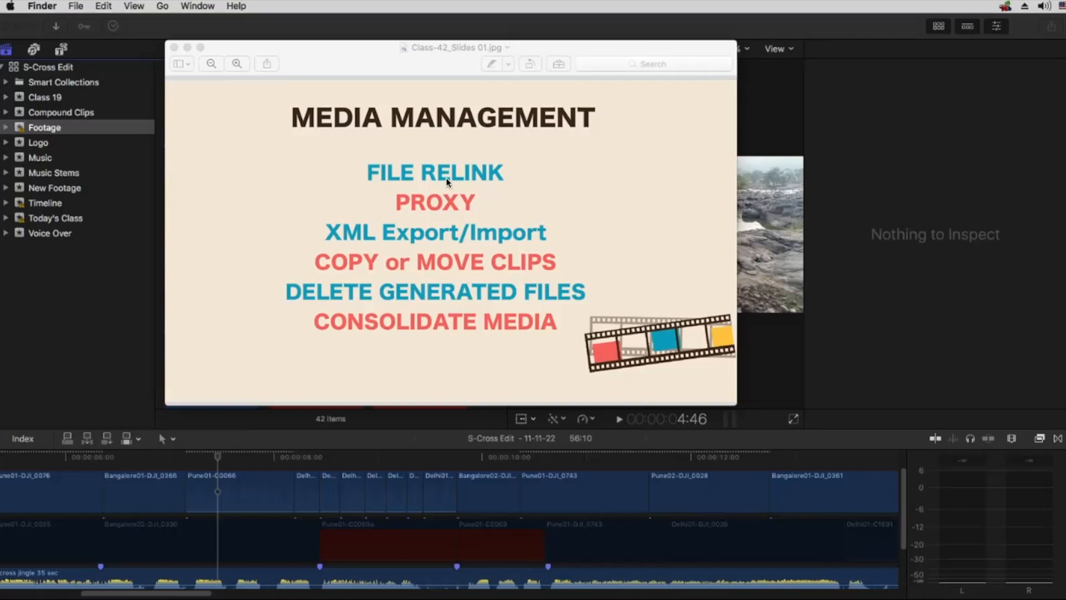
Switch to Final Cut Pro and examine the missing-media clips in the Footage event and at the beginning of the project timeline.
left_click(132, 259)
left_click(220, 214)
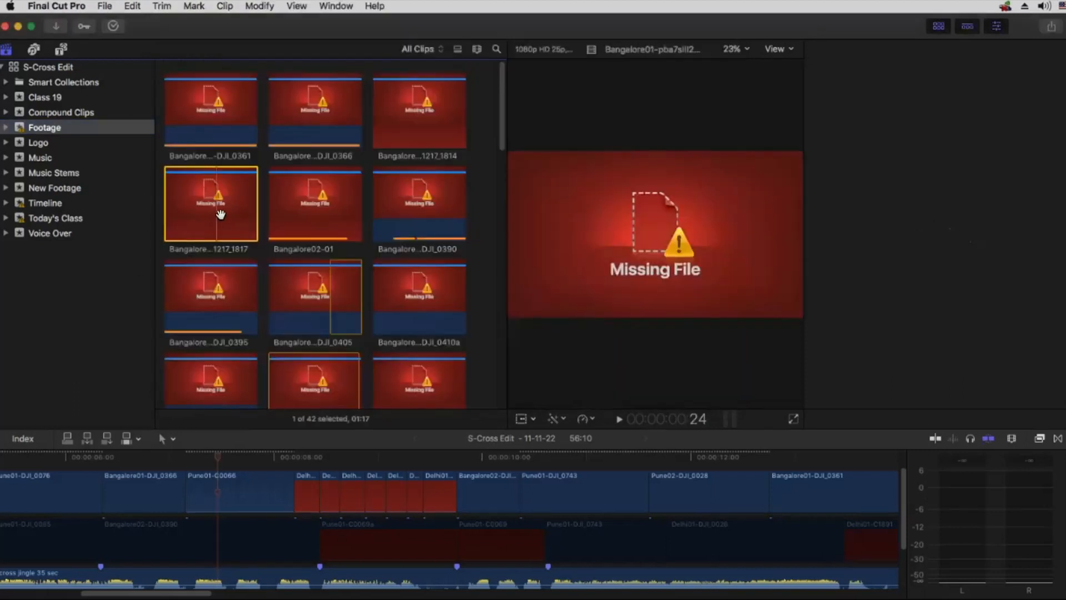
scroll(221, 212, "down", 5)
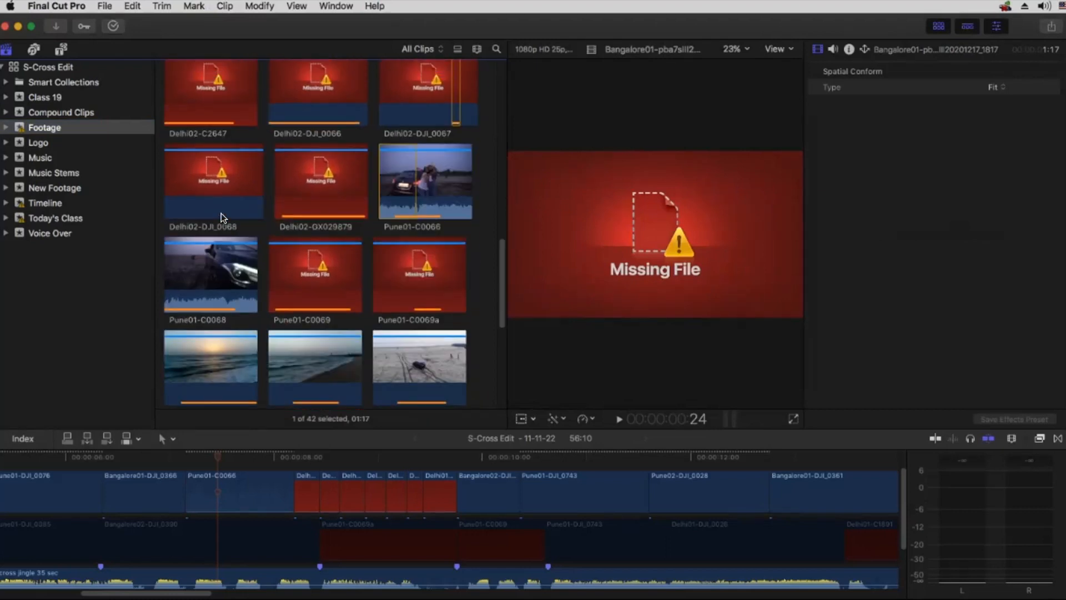
scroll(221, 212, "up", 4)
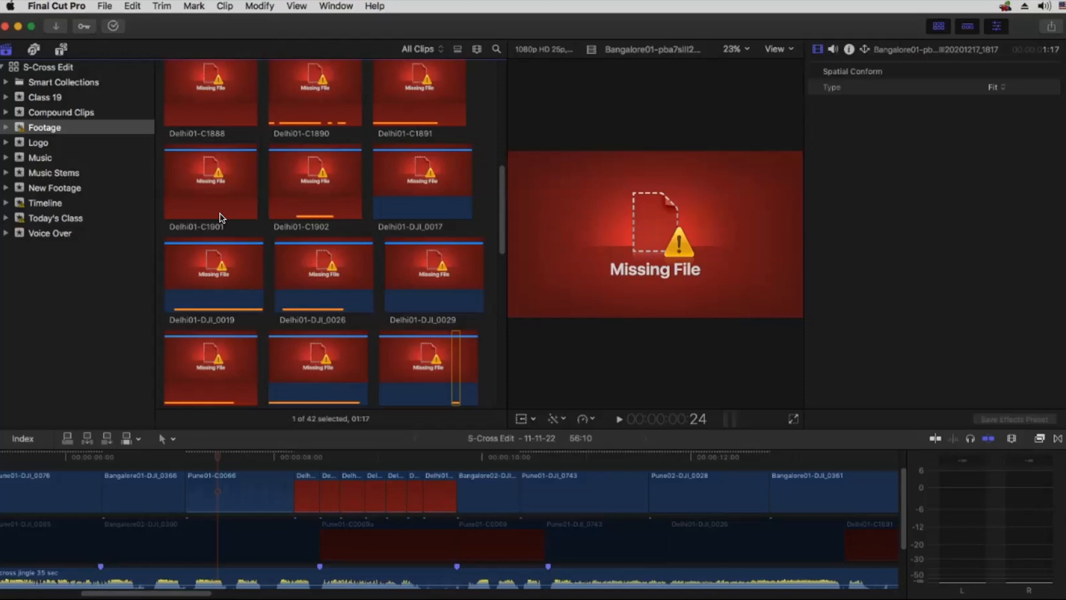
scroll(228, 212, "up", 4)
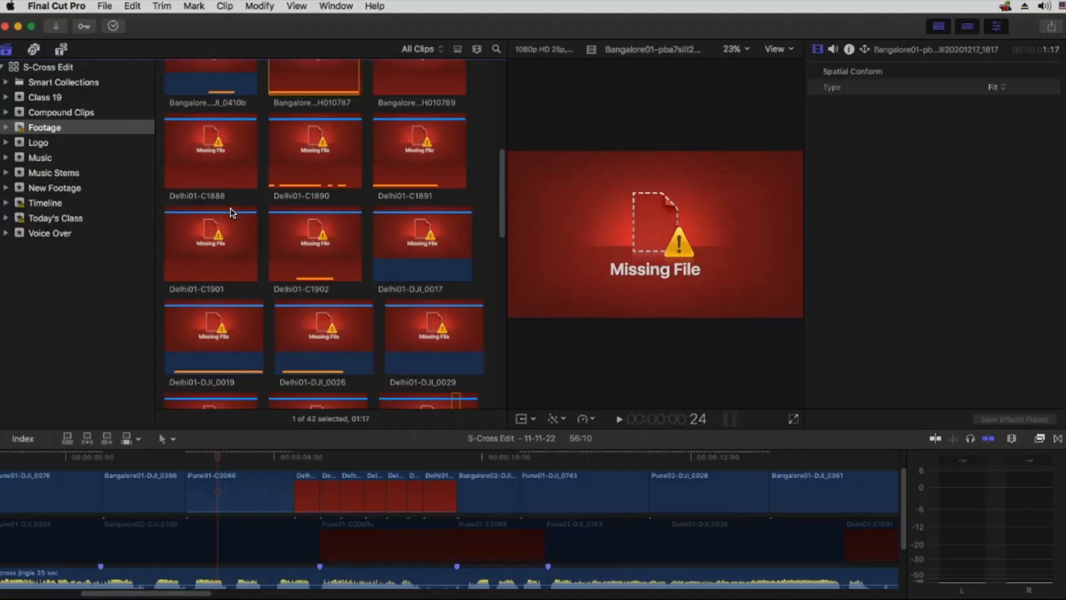
left_click_drag(178, 458, 594, 454)
left_click(651, 457)
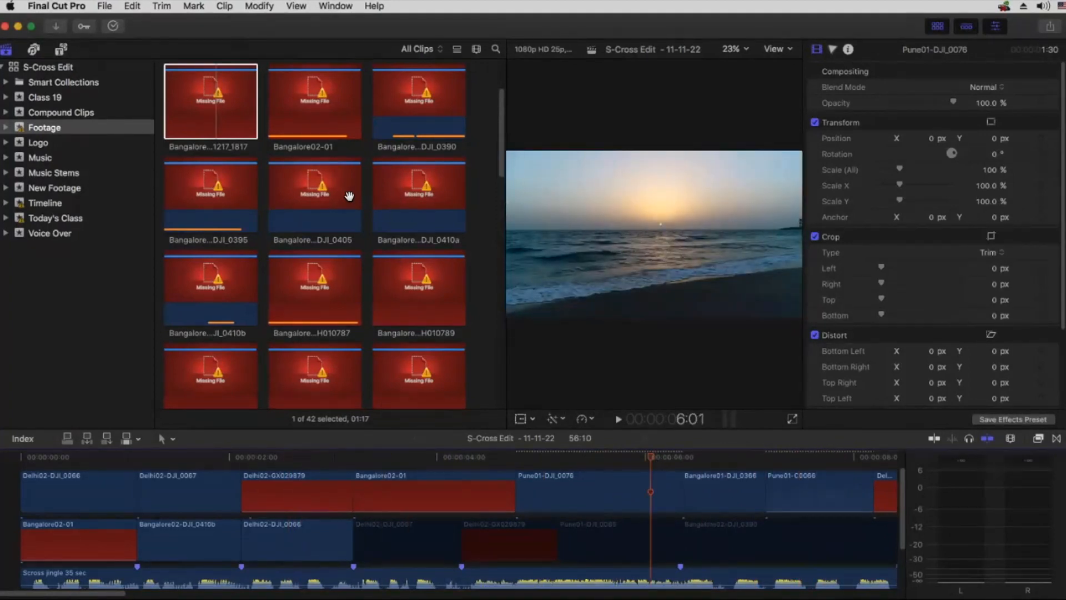
left_click(303, 192)
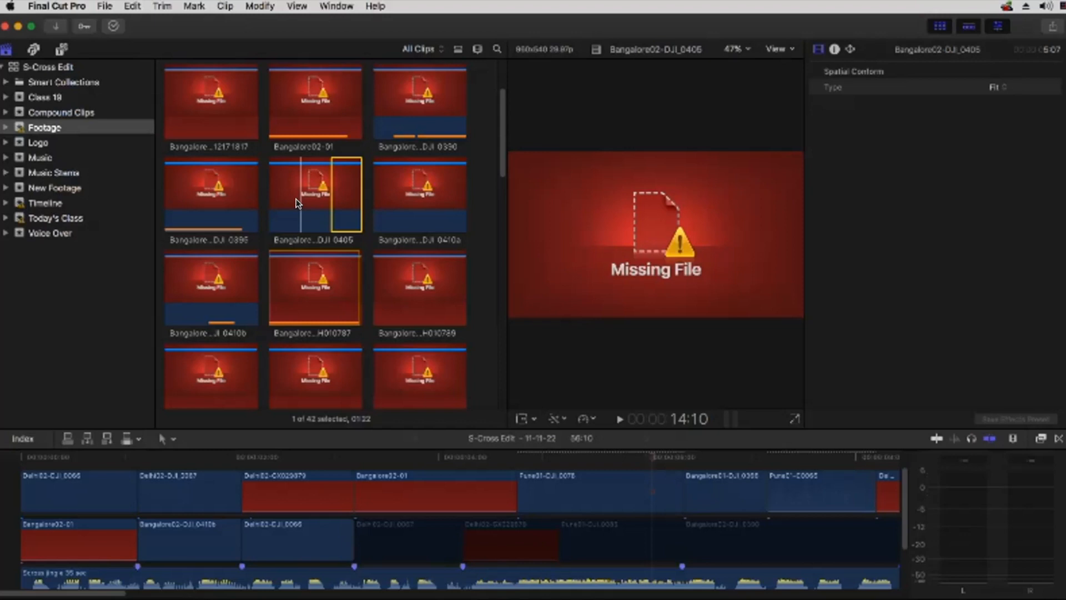
Review the Media Management slide in Preview and return to Final Cut Pro to inspect the offline Bangalore02-01 clip in the timeline.
key("super+Tab")
key("super+Tab")
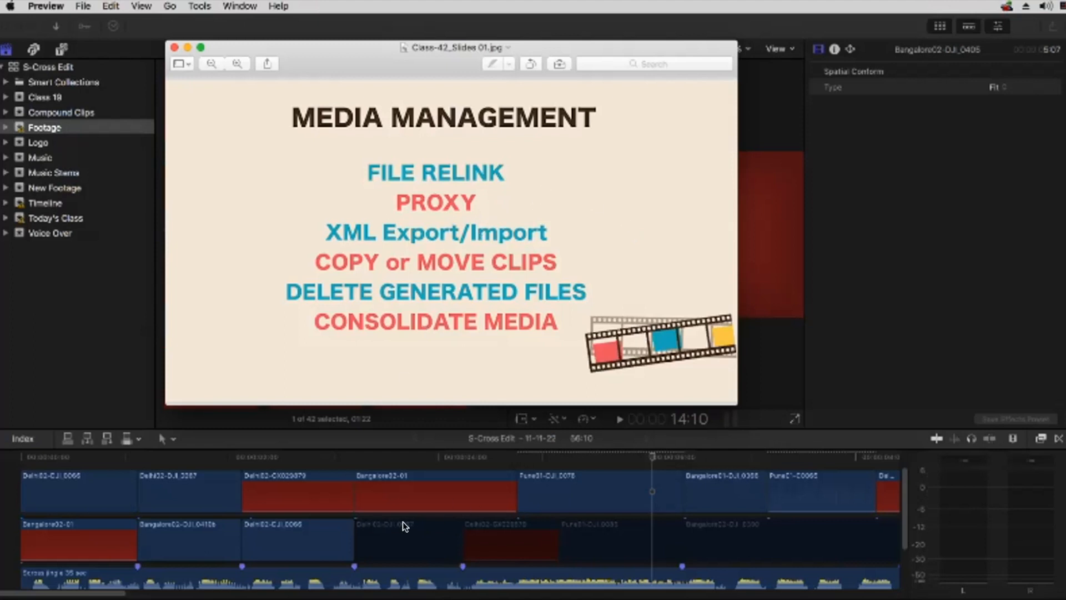
left_click(422, 458)
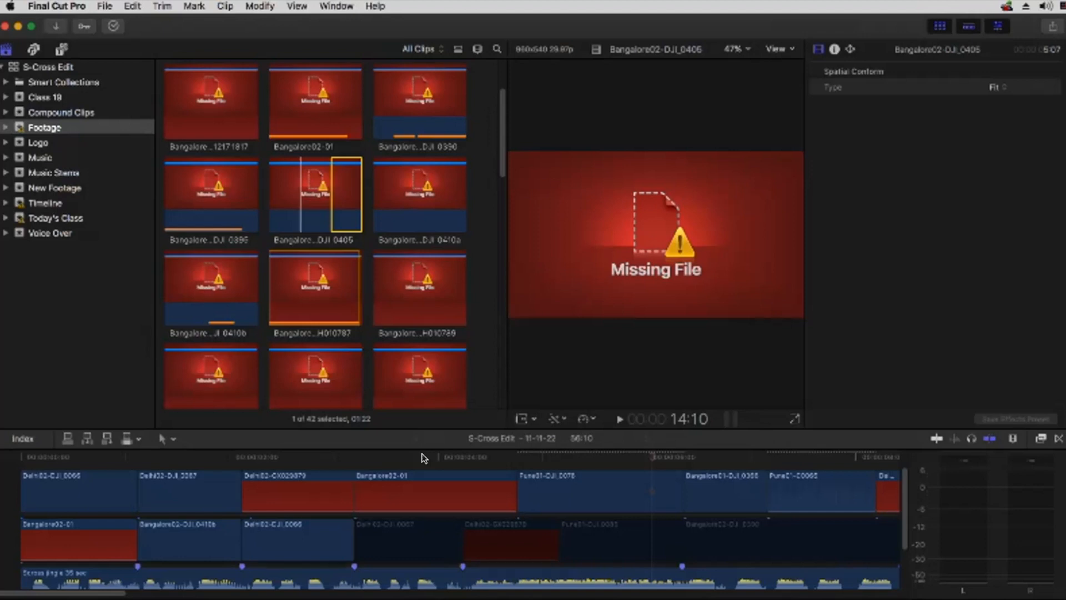
scroll(332, 300, "up", 1)
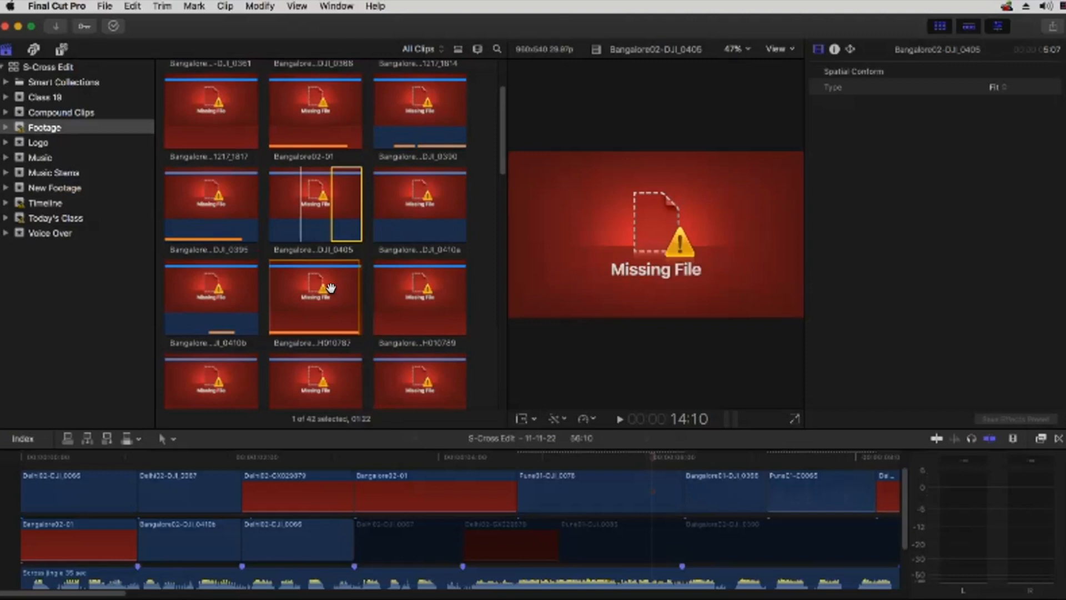
scroll(294, 360, "up", 3)
left_click(209, 459)
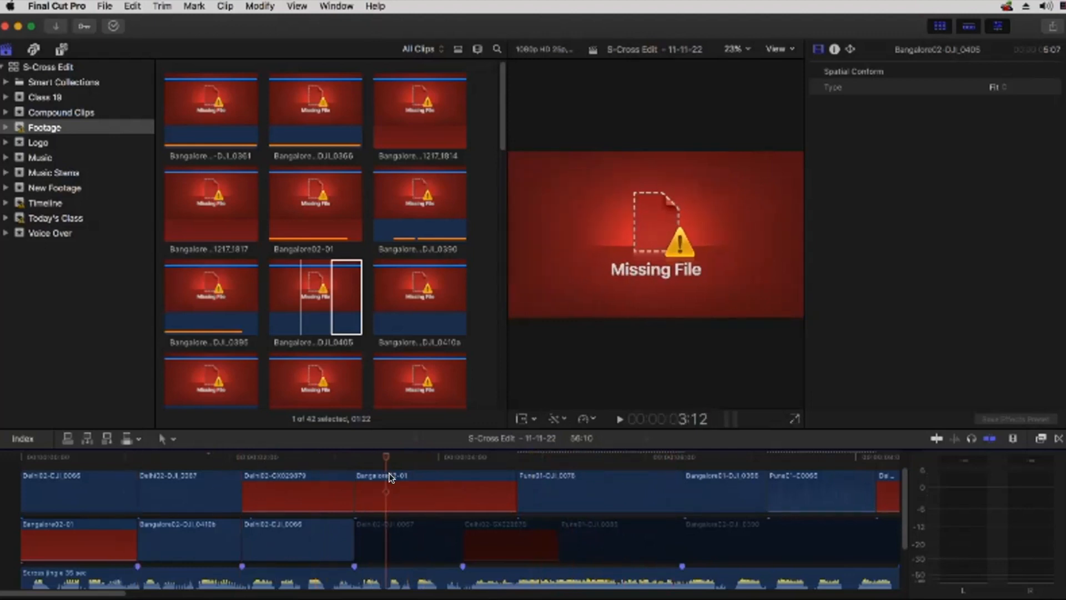
left_click(412, 476)
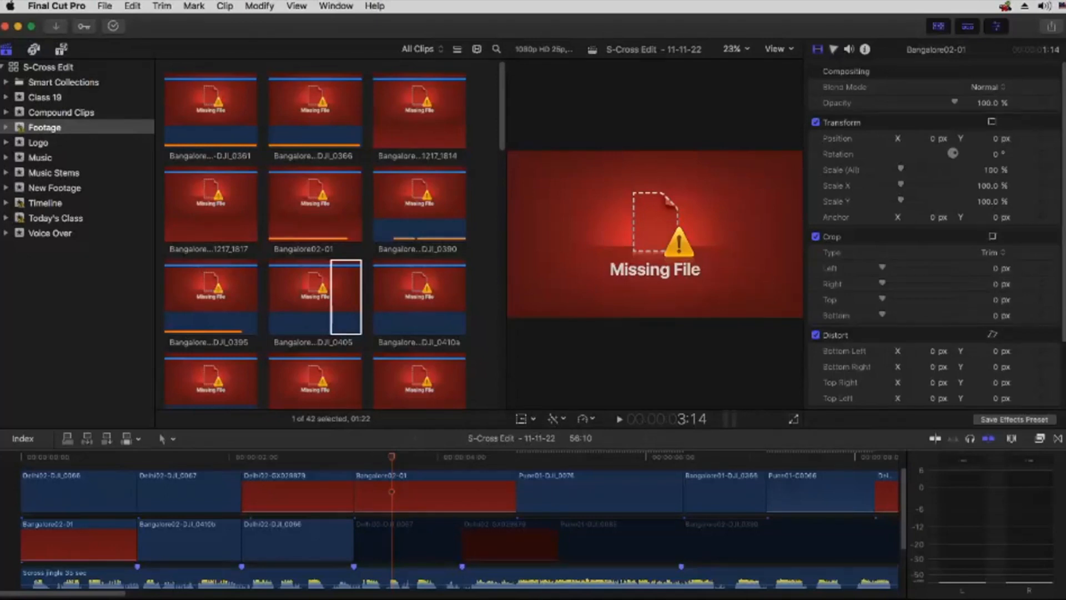
Switch to Finder and browse AEFT Online Classes > FCPX Projects > S-Cross > Footage to view the Car Shots folder.
key("super+Tab")
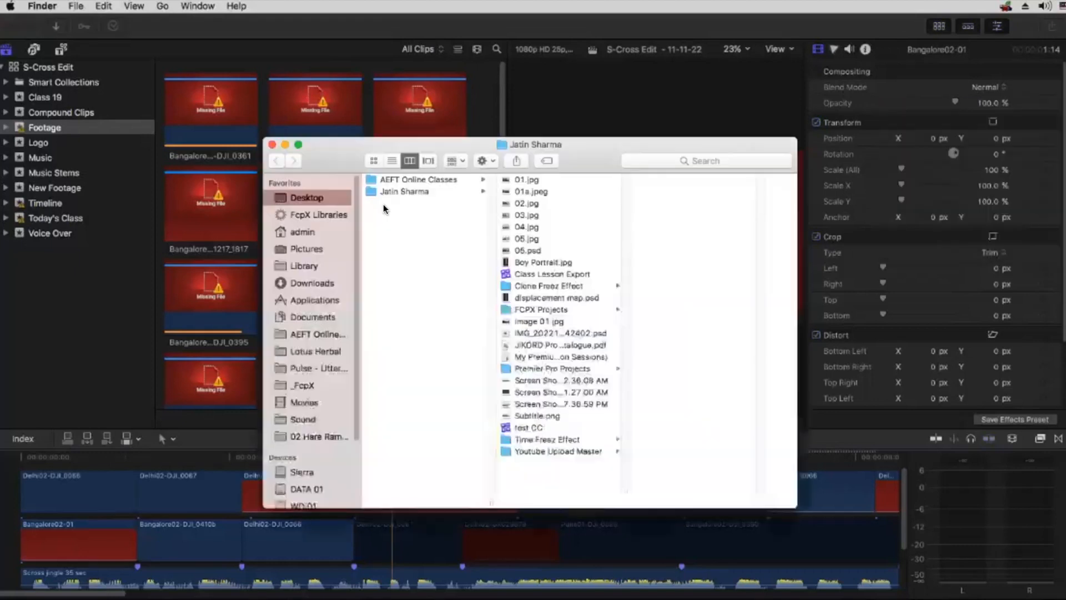
left_click(402, 178)
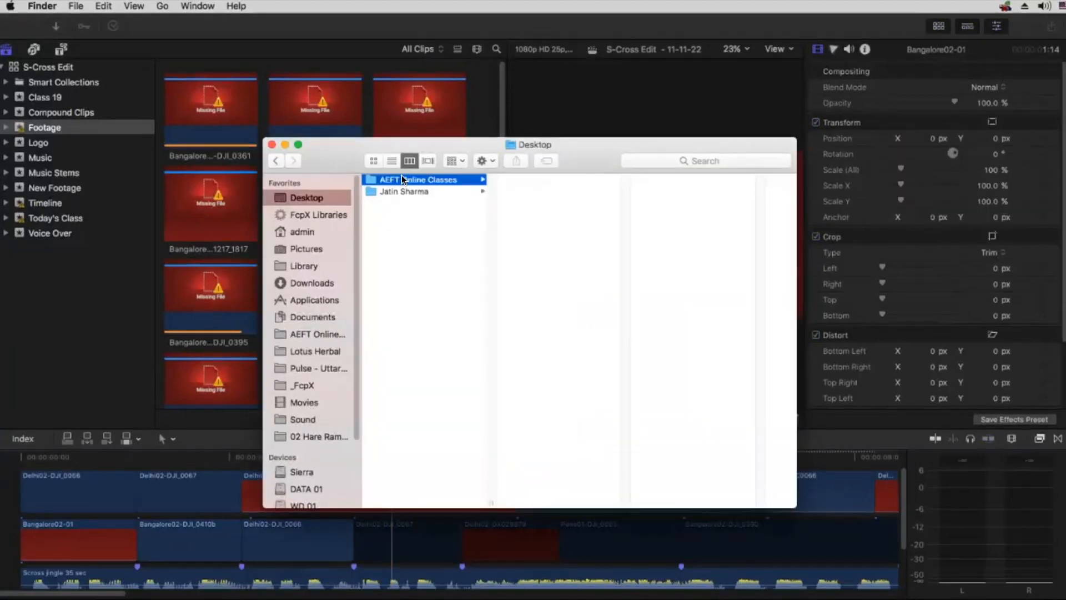
left_click(314, 333)
scroll(394, 351, "down", 5)
left_click(415, 501)
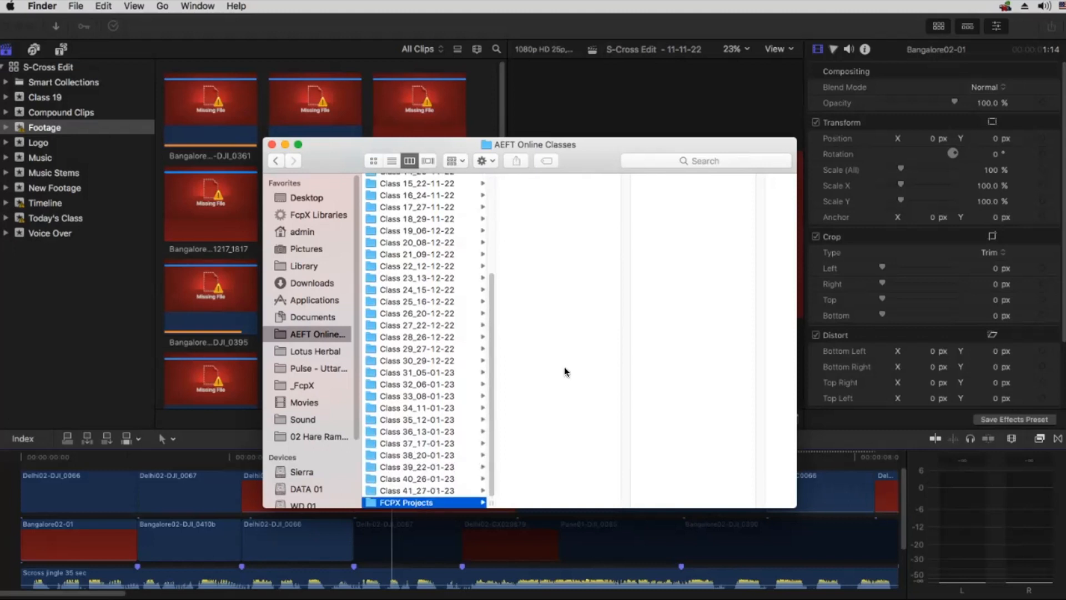
left_click(550, 190)
left_click(669, 179)
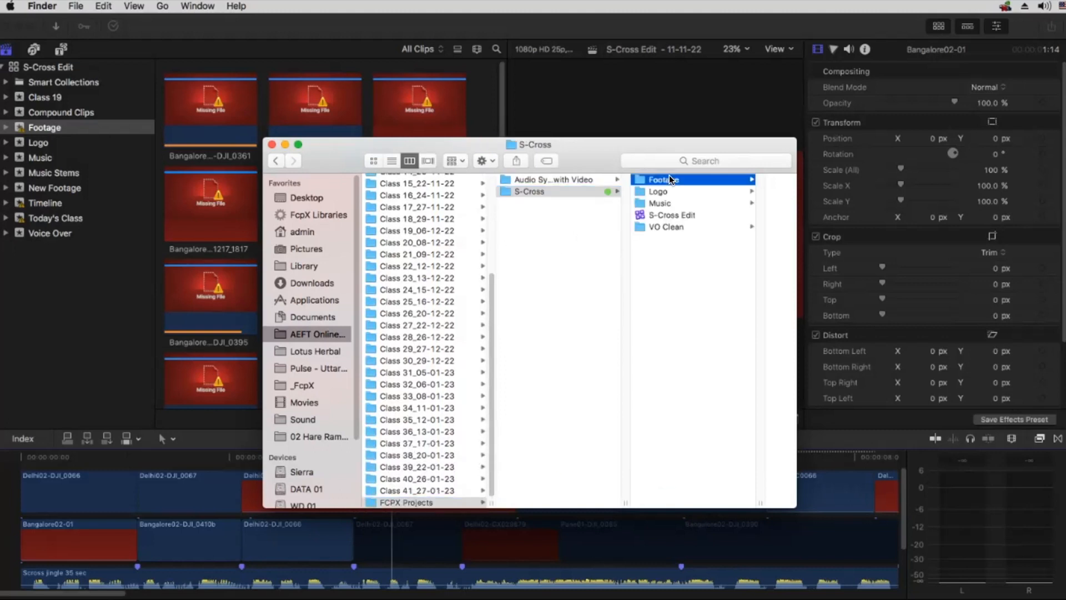
key("Right")
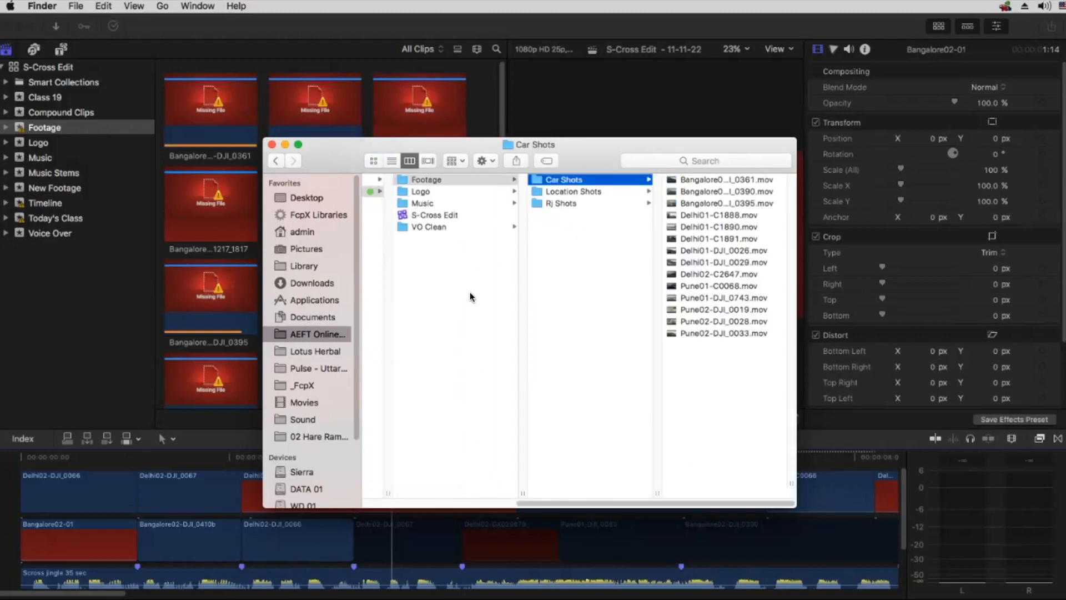
Check the source clips in the Rj Shots folder of the S-Cross footage and return to the S-Cross folder.
left_click(305, 333)
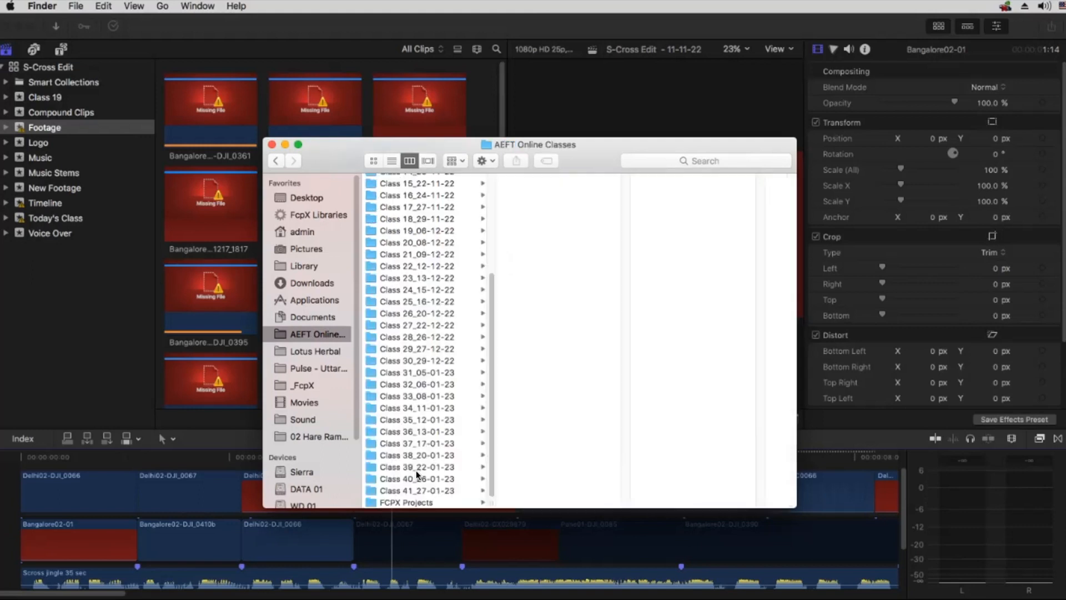
left_click(549, 188)
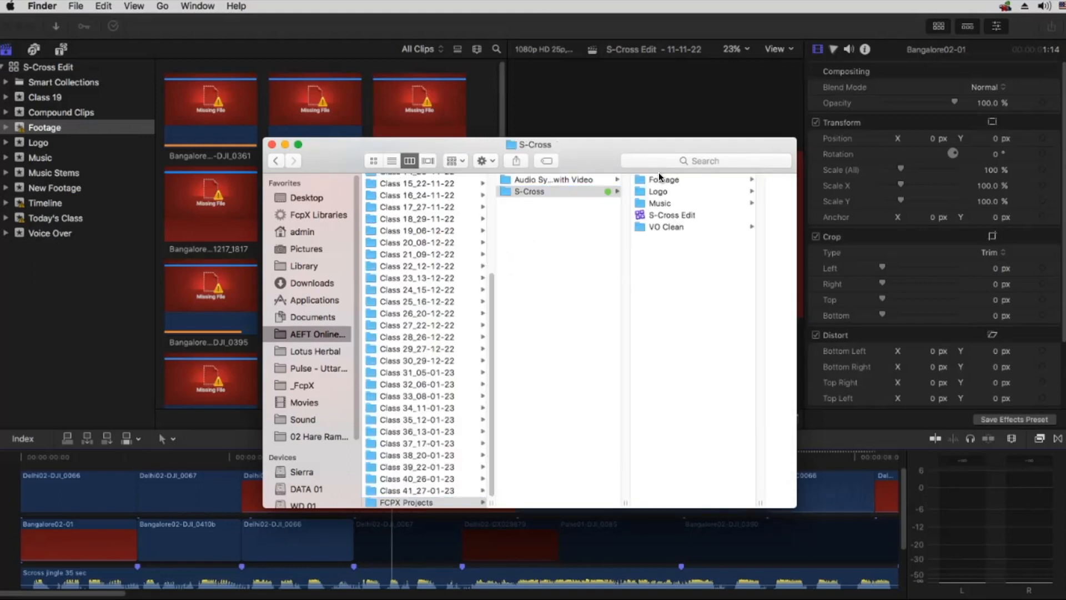
left_click(683, 178)
left_click(683, 204)
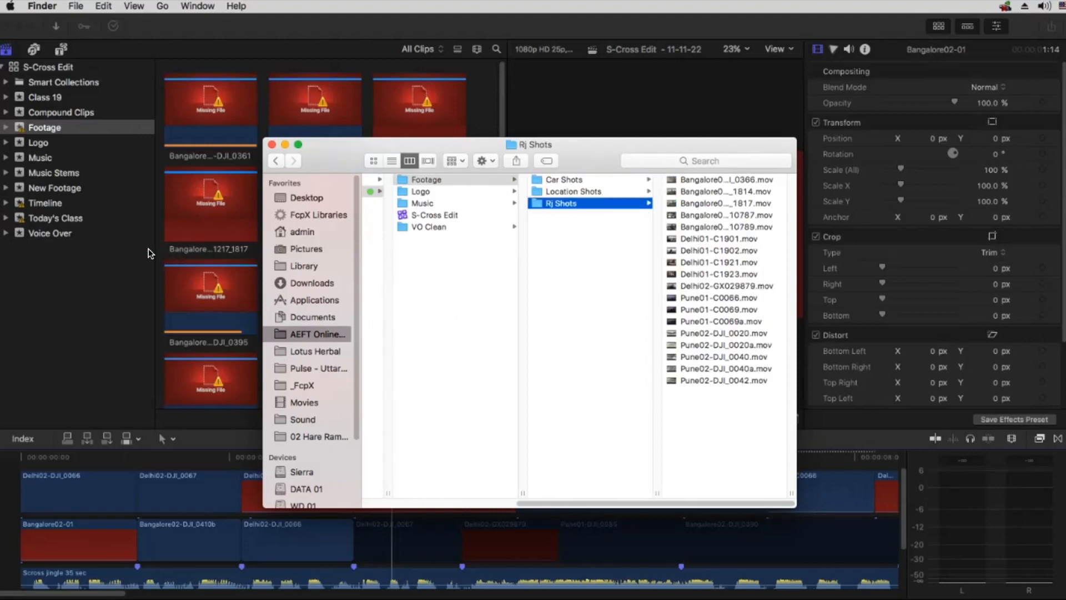
key("Up")
key("Left")
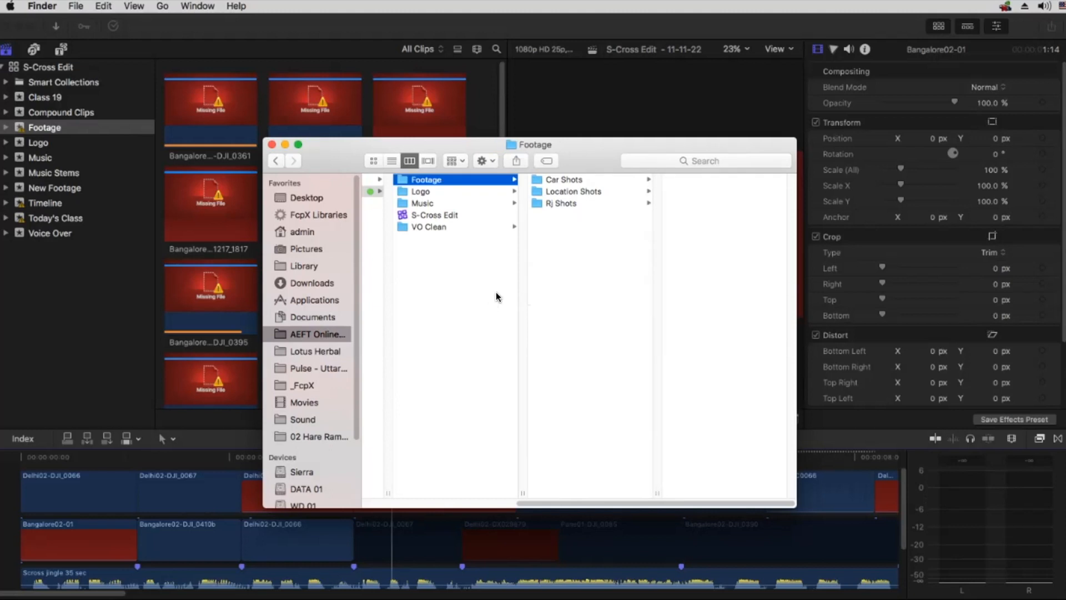
key("Left")
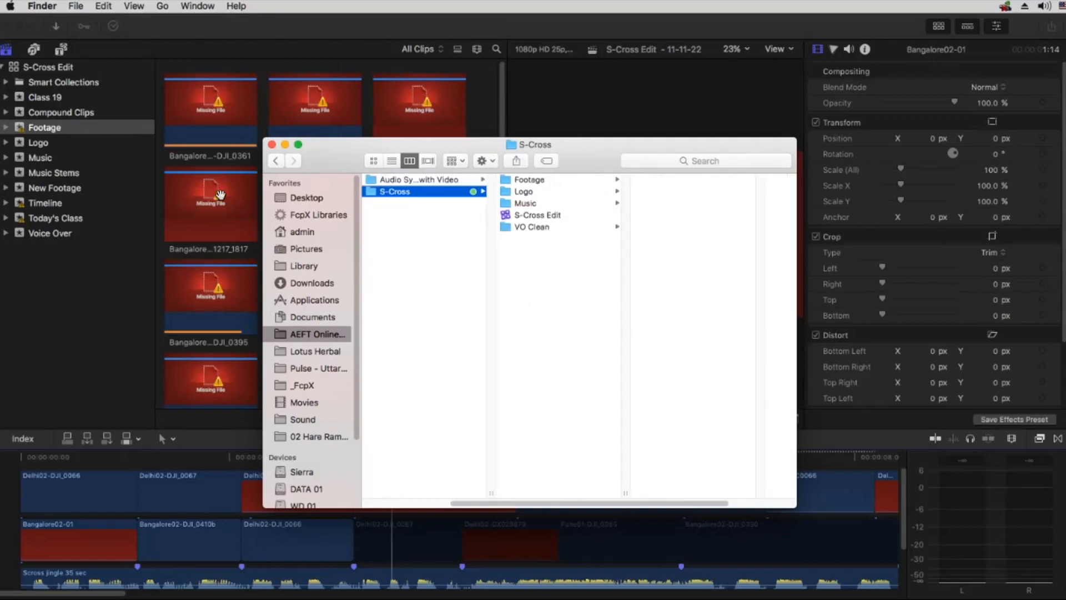
Start relinking the missing file of the Bangalore01-DJI_0361 clip in Final Cut Pro and cancel the relink.
left_click(238, 234)
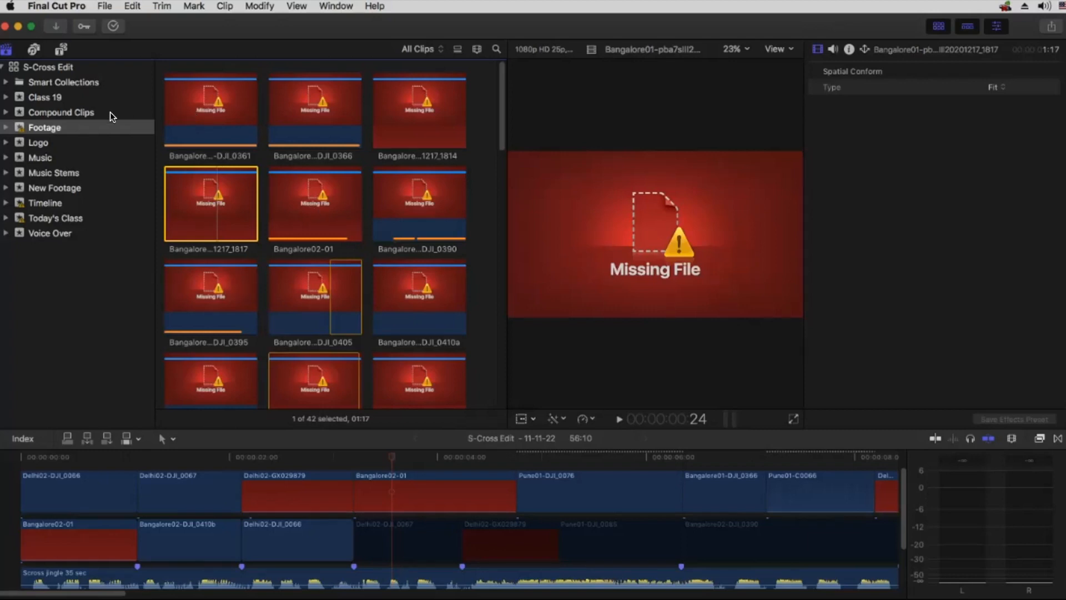
left_click(198, 115)
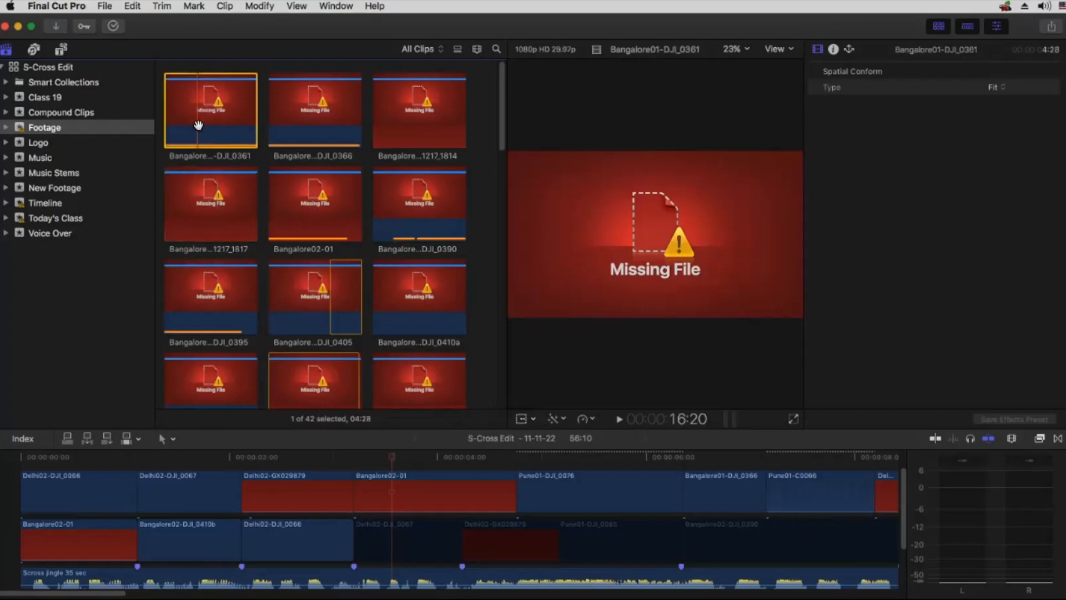
left_click(106, 7)
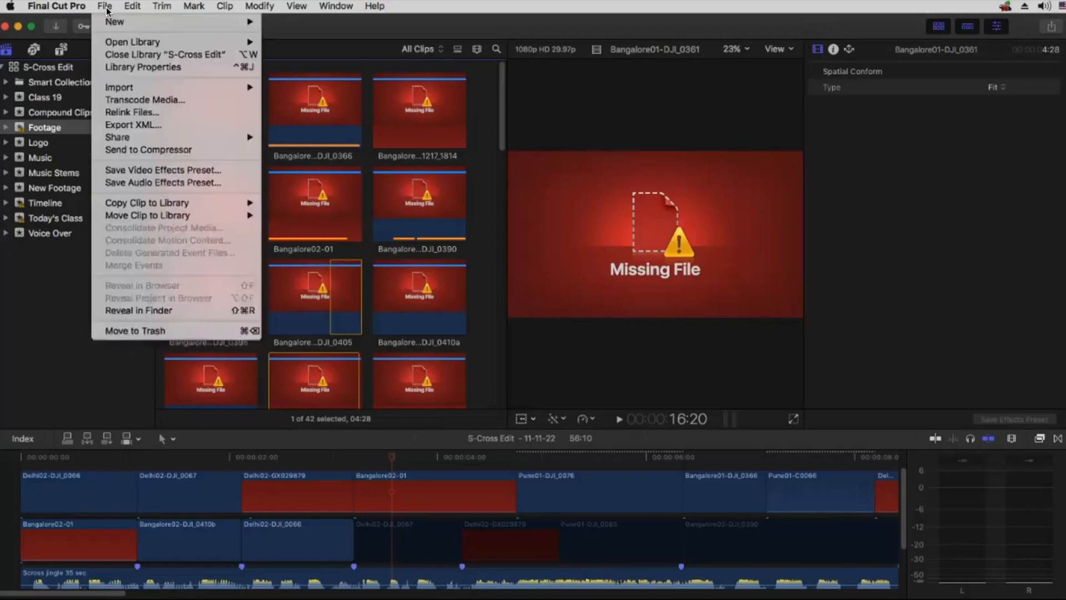
left_click(137, 113)
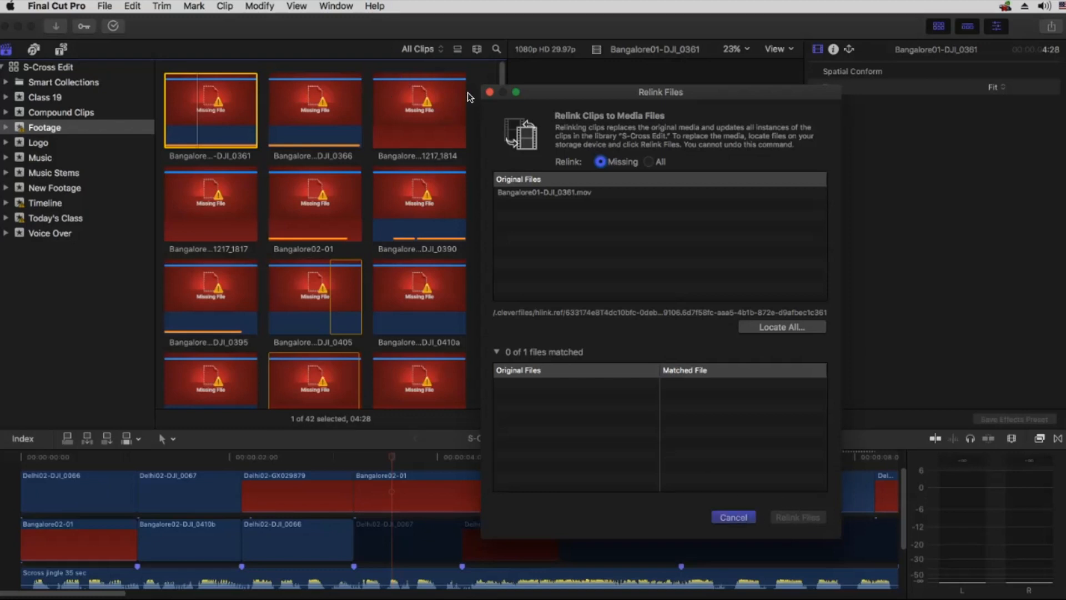
left_click(736, 517)
Start relinking the missing files of the first six clips in the Footage event and cancel the relink.
left_click_drag(478, 97, 233, 206)
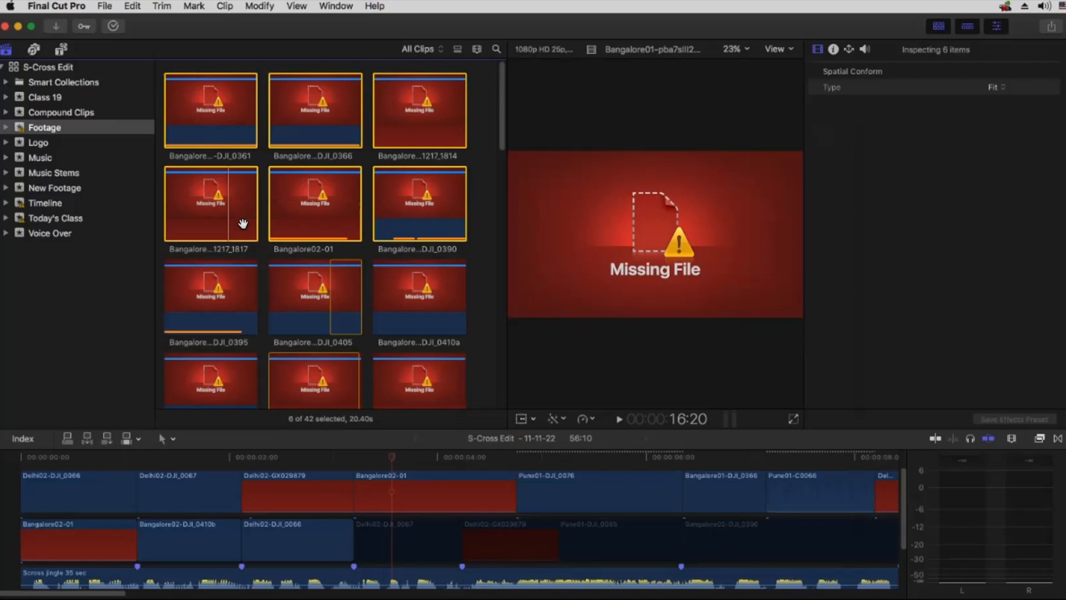
left_click(104, 7)
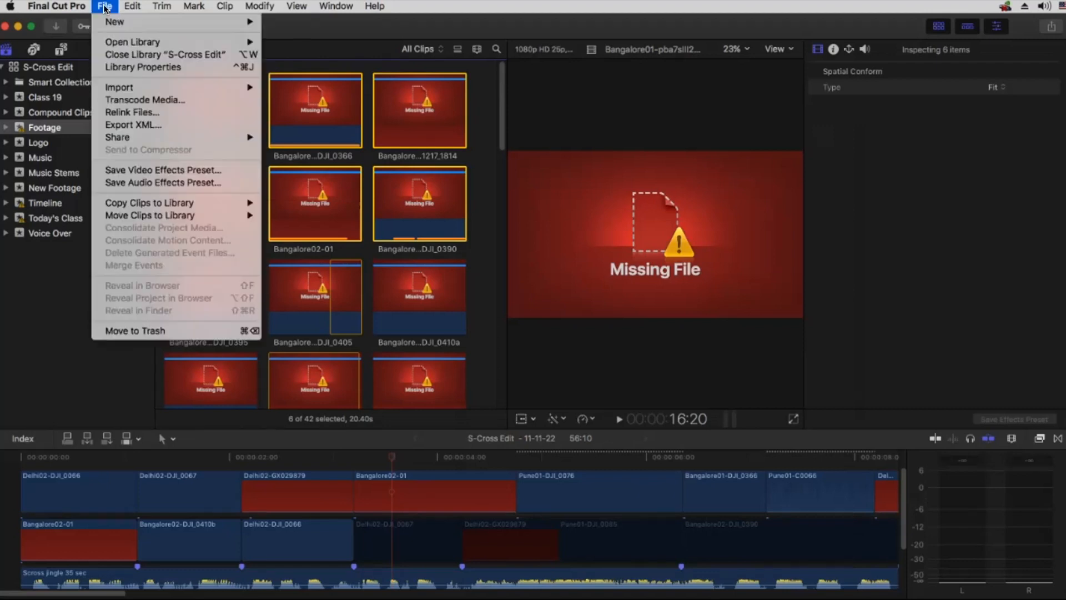
left_click(139, 112)
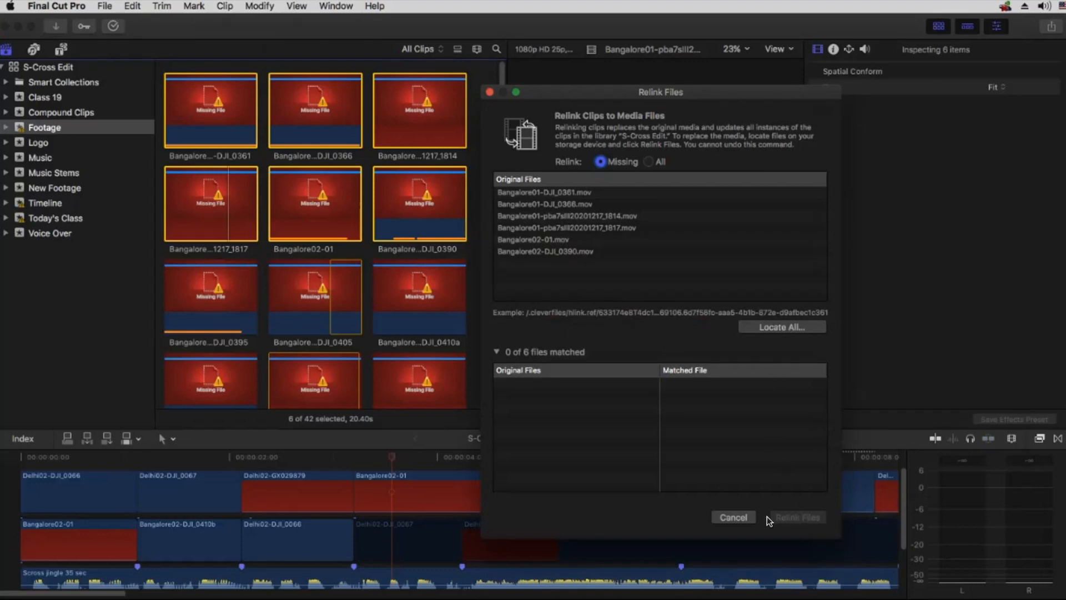
left_click(733, 517)
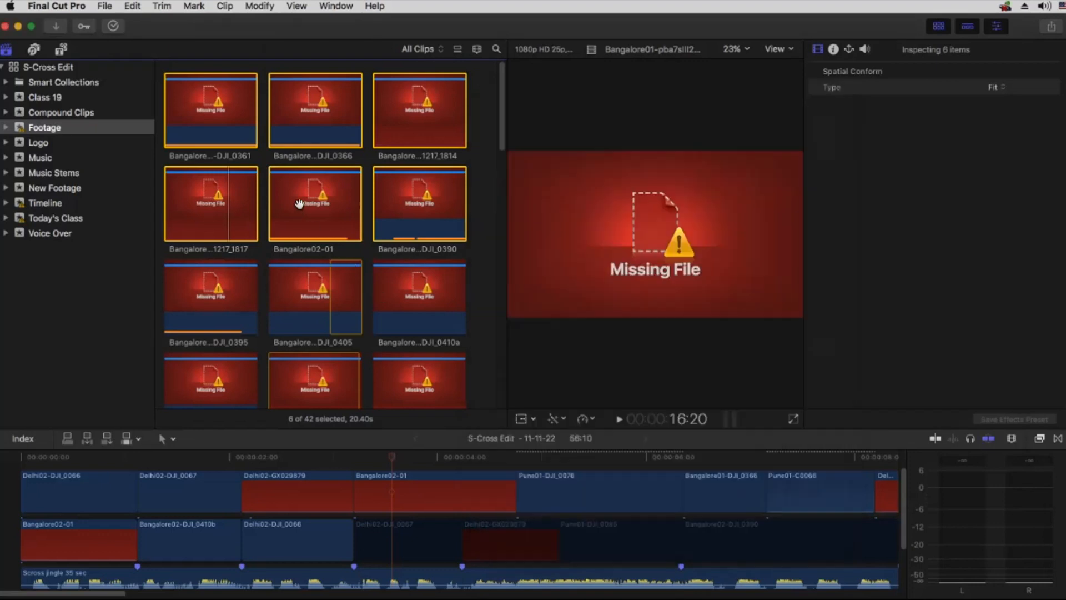
Start relinking the whole Footage event, compare the original files listed under Missing and All, and cancel the relink.
left_click(300, 205)
left_click(61, 124)
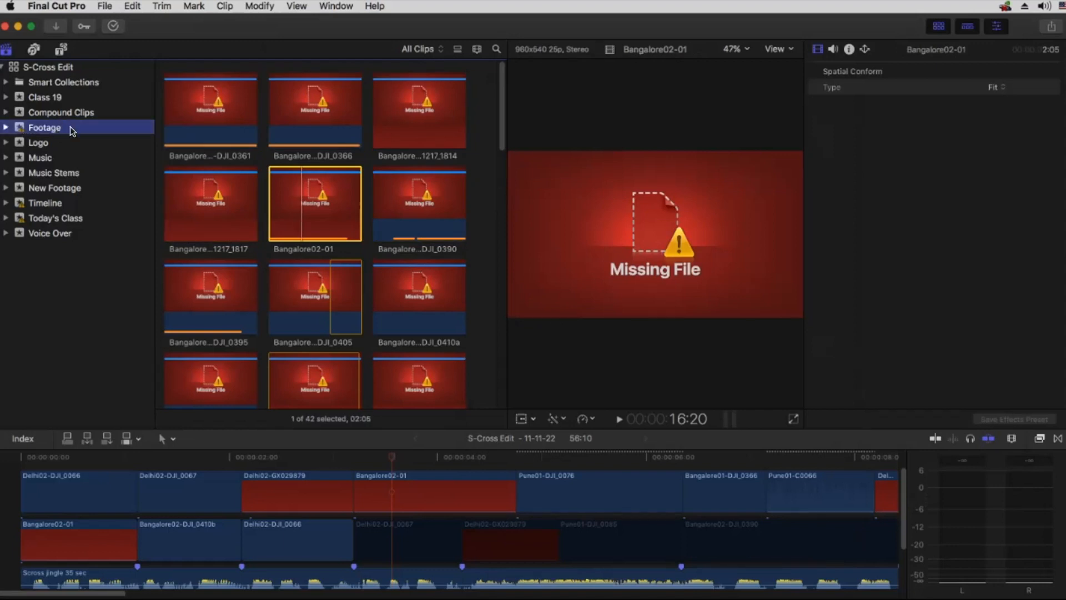
left_click(470, 221)
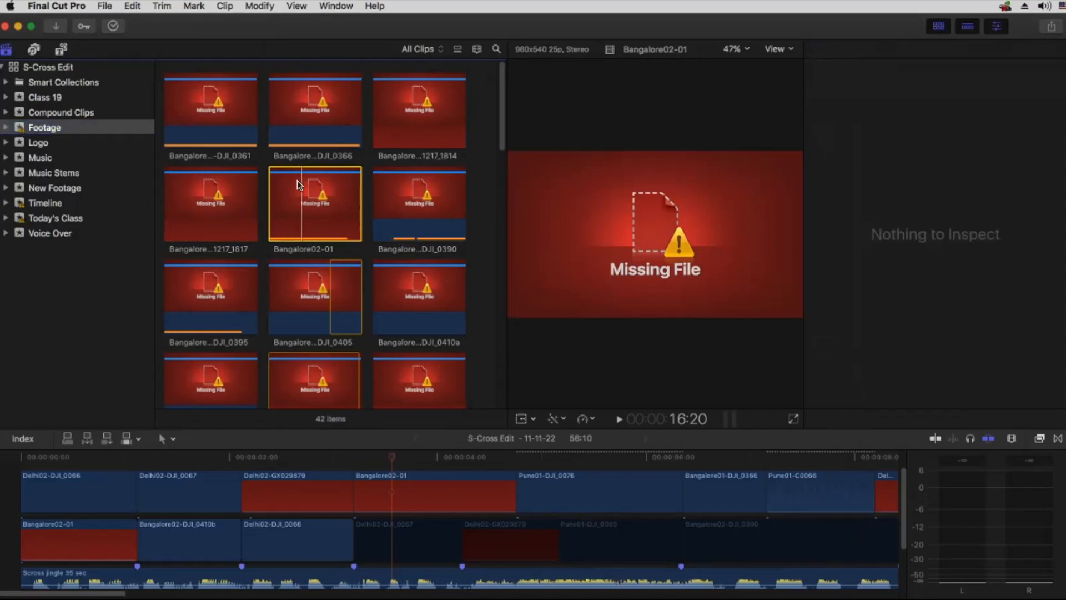
left_click(76, 125)
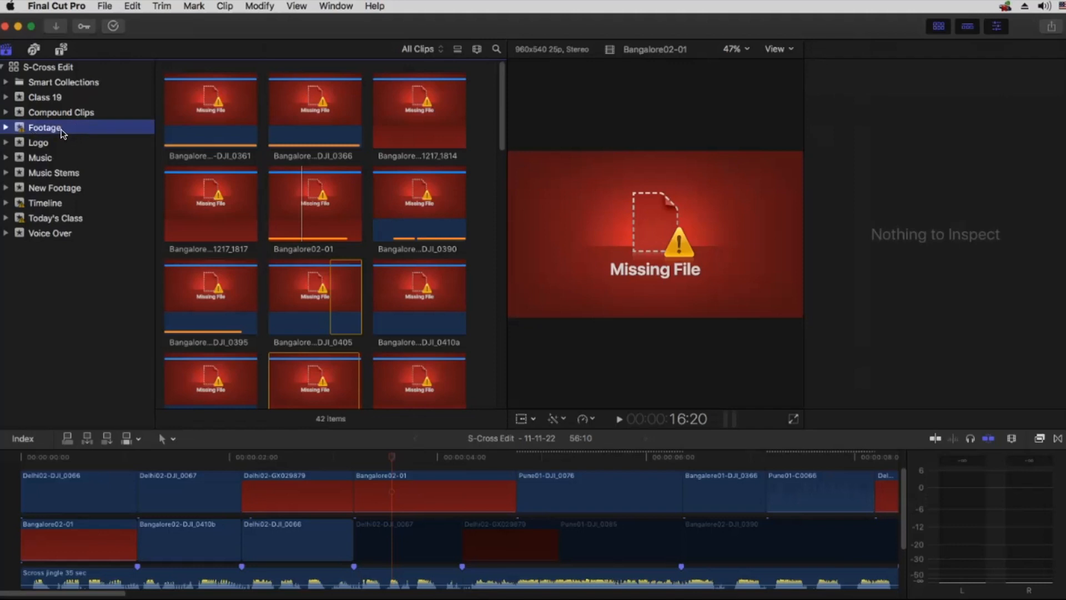
left_click(105, 6)
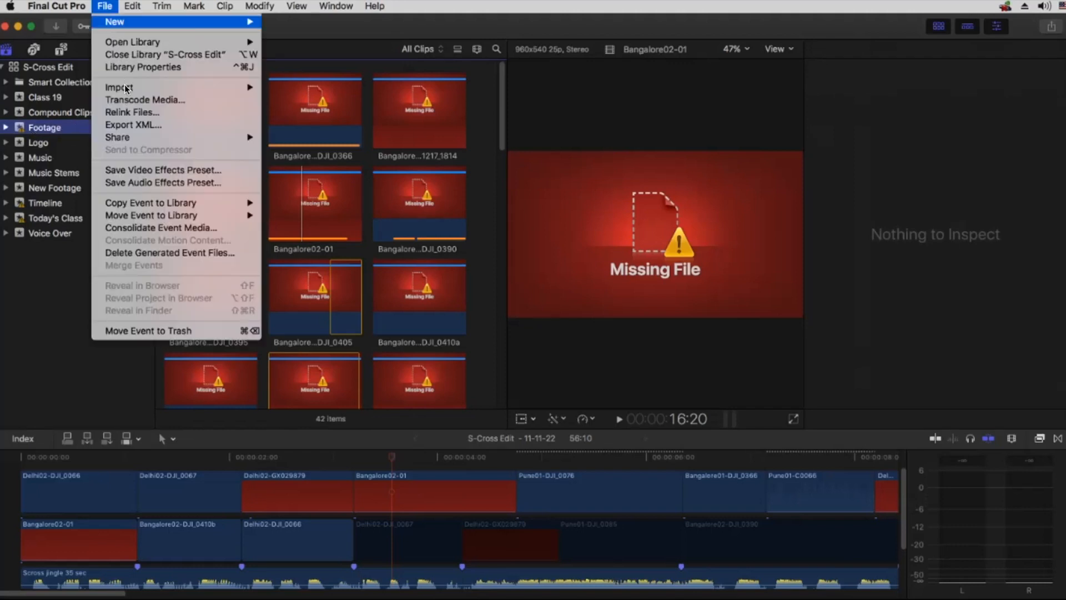
left_click(126, 111)
scroll(565, 244, "down", 3)
scroll(566, 242, "down", 3)
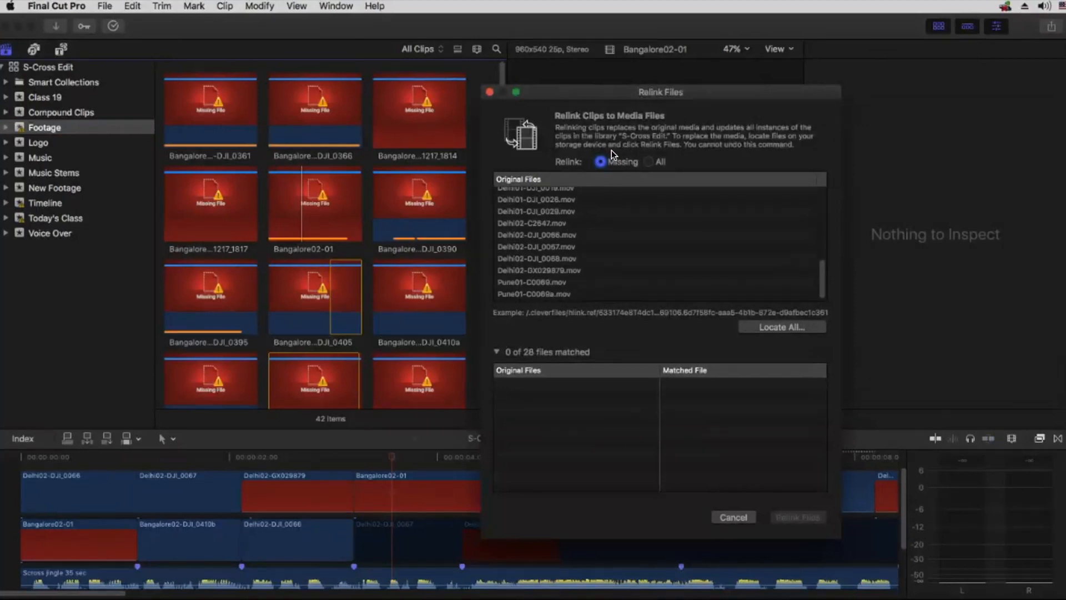
left_click(649, 162)
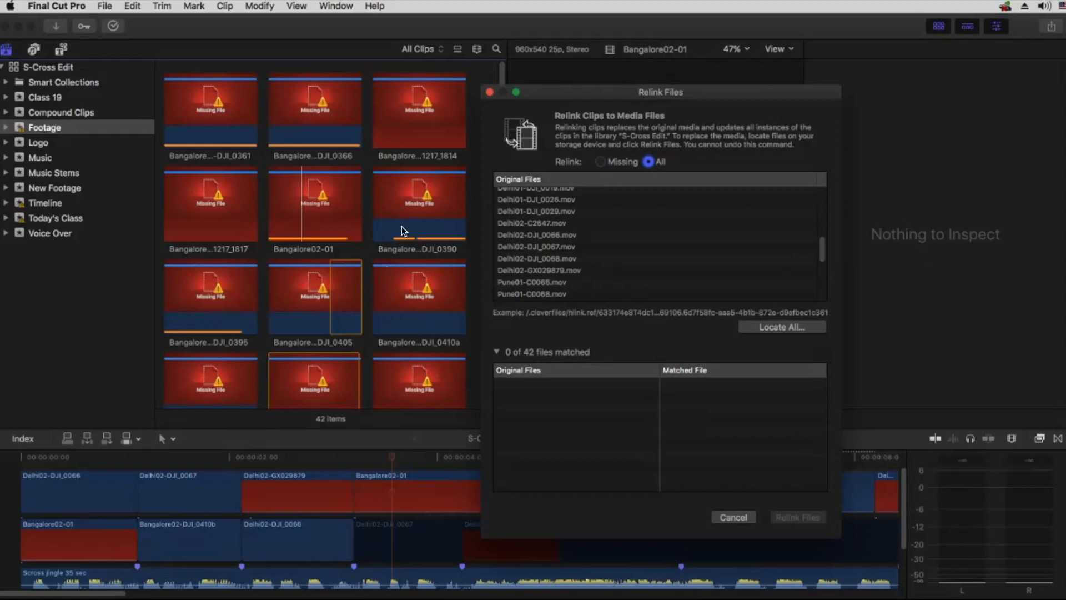
left_click(615, 161)
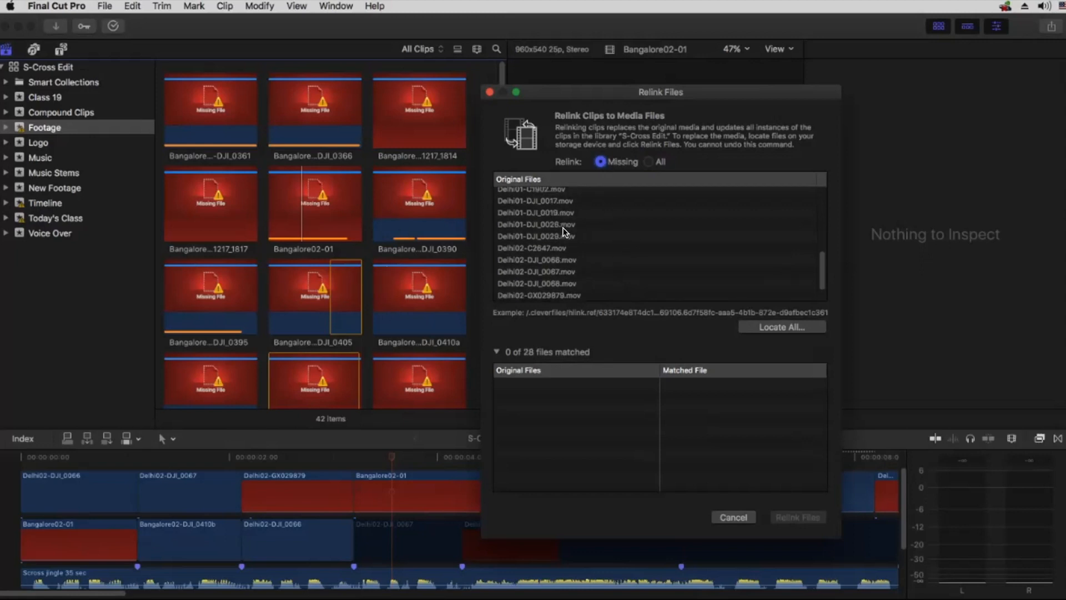
scroll(572, 278, "up", 10)
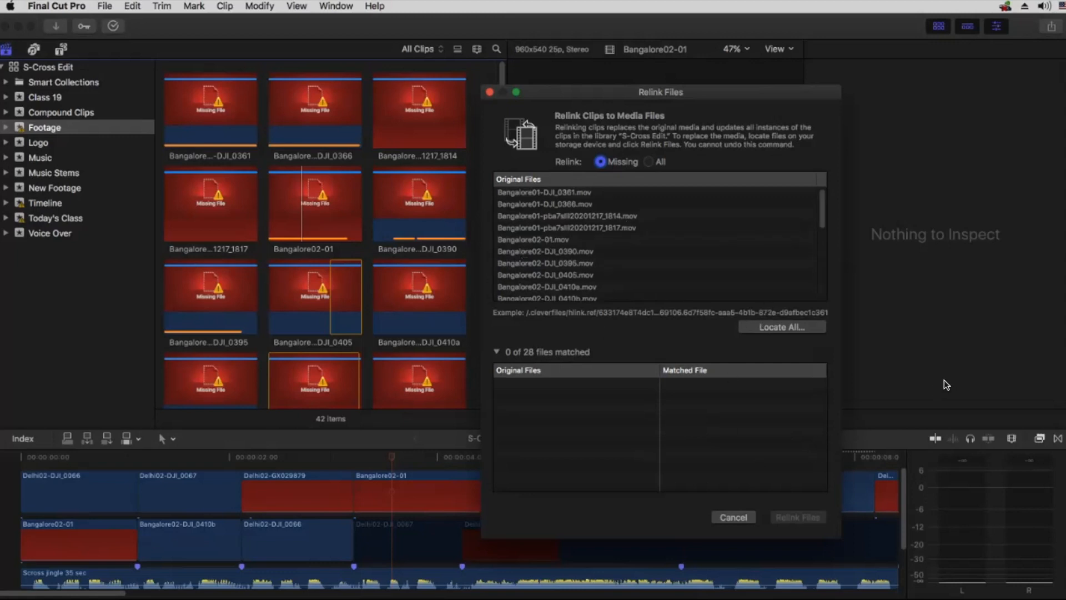
left_click(733, 517)
Start relinking the entire S-Cross Edit library, review its list of missing original files, and cancel the relink.
left_click(303, 207)
key("super+4")
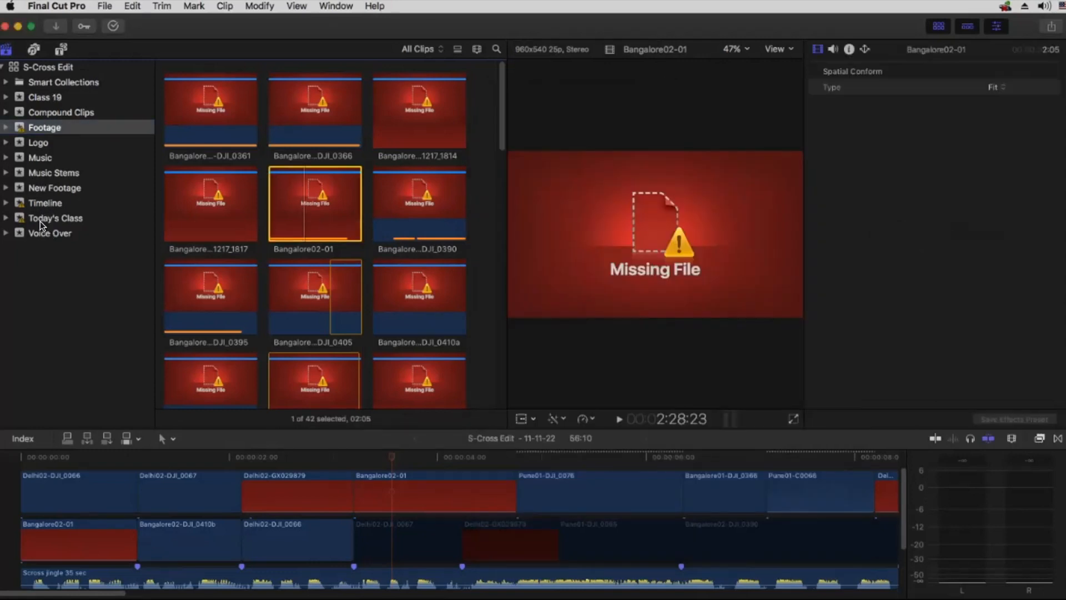
left_click(40, 67)
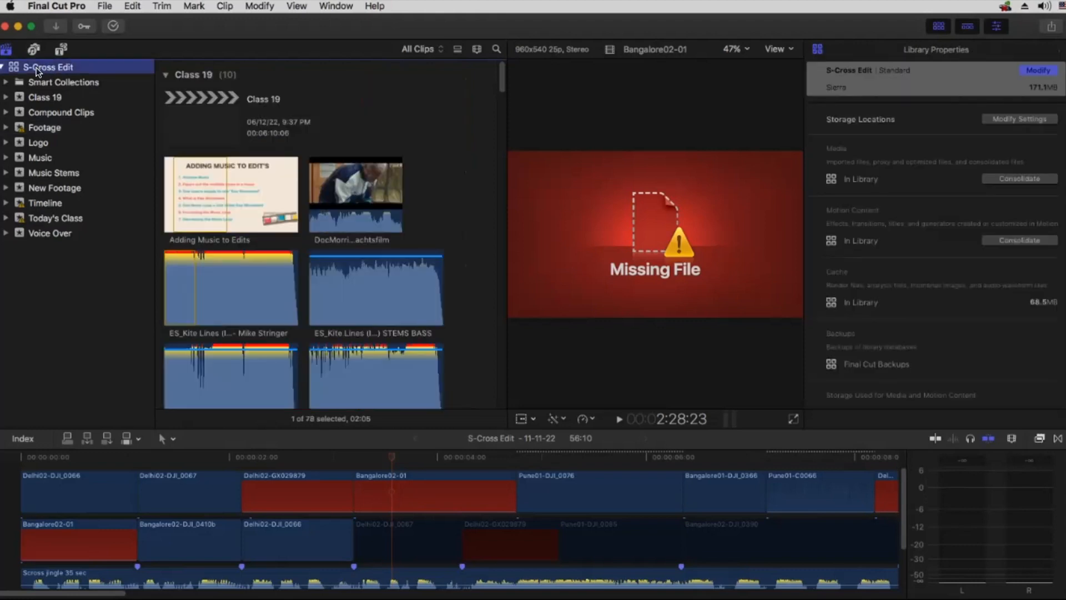
left_click(104, 6)
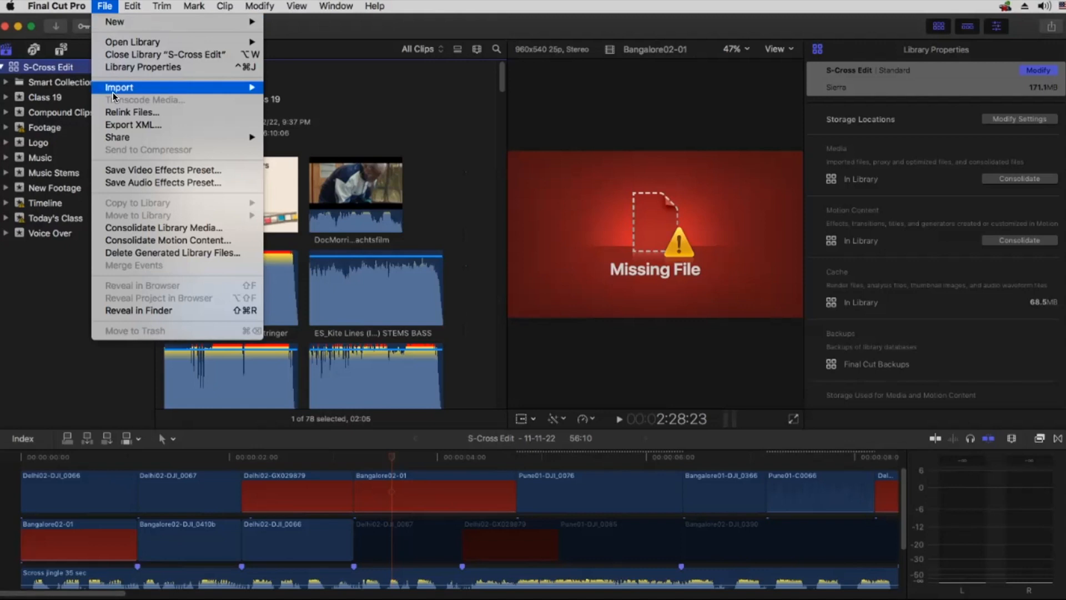
left_click(120, 113)
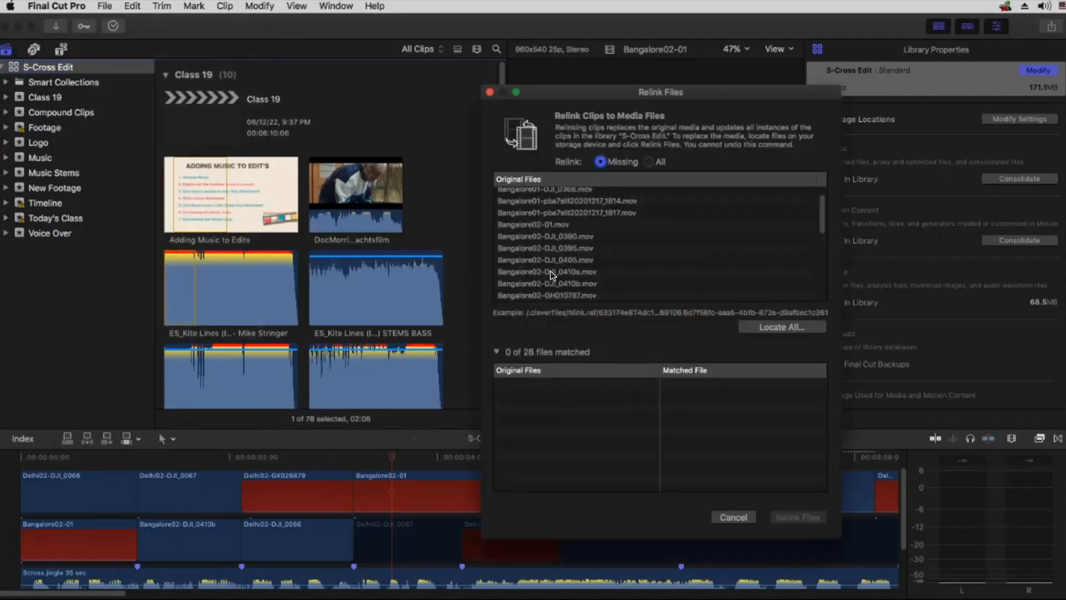
scroll(550, 271, "up", 2)
scroll(660, 245, "down", 10)
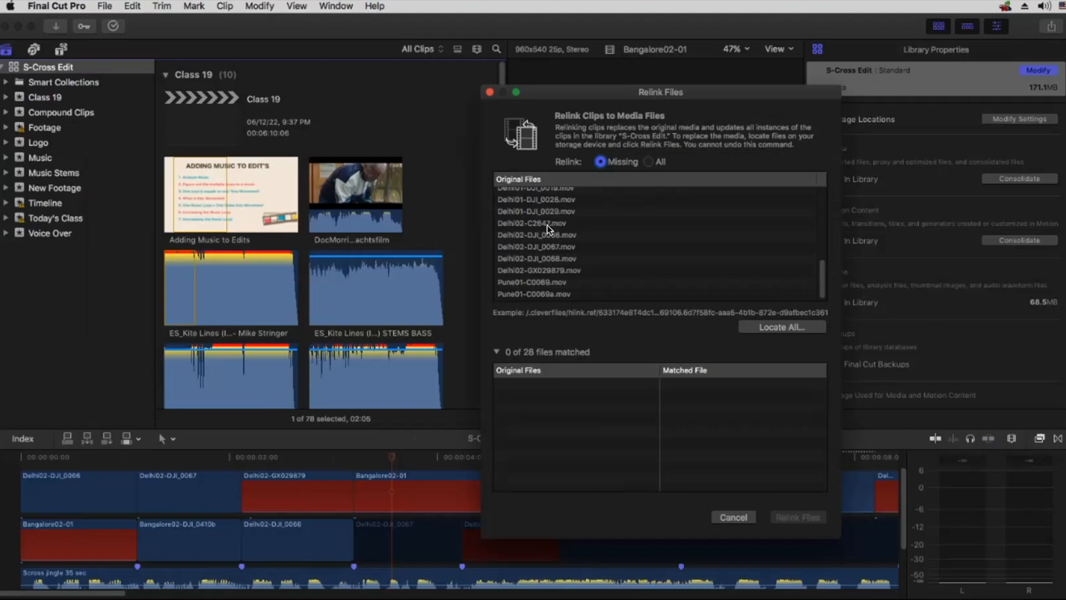
scroll(557, 255, "up", 5)
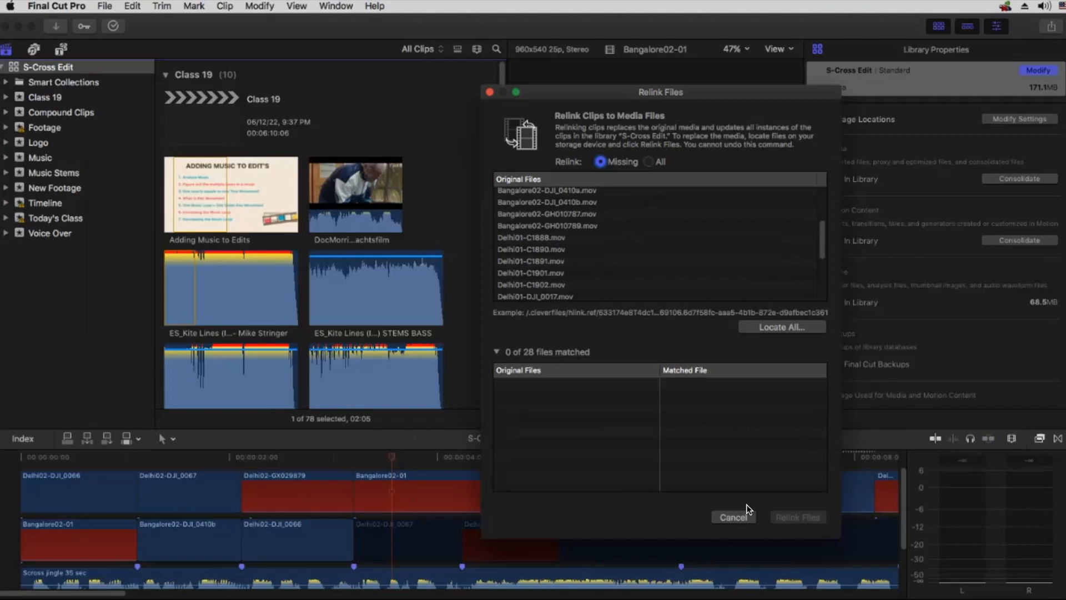
left_click(733, 517)
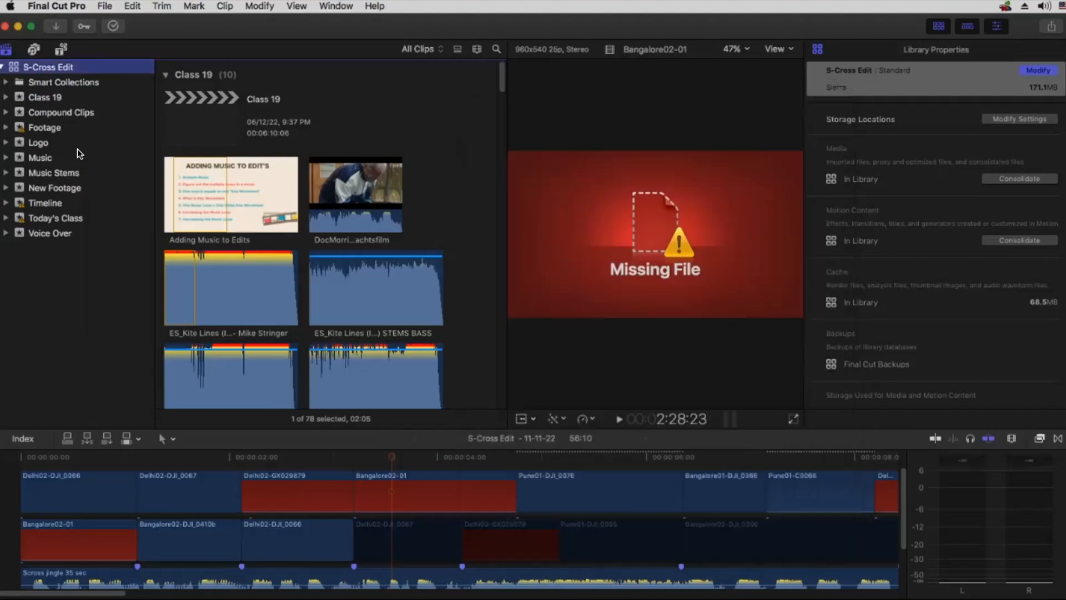
Start relinking the Footage event again, compare the All and Missing options, and keep the relink set to Missing.
left_click(40, 129)
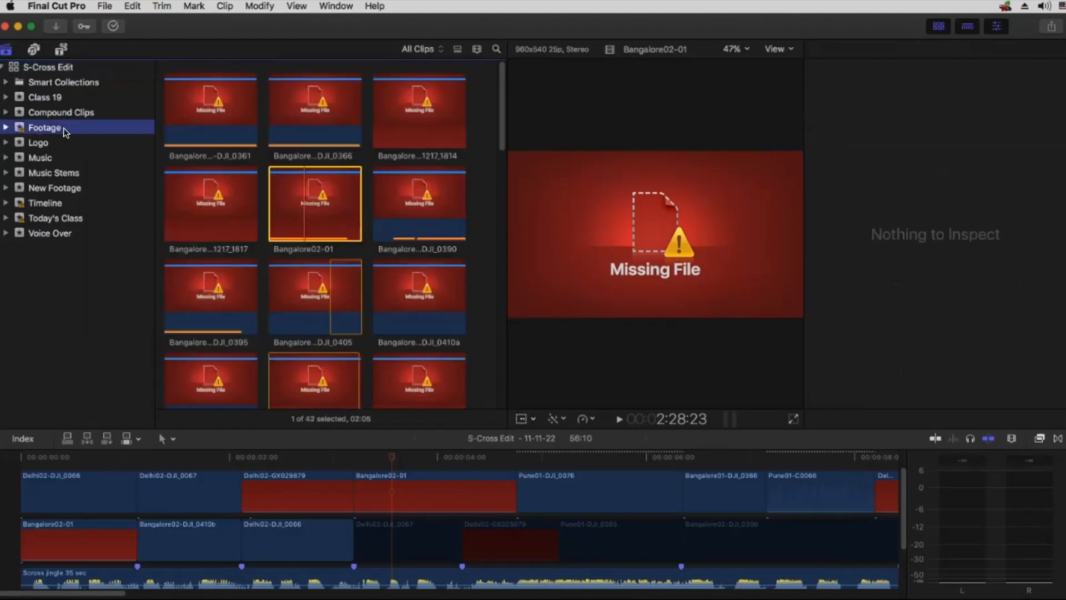
scroll(234, 231, "down", 10)
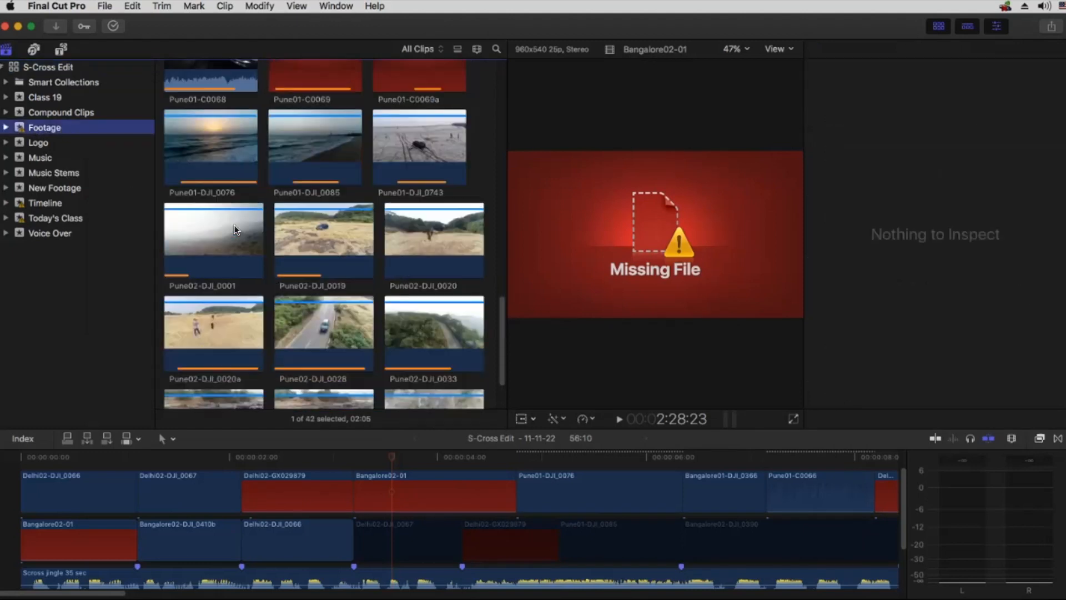
scroll(234, 230, "up", 10)
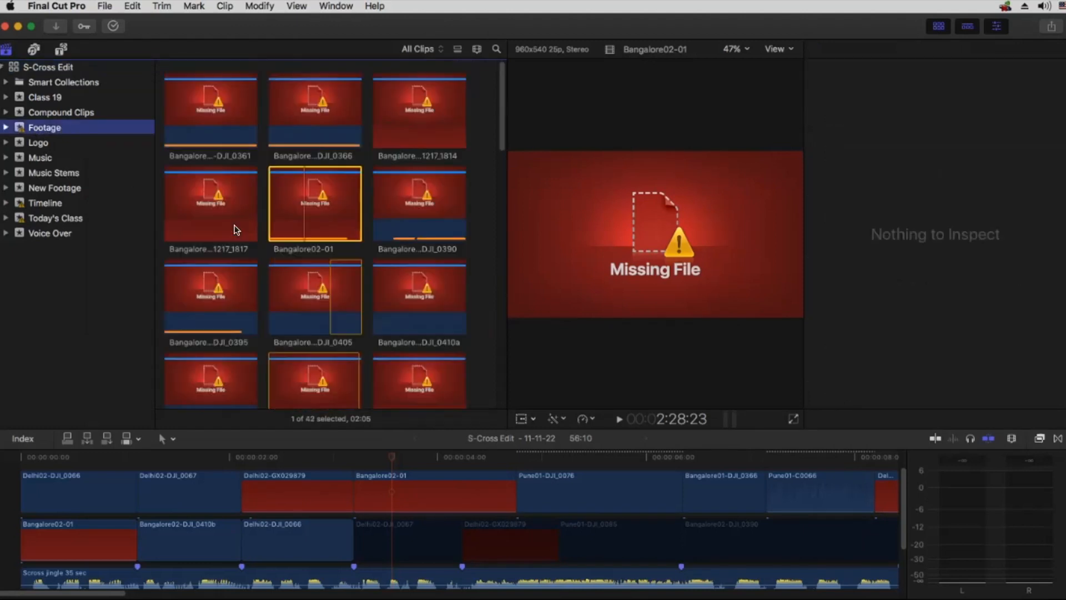
left_click(104, 6)
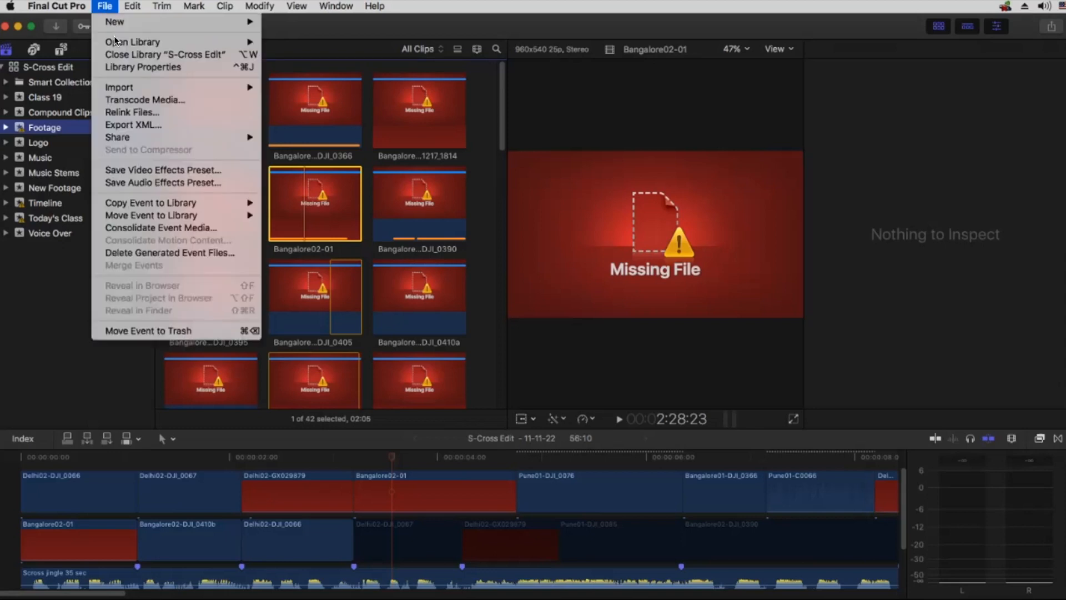
left_click(123, 108)
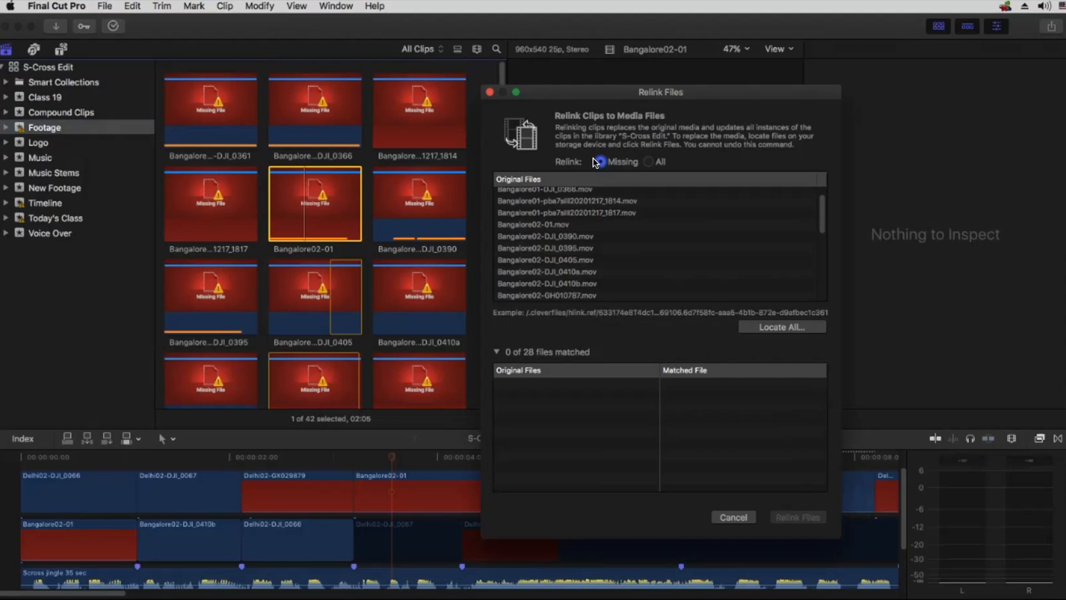
left_click(658, 161)
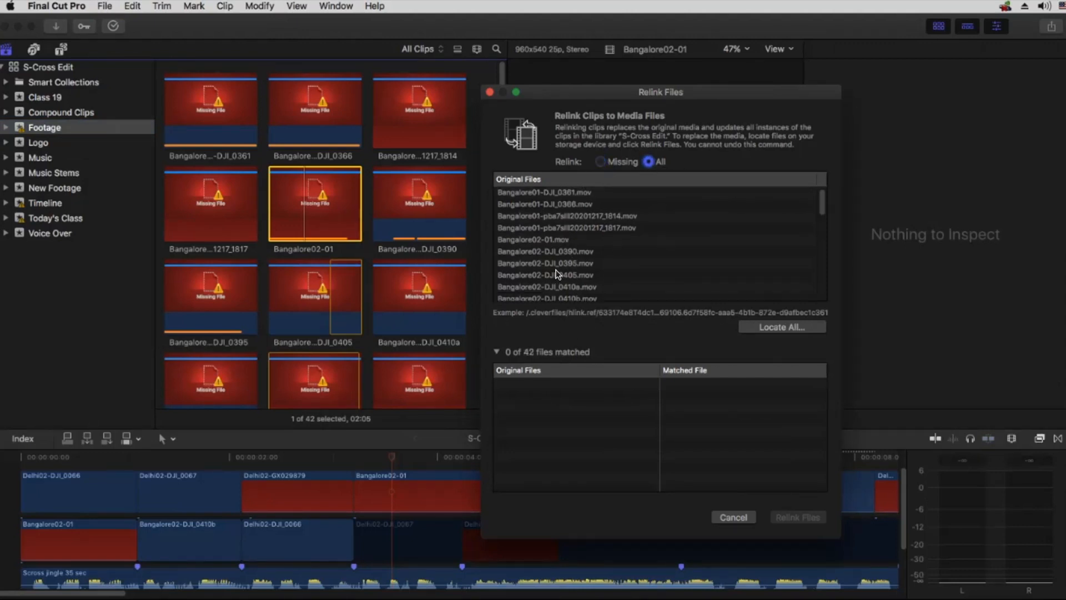
left_click(618, 161)
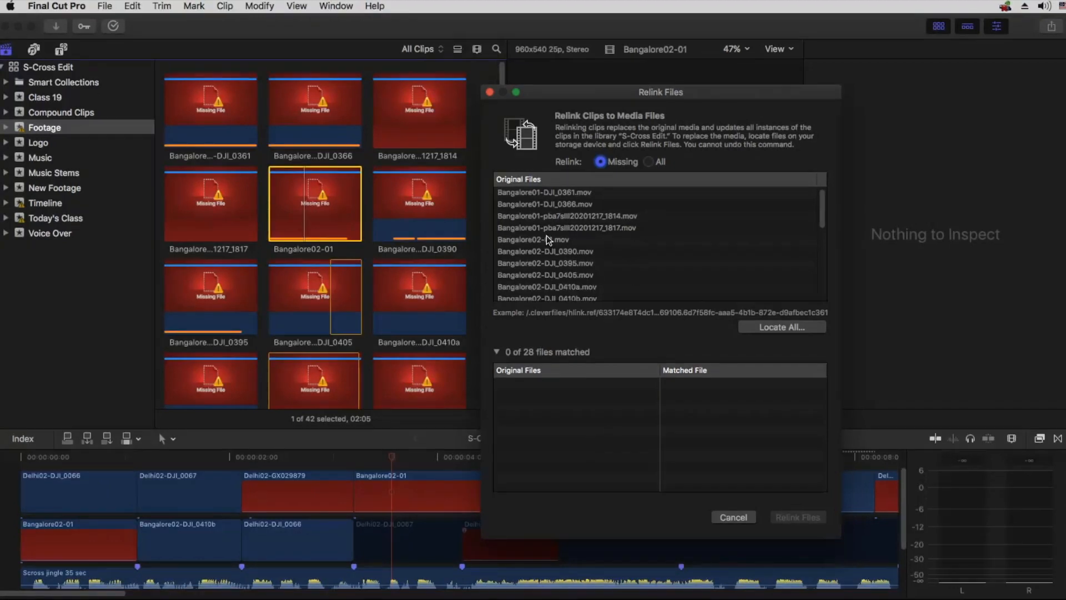
Match the missing files to AEFT Online Classes > FCPX Projects > S-Cross > Footage, review the matches, and cancel the relink.
left_click(771, 329)
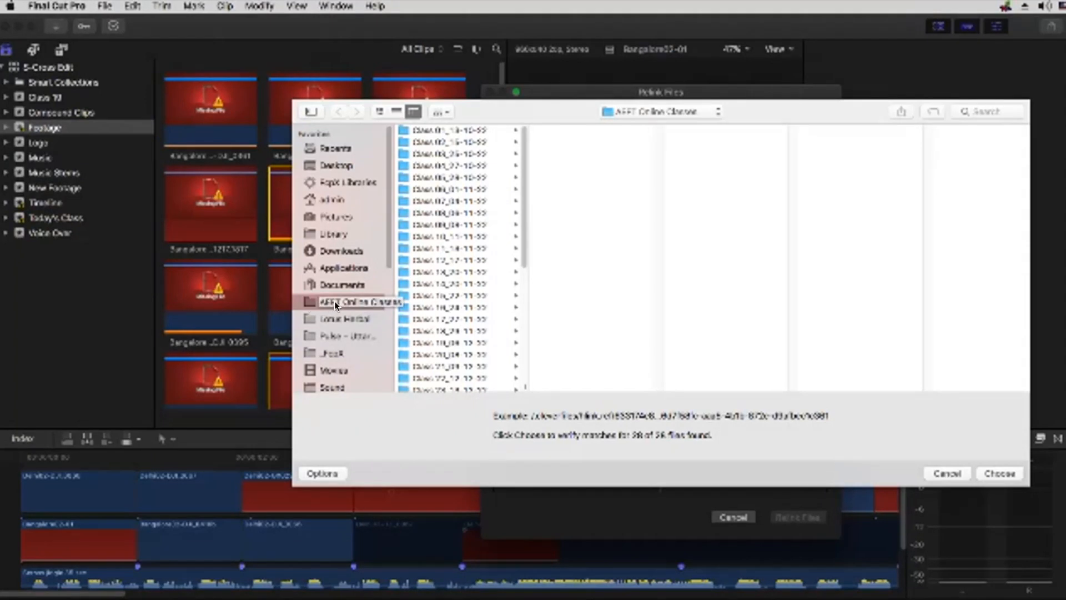
scroll(441, 381, "down", 5)
left_click(435, 384)
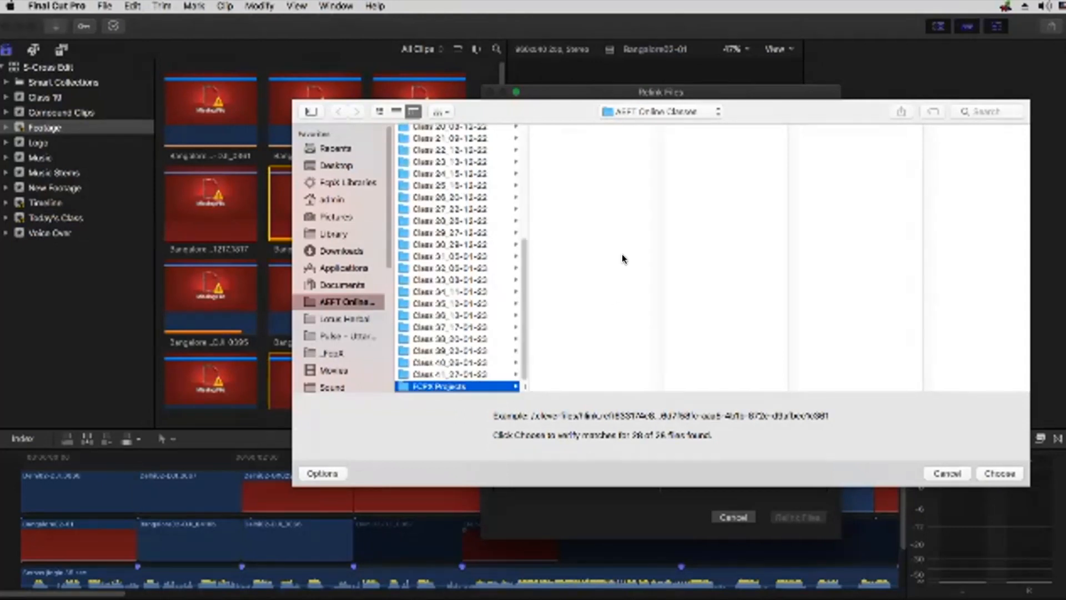
left_click(568, 139)
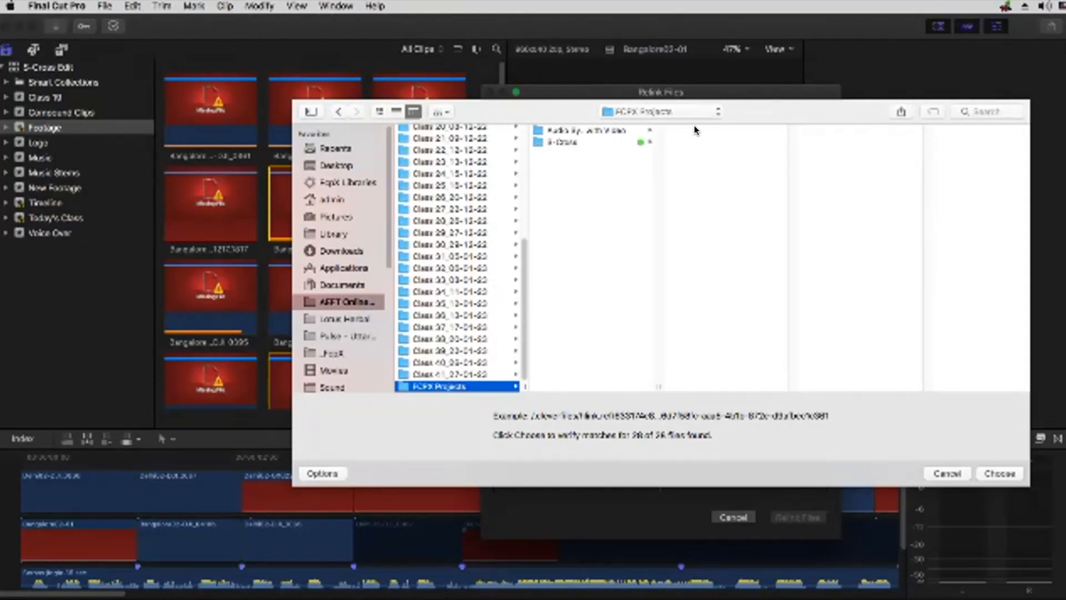
left_click(694, 130)
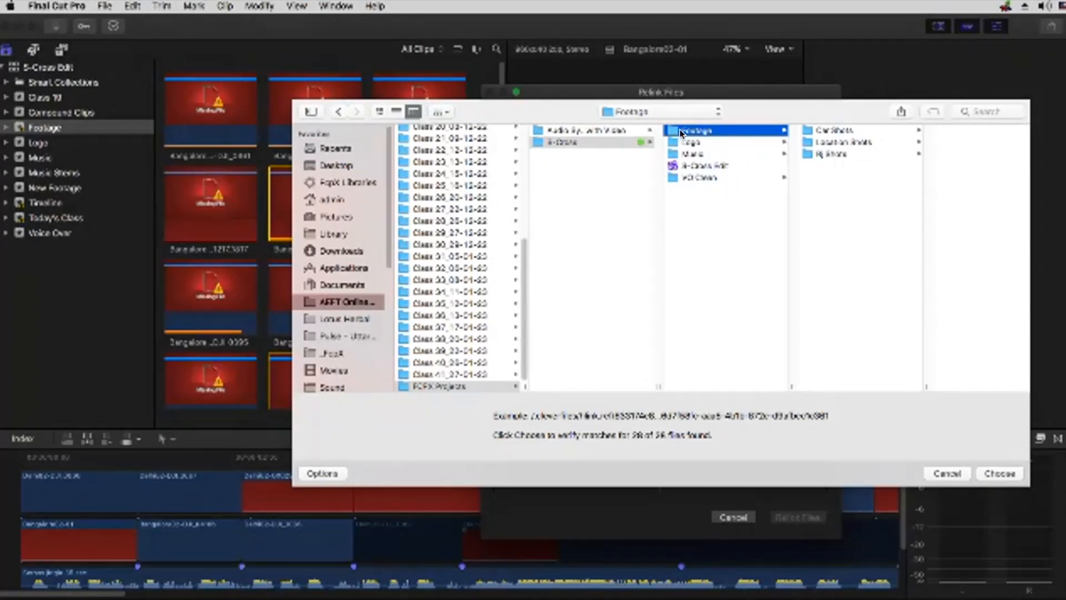
left_click(1000, 473)
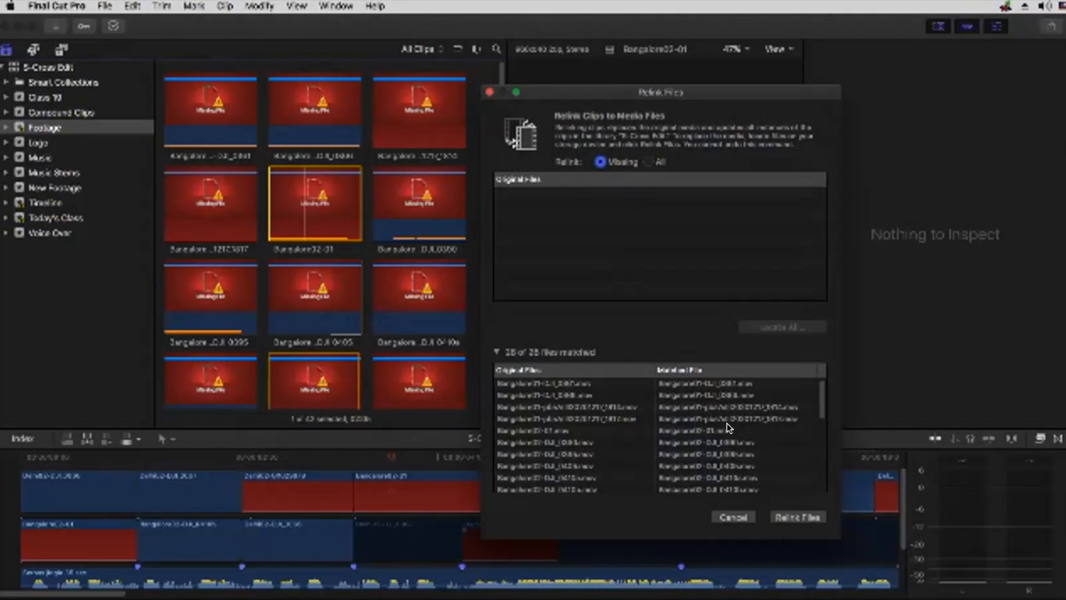
scroll(781, 421, "down", 10)
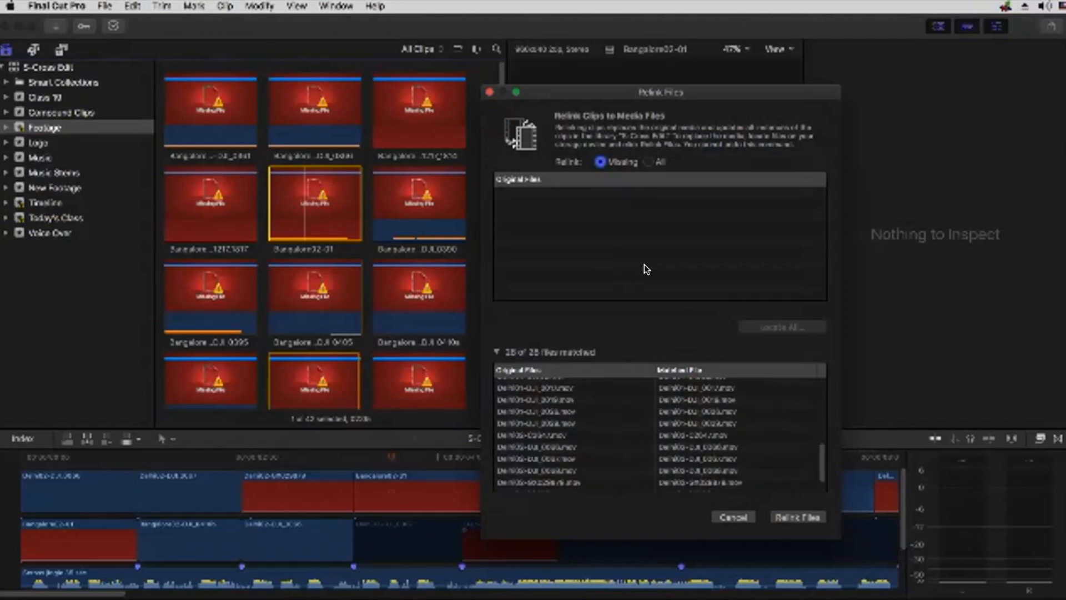
scroll(780, 421, "up", 10)
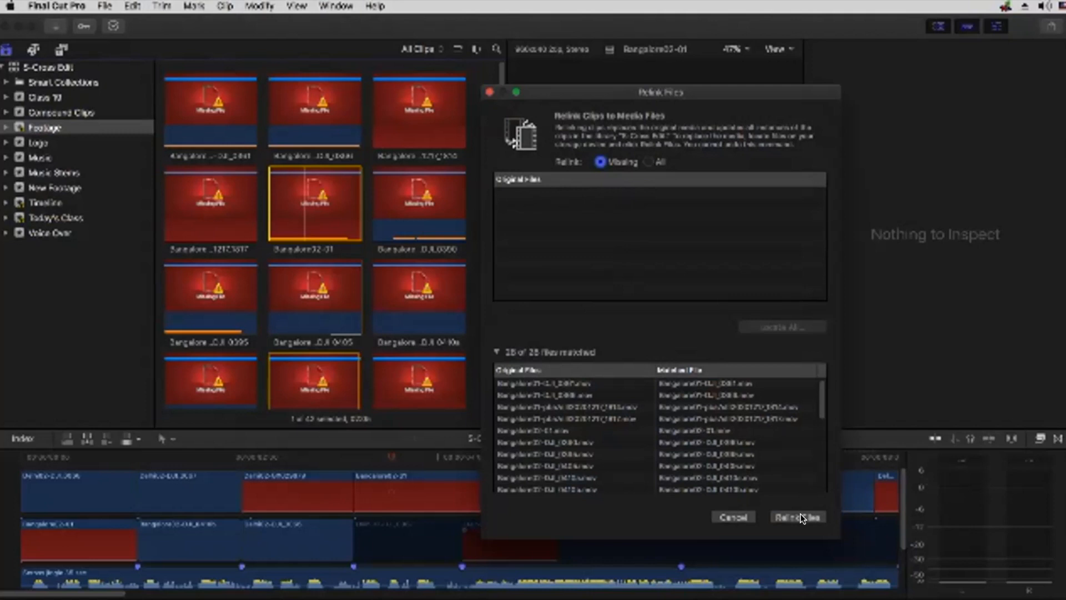
left_click(734, 516)
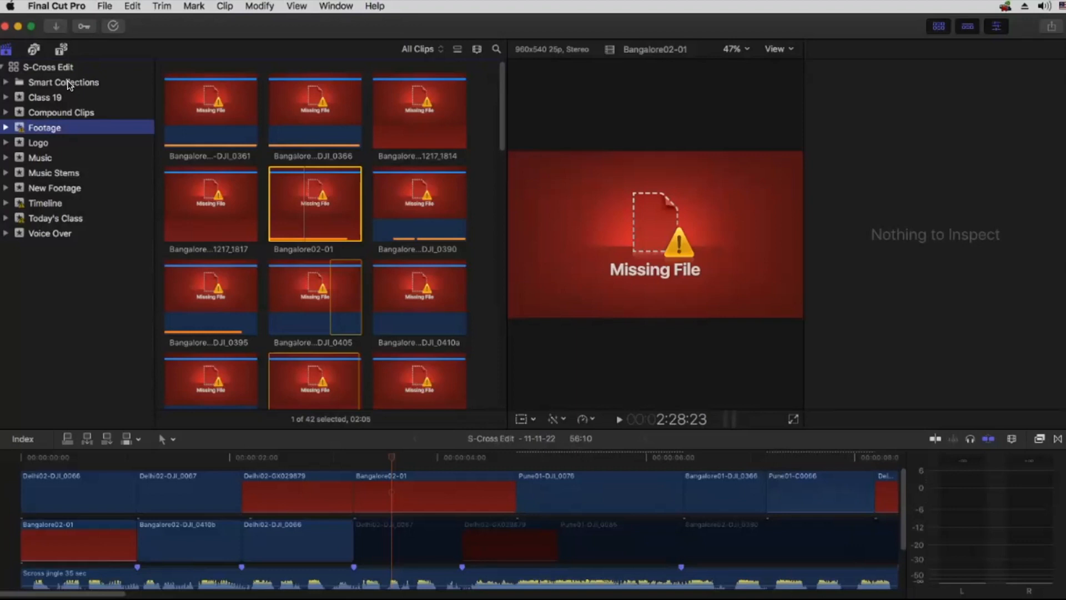
Start relinking the whole S-Cross Edit library and match its missing files to the FCPX Projects > S-Cross > Footage folder.
left_click(47, 67)
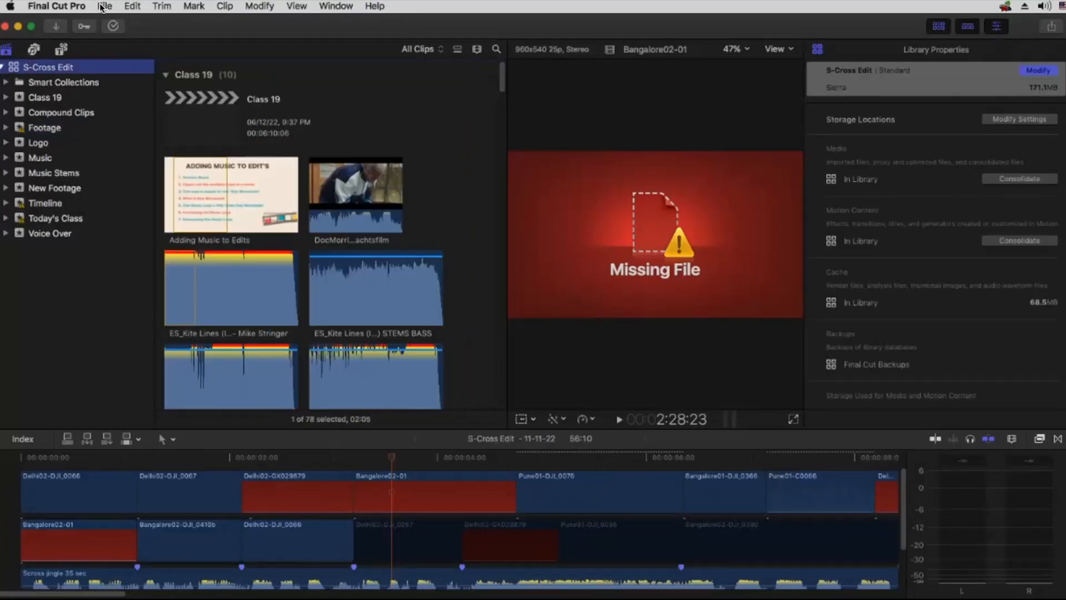
left_click(105, 5)
left_click(141, 114)
left_click(770, 325)
left_click(632, 112)
left_click(638, 126)
left_click(698, 131)
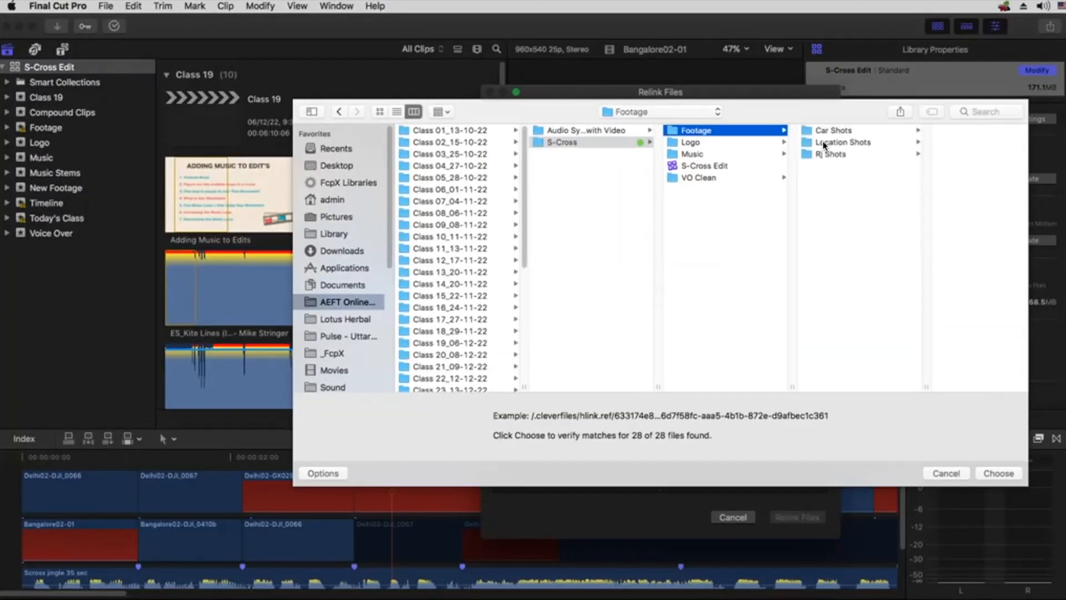
left_click(998, 472)
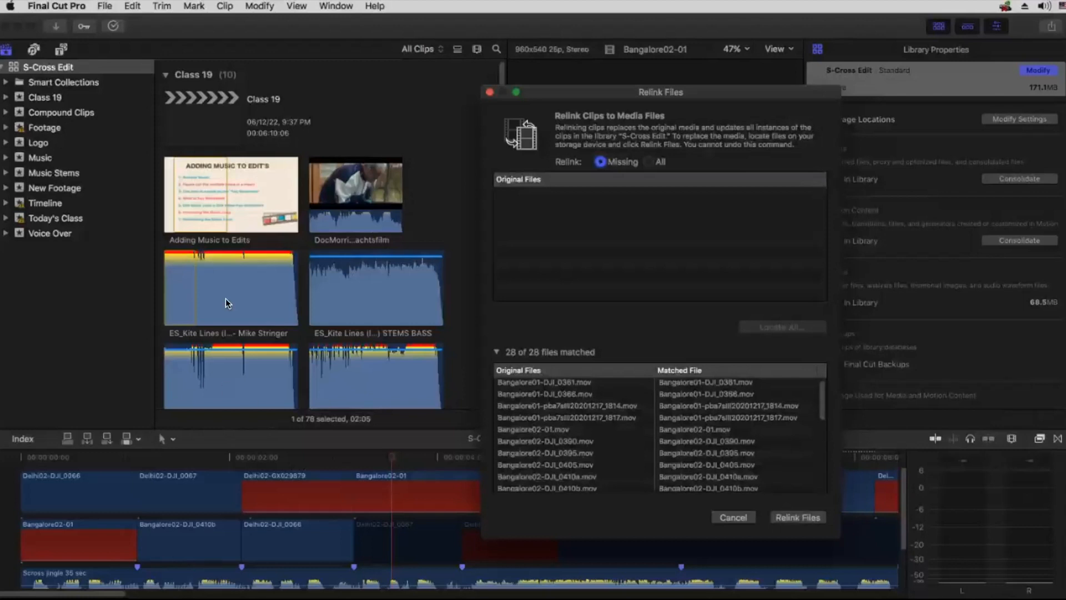
Review the list of matched original files and relink them to the library.
scroll(689, 391, "down", 1)
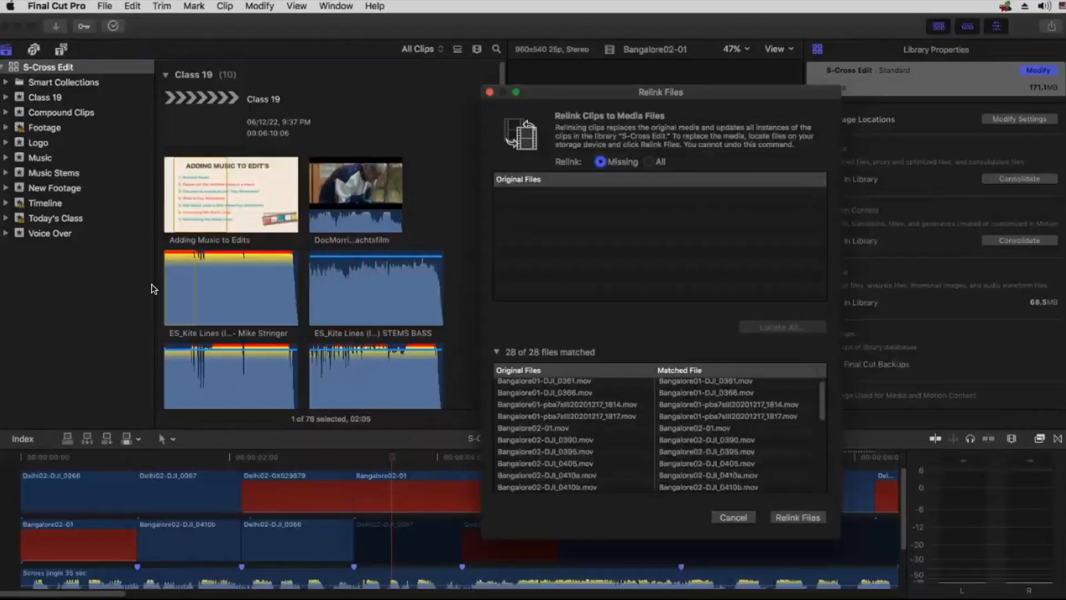
scroll(653, 404, "down", 5)
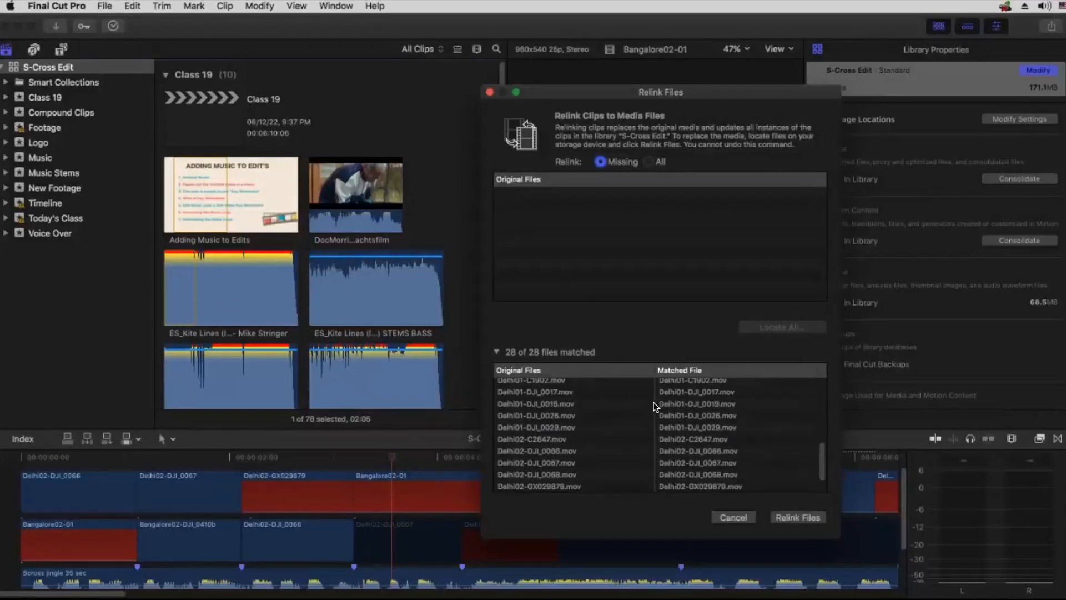
left_click(793, 517)
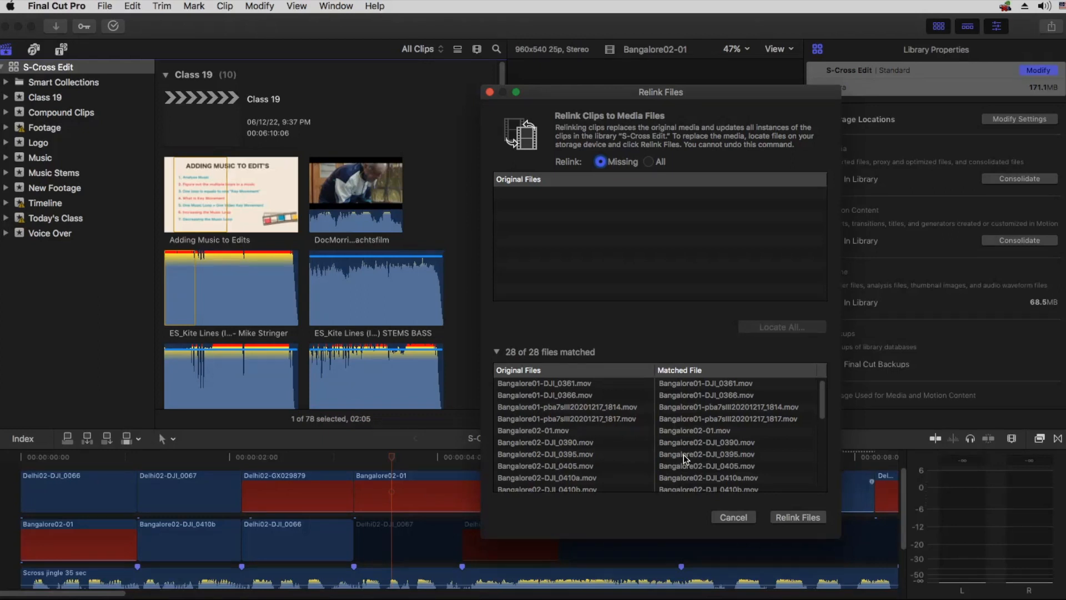
mouse_move(684, 455)
left_click(805, 518)
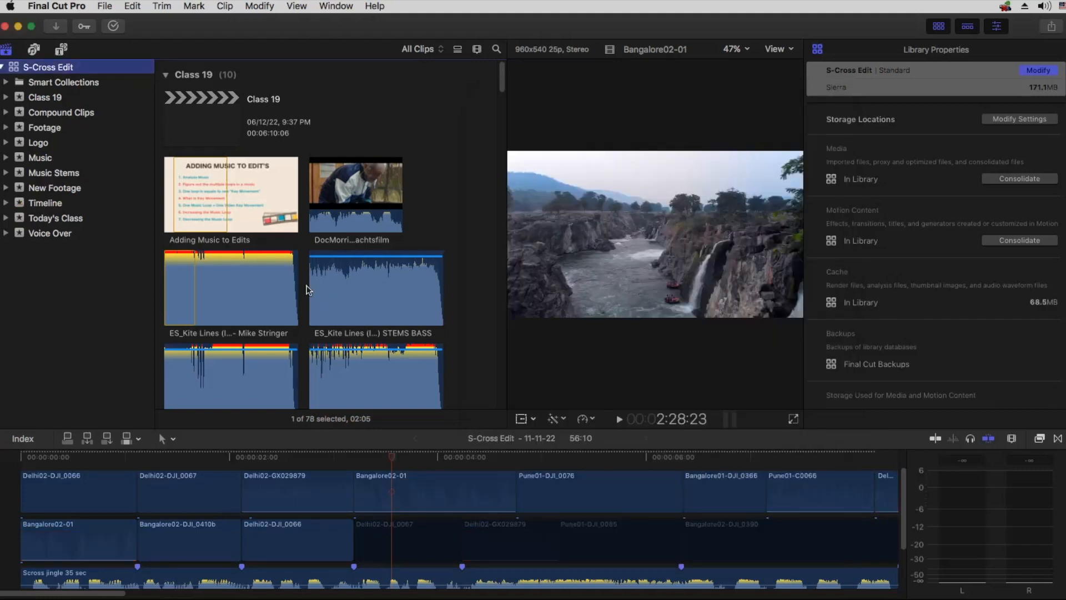
Check the relinked clips in the Footage event and at several points in the S-Cross Edit - 11-11-22 timeline.
scroll(308, 290, "down", 1)
left_click(36, 128)
scroll(300, 183, "down", 15)
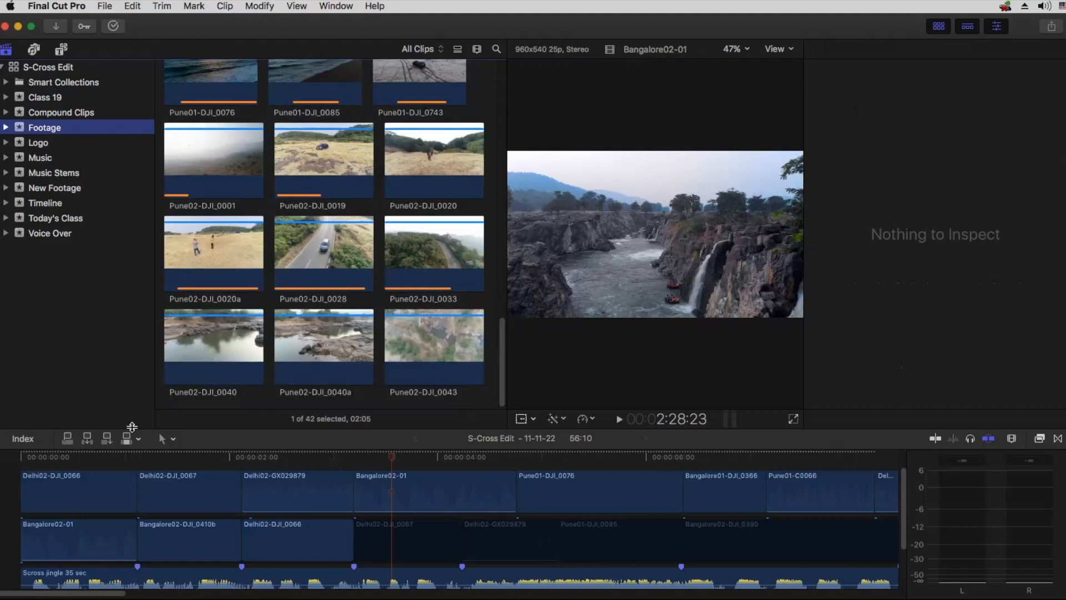
left_click(312, 457)
left_click_drag(340, 455, 196, 464)
Fit the entire S-Cross Edit - 11-11-22 project in the timeline and make the timeline area slightly taller.
key("super+4")
key("shift+z")
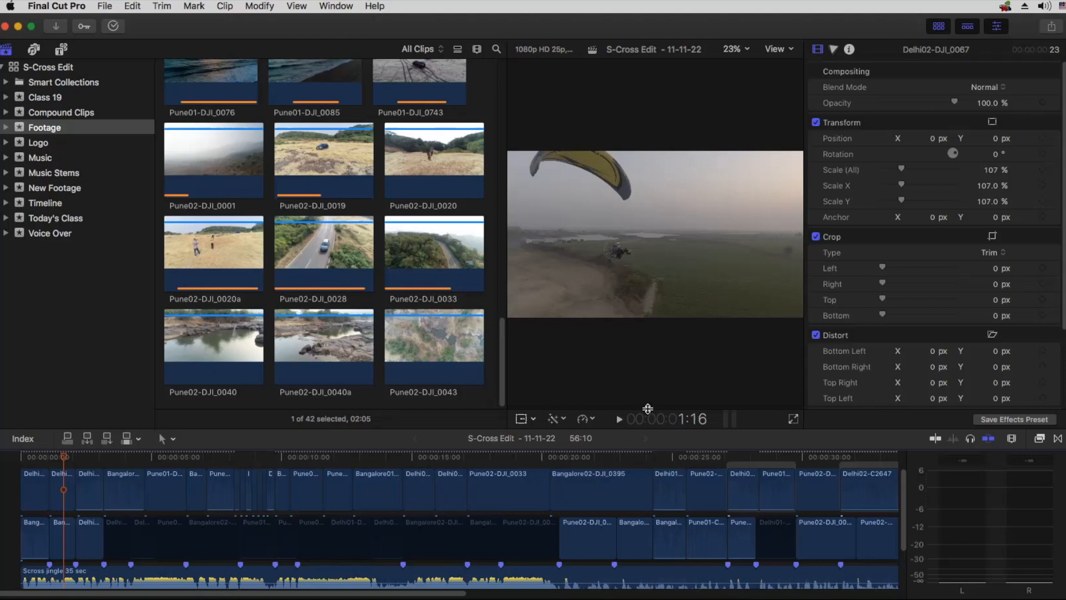
left_click_drag(647, 409, 647, 389)
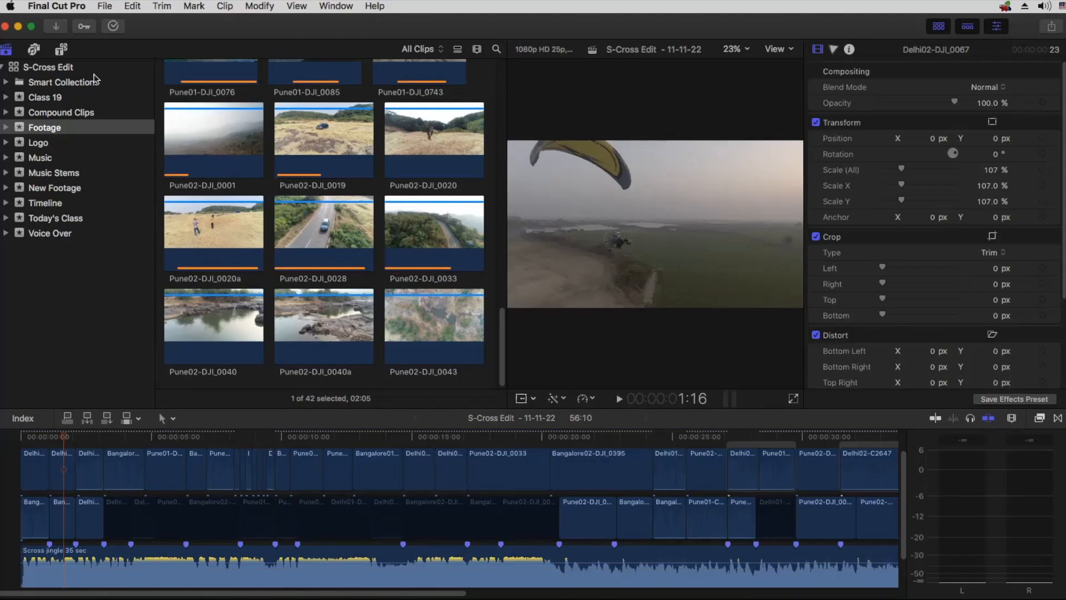
View the Media Management slide in Preview, then close the open Finder windows and return to Final Cut Pro.
left_click_drag(248, 435, 240, 436)
key("super+Tab")
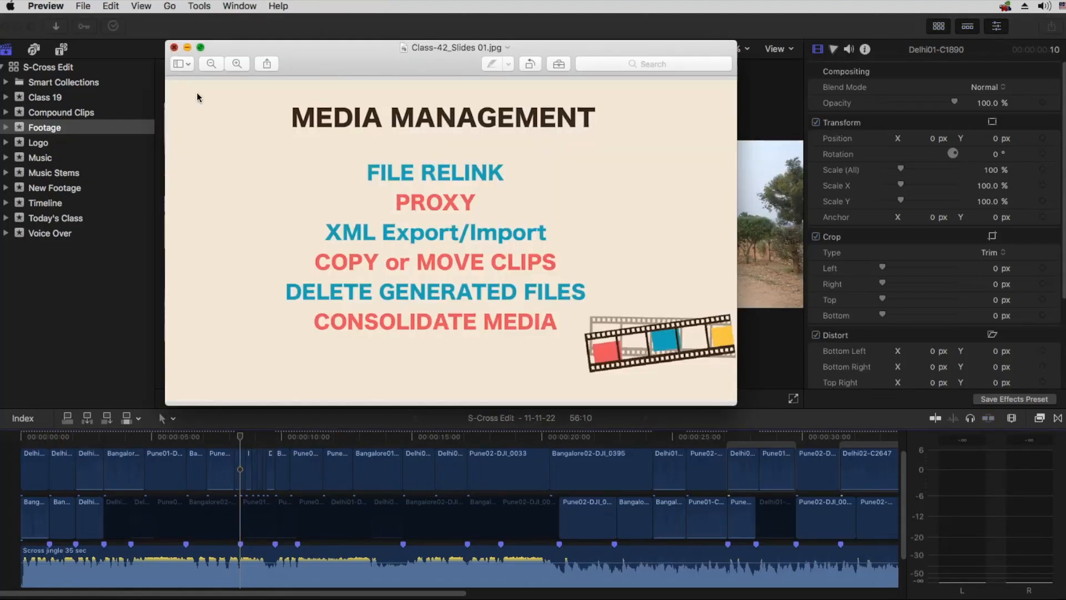
key("super+w")
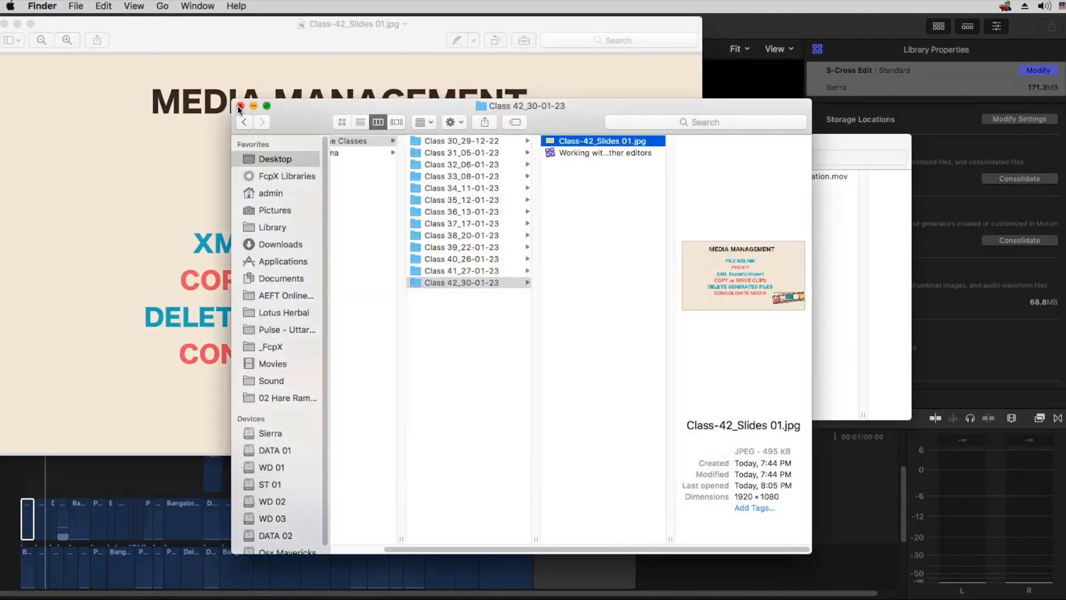
left_click(240, 106)
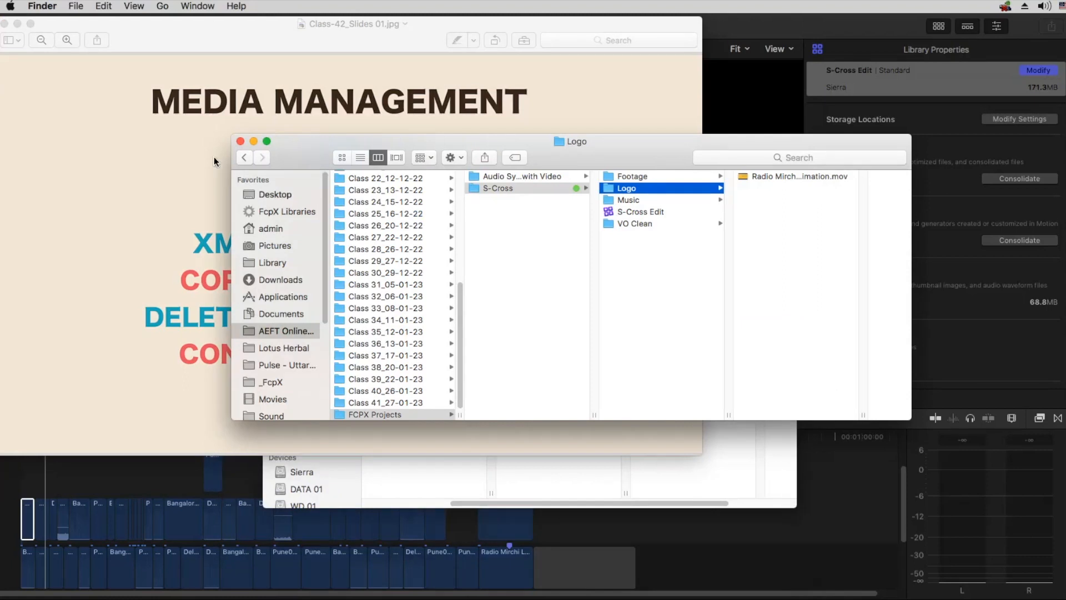
left_click(240, 141)
left_click(136, 461)
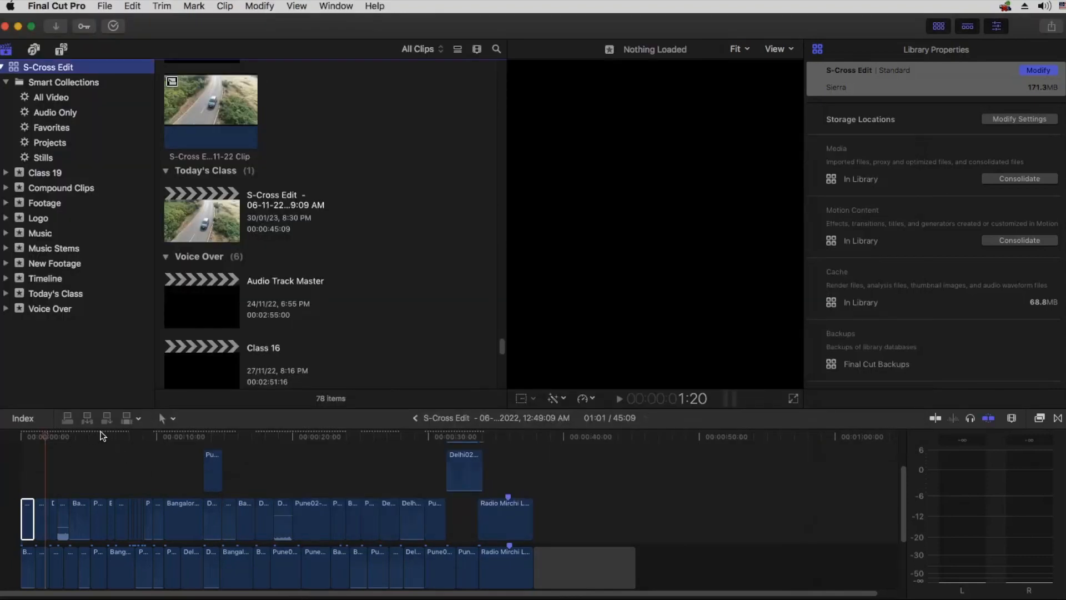
Place the playhead at 6:24 in the S-Cross Edit snapshot project and widen the viewer by narrowing the browser.
left_click(113, 436)
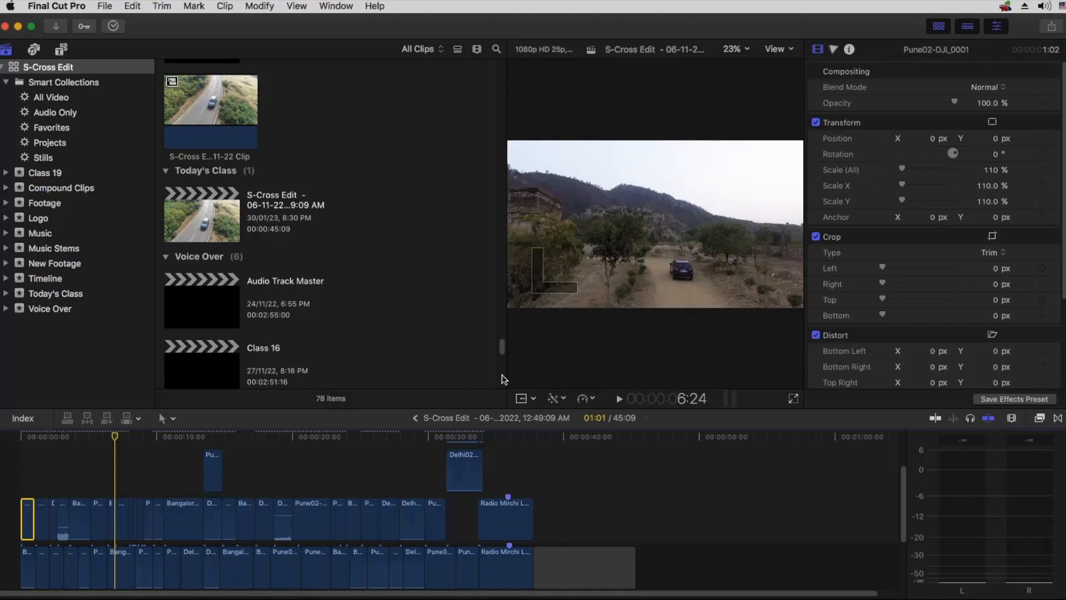
left_click_drag(505, 369, 402, 371)
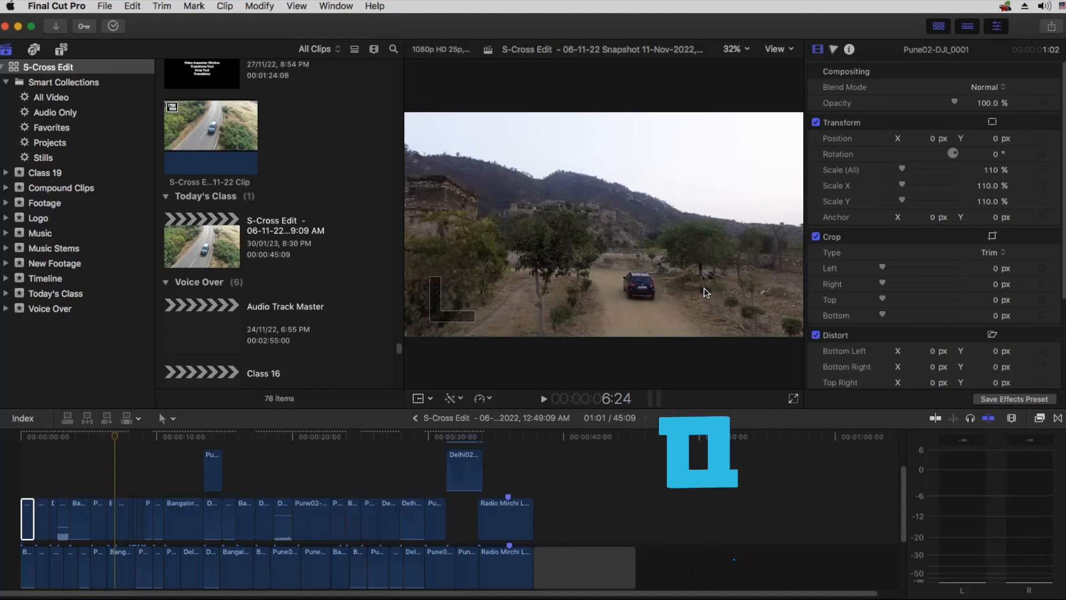
left_click(5, 82)
left_click(4, 68)
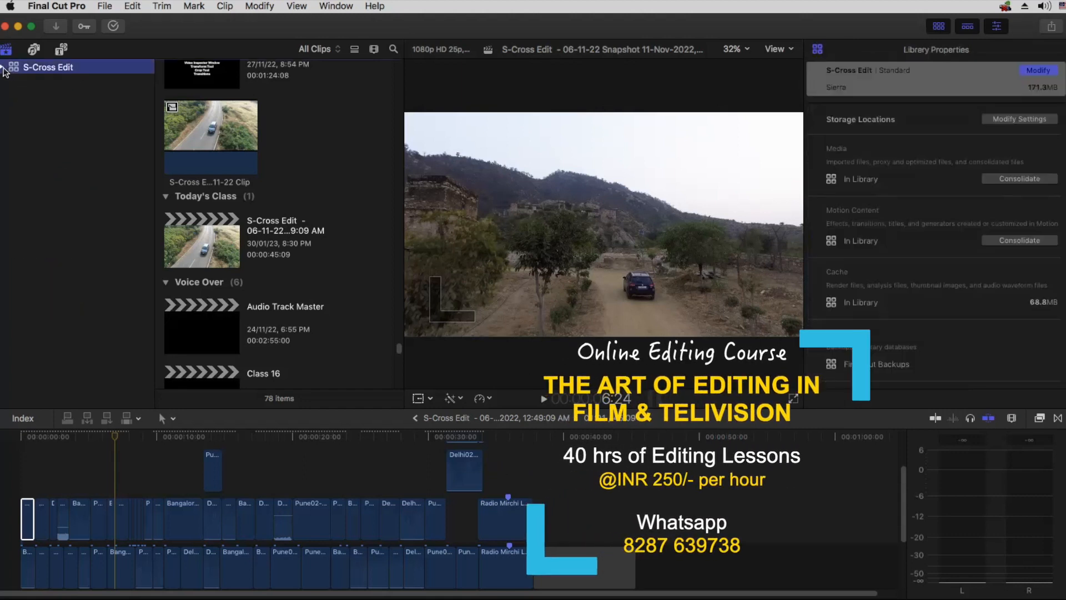
left_click(3, 67)
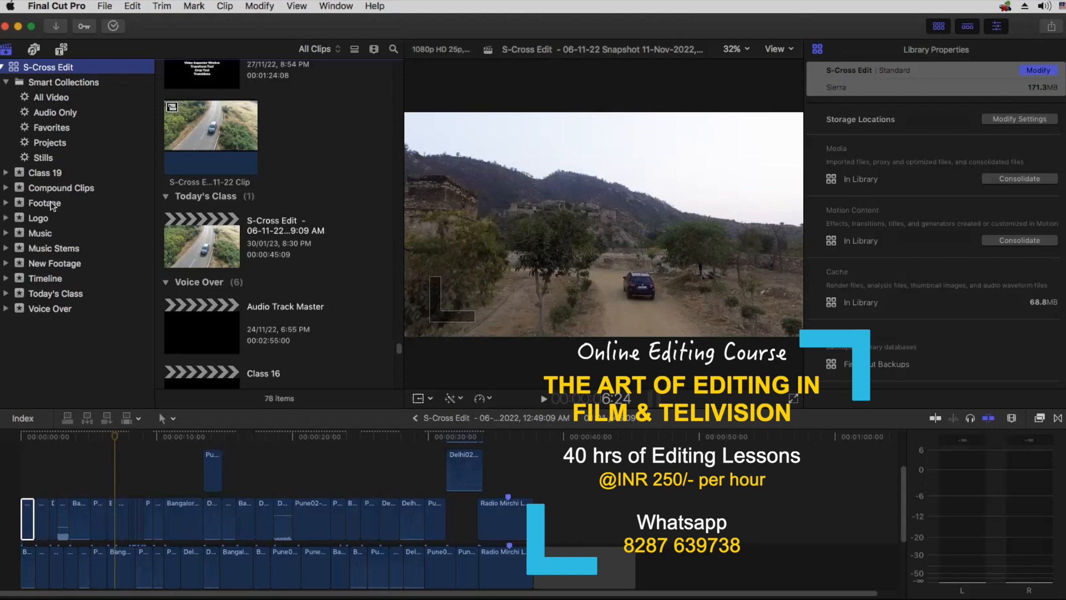
Examine the transcoding options for the Bangalore01-DJI_0361 clip in the Footage event, including Create proxy media, and cancel.
left_click(53, 203)
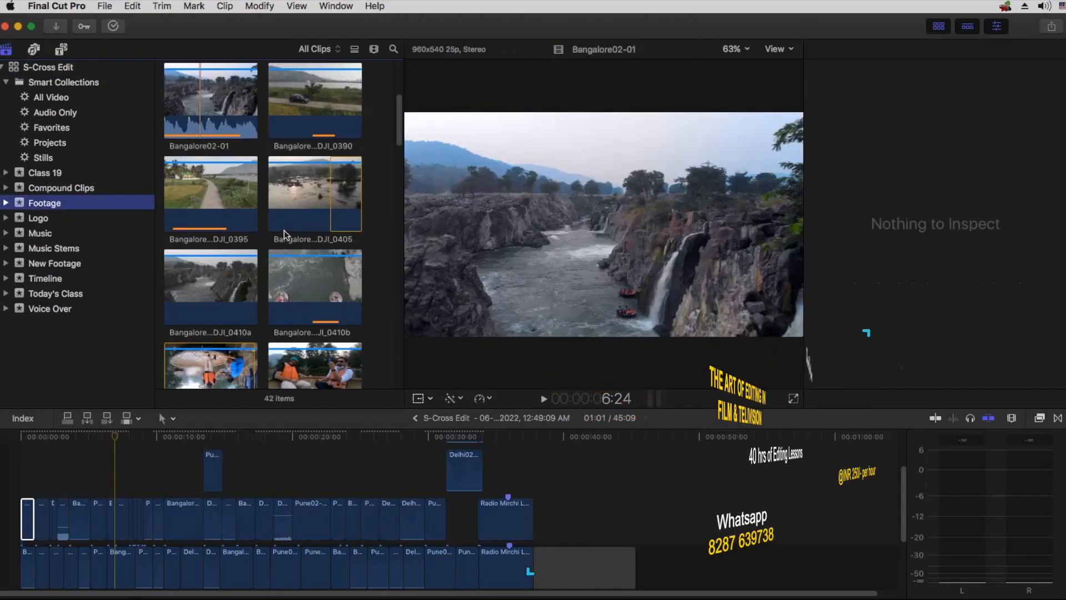
scroll(284, 230, "up", 4)
left_click(207, 112)
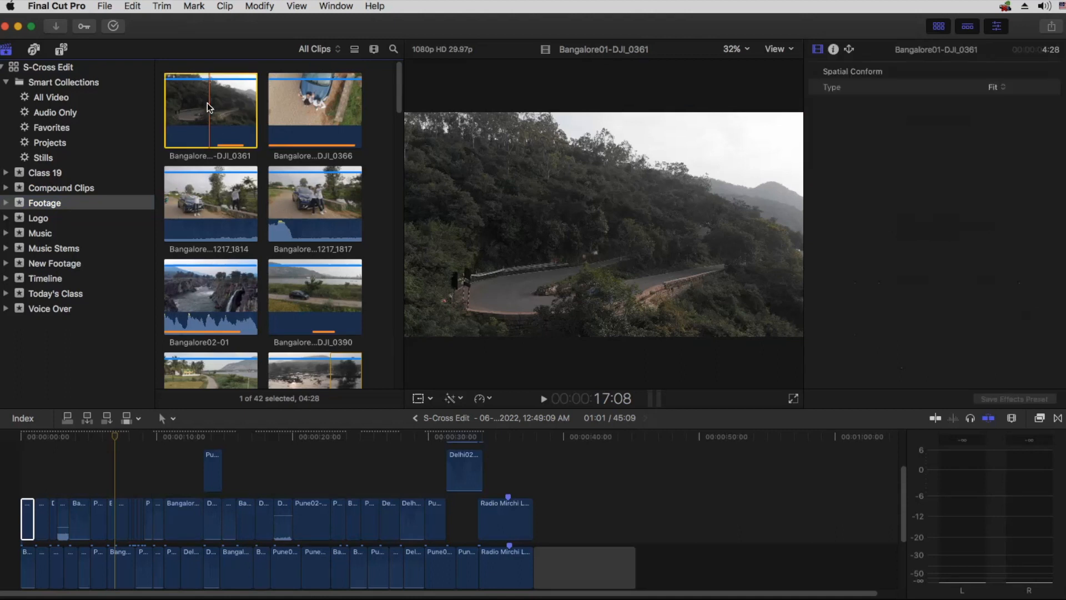
right_click(207, 107)
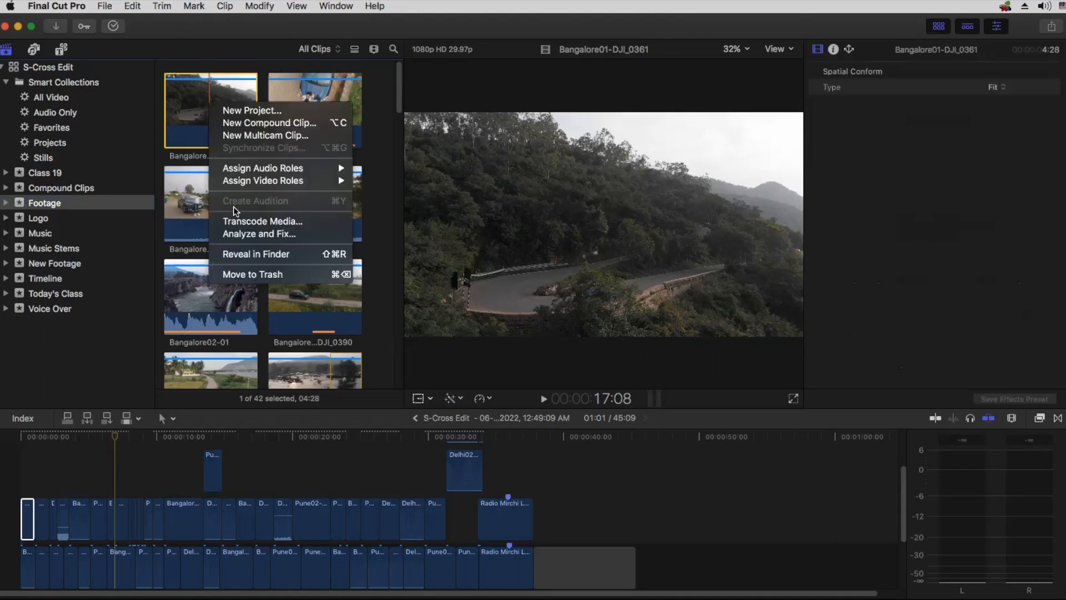
left_click(263, 222)
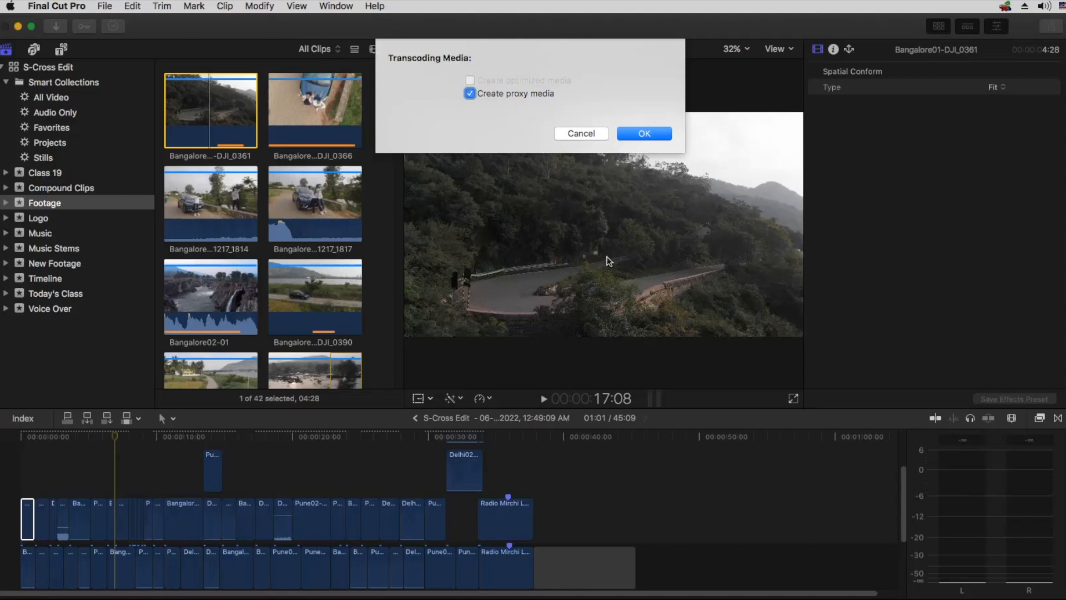
left_click(581, 135)
right_click(218, 108)
key("Return")
left_click(471, 93)
left_click(581, 135)
Select the first six Footage clips, check the proxy media option for transcoding them together, and cancel.
left_click_drag(373, 75, 205, 311)
right_click(217, 296)
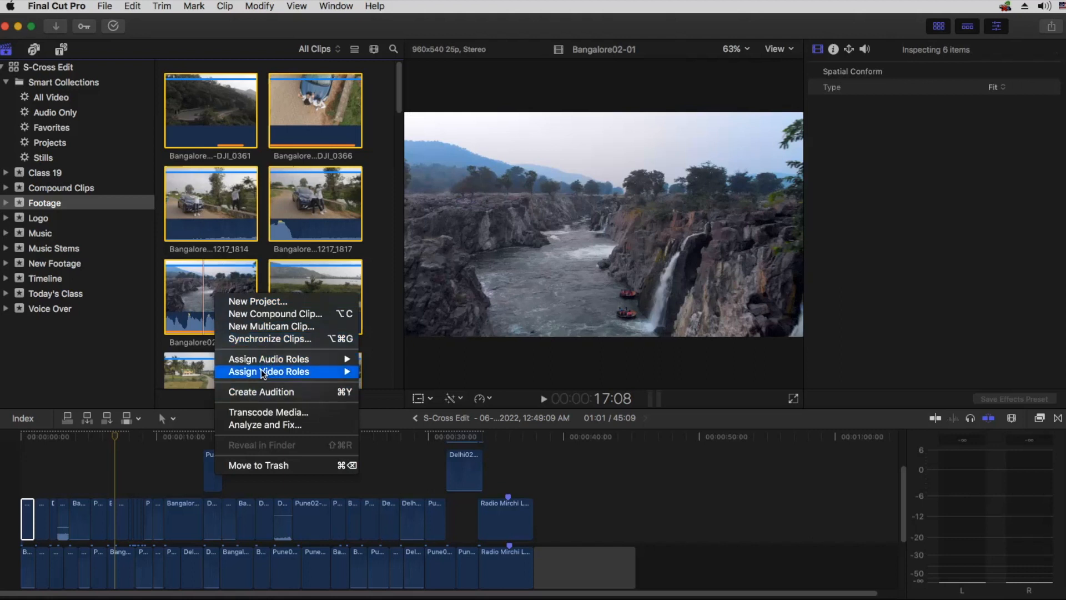
left_click(264, 411)
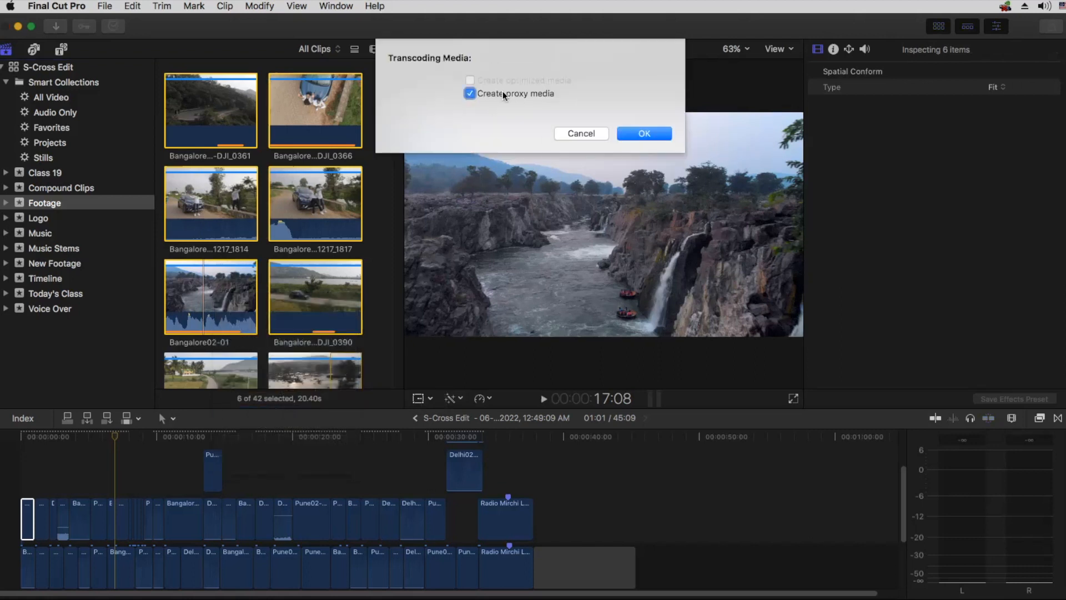
left_click(597, 134)
Select the entire Footage event, check the proxy media option for transcoding it, and cancel.
left_click(75, 205)
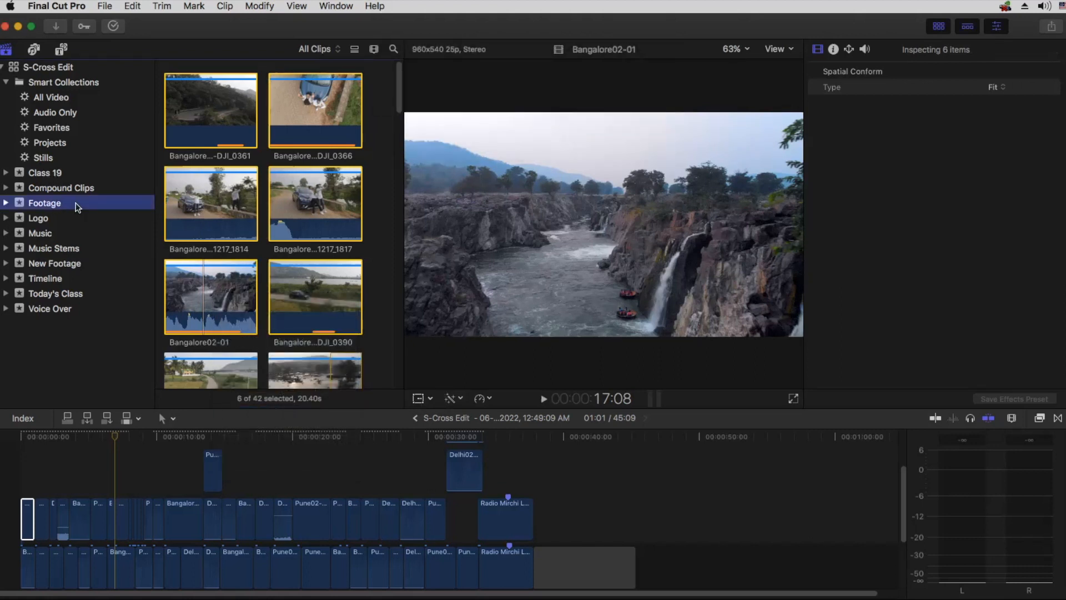
left_click(105, 5)
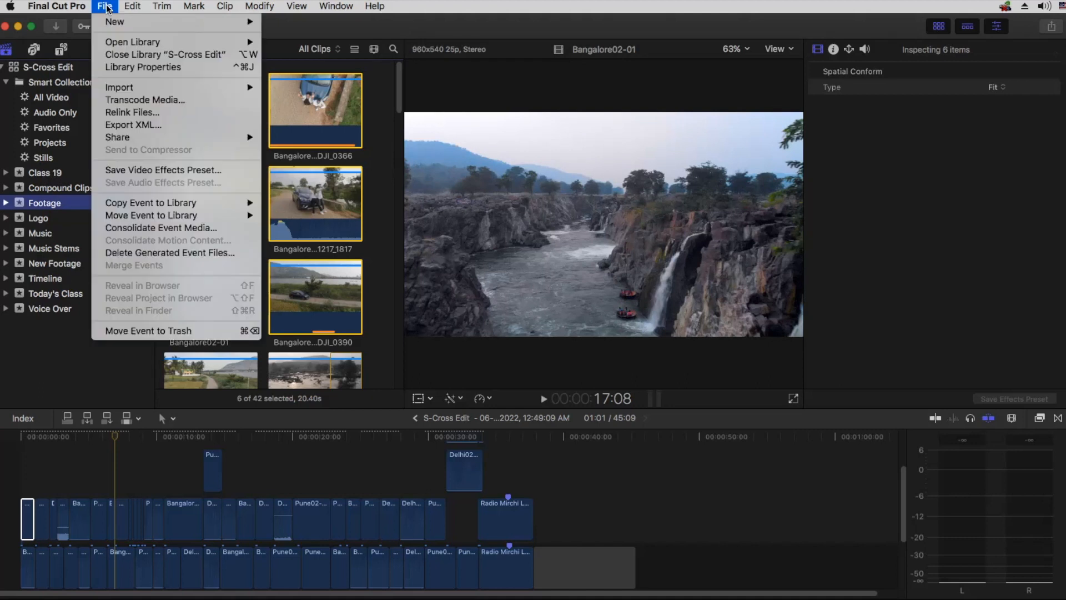
left_click(127, 102)
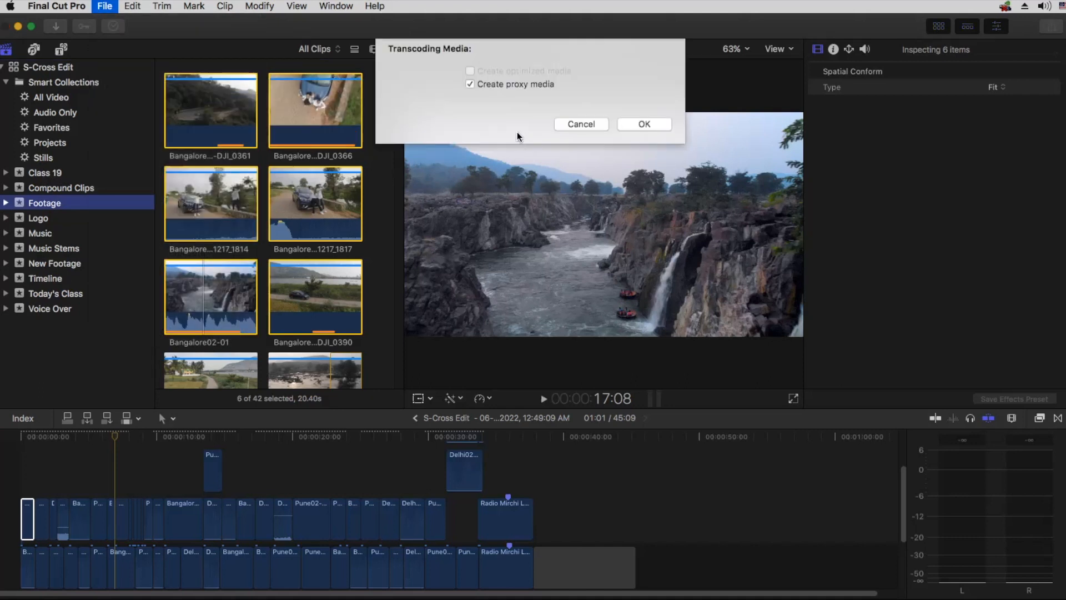
left_click(574, 133)
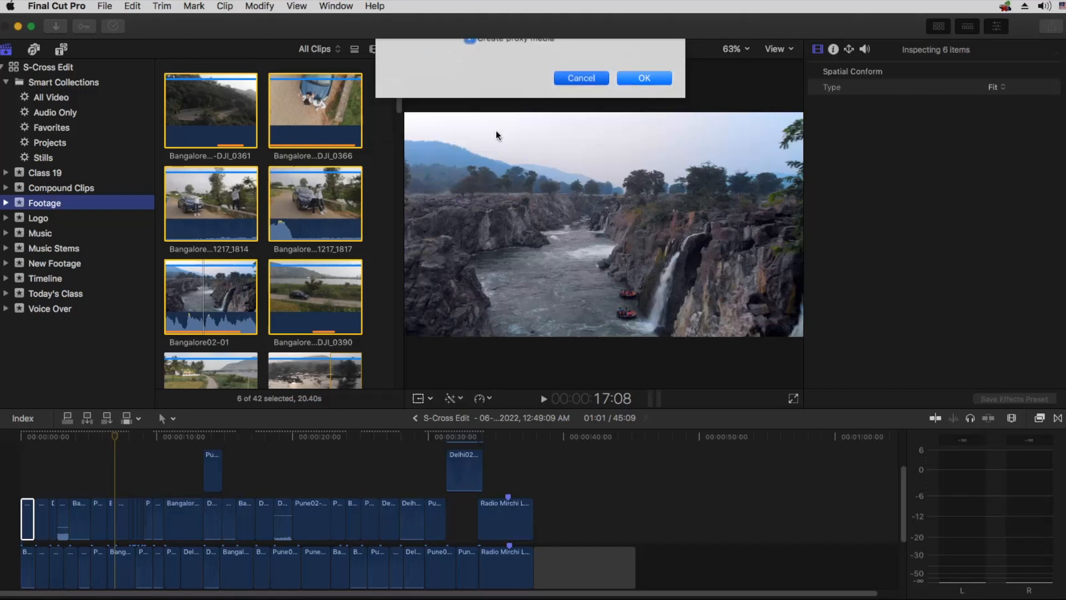
Check whether media transcoding is available for the Smart Collections folder and for the whole S-Cross Edit library.
left_click(76, 83)
left_click(105, 6)
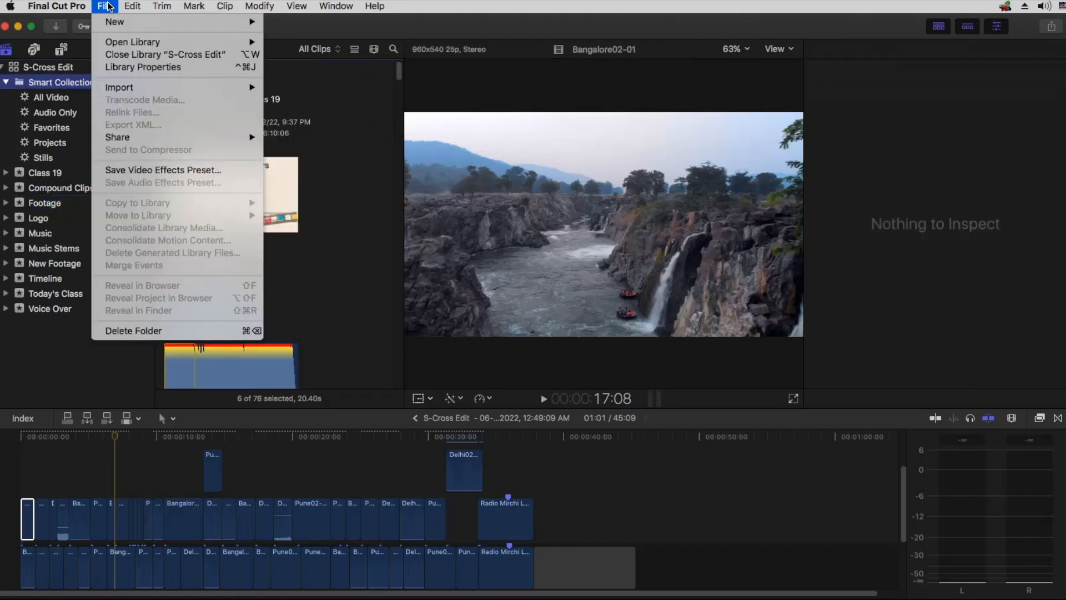
mouse_move(128, 43)
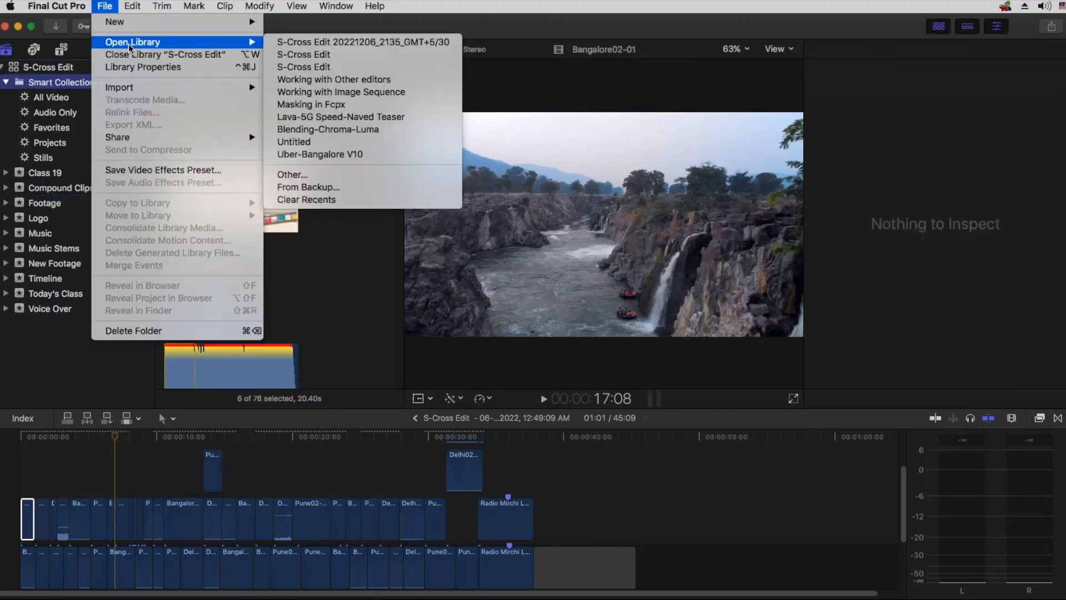
left_click(49, 67)
left_click(105, 6)
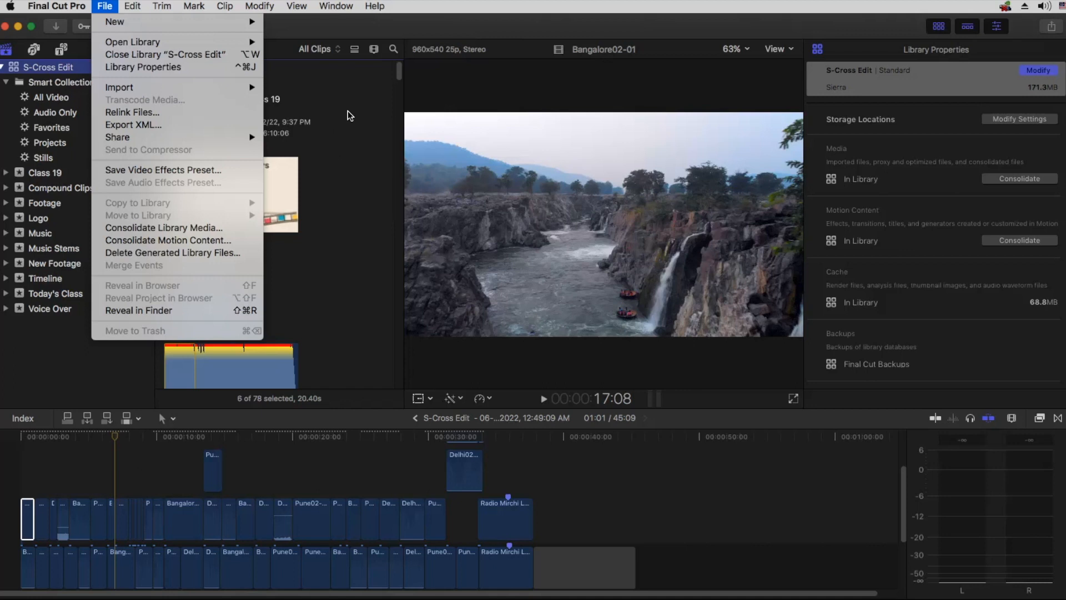
left_click(205, 123)
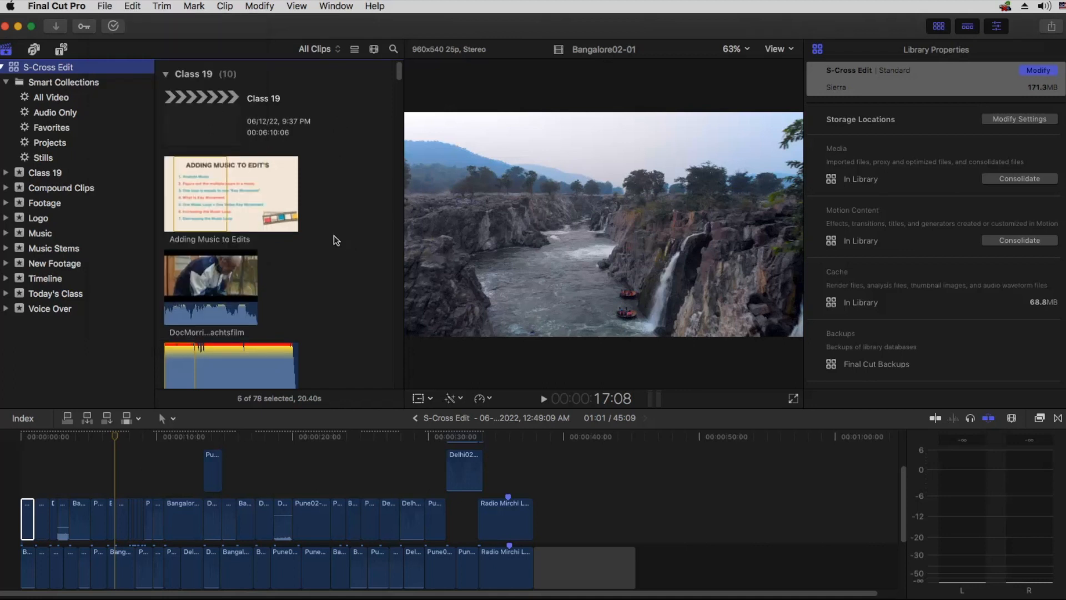
Look through the library's clips and display only its video clips with the All Video smart collection.
scroll(334, 239, "down", 10)
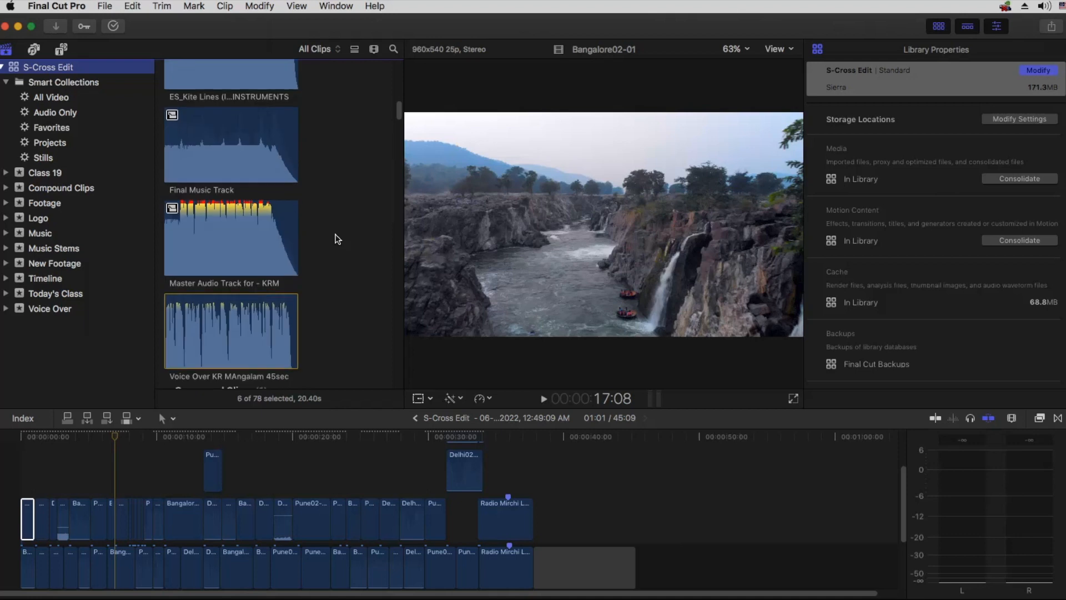
scroll(334, 238, "down", 3)
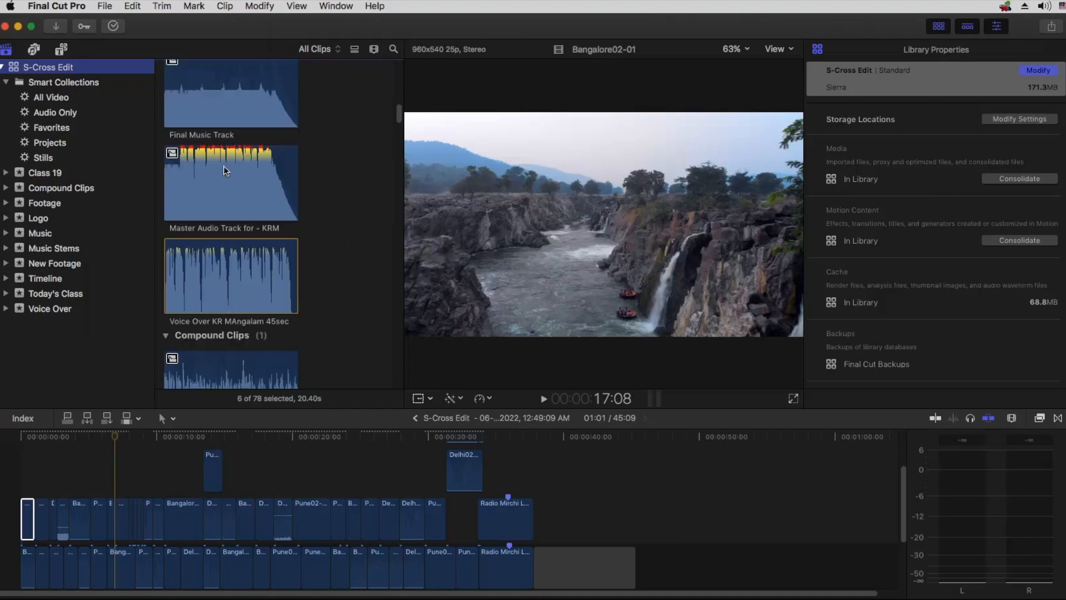
left_click(50, 98)
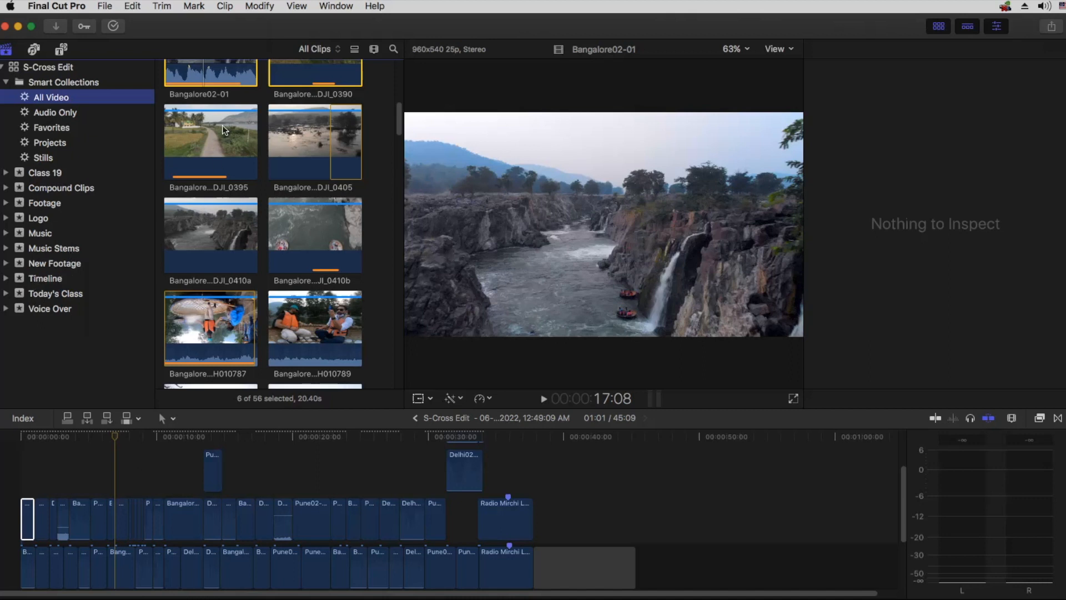
Select all clips in the All Video collection, check the proxy media option for transcoding them, cancel, and clear the selection.
scroll(282, 305, "down", 10)
scroll(282, 305, "up", 20)
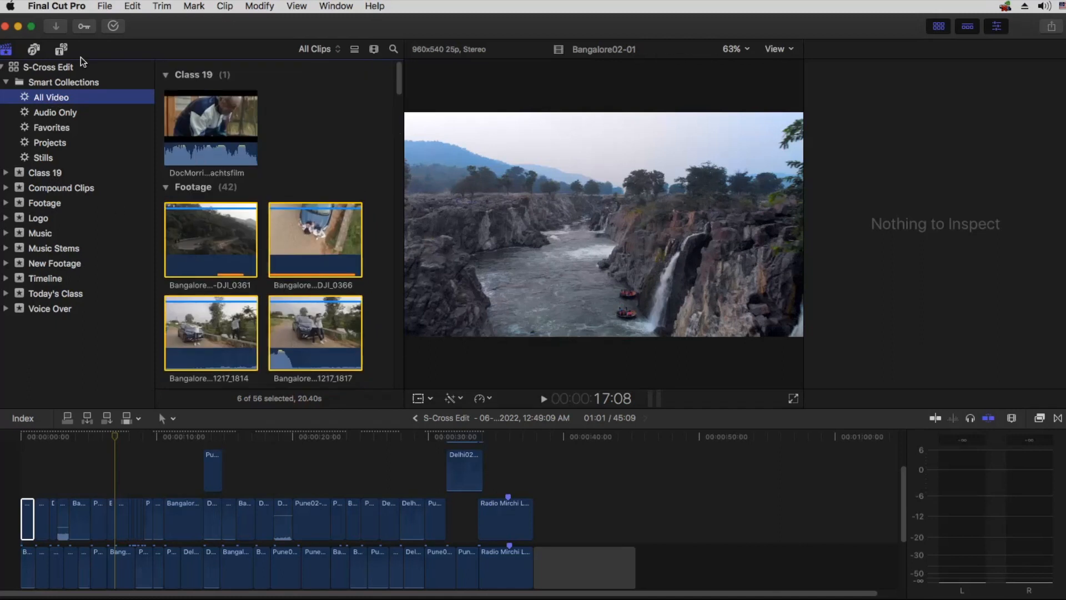
left_click(104, 6)
left_click(306, 109)
left_click(304, 132)
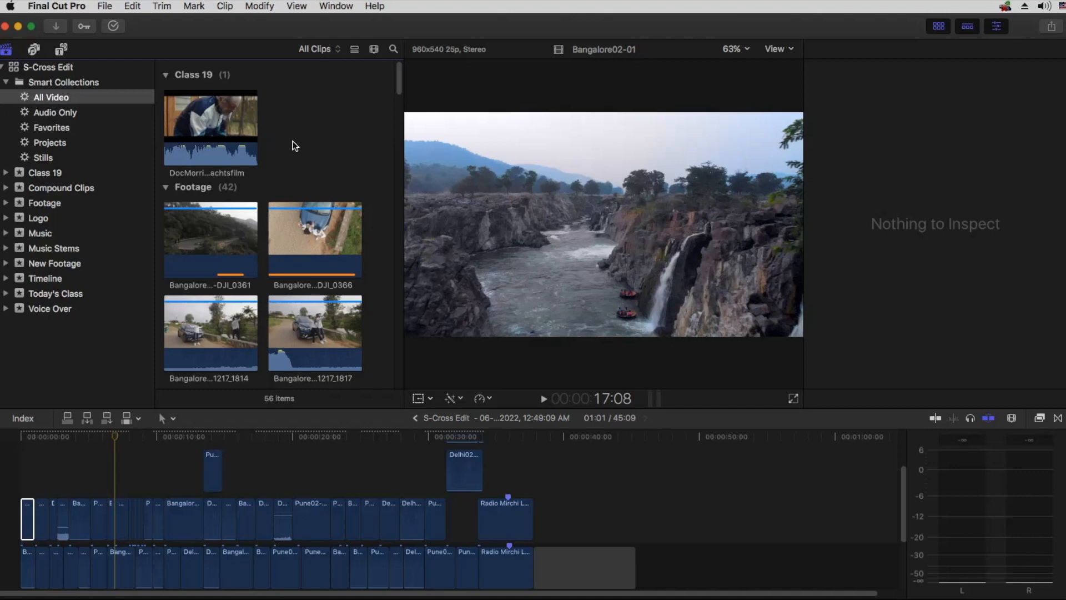
key("super+a")
right_click(211, 125)
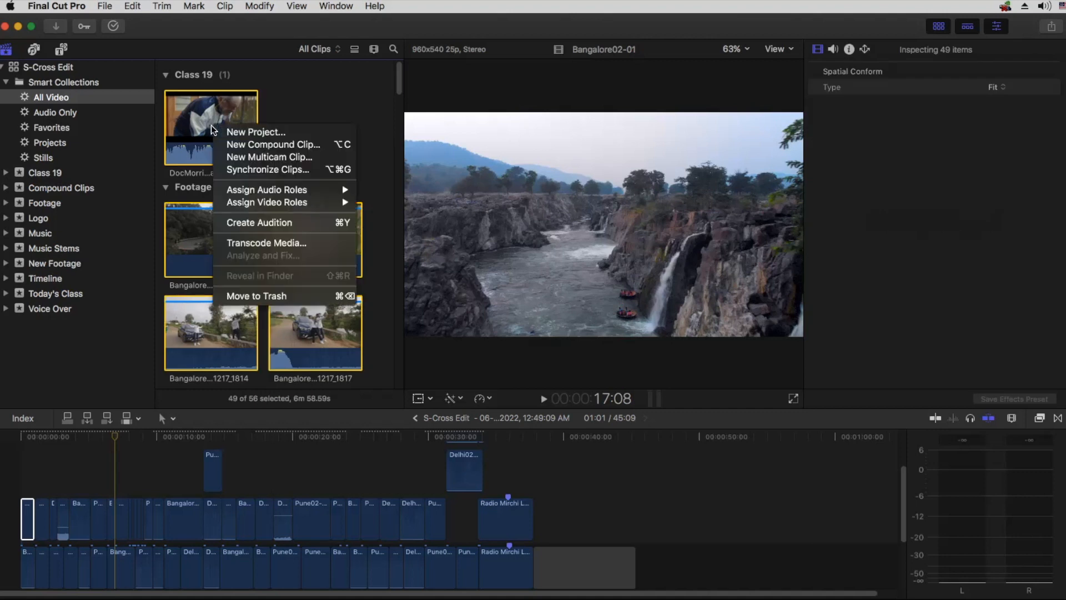
left_click(263, 244)
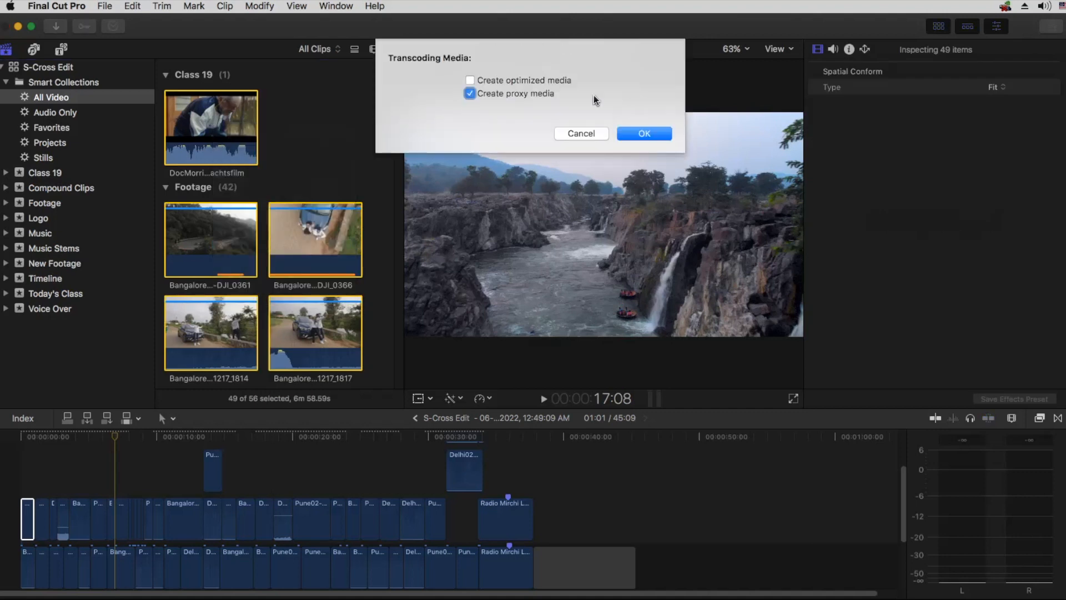
left_click(570, 133)
left_click(298, 136)
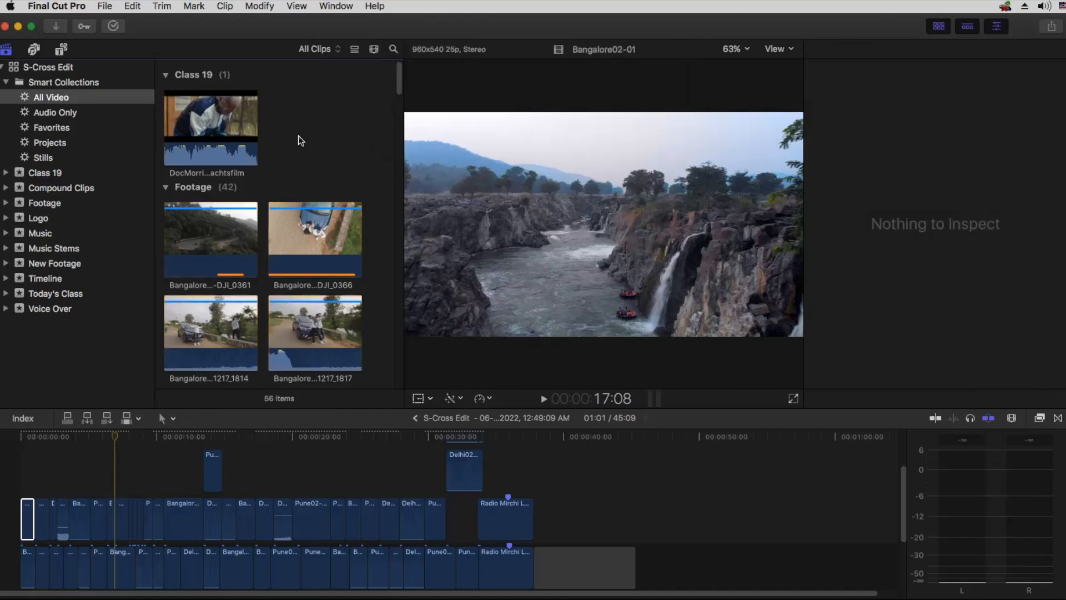
Create proxy media for the Bangalore01-DJI_0361 clip in the Footage event and show the Background Tasks window beside the clips.
left_click(58, 204)
left_click(209, 105)
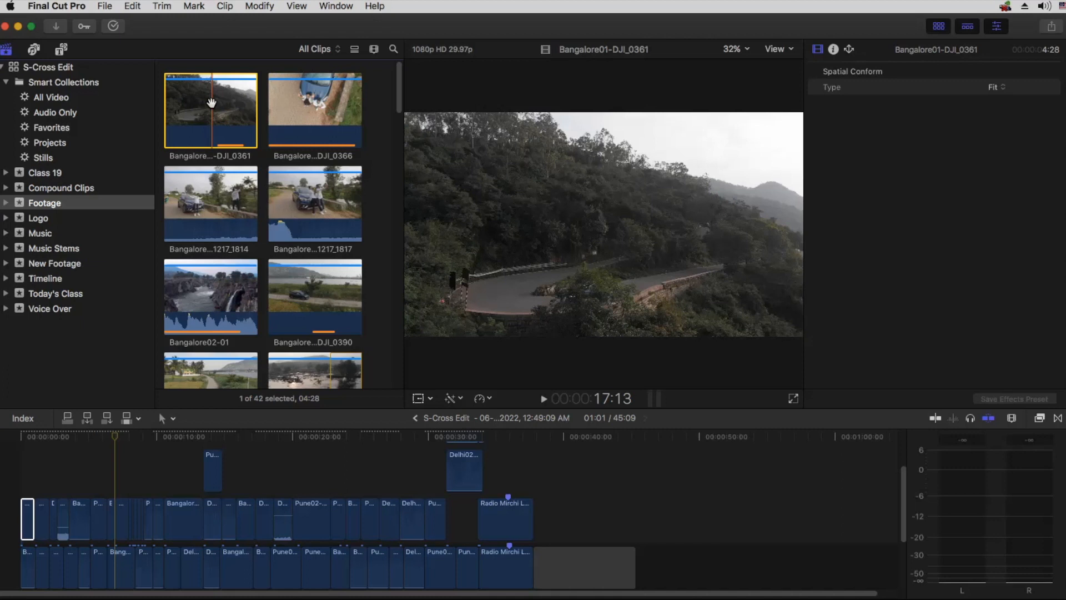
right_click(211, 102)
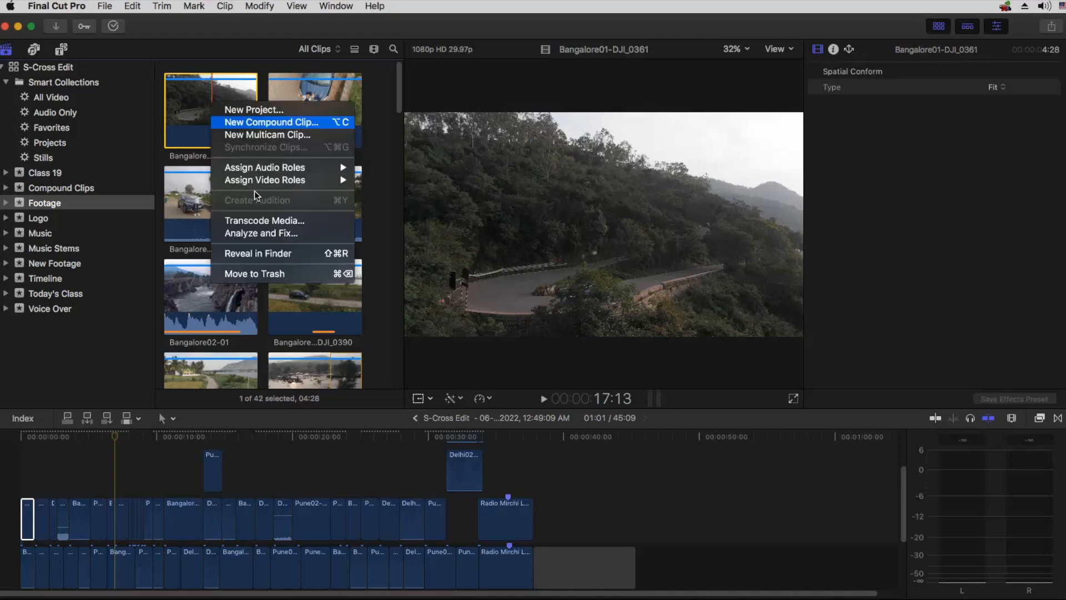
left_click(240, 222)
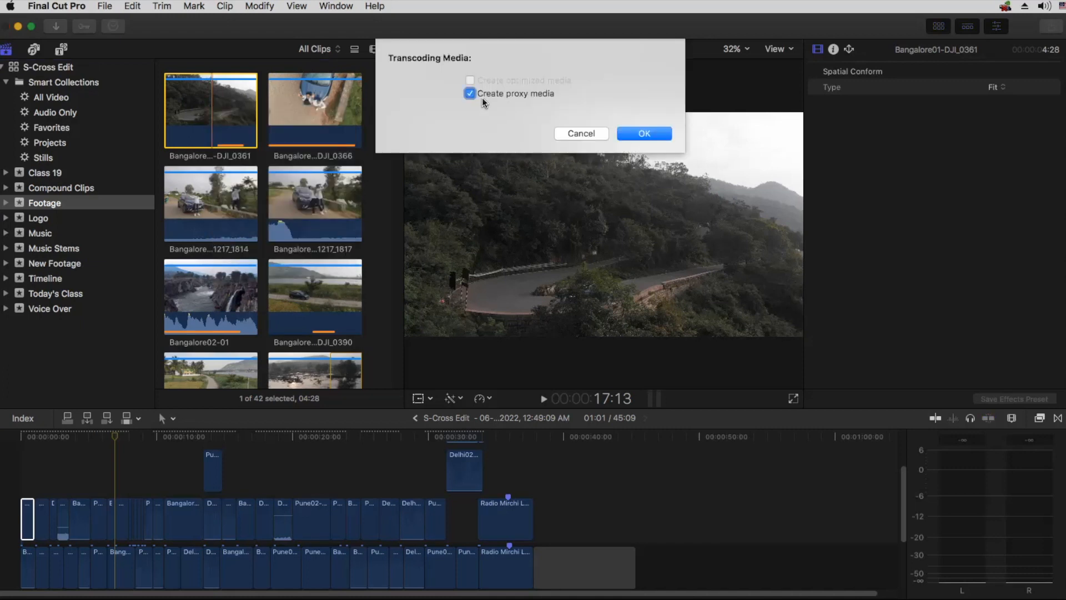
left_click(643, 134)
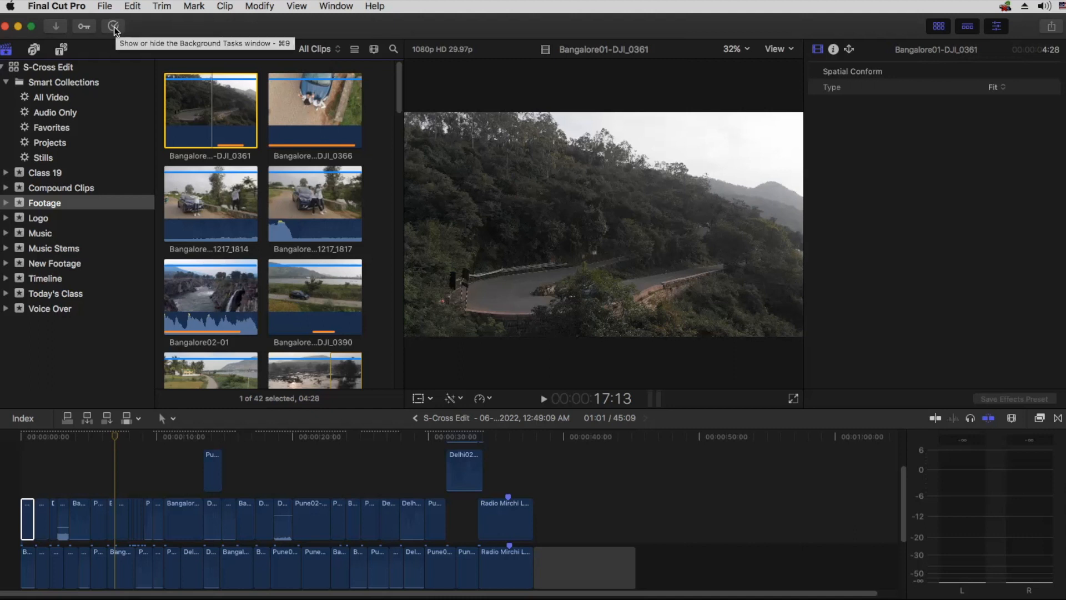
key("super+9")
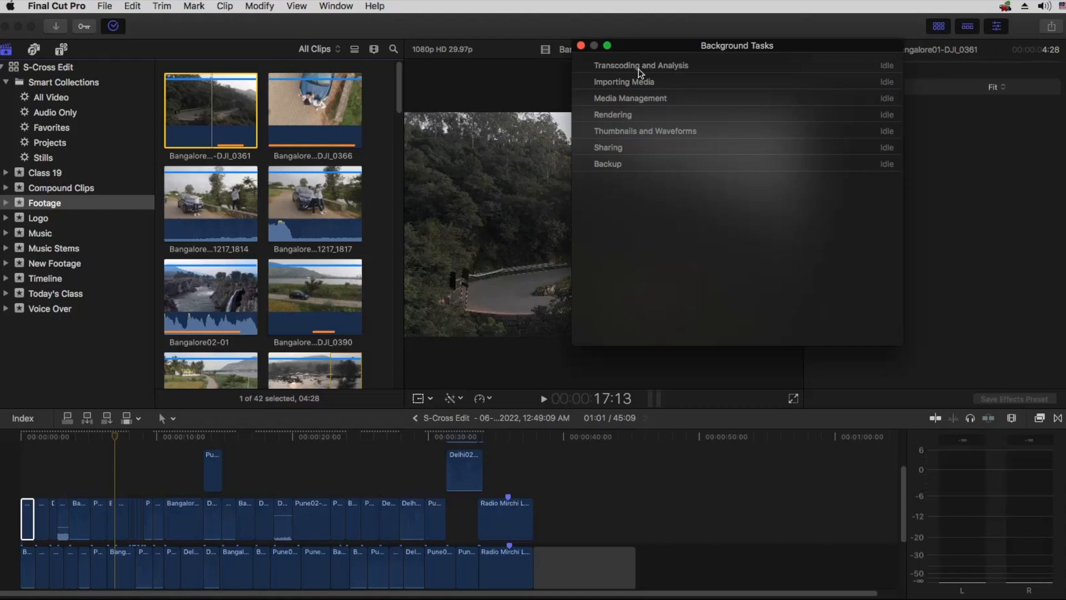
left_click_drag(668, 49, 752, 261)
Transcode the Bangalore01-DJI_0366 clip to proxy media.
left_click(315, 108)
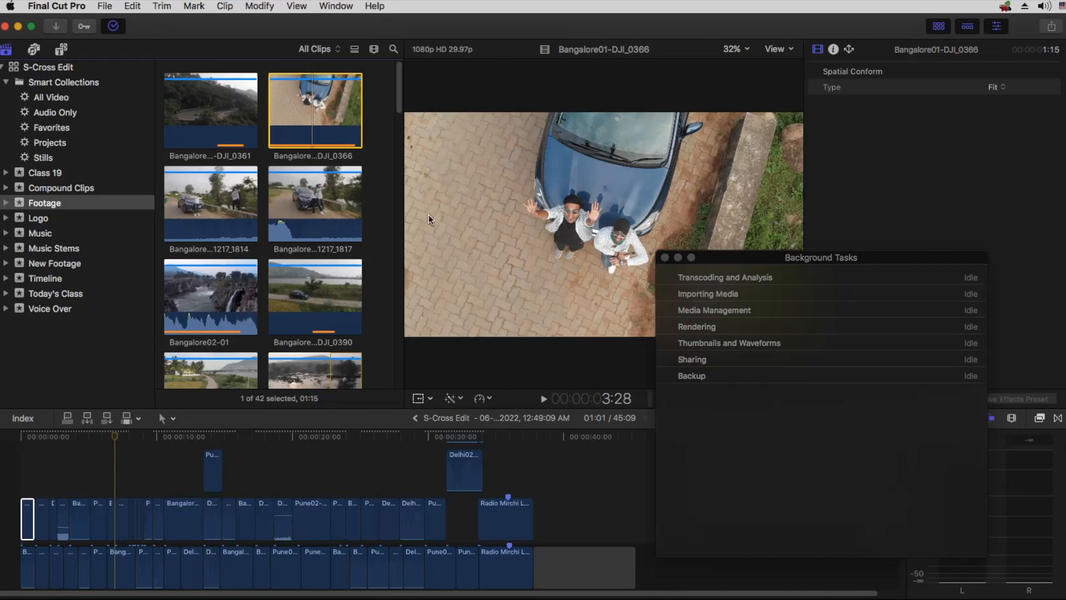
right_click(299, 107)
left_click(327, 228)
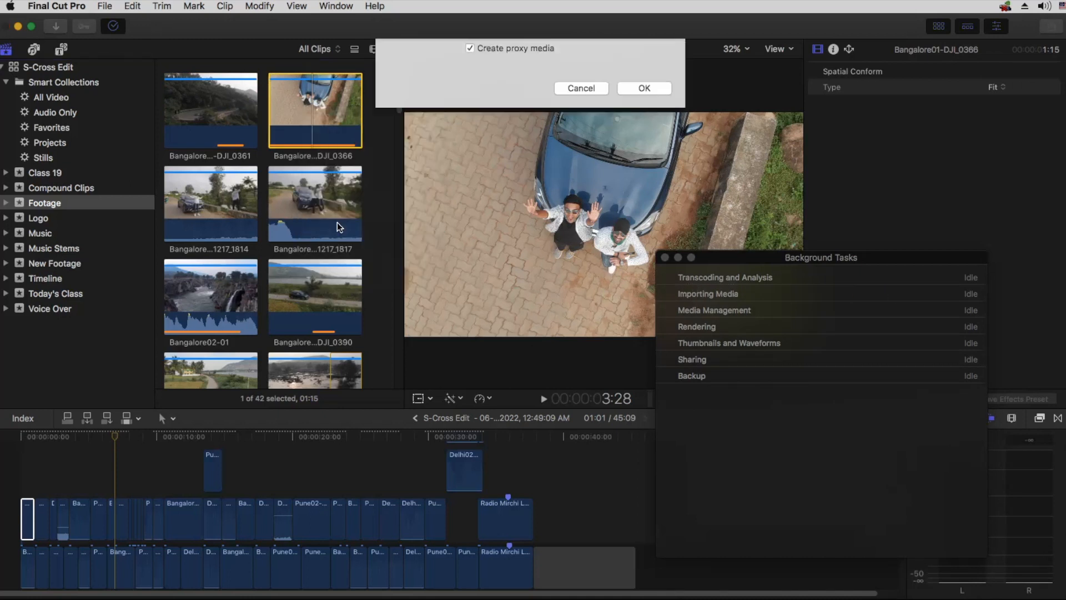
left_click(470, 93)
left_click(649, 134)
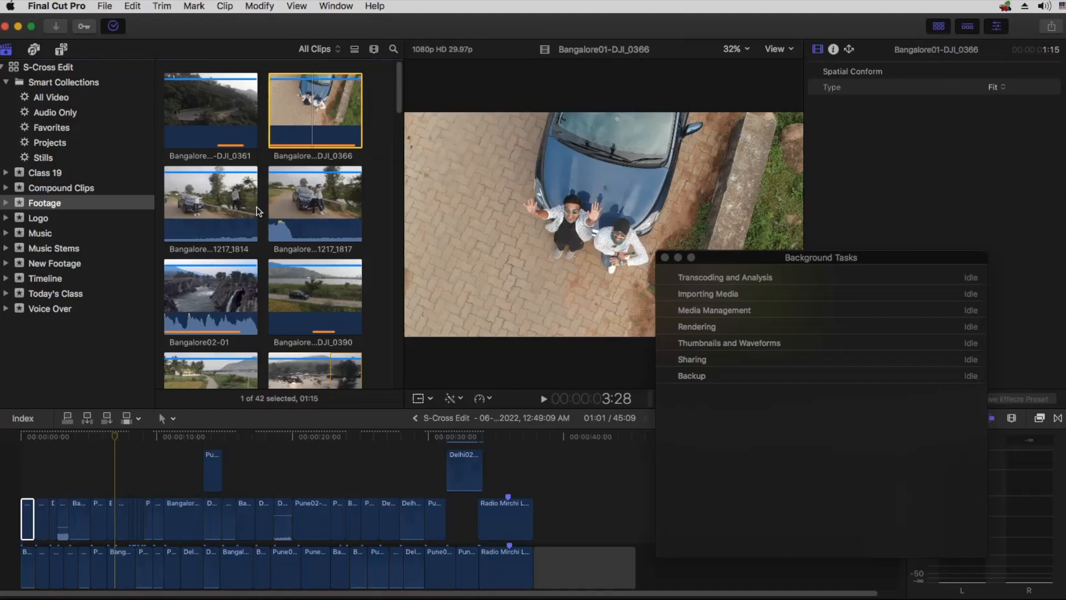
Create proxy media for three Footage clips together: the Bangalore01 clip ending in 1217_1817, DJI_0390 and DJI_0405.
left_click_drag(373, 184, 310, 377)
right_click(288, 239)
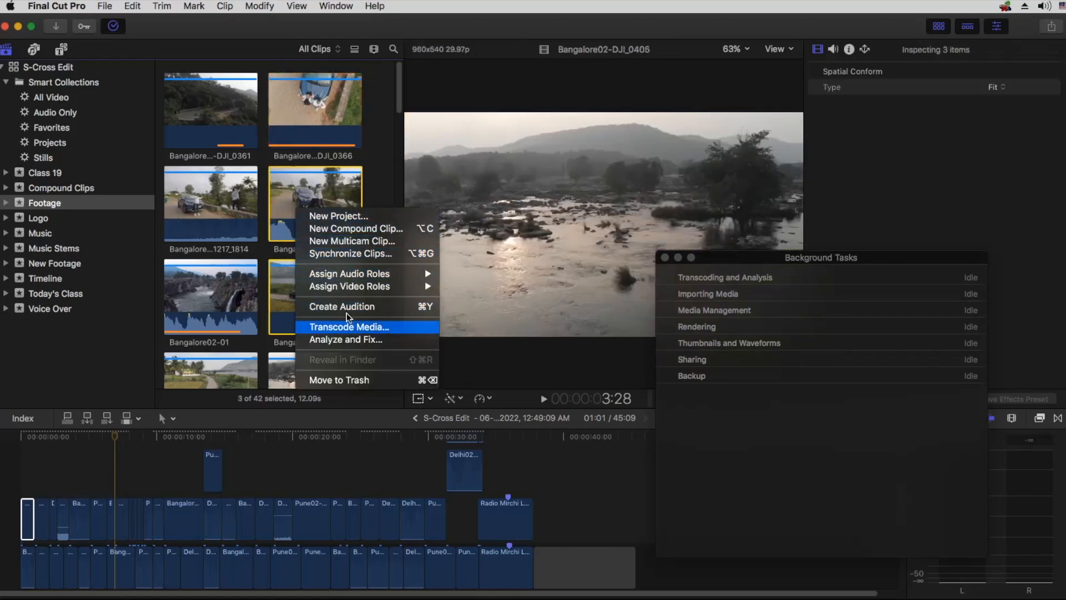
left_click(335, 326)
left_click(644, 133)
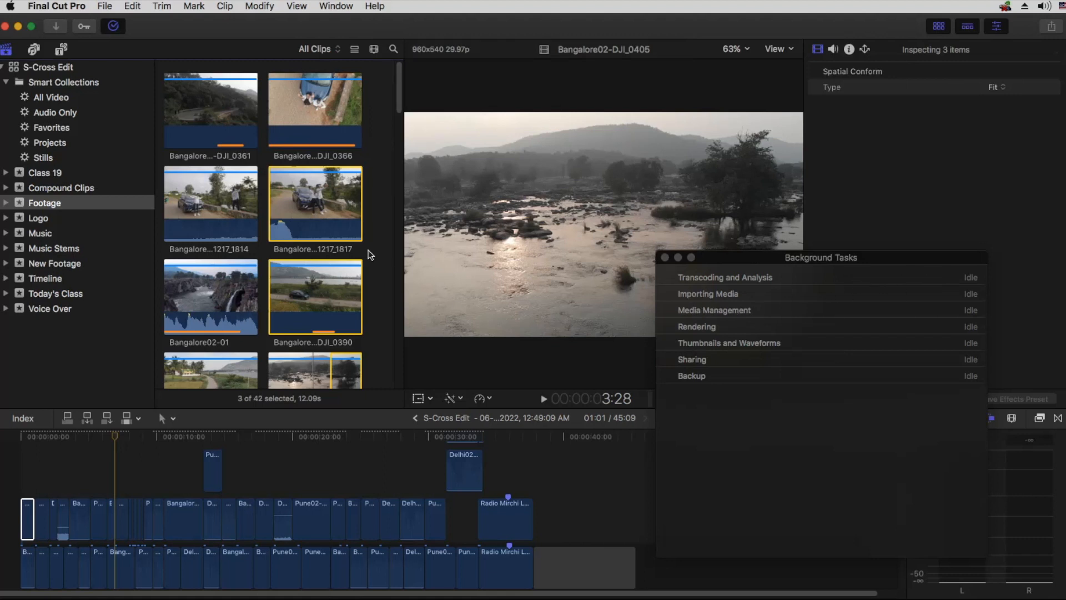
Select the clip ending in 1217_1817, close the Background Tasks window, and set the viewer's media playback to Proxy.
left_click(284, 192)
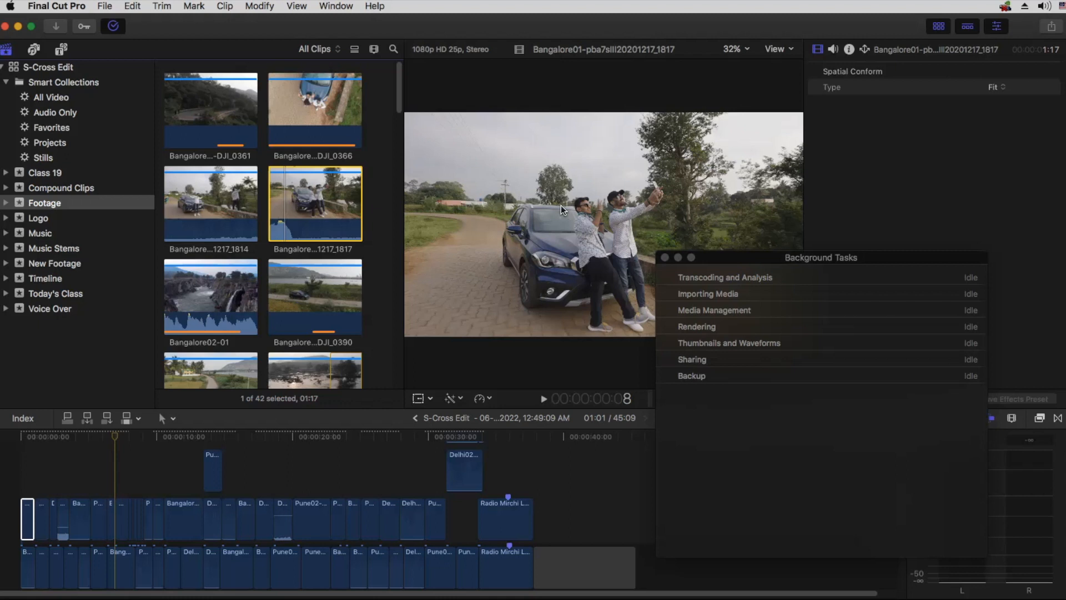
left_click(665, 258)
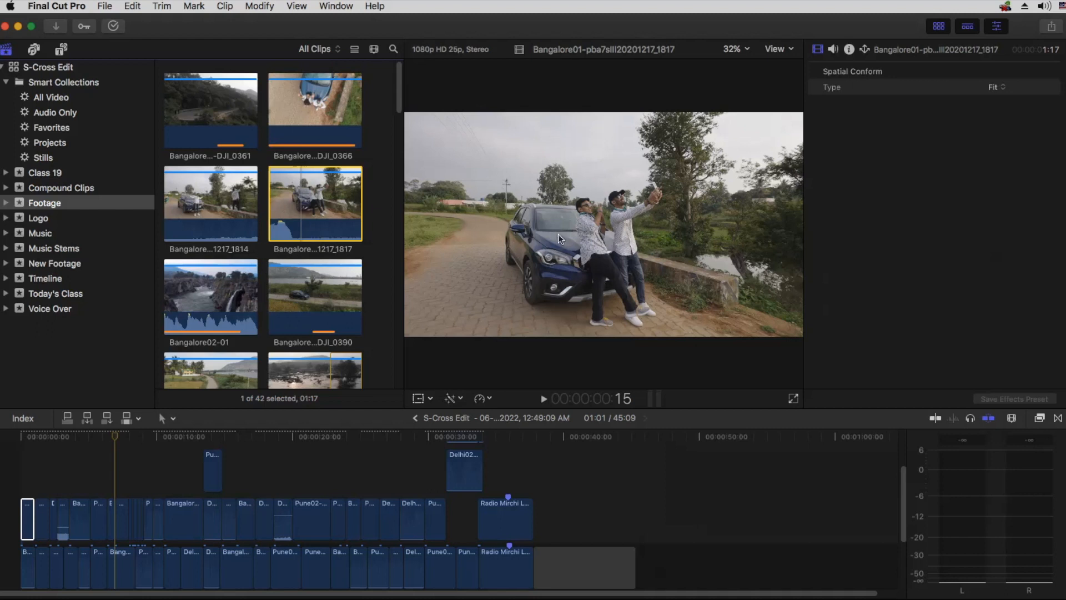
left_click(788, 48)
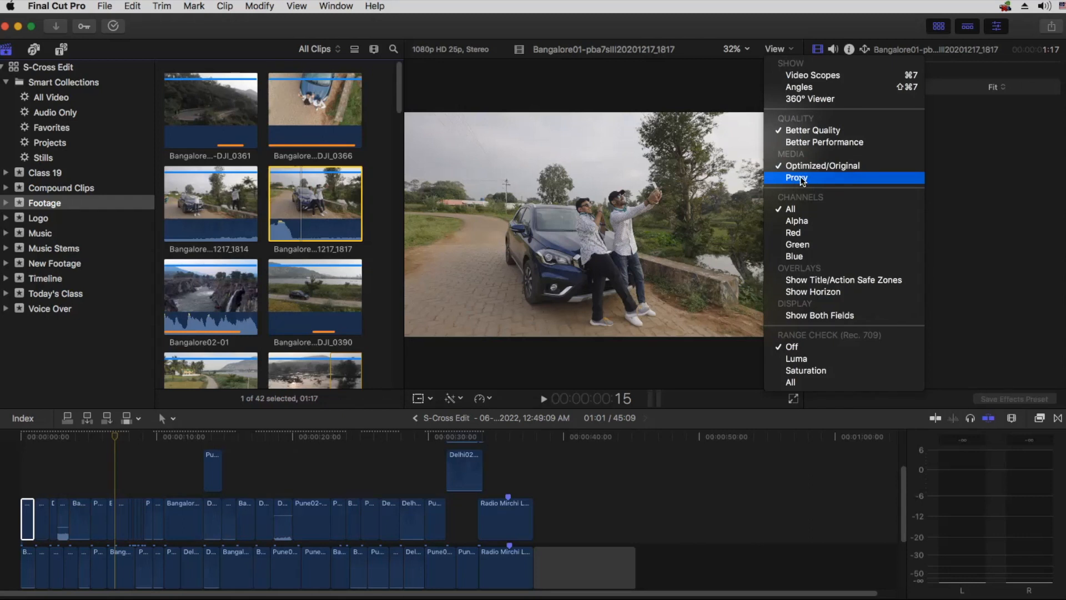
left_click(802, 178)
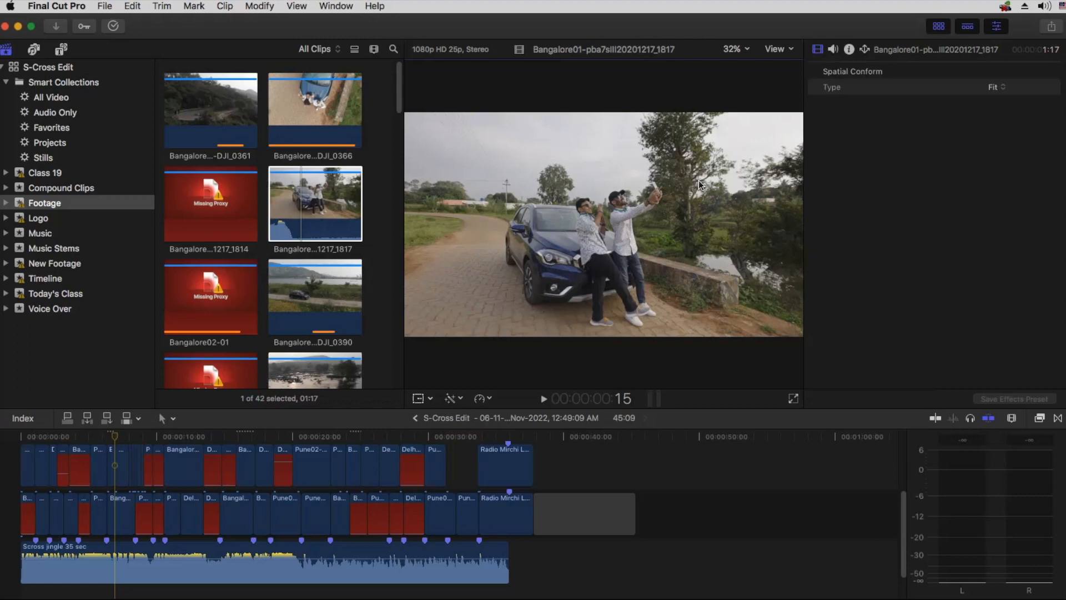
Compare the clip ending in 1217_1814 with the transcoded 1217_1817 clip, play the latter, and check the Footage clips for missing proxies.
left_click(194, 212)
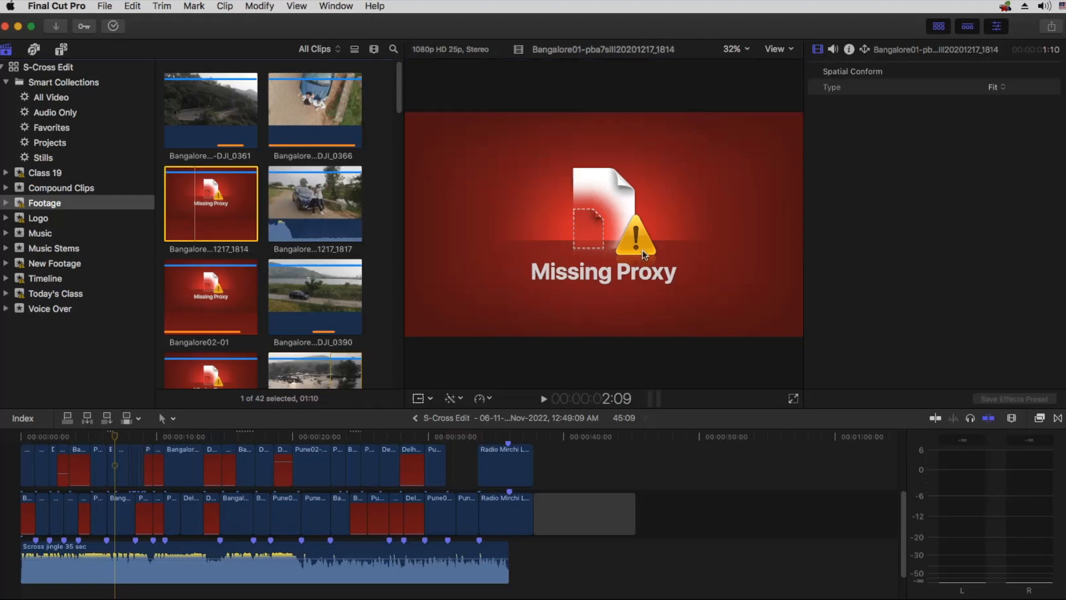
left_click(341, 199)
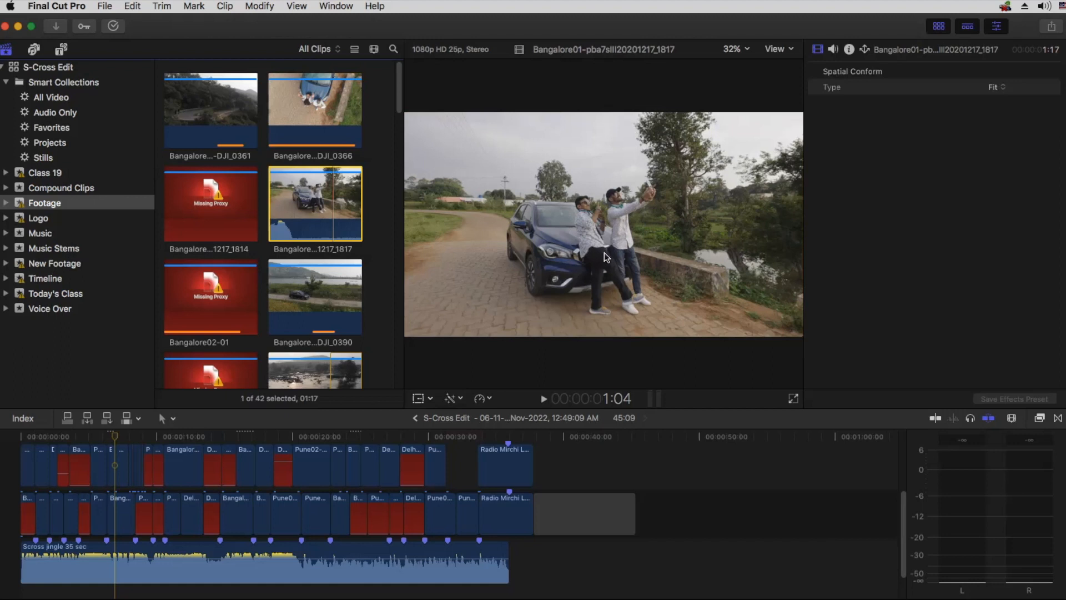
key("space")
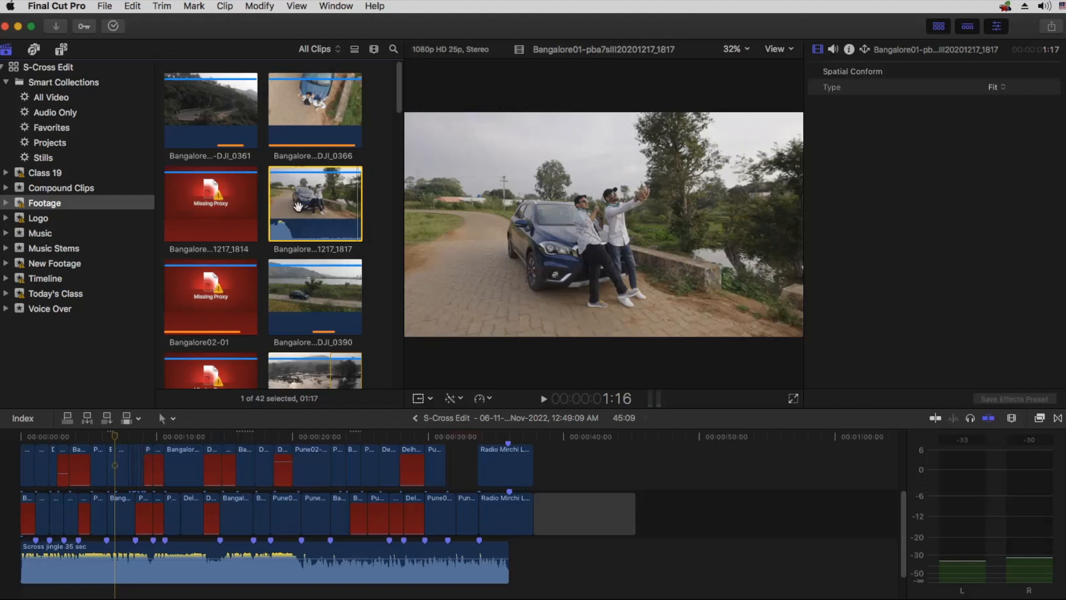
scroll(297, 207, "down", 10)
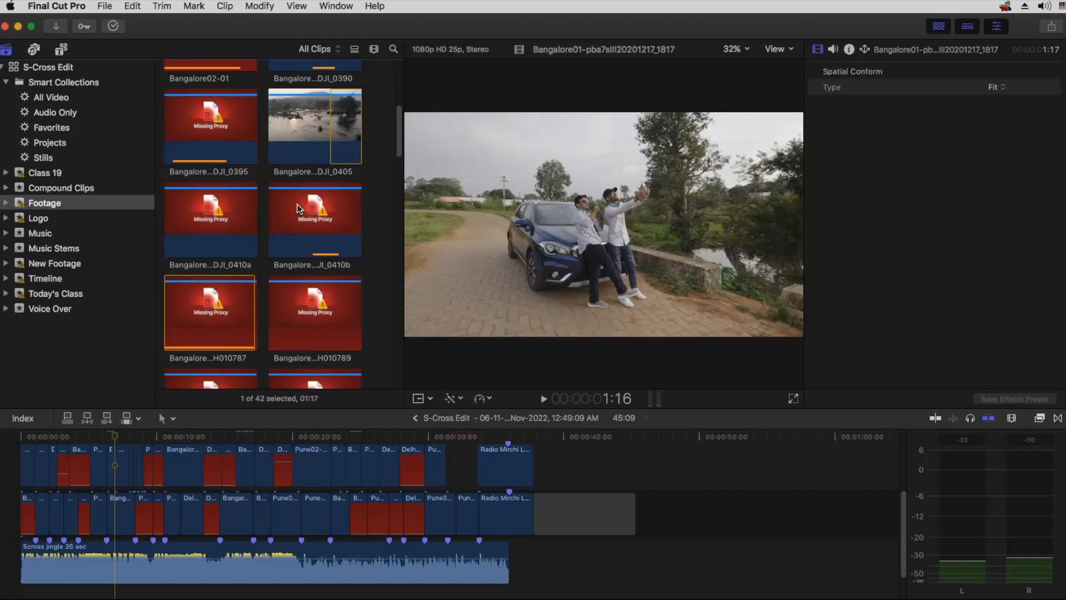
scroll(266, 233, "down", 5)
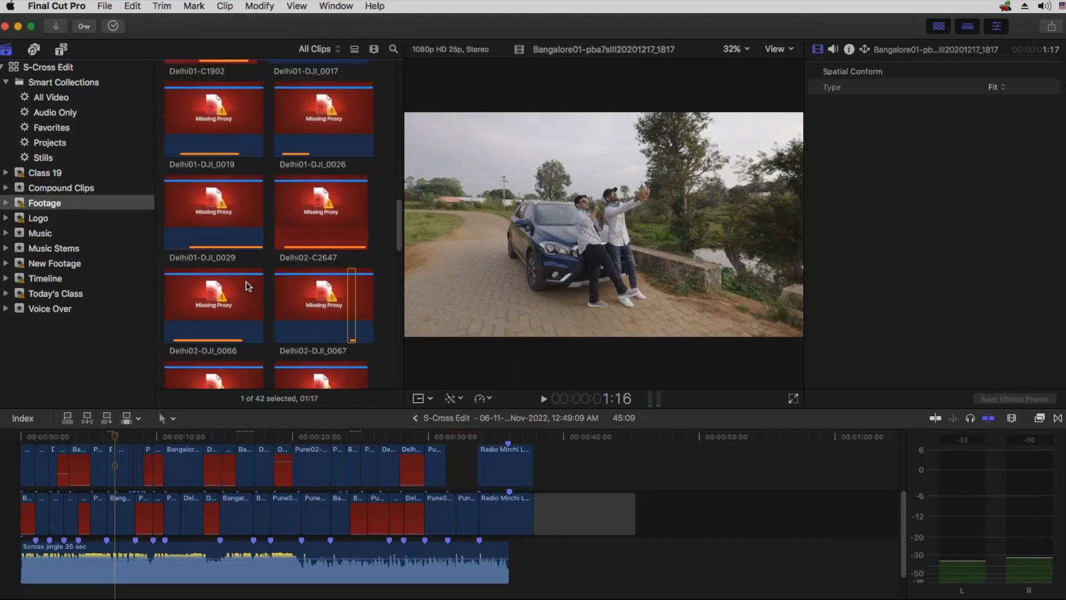
scroll(247, 287, "up", 10)
scroll(245, 278, "up", 5)
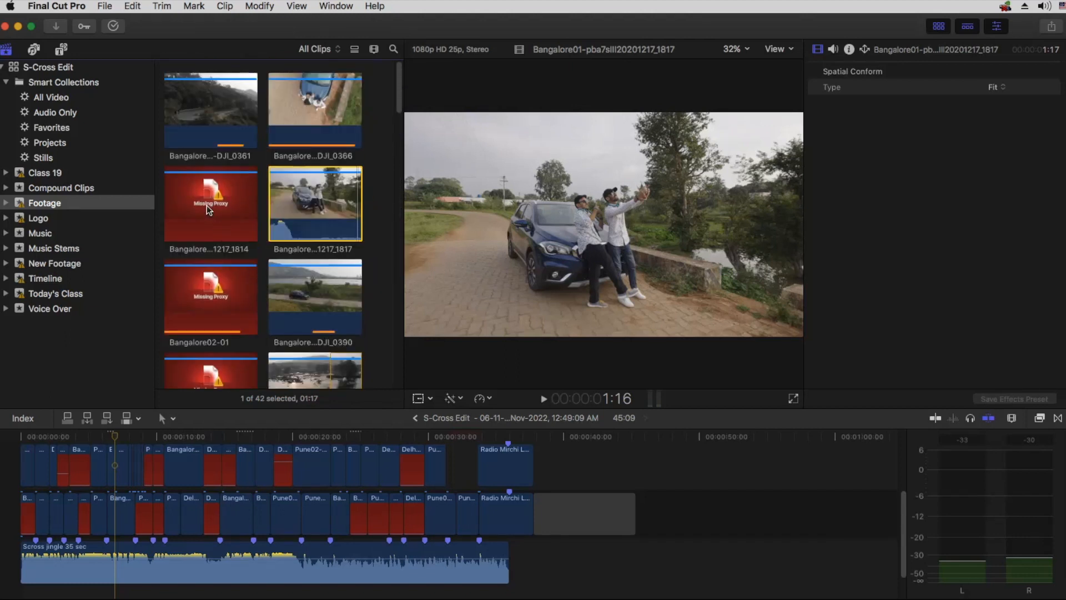
Select the first 14 clips of the Footage event, through Delhi01-C1890, and transcode them to proxy media.
left_click_drag(387, 95, 265, 161)
scroll(288, 196, "up", 2)
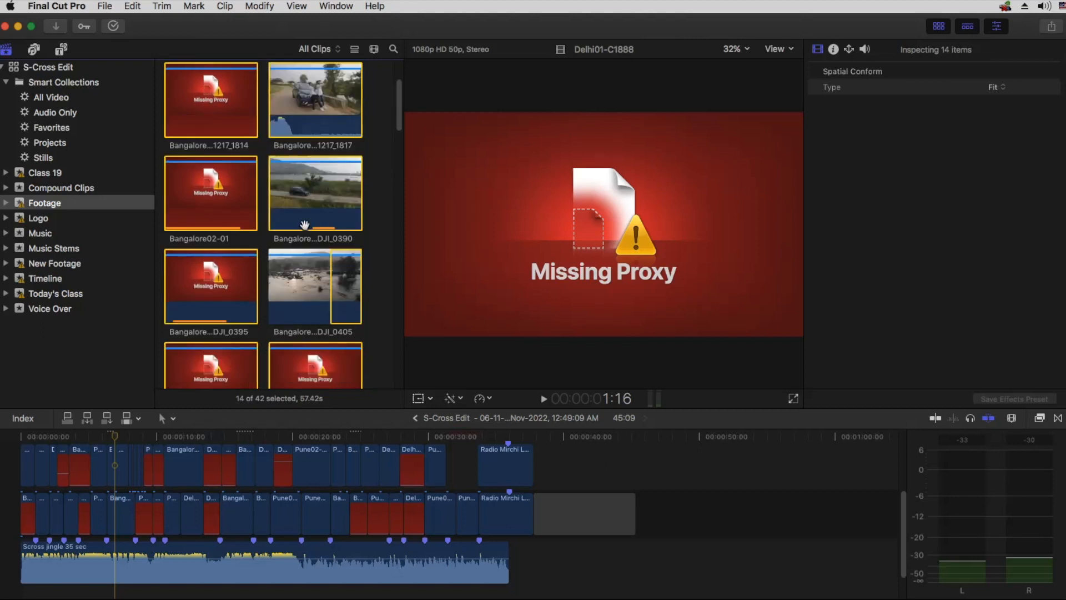
right_click(236, 190)
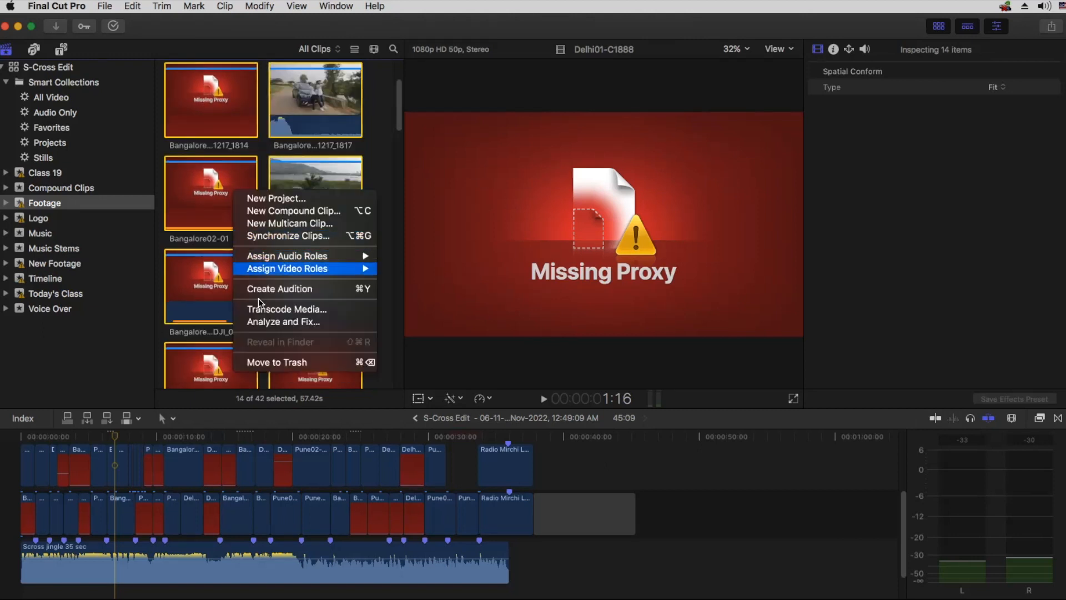
left_click(280, 305)
left_click(522, 93)
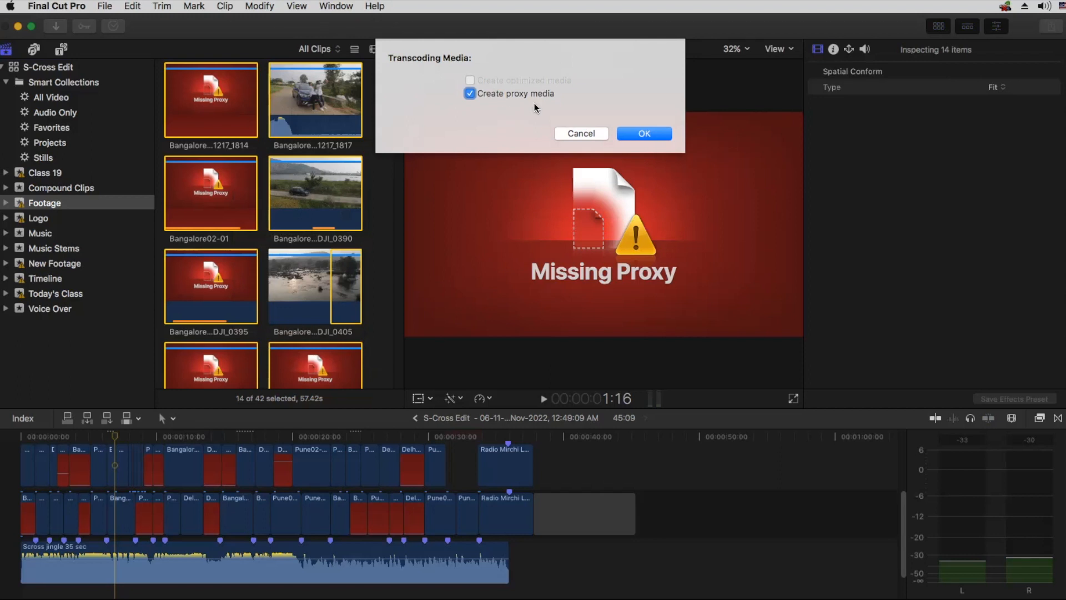
left_click(654, 135)
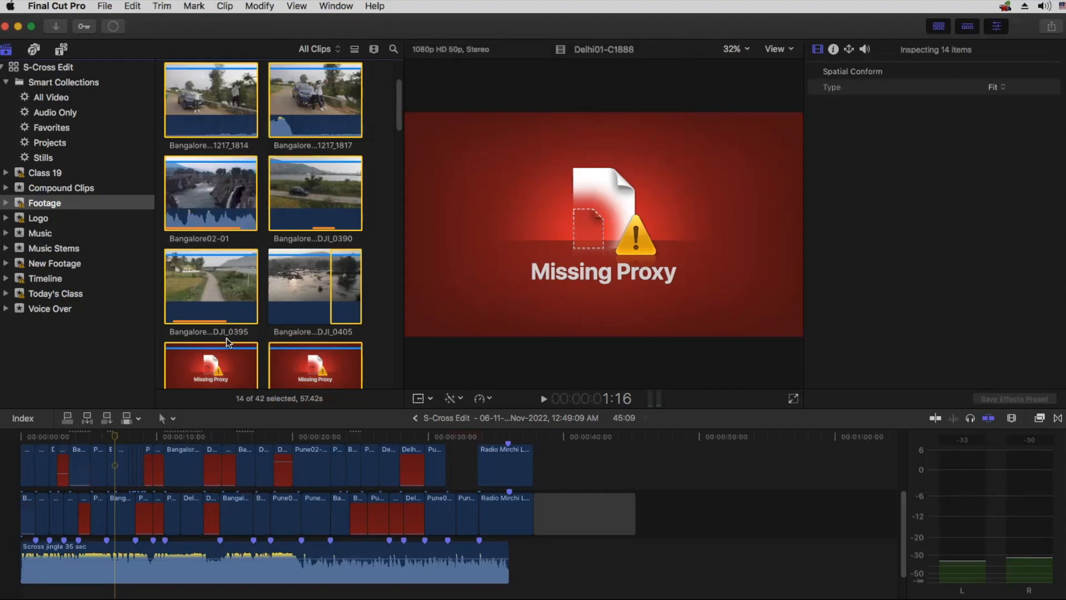
Check the thumbnails of the 14 transcoded clips for proxy availability and clear the selection.
scroll(227, 300, "down", 3)
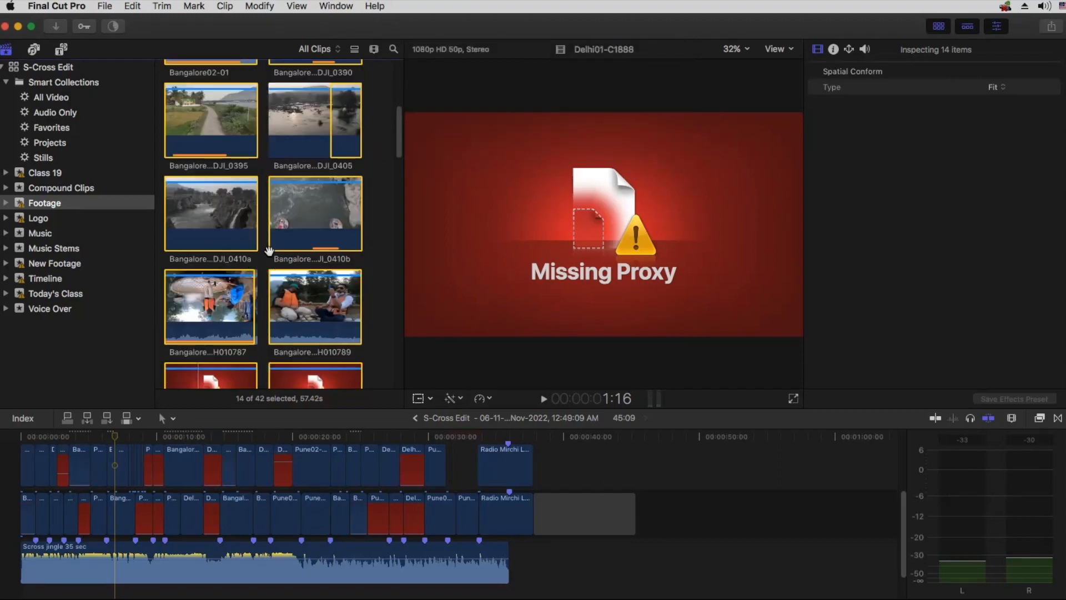
scroll(267, 291, "down", 2)
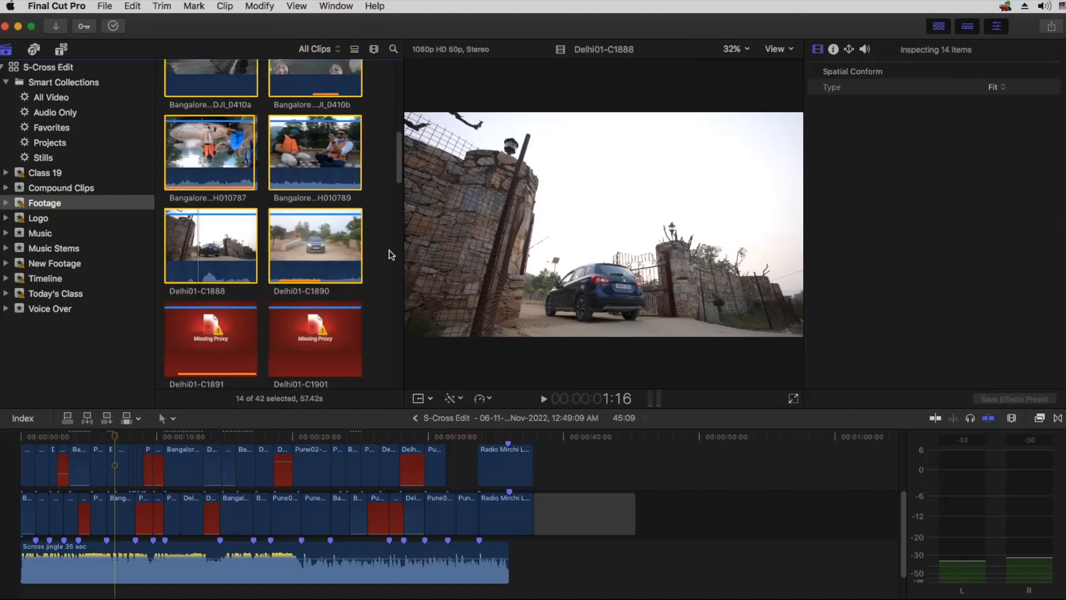
key("super+shift+a")
scroll(292, 244, "up", 5)
scroll(292, 242, "down", 6)
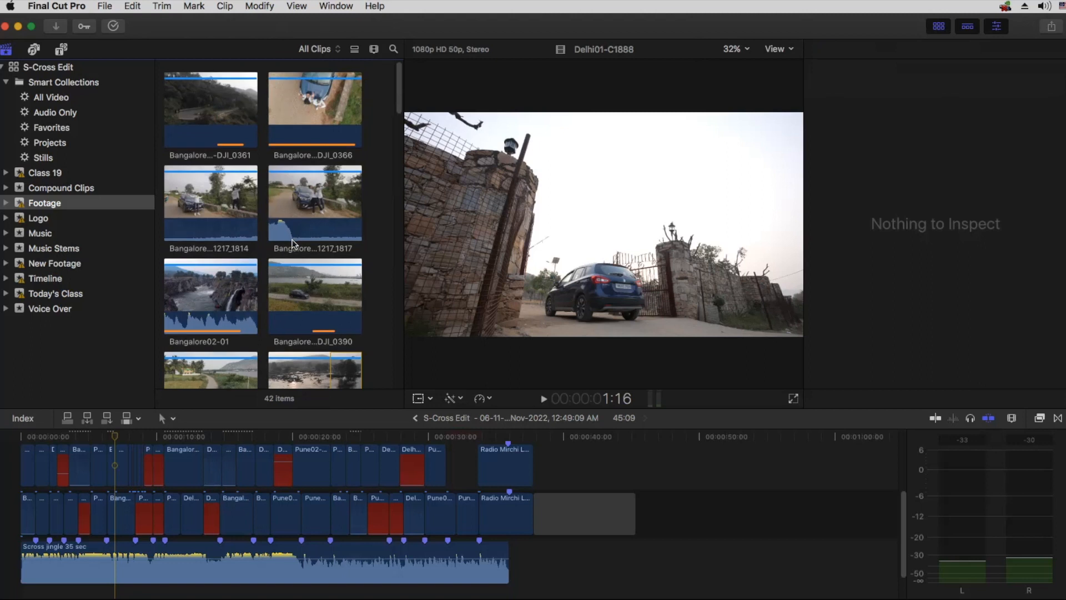
Inspect the Delhi01-C1902 clip at 18:16 in the timeline and compare it with the transcoded 1217_1817 clip in the browser.
left_click_drag(114, 436, 274, 436)
key("super+4")
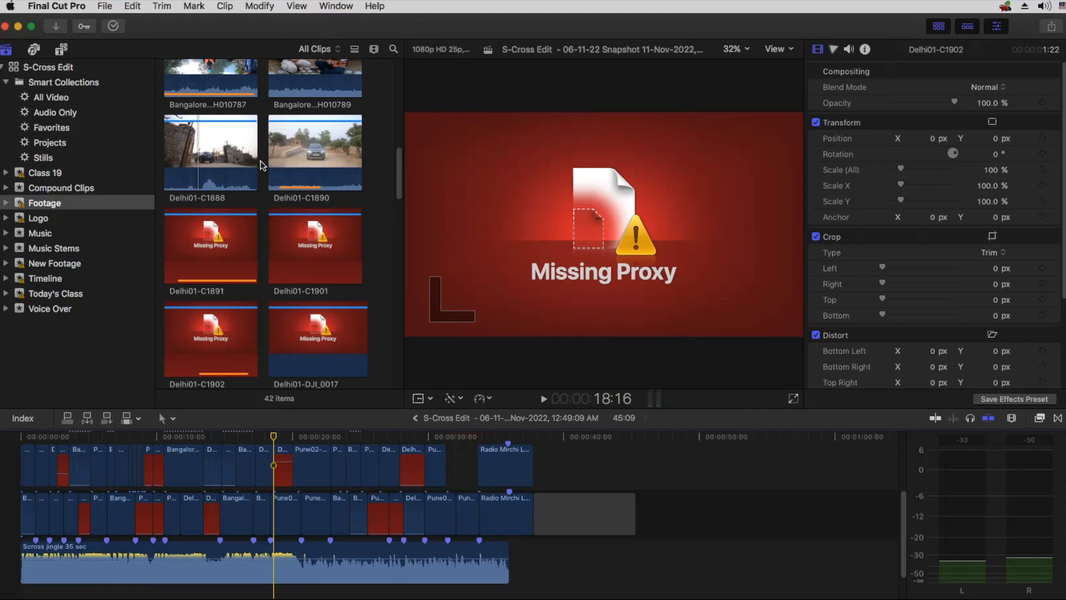
scroll(275, 159, "up", 10)
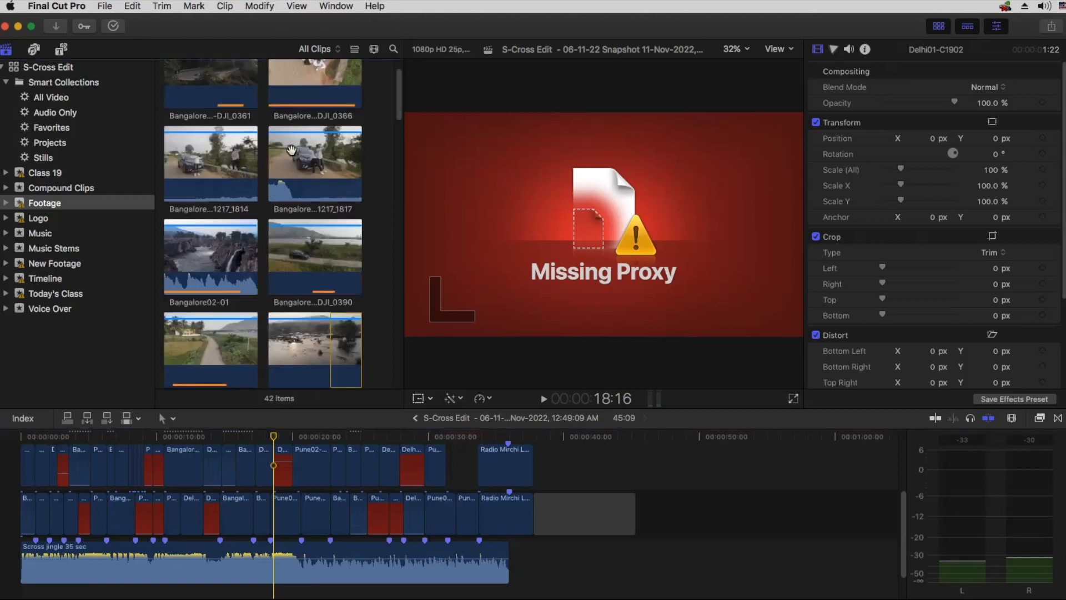
left_click(296, 154)
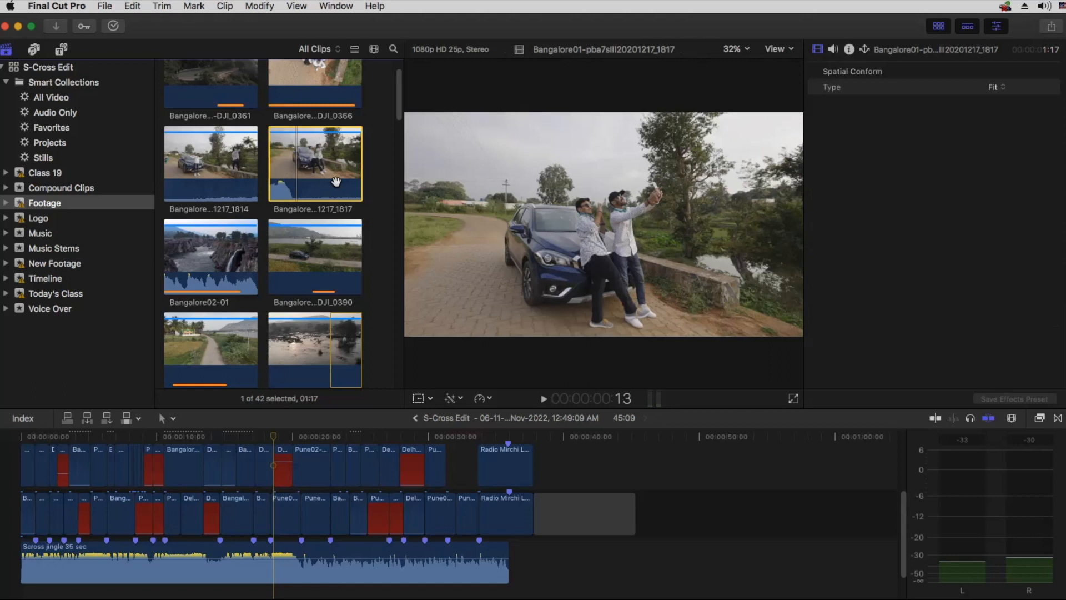
Reveal the Bangalore01 clip ending in 1217_1817 in Finder, enlarge the window and check the file's dimensions.
right_click(312, 150)
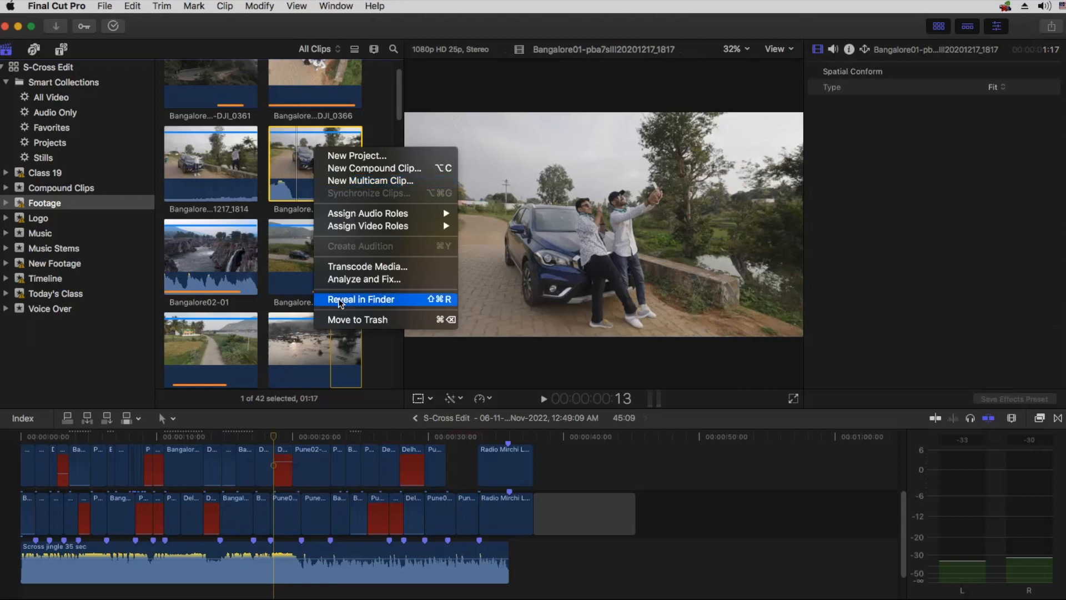
left_click(371, 300)
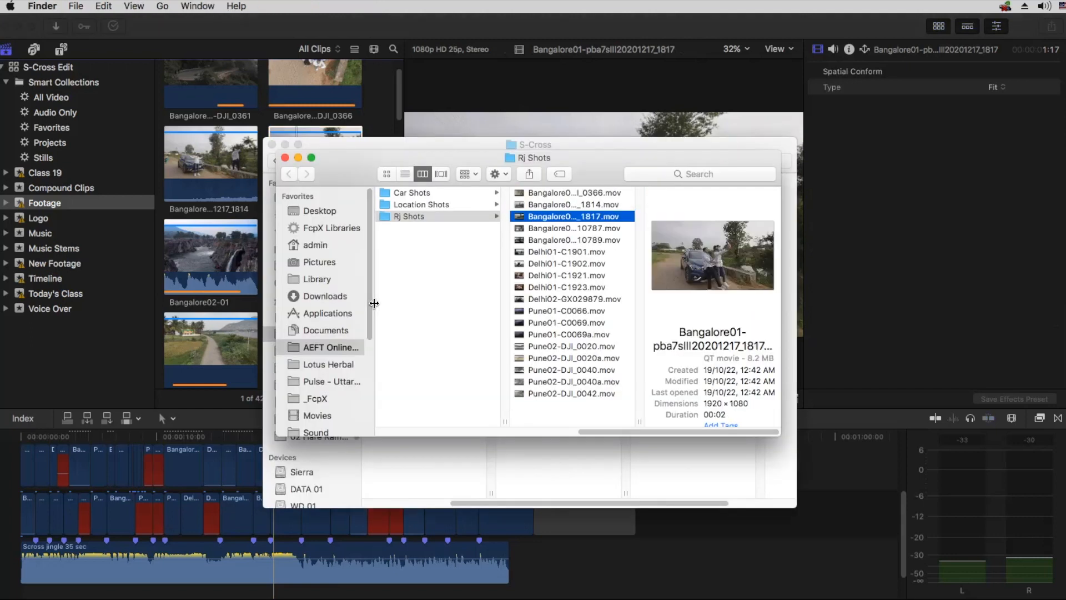
left_click_drag(780, 434, 919, 511)
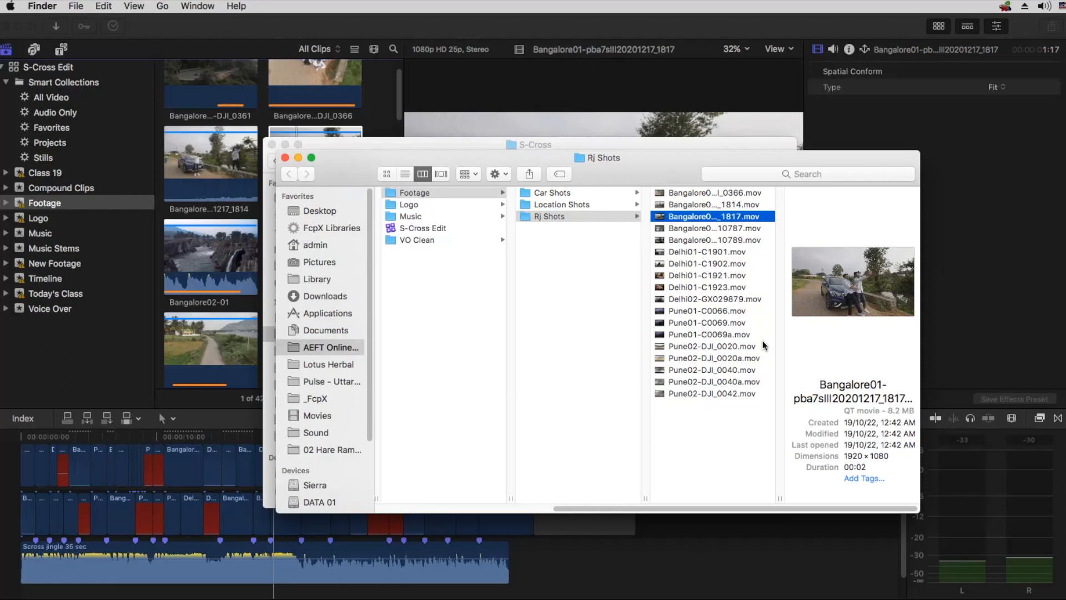
left_click(844, 453)
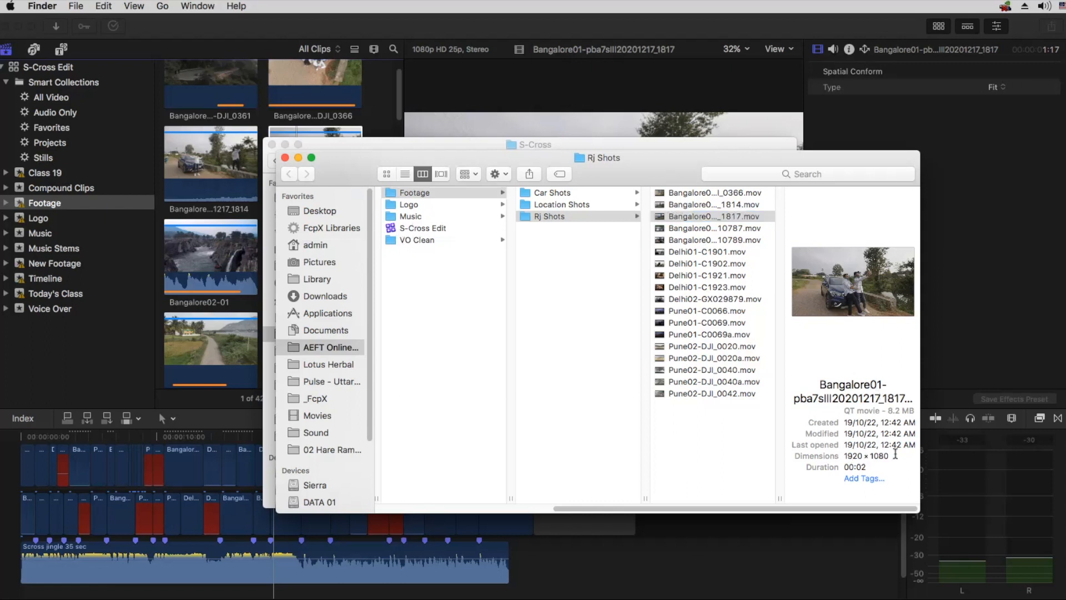
triple_click(896, 454)
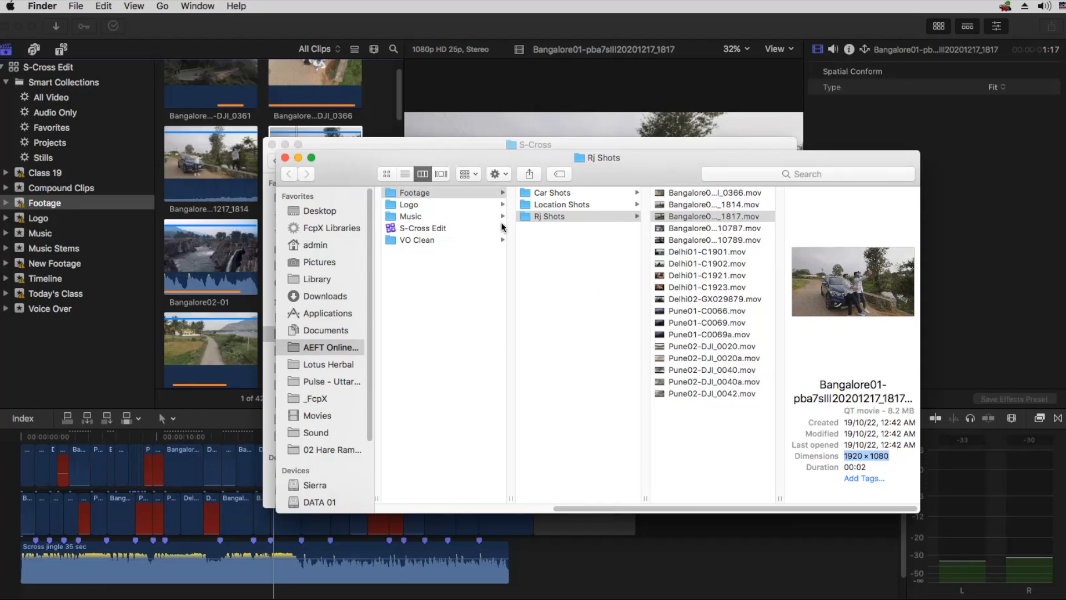
Show the package contents of the S-Cross Edit library and open the Footage event's Original Media folder.
left_click(433, 225)
left_click(431, 229)
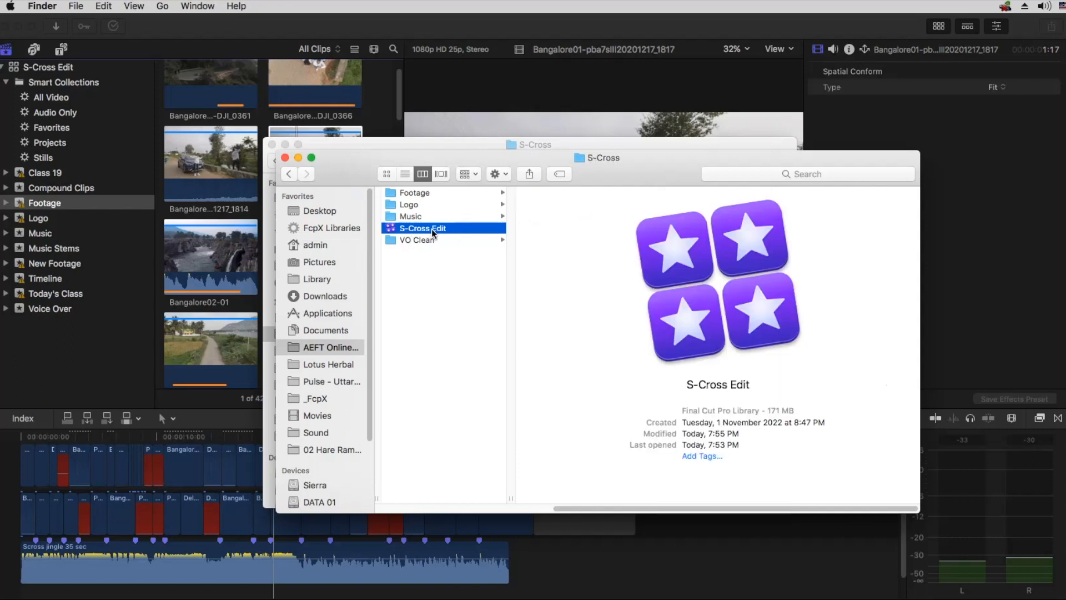
right_click(428, 228)
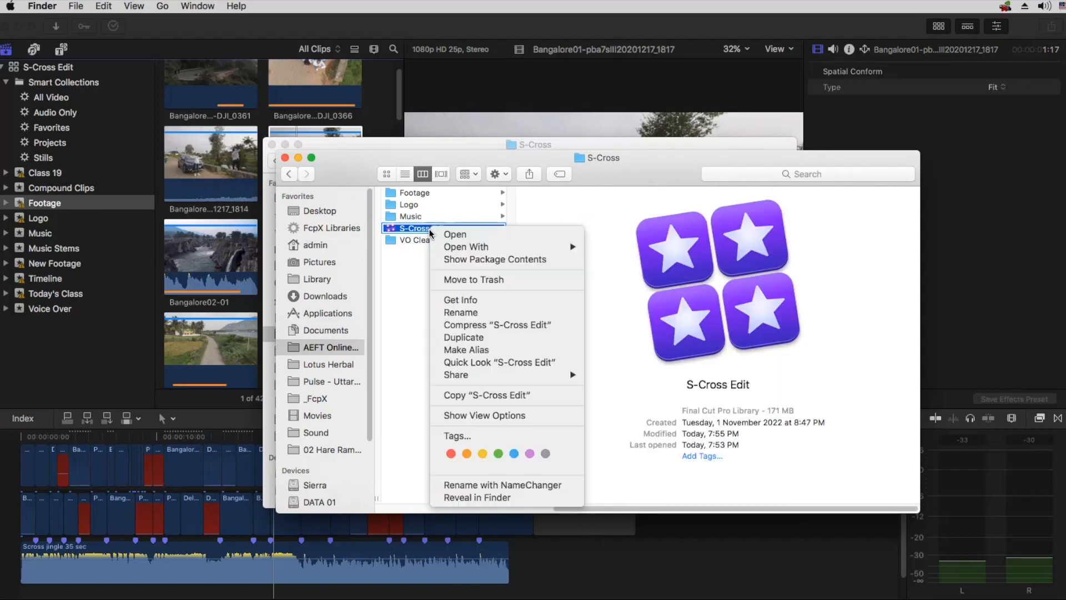
left_click(507, 262)
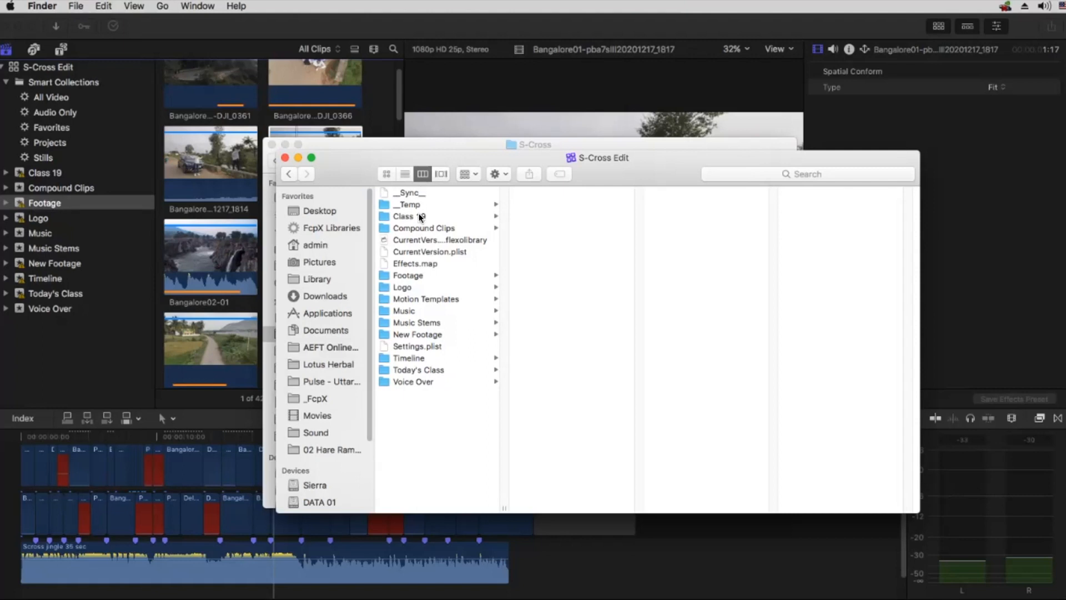
left_click(412, 275)
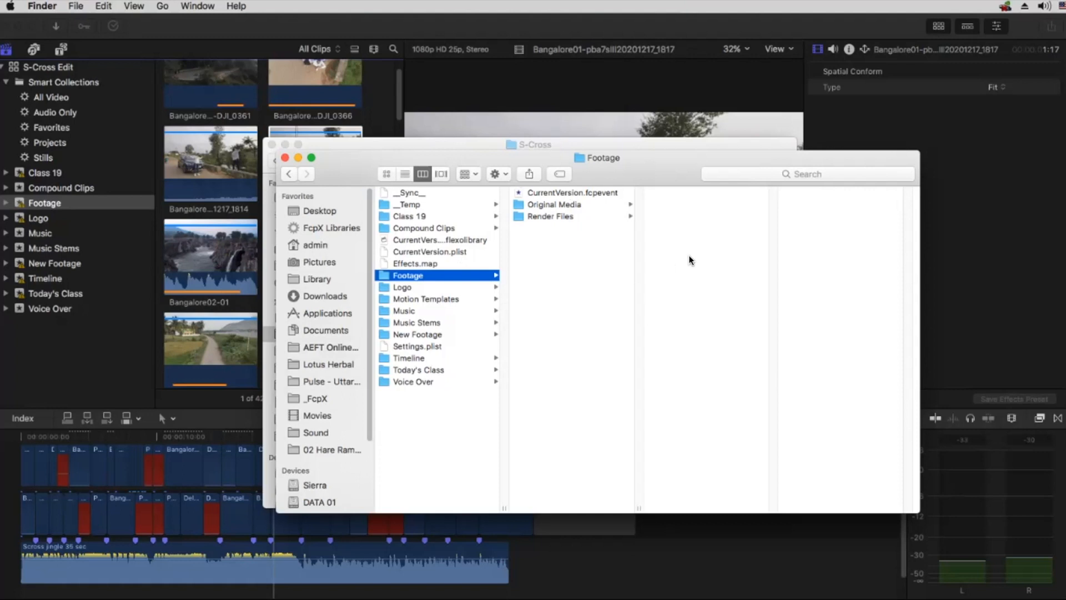
key("Right")
key("Down")
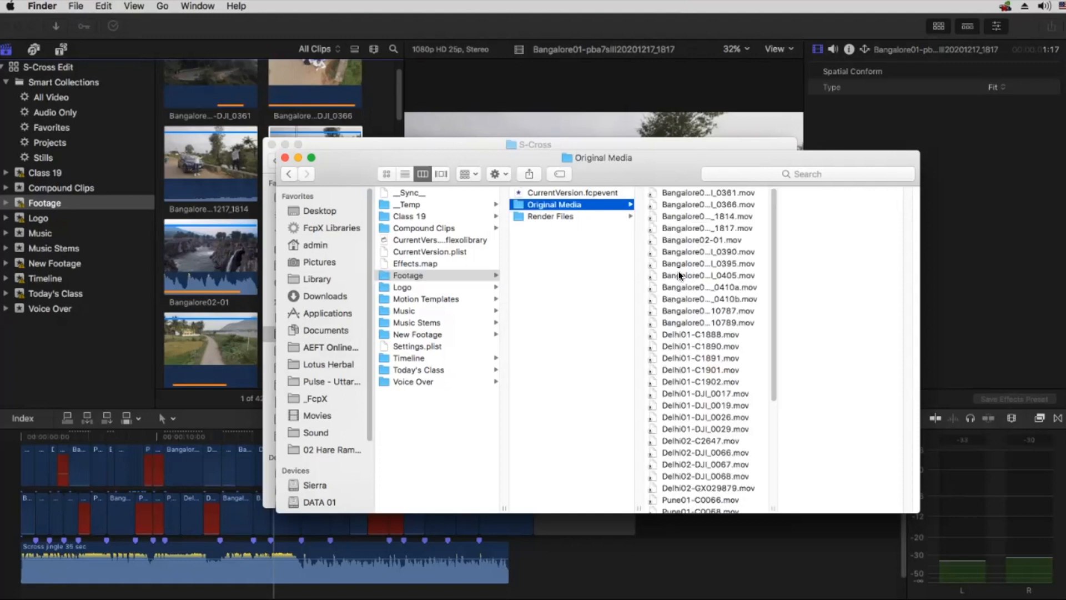
Arrange the two Finder windows to compare the source Car Shots folder with the library's Original Media folder.
left_click_drag(537, 158, 540, 259)
left_click(540, 179)
left_click(667, 181)
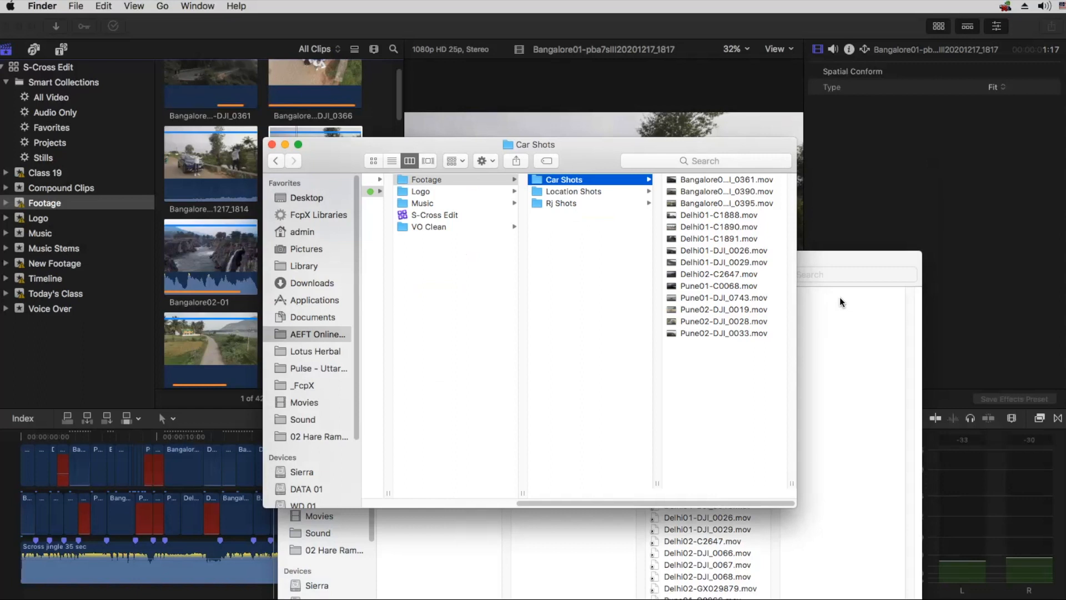
left_click(849, 248)
key("super+Tab")
left_click_drag(623, 139, 374, 15)
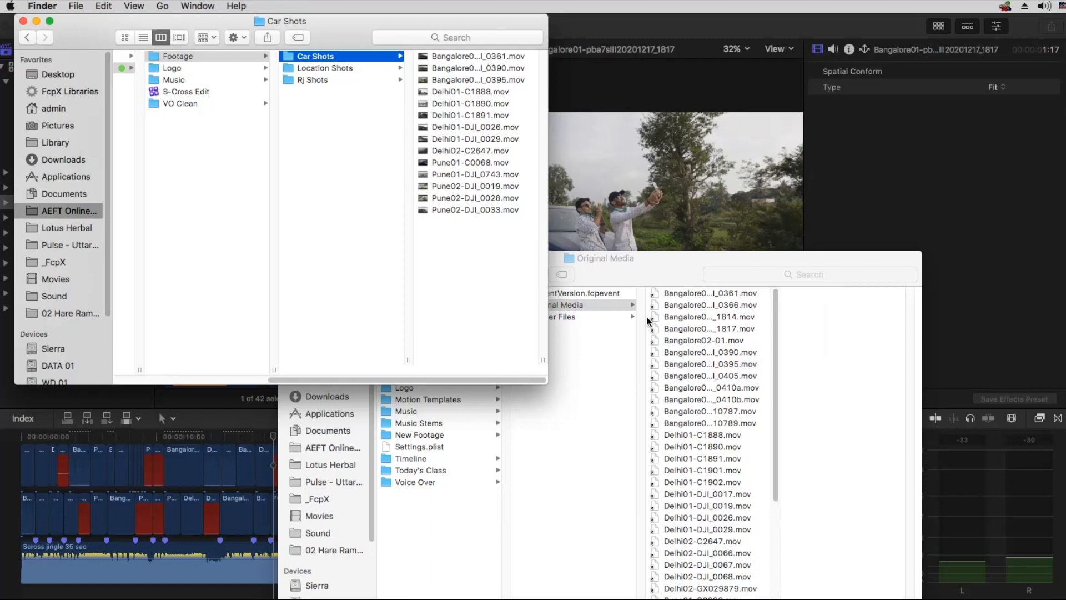
Preview the Original Media folder with Quick Look to check its size, and close the preview.
left_click(593, 304)
key("space")
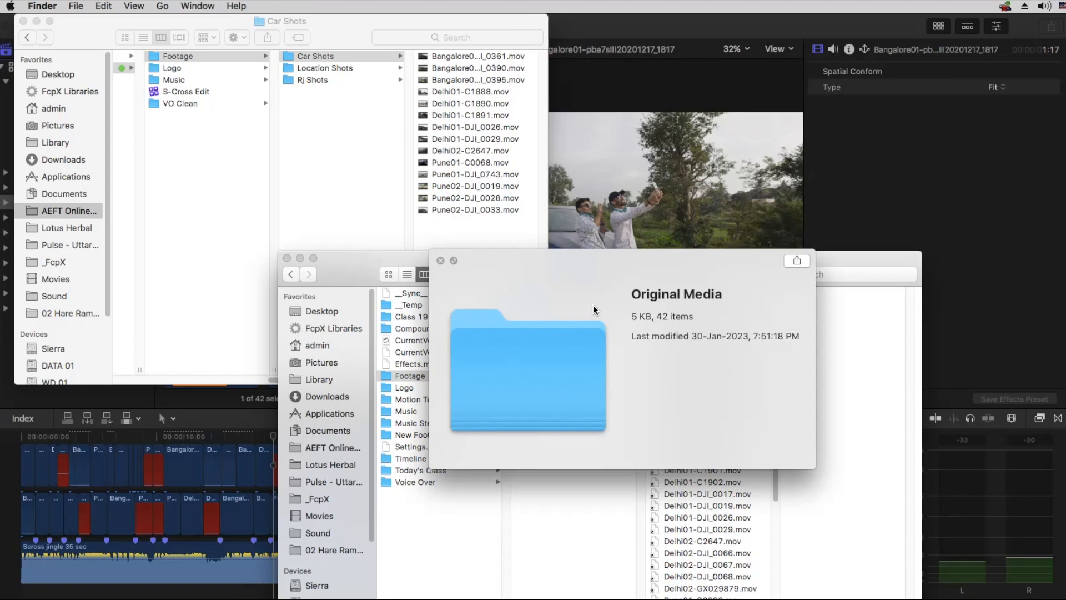
key("space")
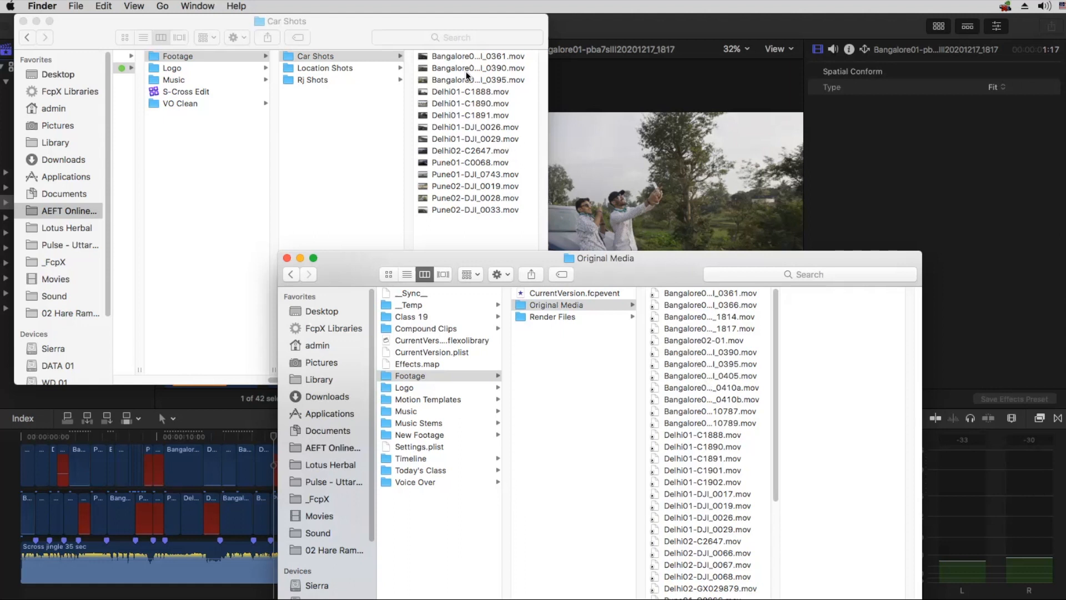
Examine the Peaks Data and Thumbnail Media folders inside the Footage event's Render Files folder.
left_click(564, 317)
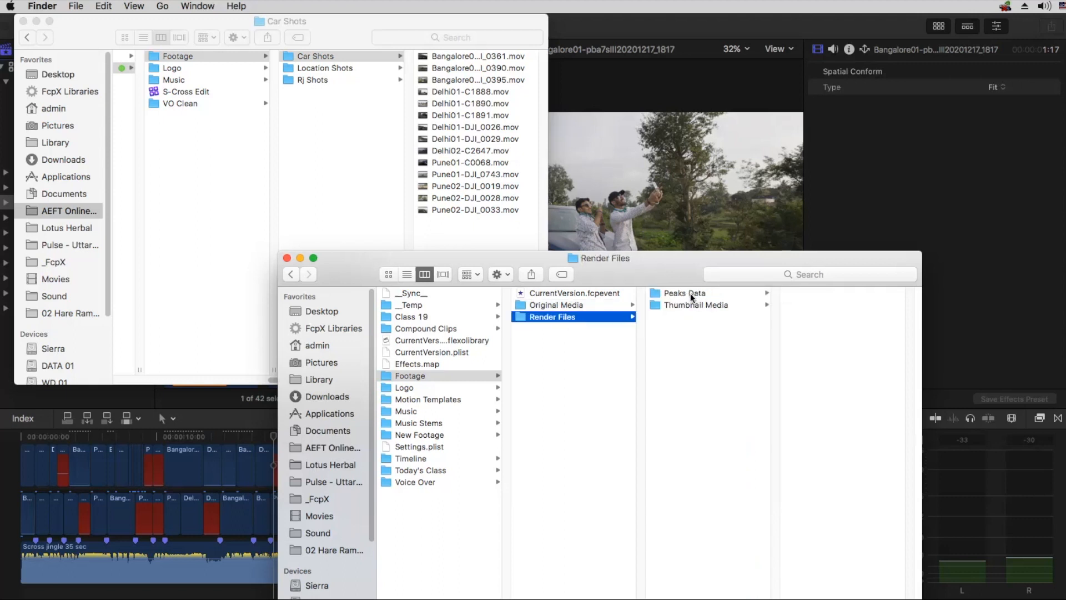
left_click(684, 306)
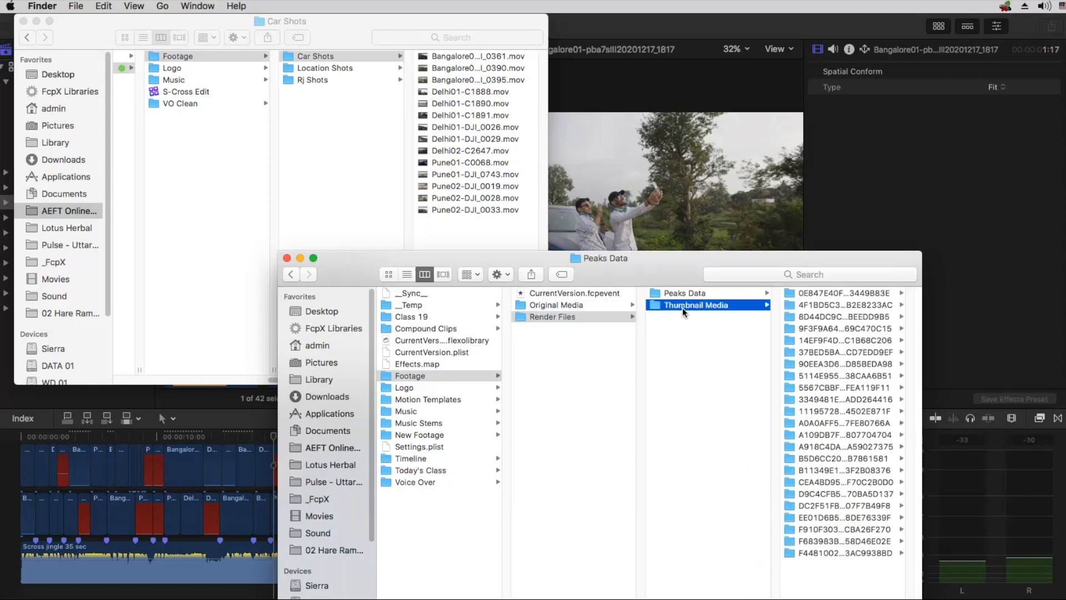
left_click(701, 333)
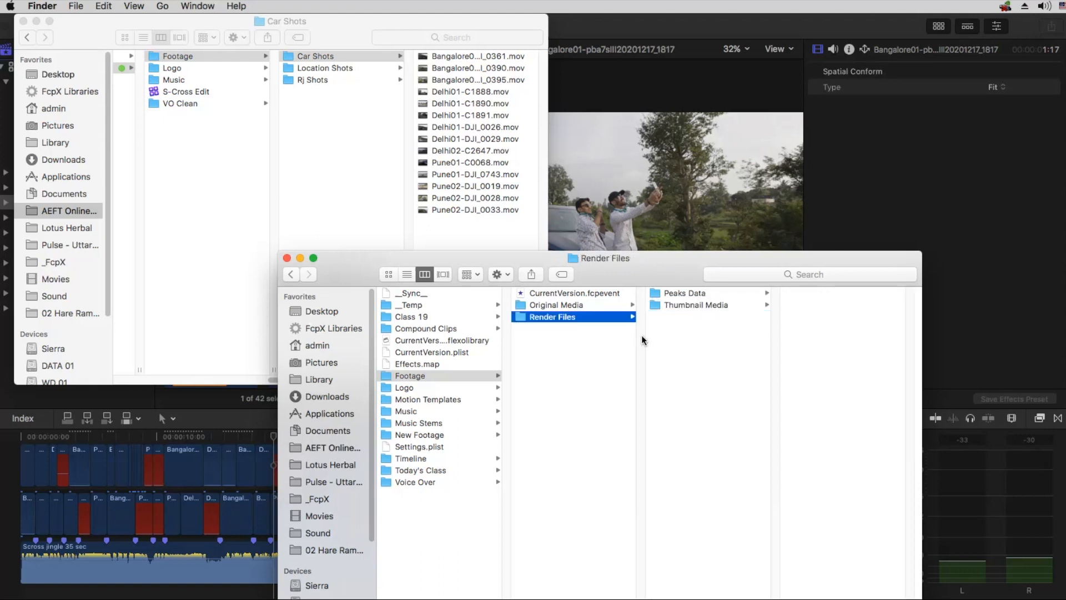
Switch to Final Cut Pro, select the Bangalore02-DJI_0395 clip in the timeline and render the selection.
left_click(142, 397)
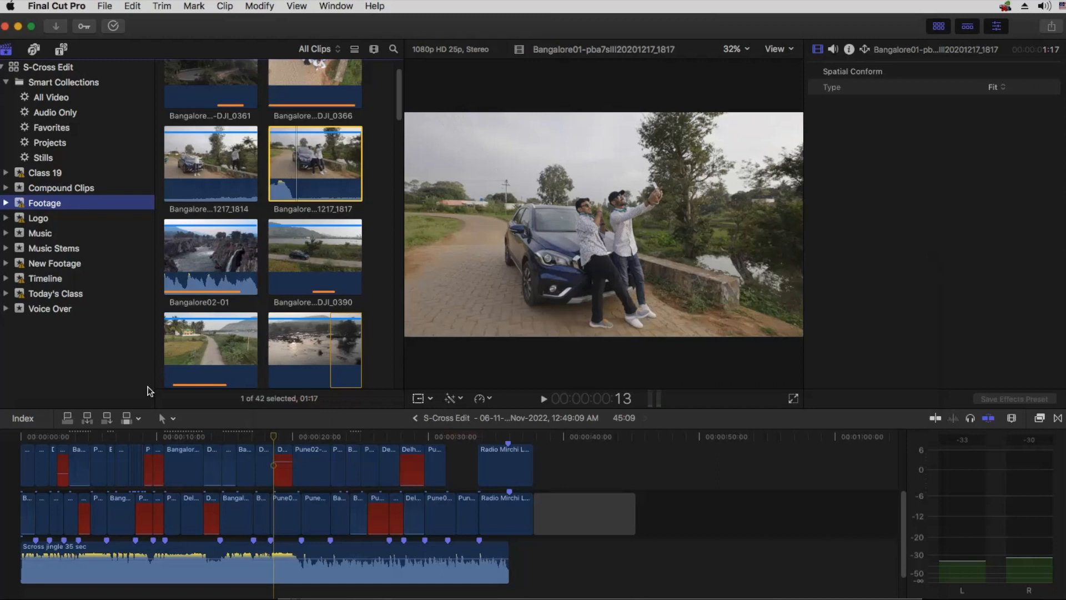
left_click(179, 436)
left_click(177, 461)
left_click(223, 7)
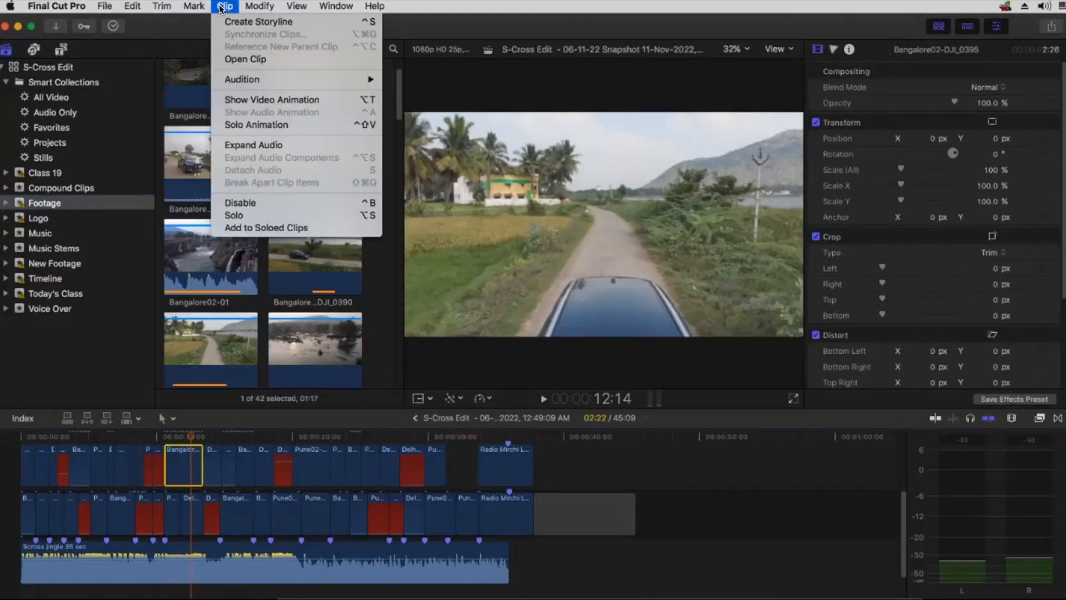
mouse_move(246, 8)
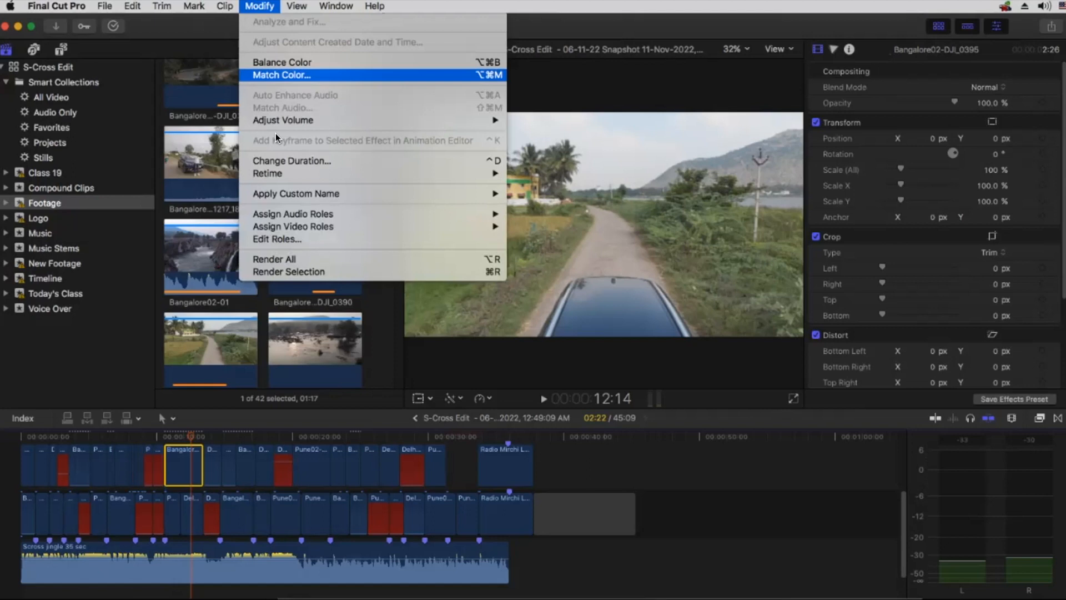
left_click(278, 271)
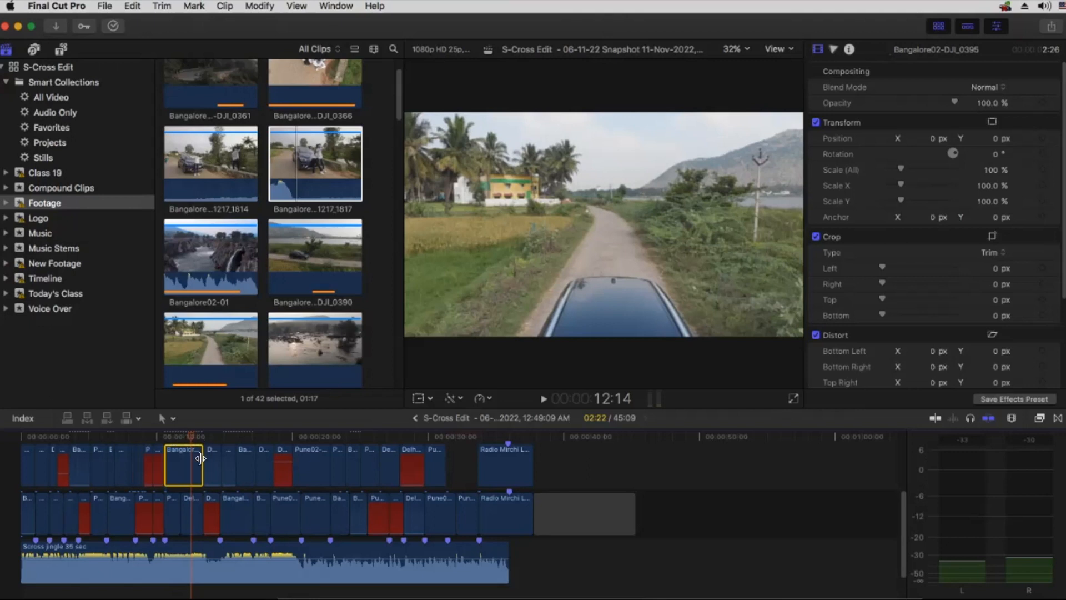
Switch to Finder, examine the High Quality Media, Peaks Data and Thumbnail Media folders in the Timeline event's Render Files, and close the library window.
key("super+Tab")
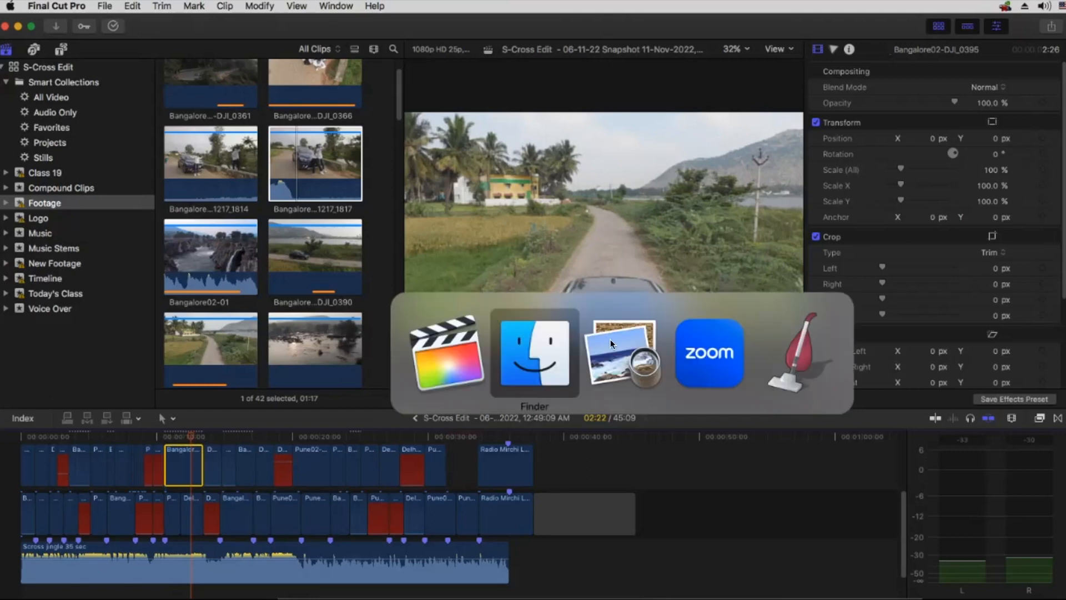
left_click(675, 291)
left_click(678, 304)
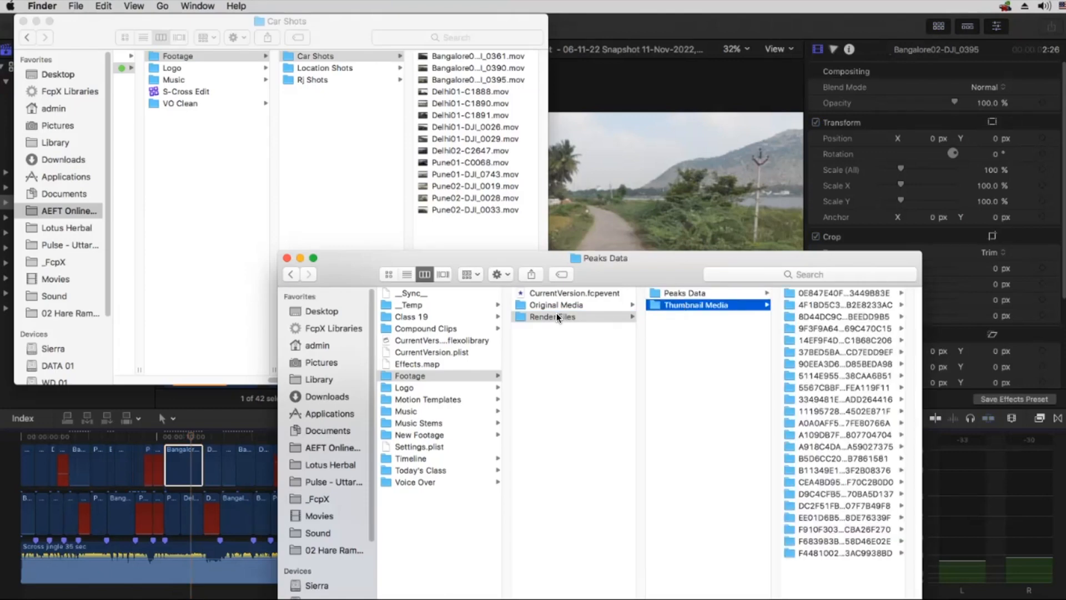
left_click(567, 382)
left_click(408, 457)
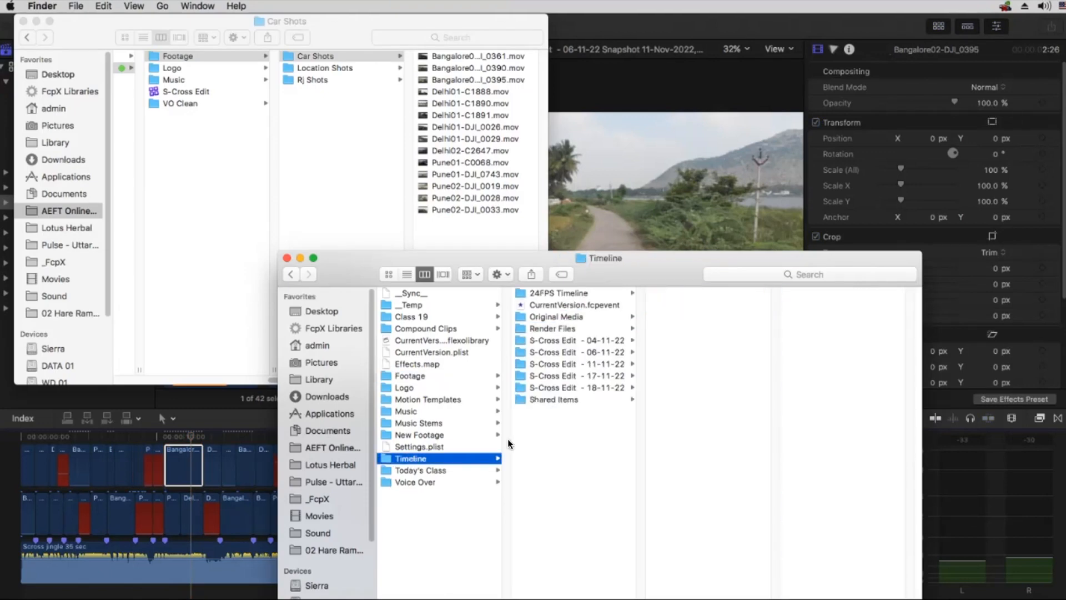
left_click(539, 330)
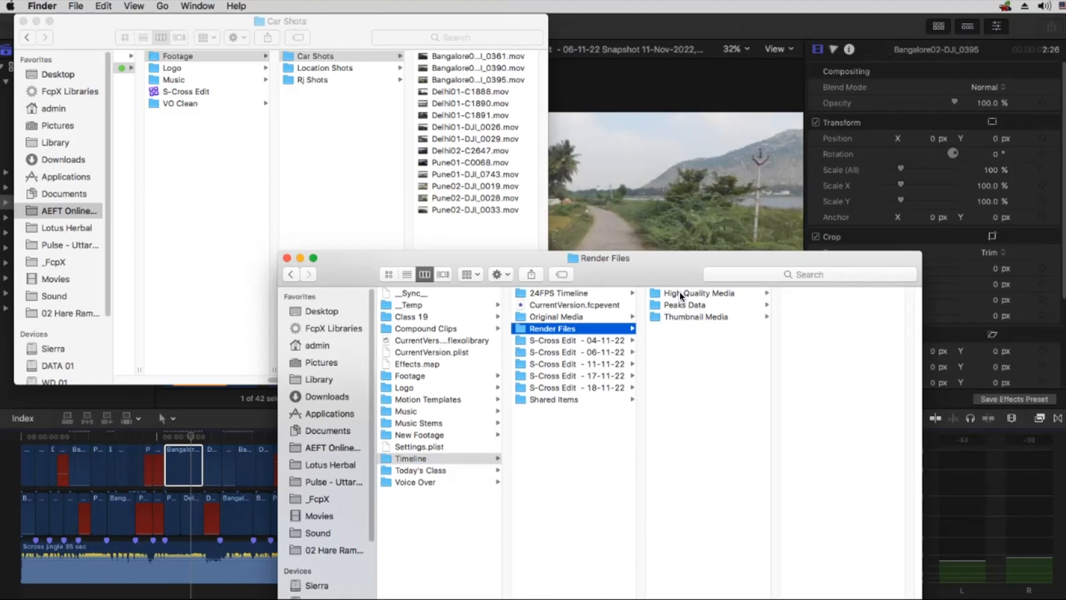
left_click(680, 293)
left_click(689, 304)
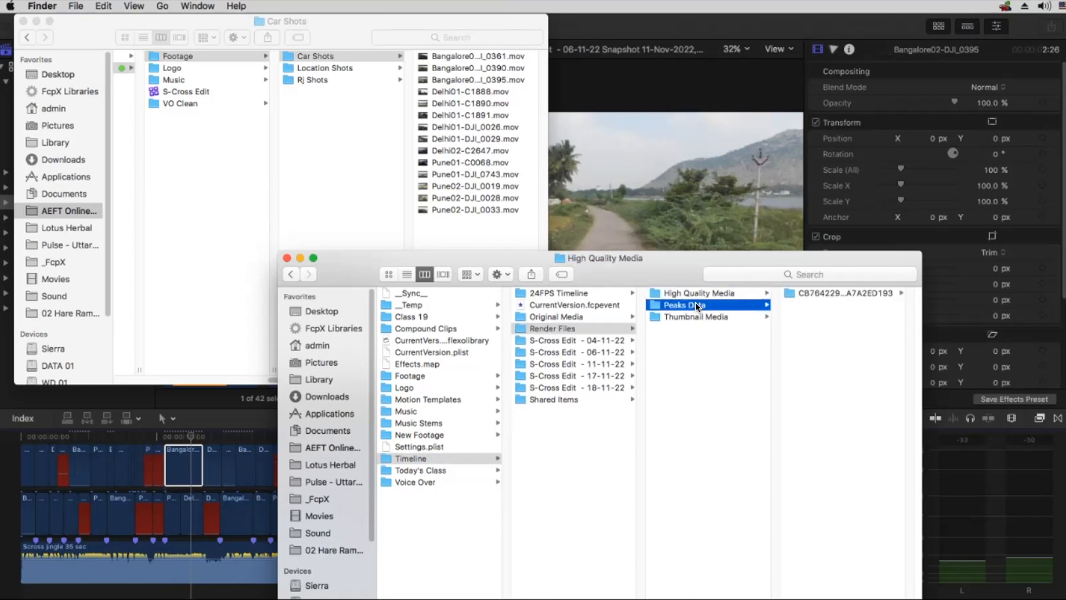
left_click(707, 316)
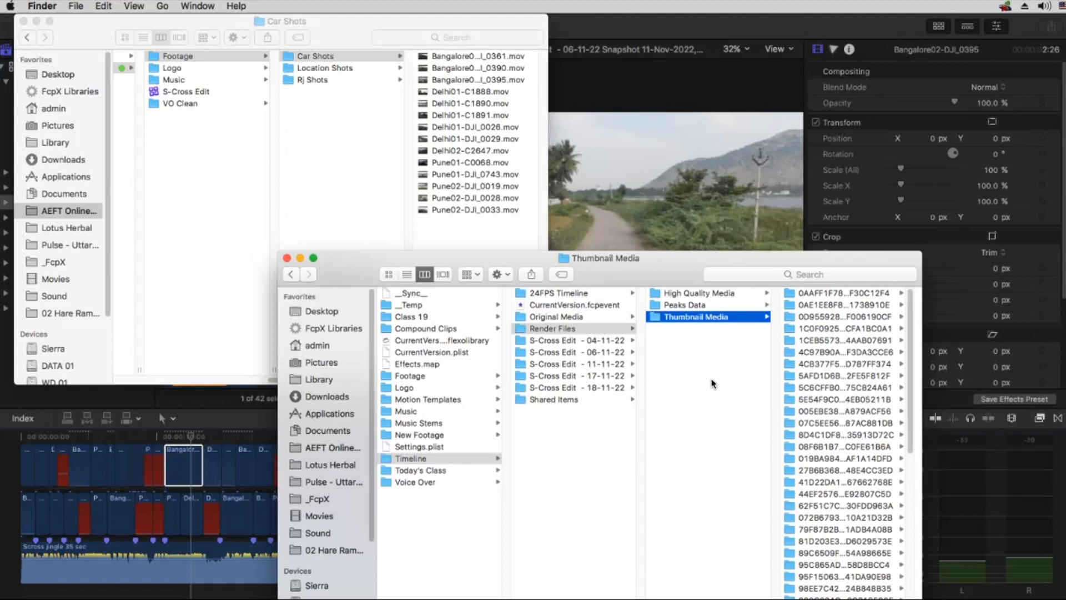
key("Left")
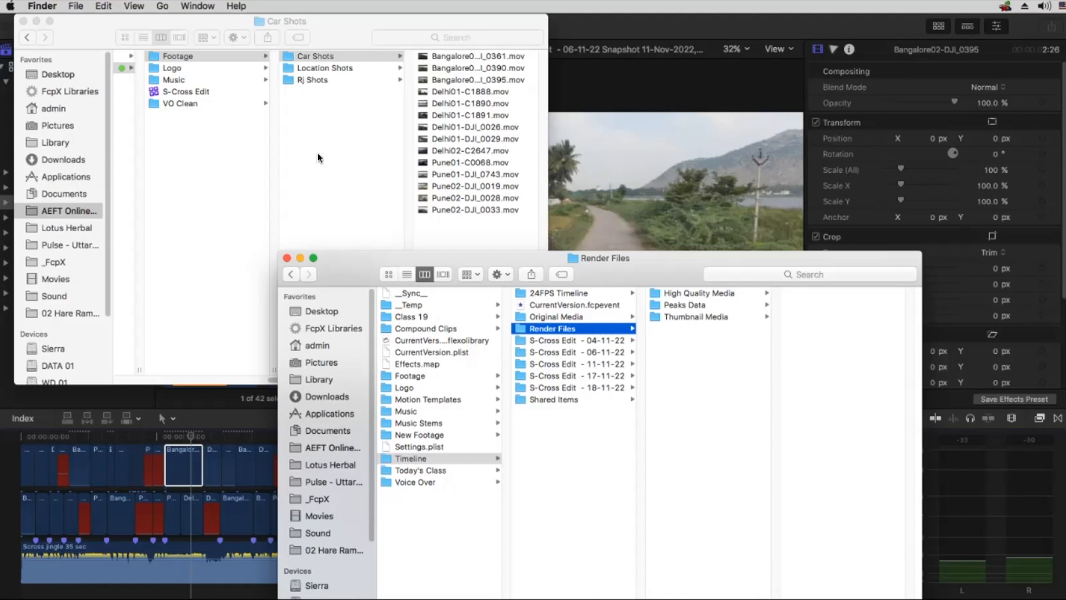
left_click(285, 259)
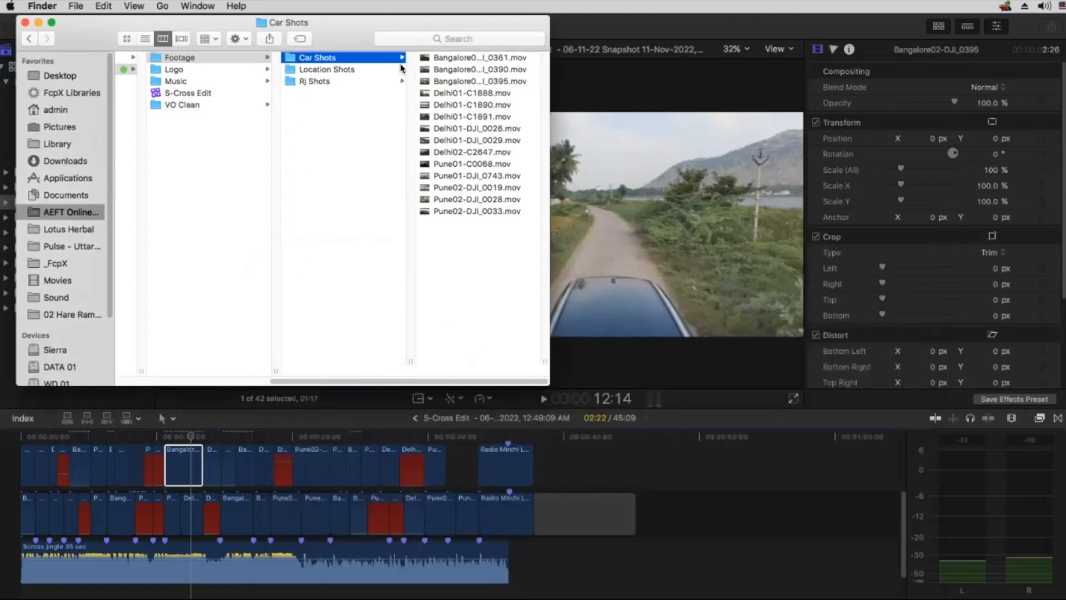
Return to Final Cut Pro, select the S-Cross Edit library and reveal it in Finder.
key("super+Tab")
left_click(43, 68)
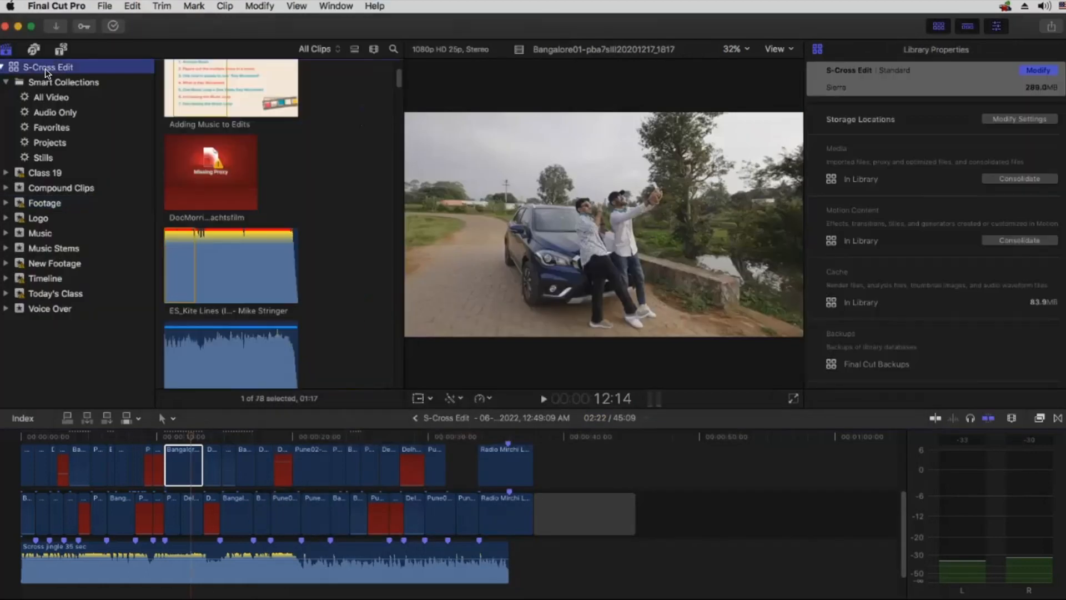
right_click(45, 66)
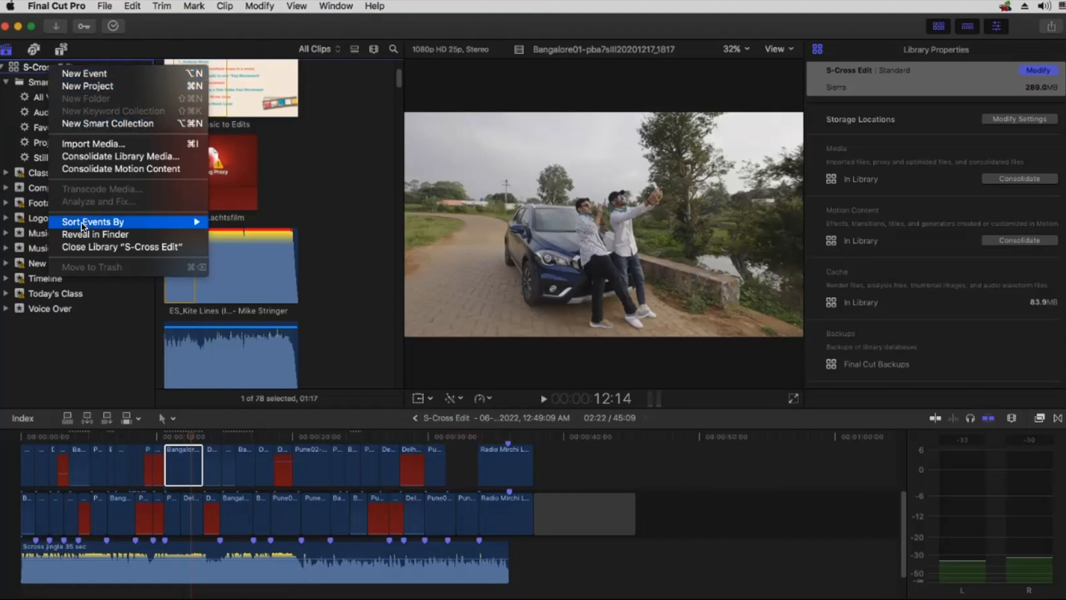
left_click(91, 234)
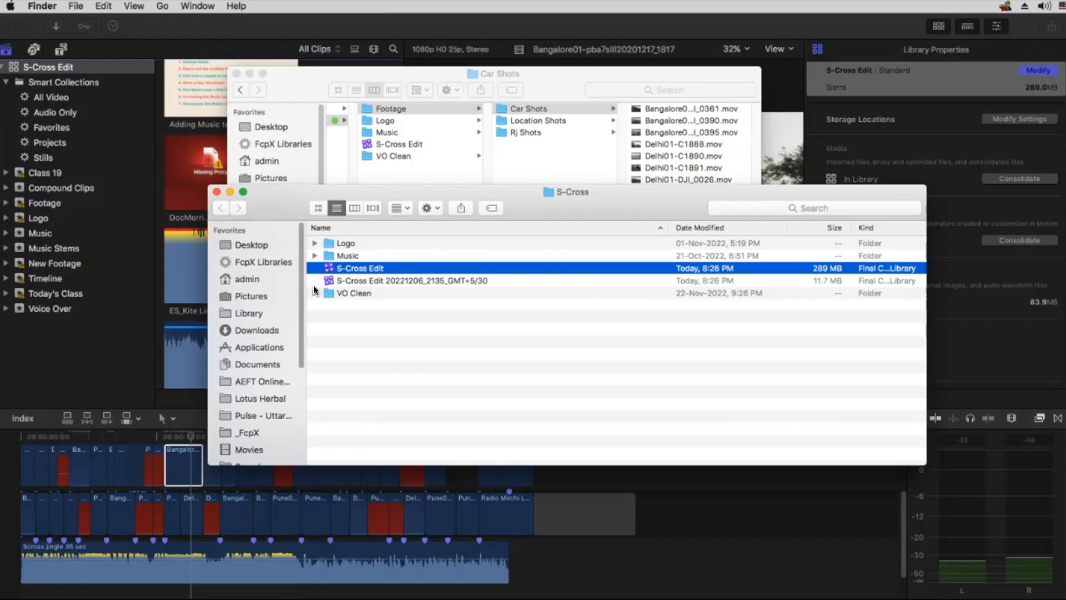
Show the revealed S-Cross Edit library's package contents and browse its Footage folder in column view.
right_click(392, 266)
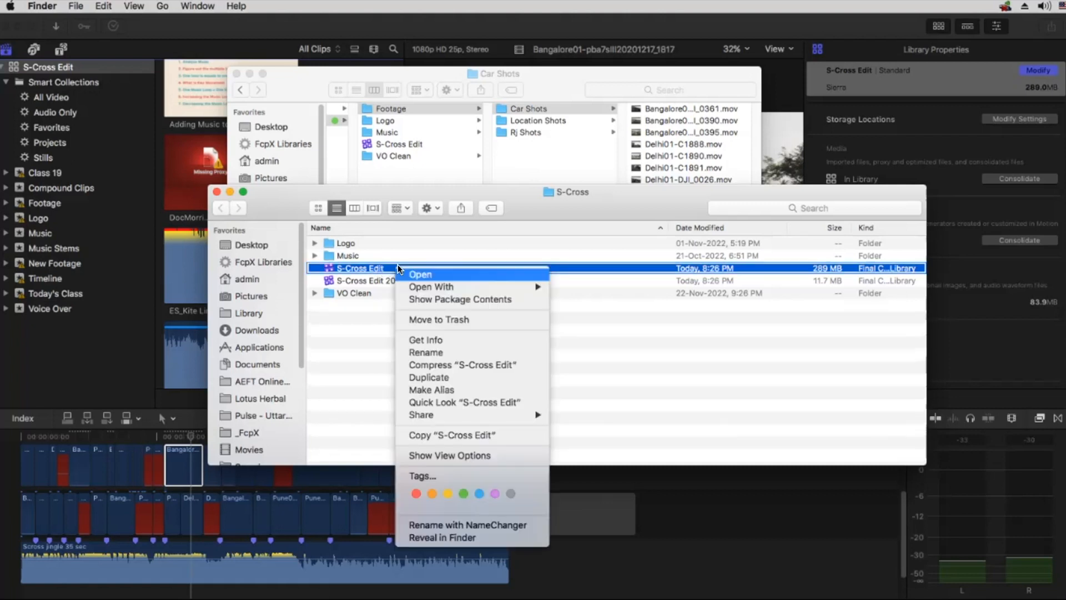
left_click(426, 298)
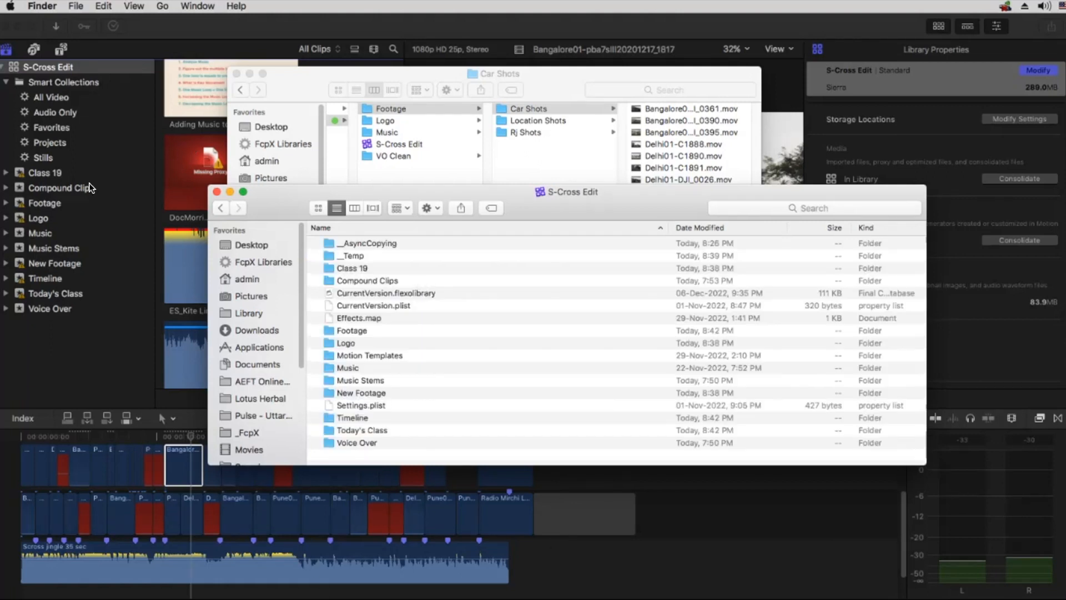
left_click(351, 332)
left_click(355, 207)
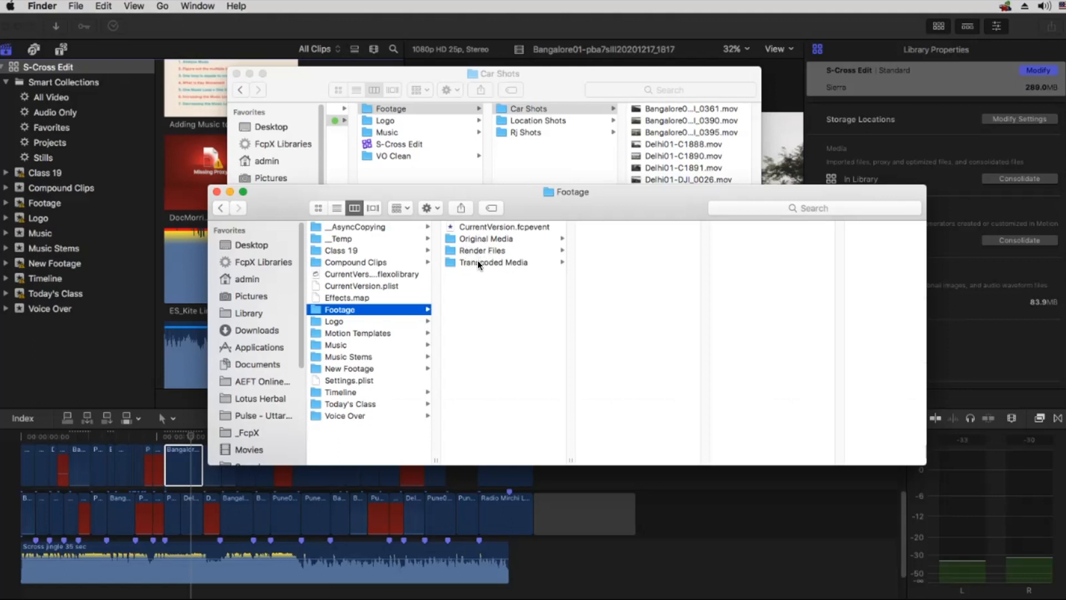
Open the Footage event's Transcoded Media folder, and switch to Final Cut Pro to select the DocMorris Weihnachtsfilm clip in the browser.
left_click(502, 262)
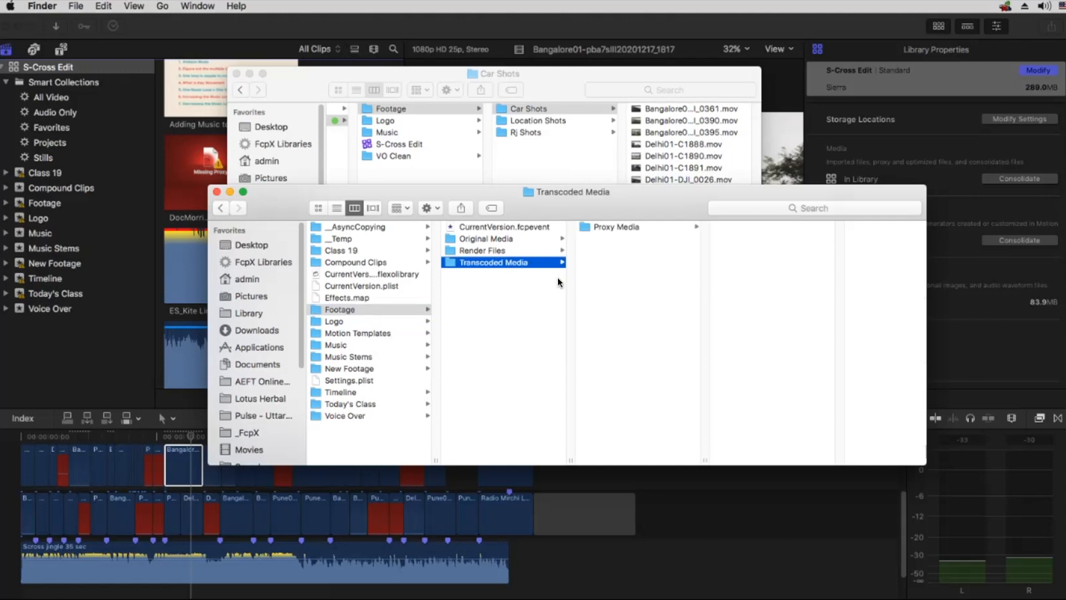
left_click(174, 268)
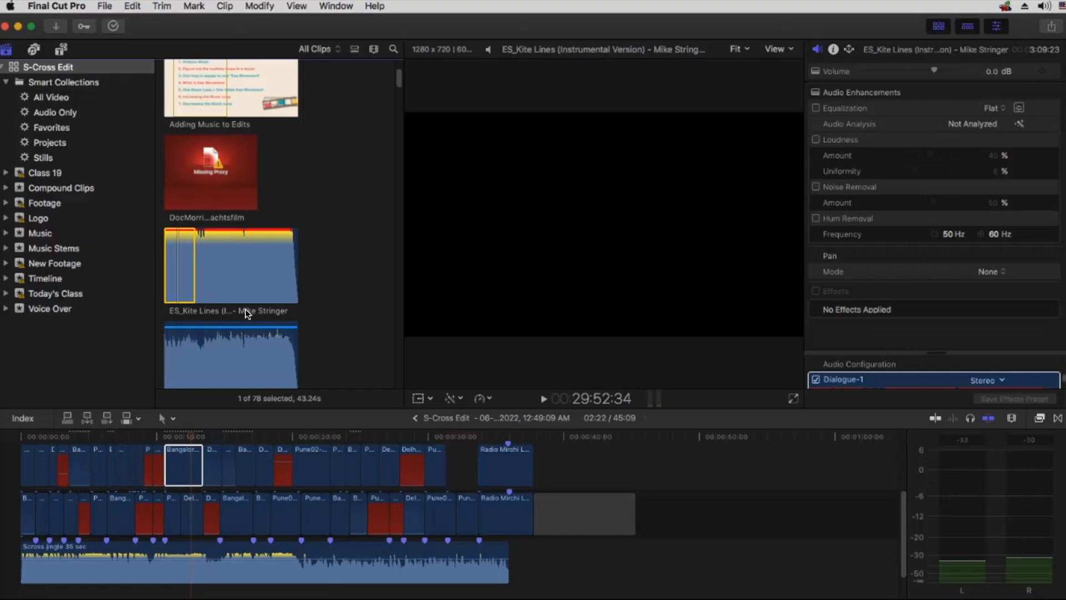
right_click(222, 199)
left_click(207, 193)
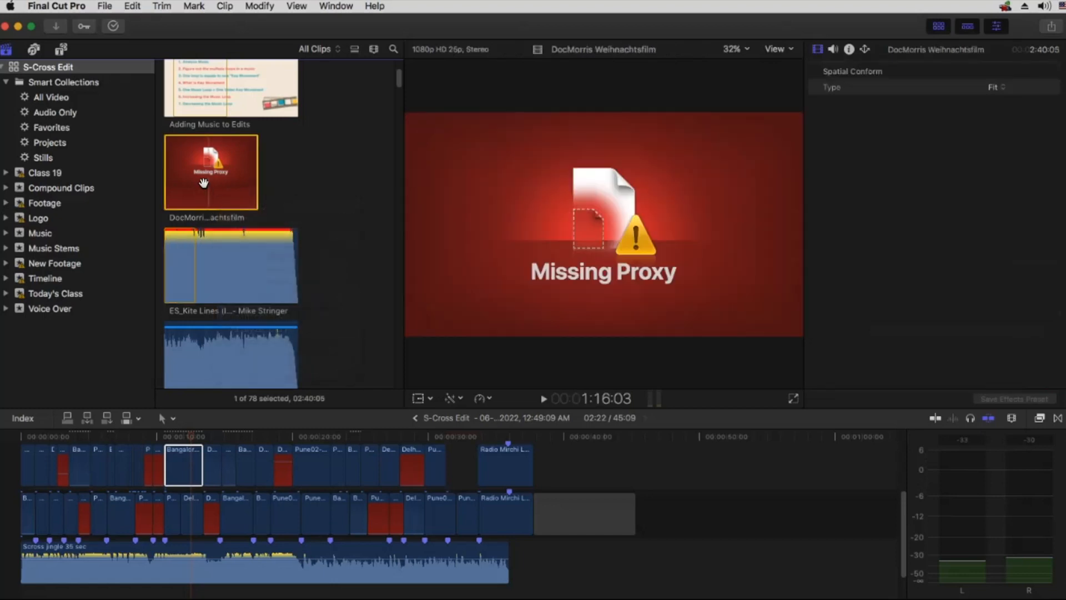
Switch back to Finder, browse the Proxy Media folder, preview Bangalore01-DJI_0361.mov and check the file size of the Bangalore01 clip ending in 1814.
key("super+Tab")
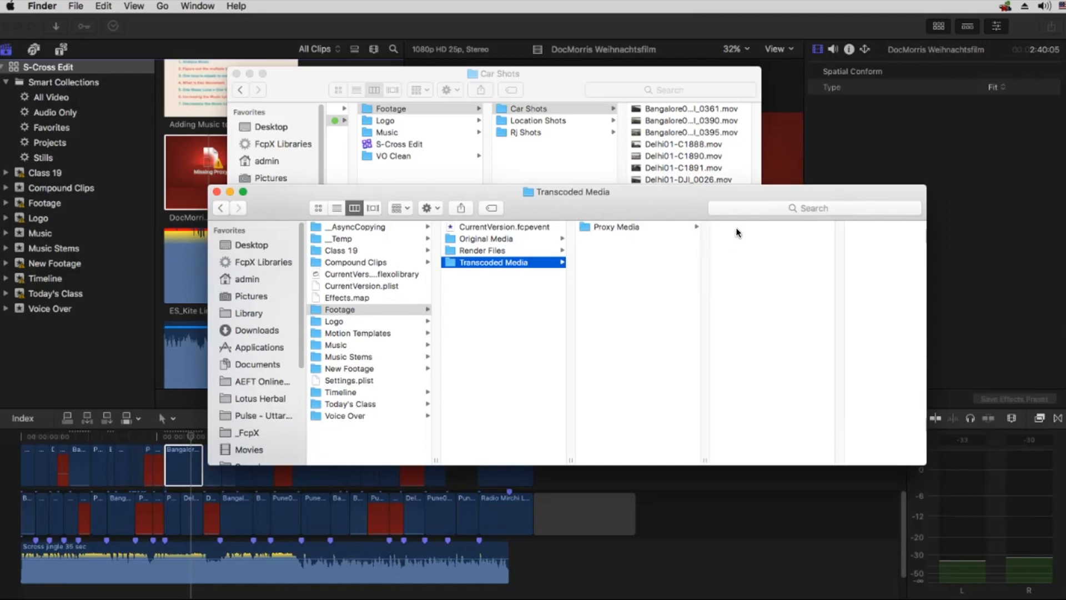
key("Right")
key("Right")
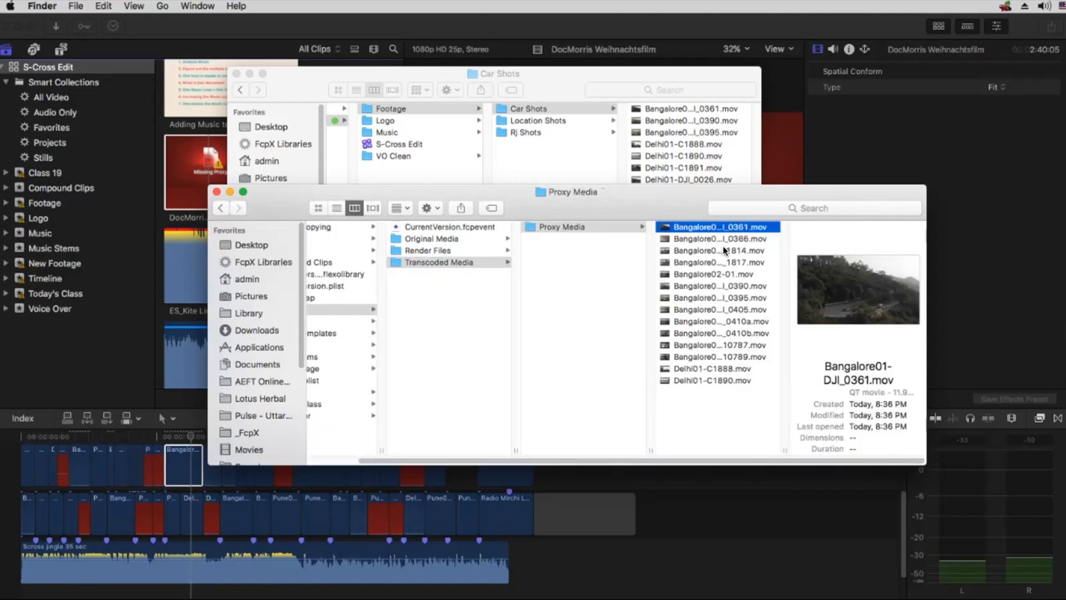
key("space")
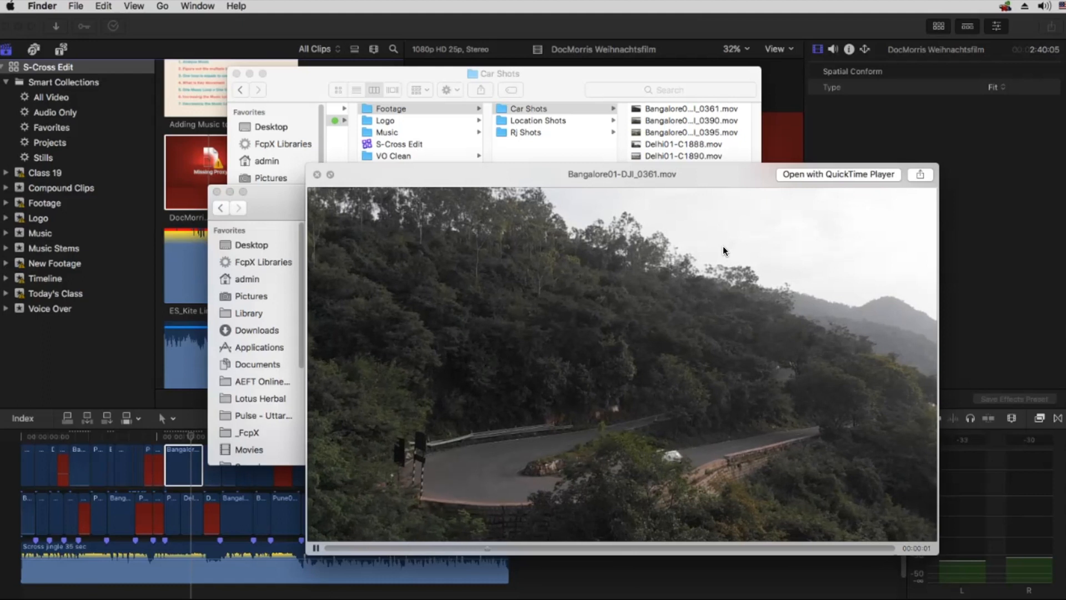
key("Down")
key("Down")
key("space")
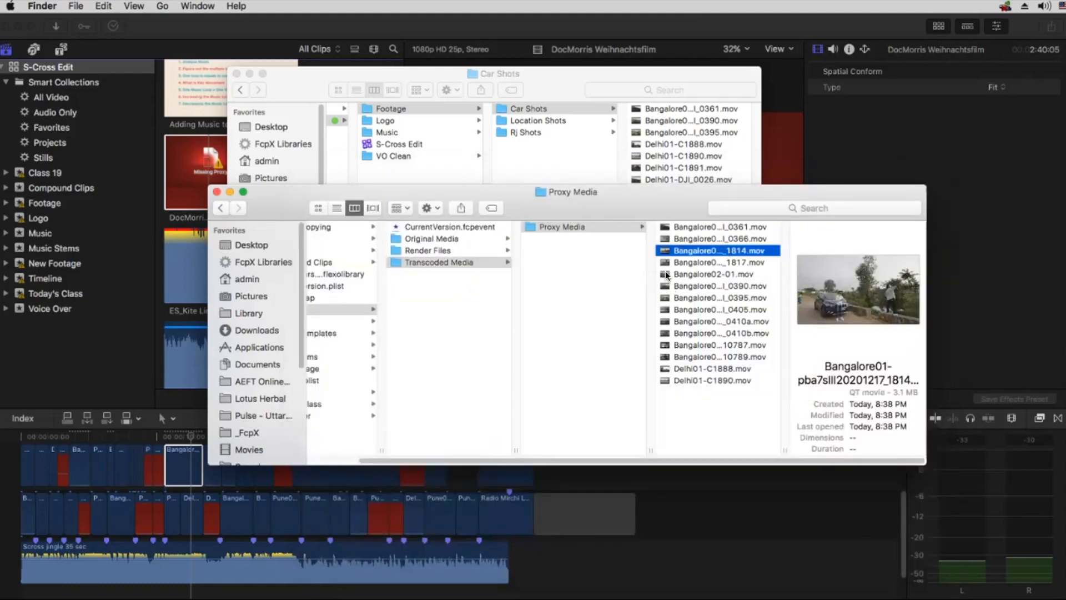
left_click_drag(892, 392, 917, 392)
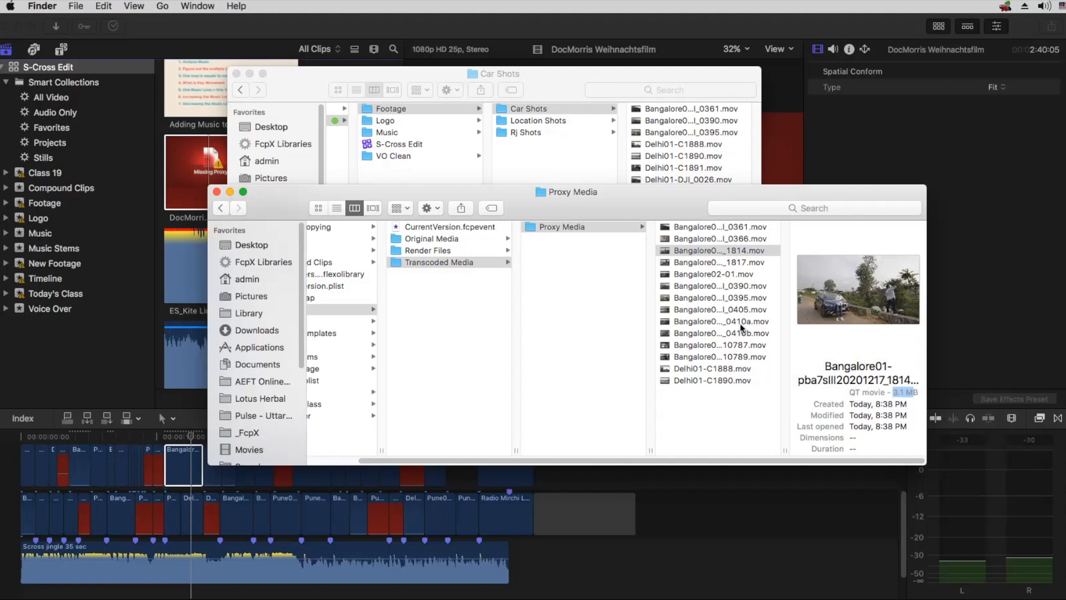
Switch to Preview, mark the DELETE GENERATED FILES line on the Media Management slide, clear the marking and hide Preview.
key("super+Tab")
key("super+Tab")
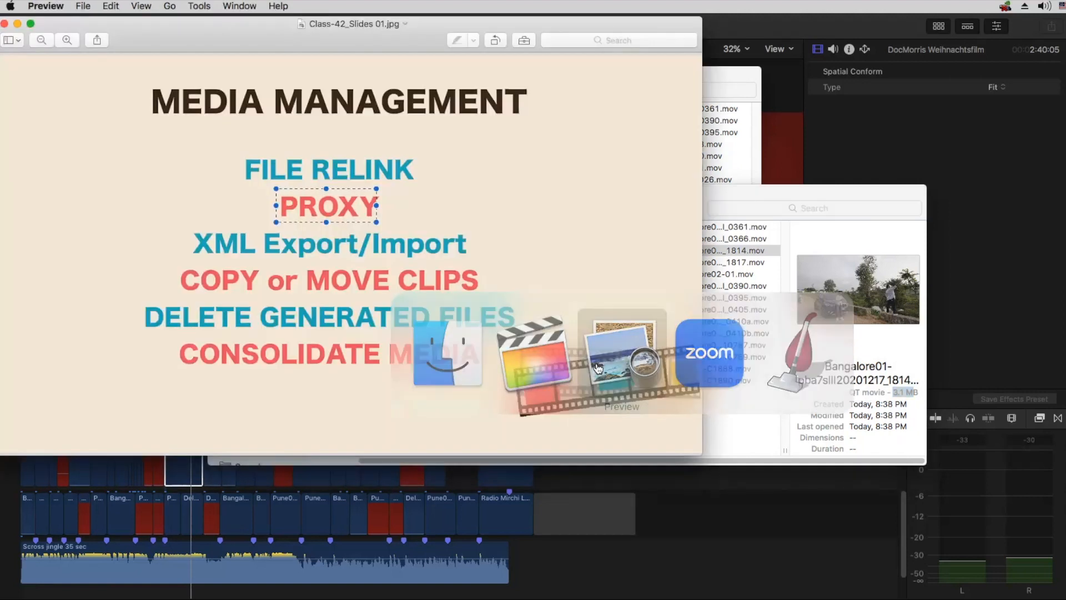
left_click_drag(138, 297, 299, 325)
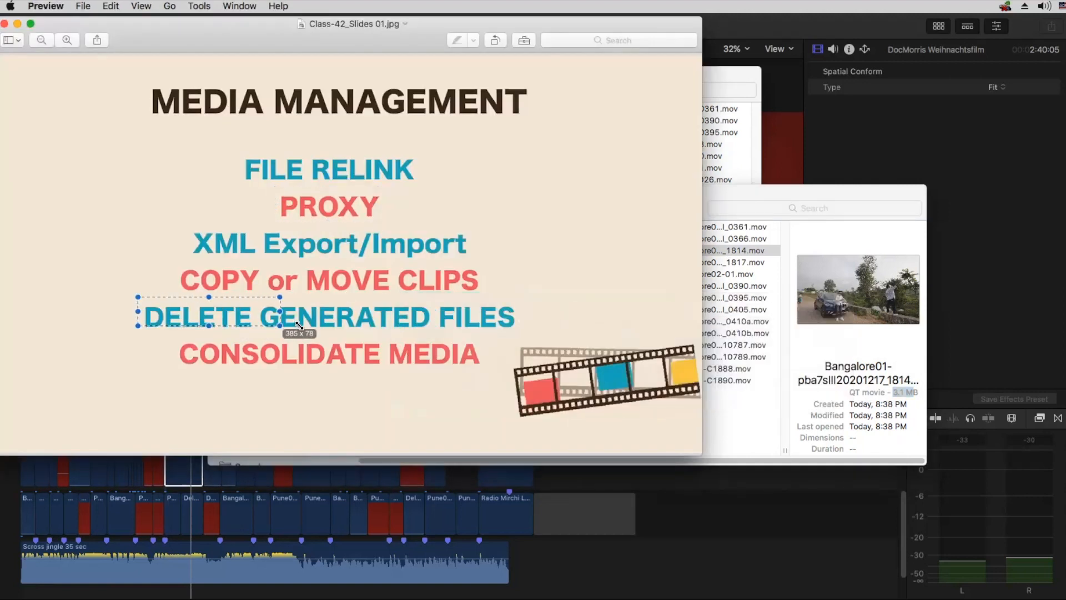
left_click_drag(515, 329, 520, 334)
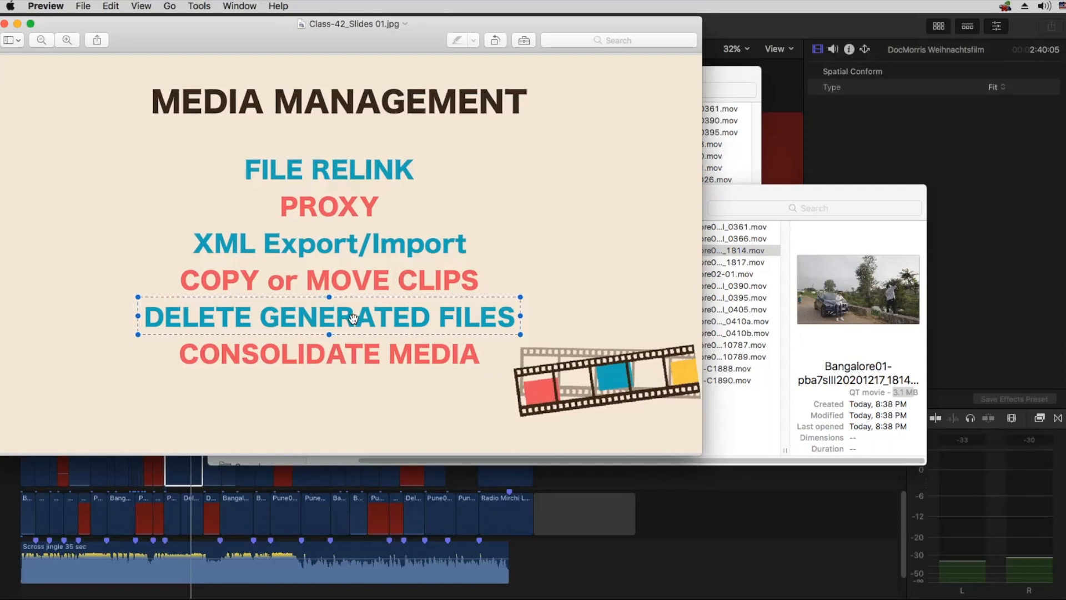
left_click(526, 282)
key("super+h")
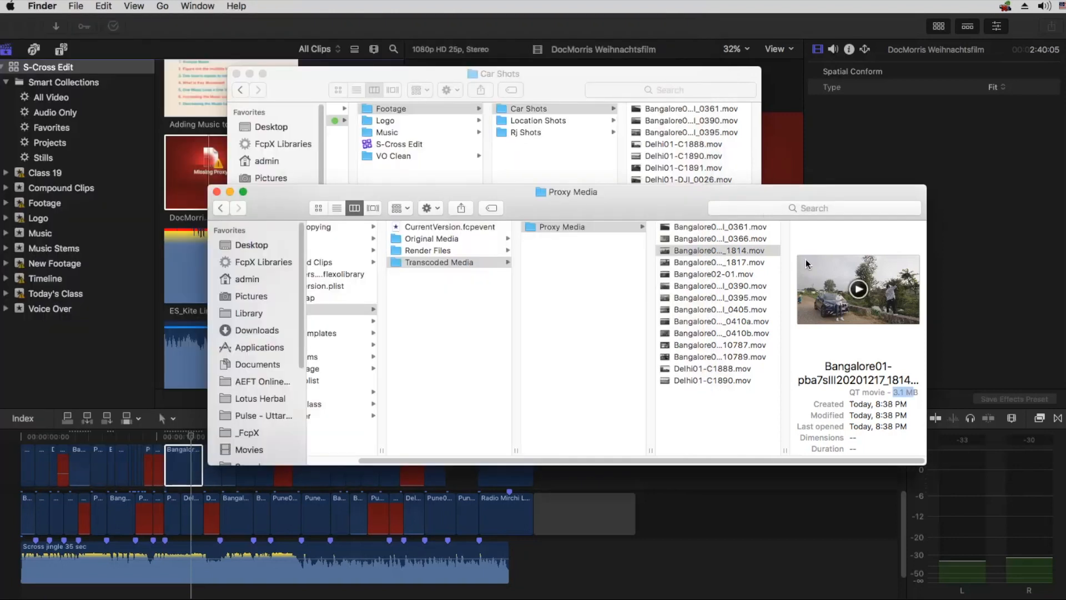
Switch to Final Cut Pro, check the viewer's display options and move the timeline playhead to 6:08.
left_click(196, 275)
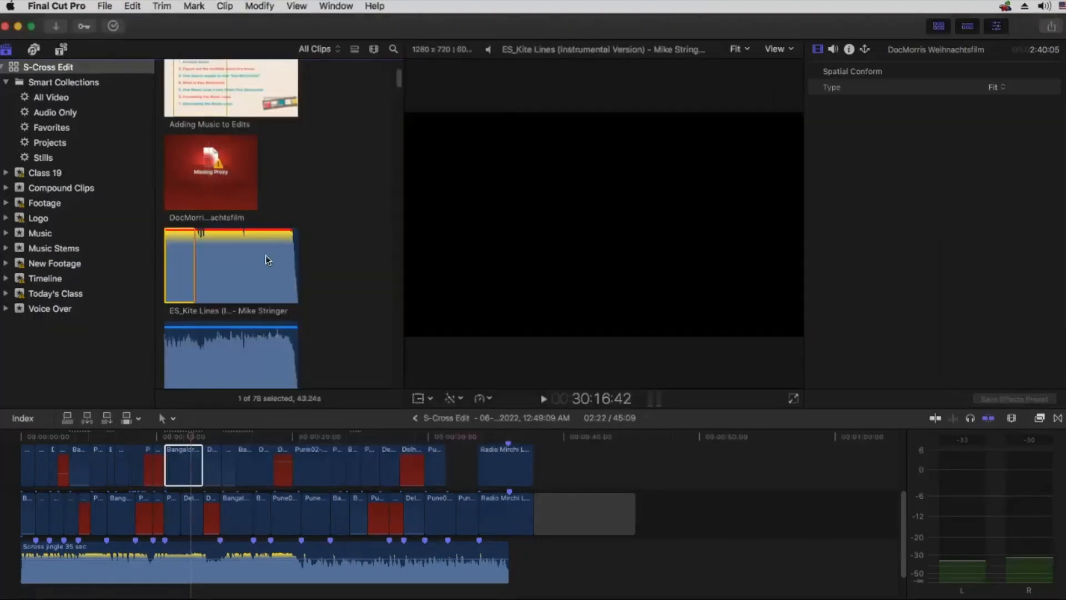
left_click(775, 50)
left_click(479, 294)
left_click_drag(35, 439, 106, 440)
Select the Footage event's clips with missing proxies and transcode them to proxy media.
scroll(199, 271, "down", 10)
left_click(42, 202)
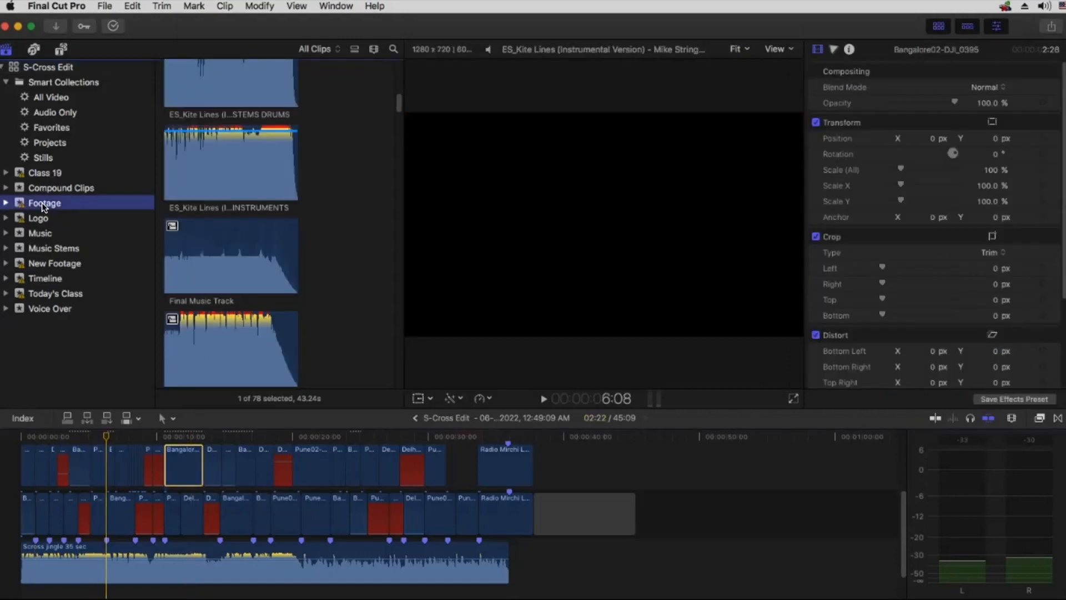
scroll(247, 218, "down", 5)
left_click_drag(373, 217, 199, 356)
right_click(203, 329)
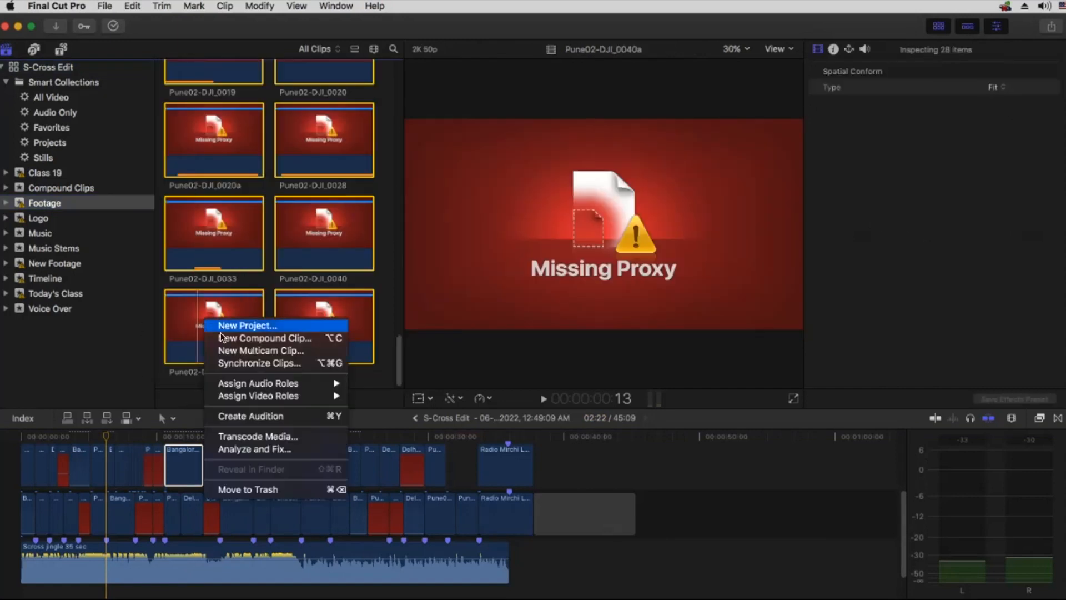
left_click(242, 434)
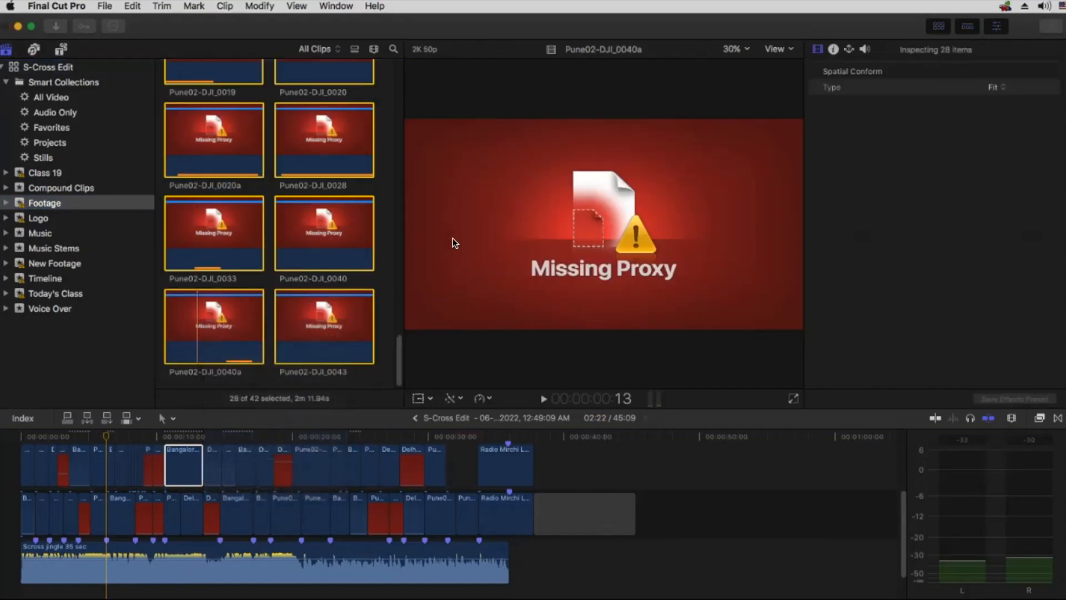
left_click(638, 131)
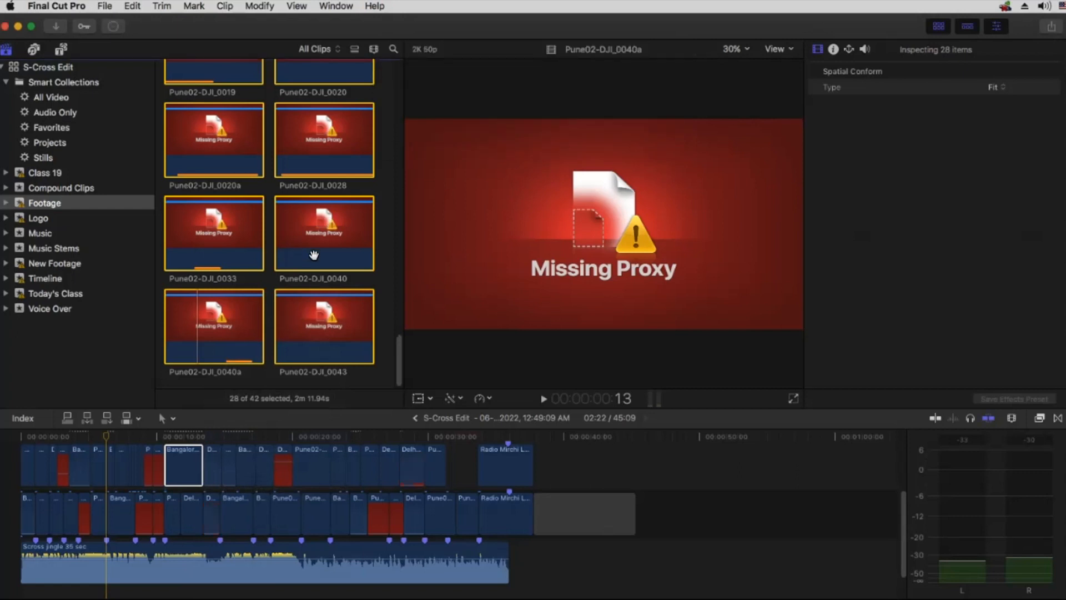
Monitor the proxy transcoding of the Footage clips in the expanded Background Tasks list, and close the list.
scroll(299, 249, "up", 8)
scroll(315, 248, "up", 5)
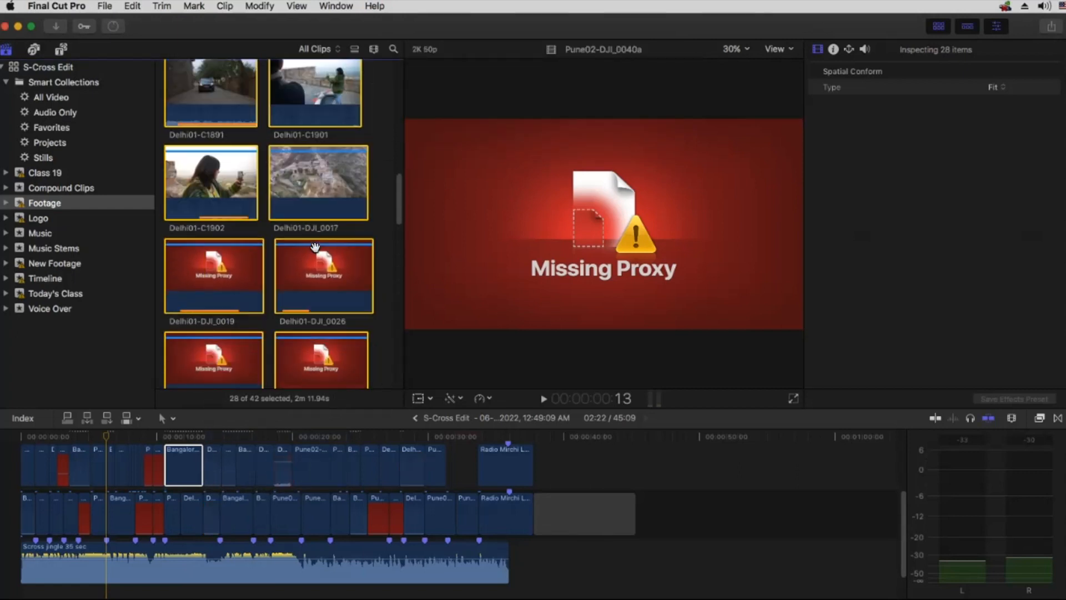
left_click(114, 26)
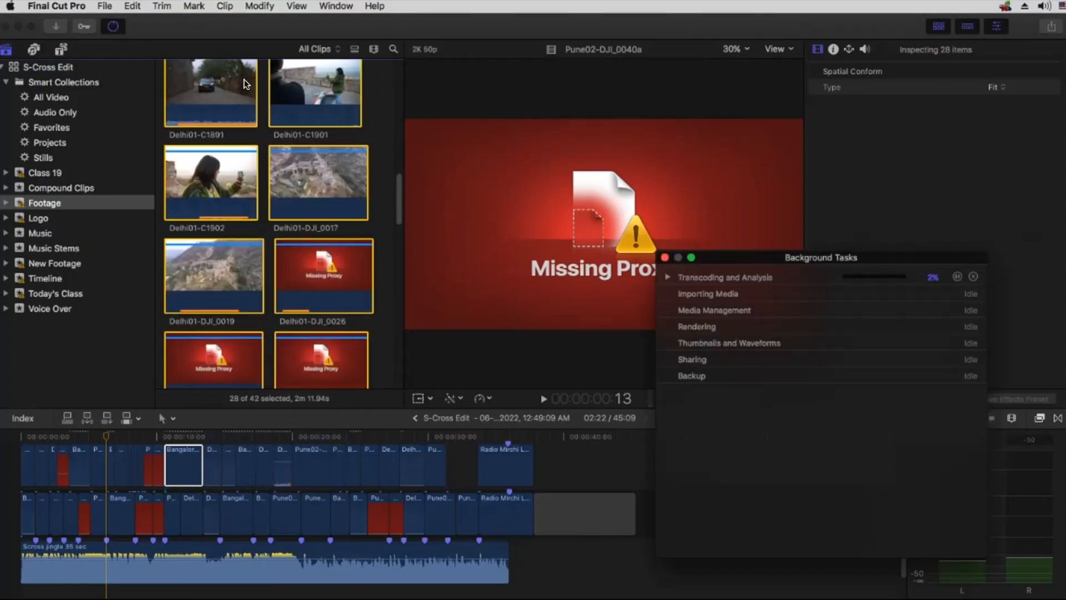
left_click(667, 276)
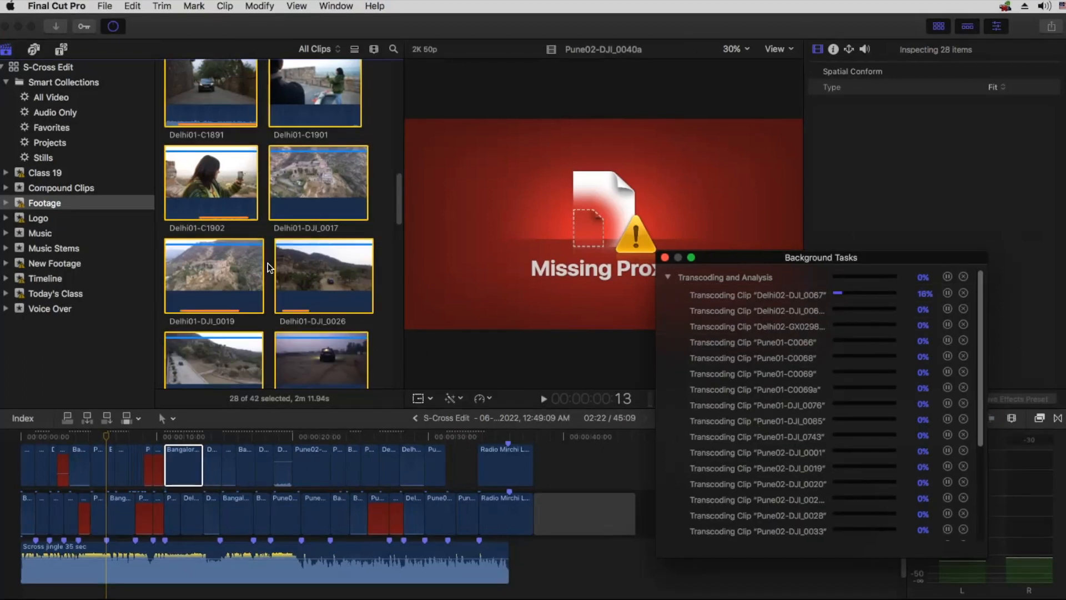
scroll(268, 262, "down", 10)
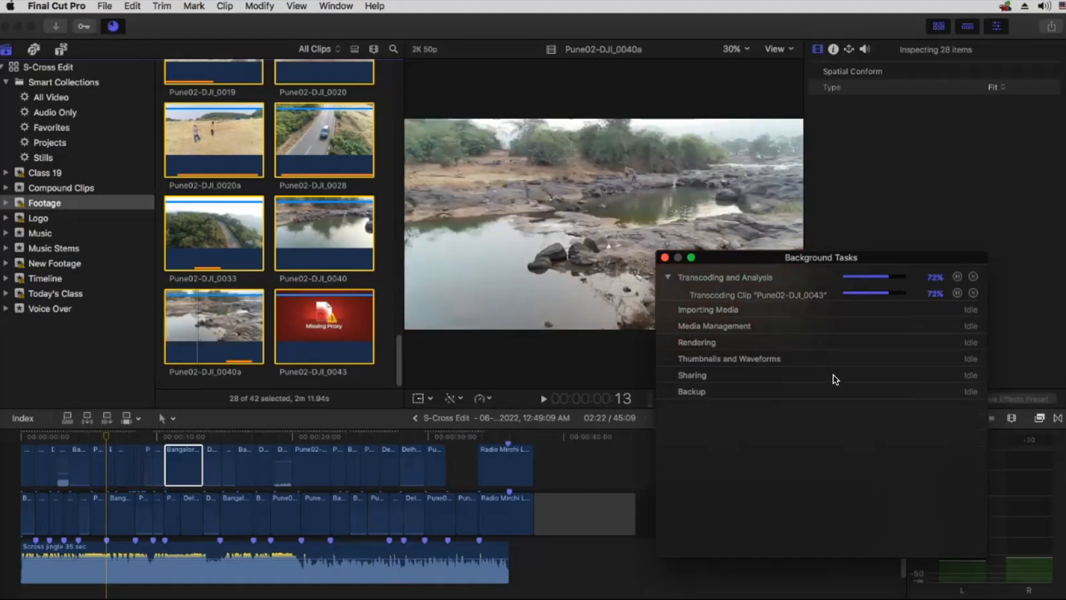
left_click(665, 257)
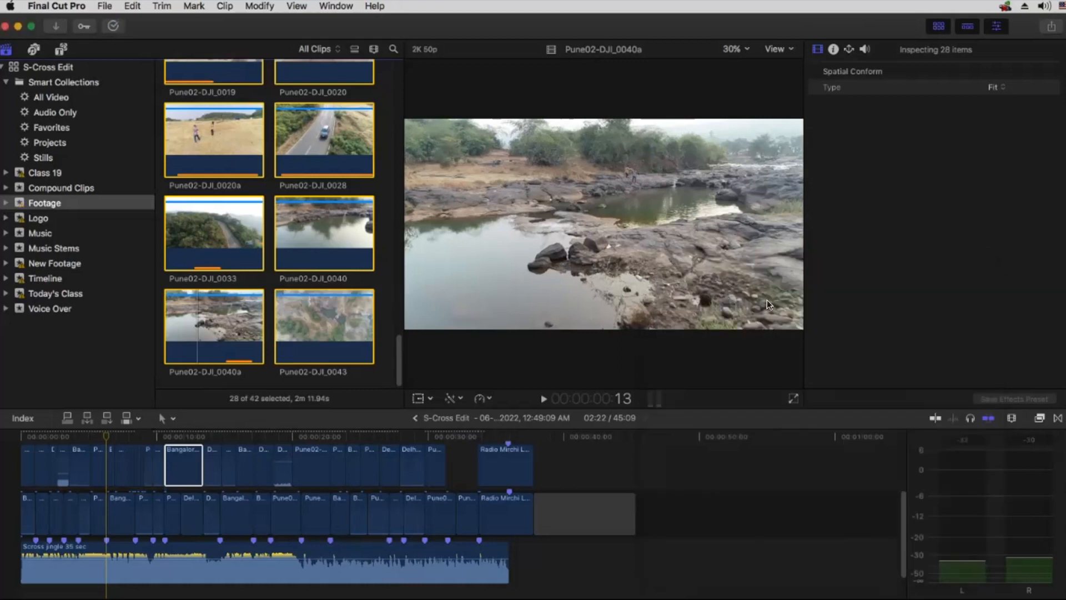
Place the playhead on the Bangalore02-DJI_0395 timeline clip and set viewer playback to Optimized/Original media.
left_click(181, 437)
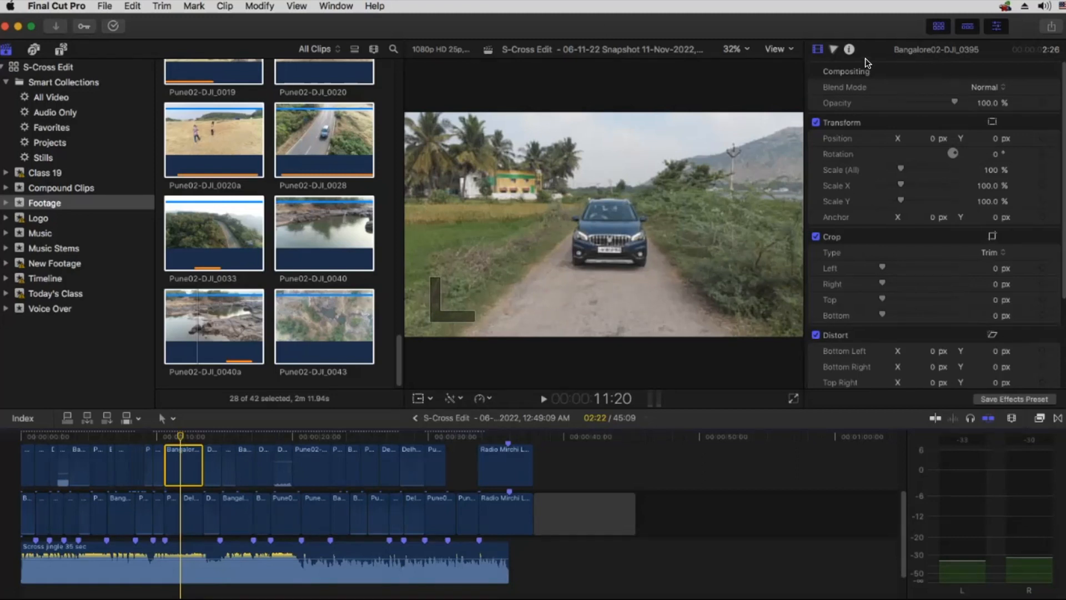
left_click(777, 49)
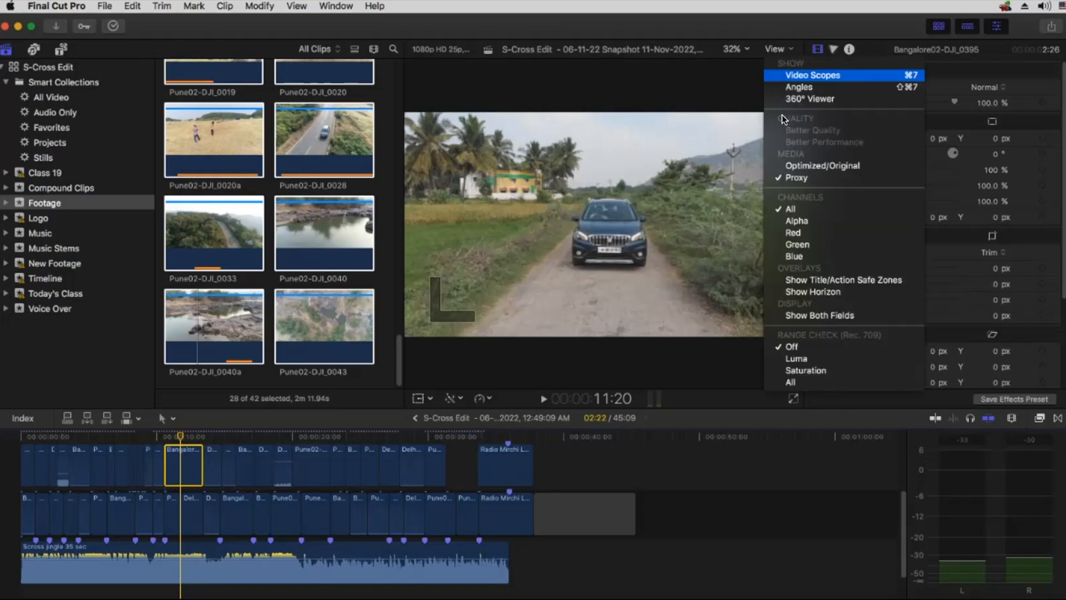
left_click(814, 165)
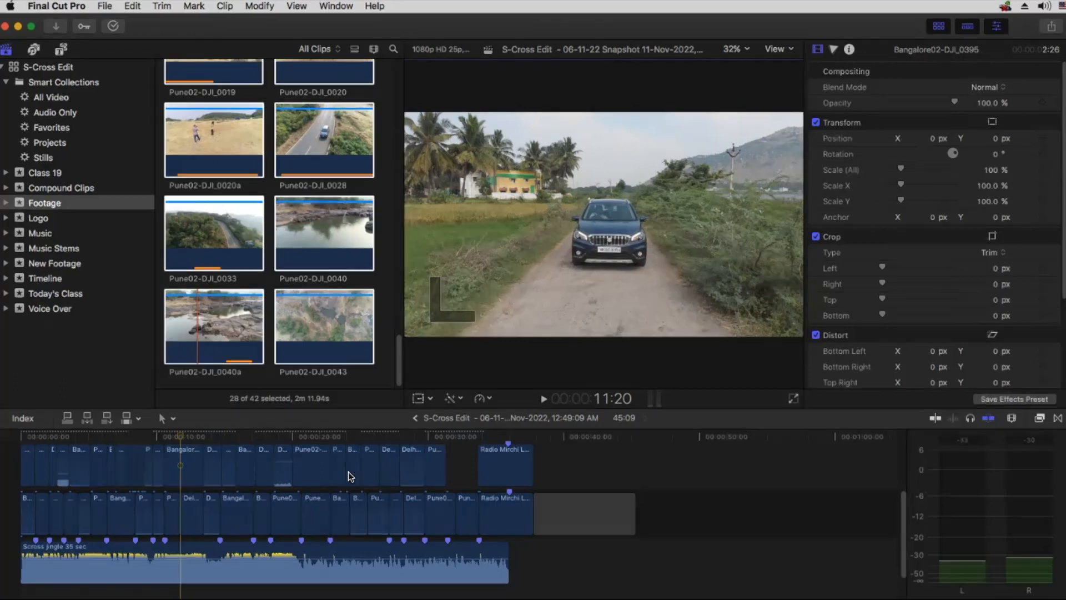
Switch to Preview, mark the XML Export/Import line on the Media Management slide, and return to Final Cut Pro.
key("super+Tab")
key("super+Tab")
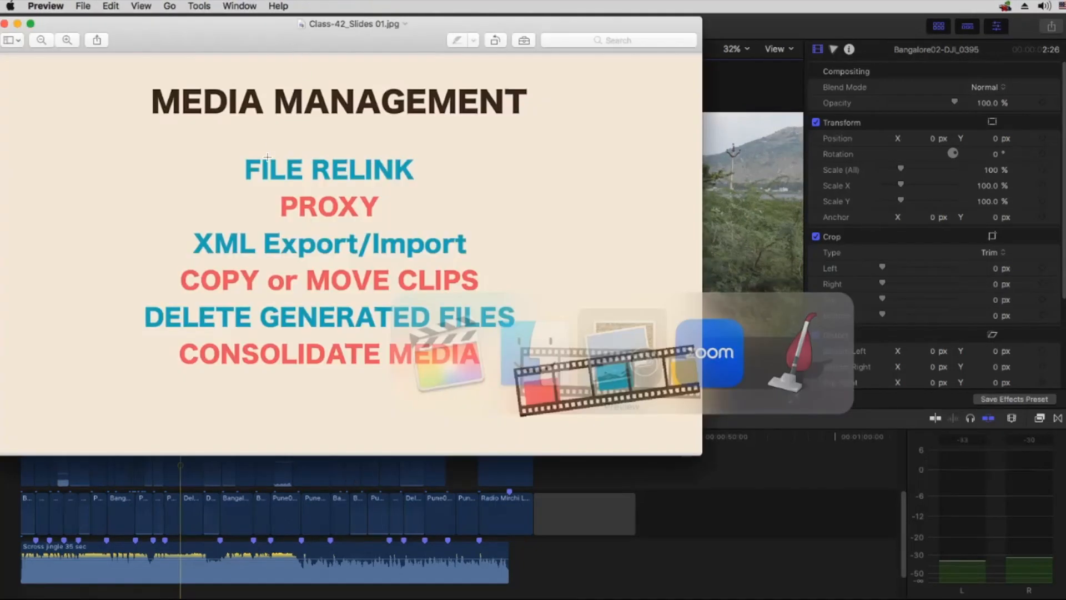
left_click_drag(184, 224, 481, 261)
left_click(233, 468)
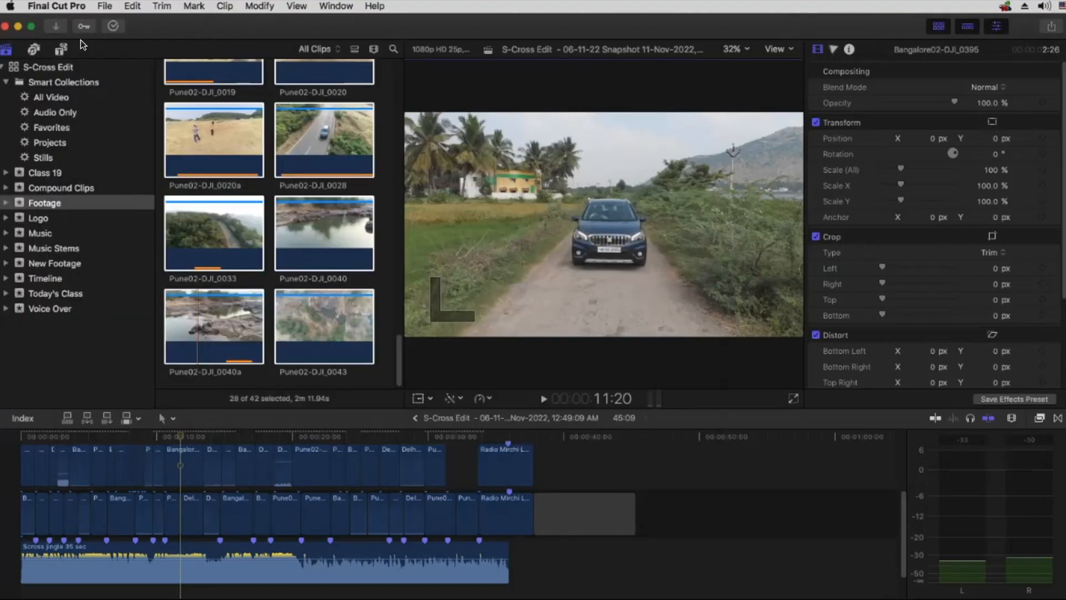
Create a project with the default 1080p HD, 1920x1080, 23.98p settings in the Timeline event and hide the inspector.
left_click(57, 280)
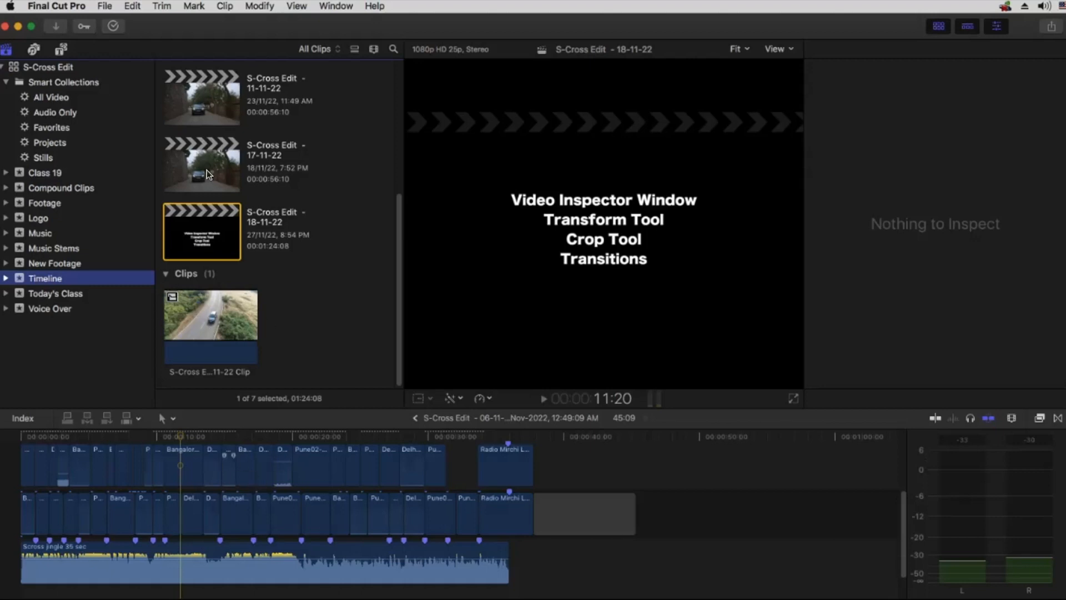
left_click(104, 7)
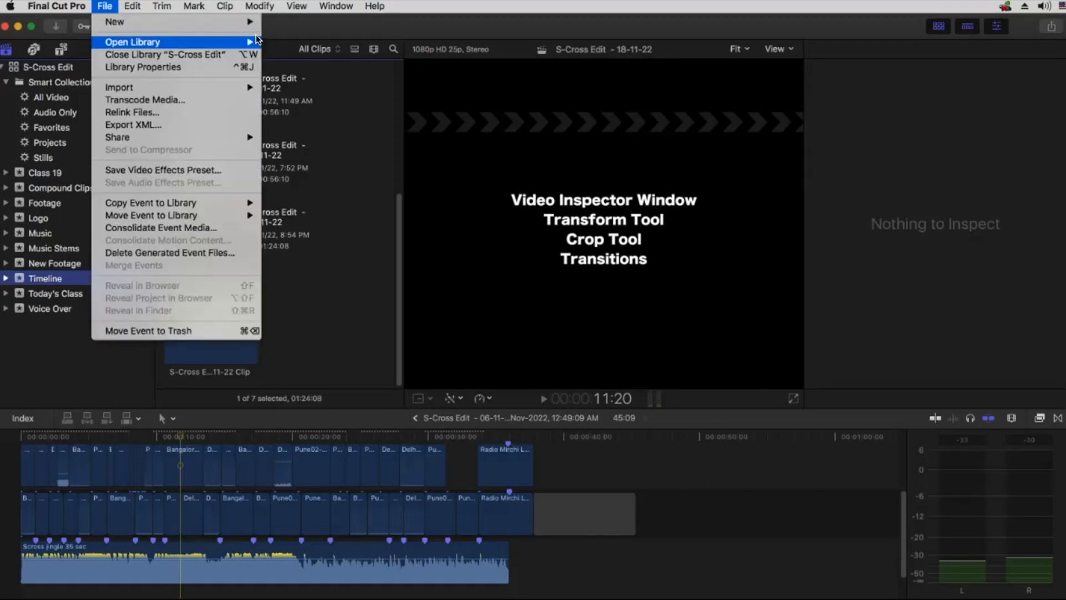
mouse_move(255, 26)
left_click(293, 25)
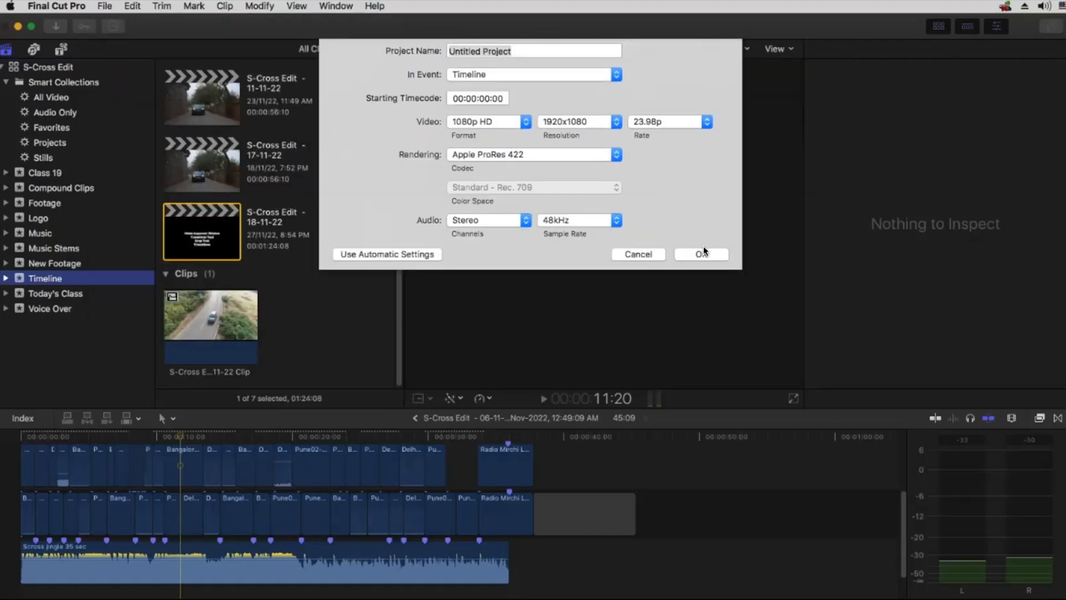
left_click(701, 252)
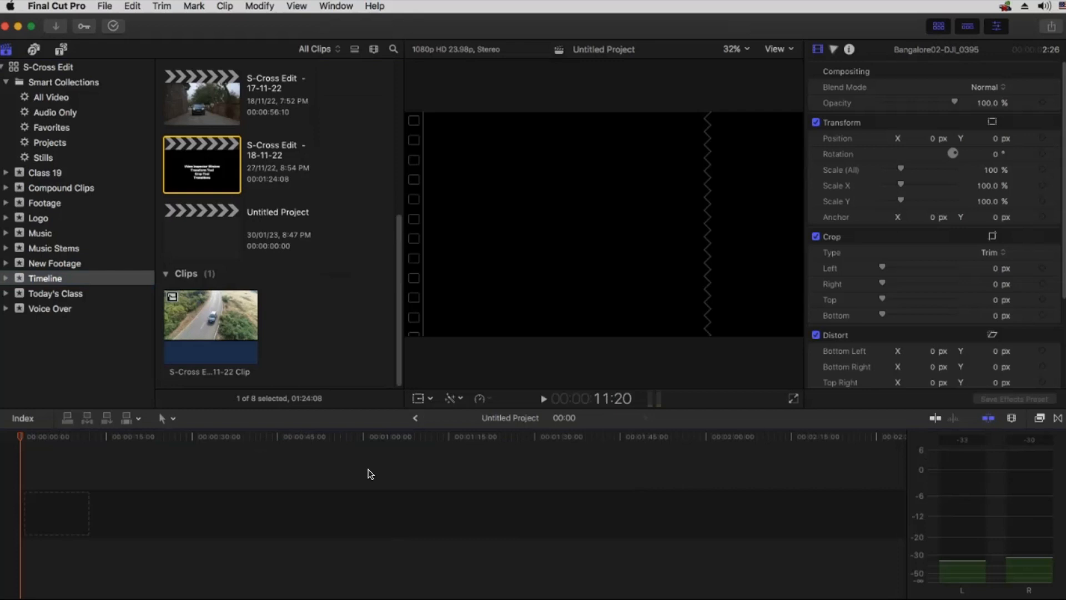
left_click(996, 26)
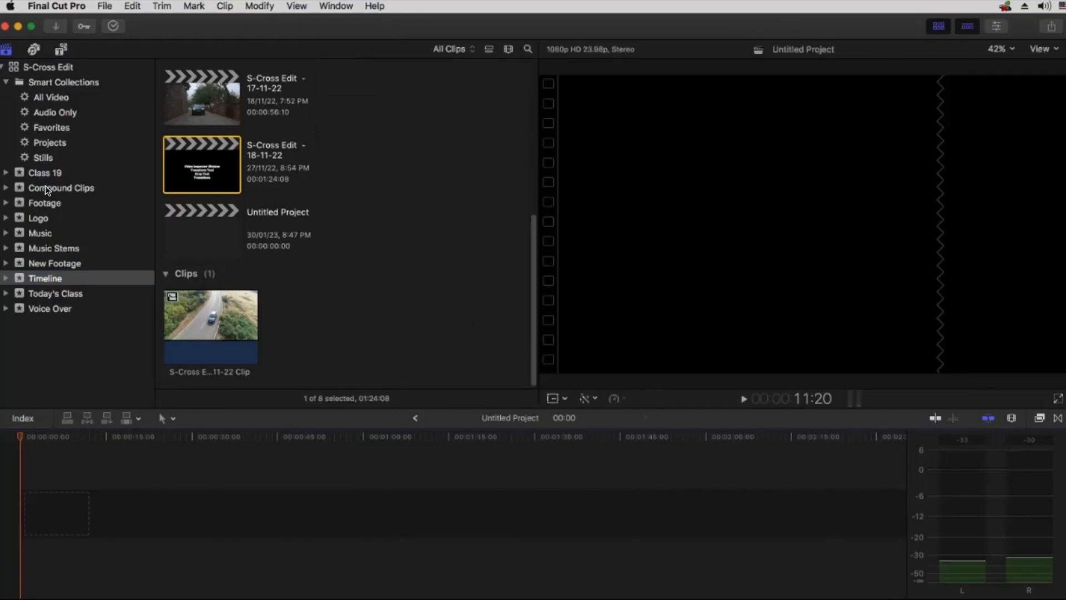
Look through the Footage event's clips, select the S-Cross Edit library and close it.
left_click(52, 202)
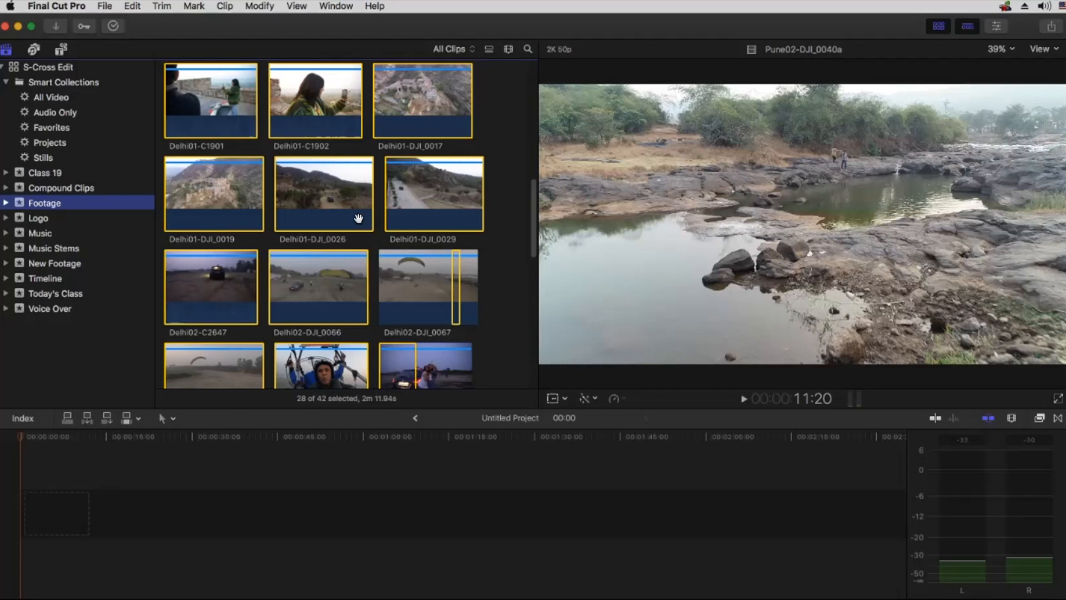
left_click(38, 68)
left_click(97, 8)
left_click(128, 57)
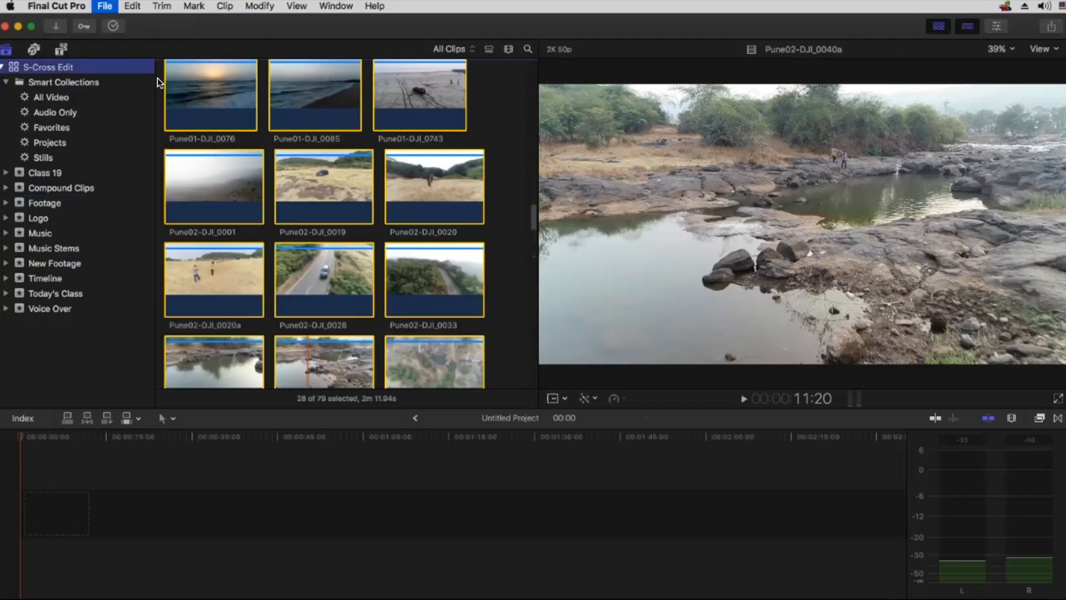
Create a library named Edit to share on the Desktop.
left_click(105, 6)
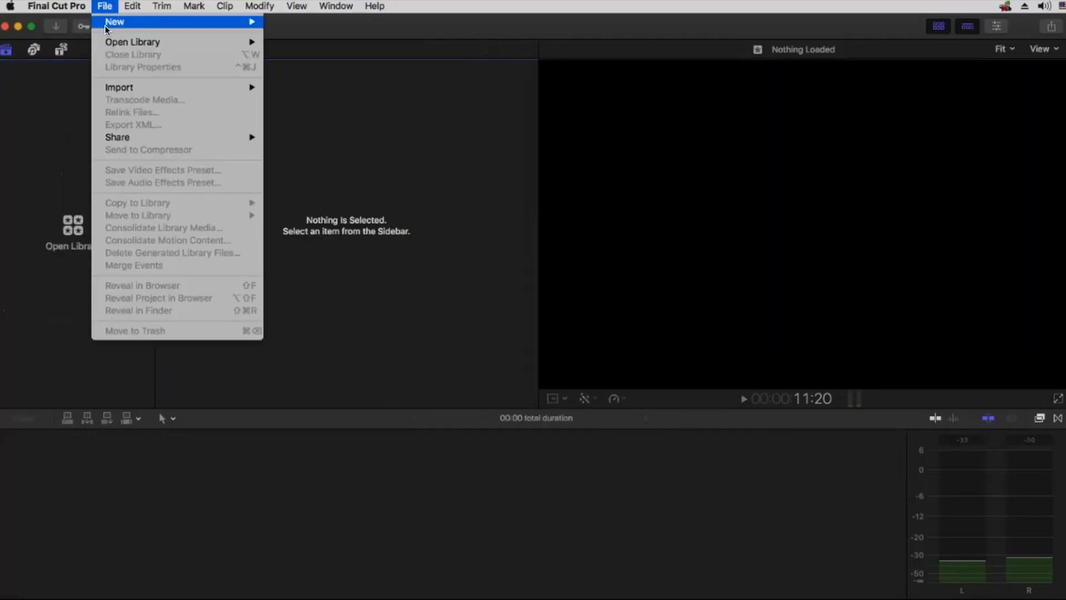
mouse_move(107, 43)
mouse_move(282, 32)
left_click(292, 54)
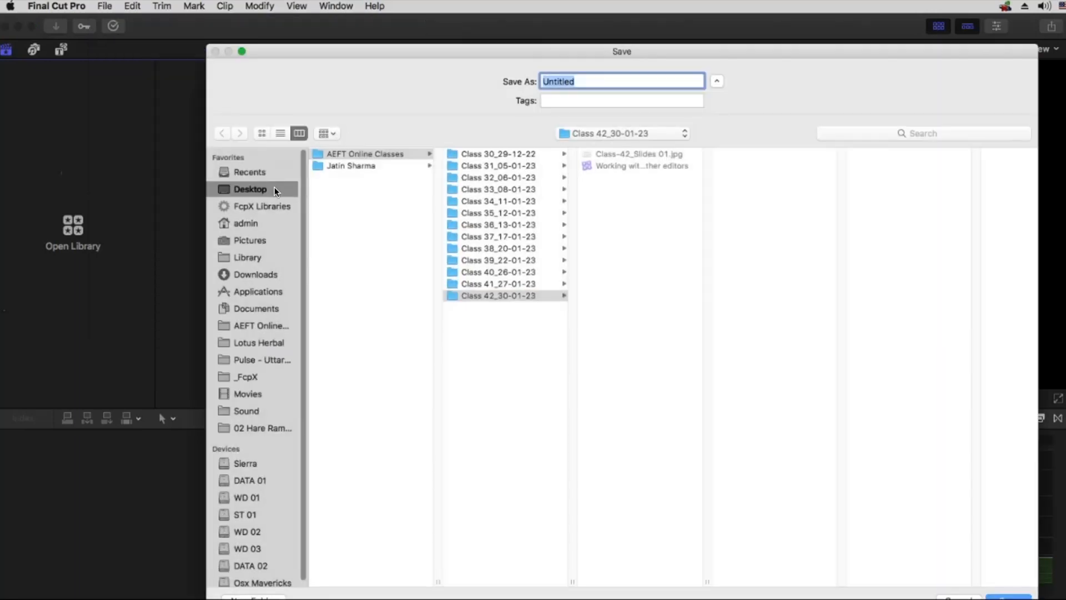
left_click(272, 192)
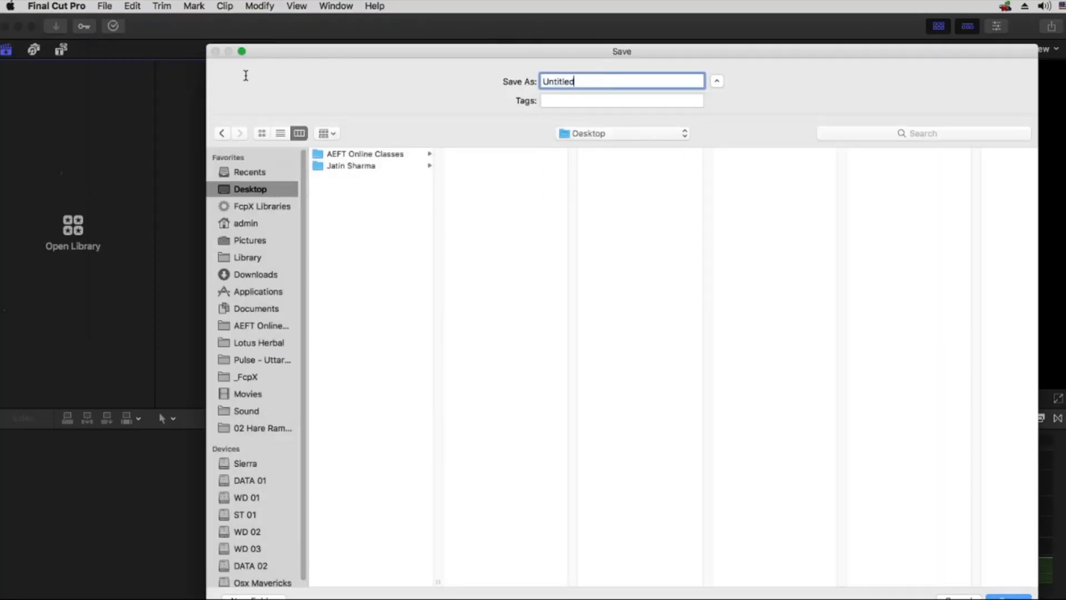
type("Edit to share")
key("Return")
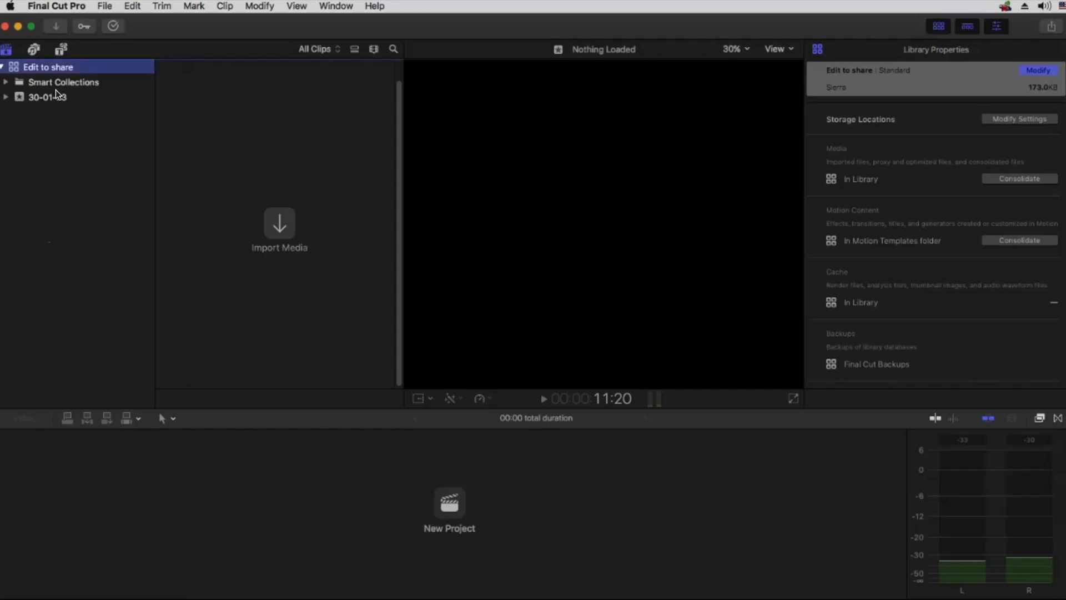
Switch to Finder, close the Proxy Media window and import all Car Shots clips into the 30-01-23 event.
key("super+Tab")
left_click(623, 365)
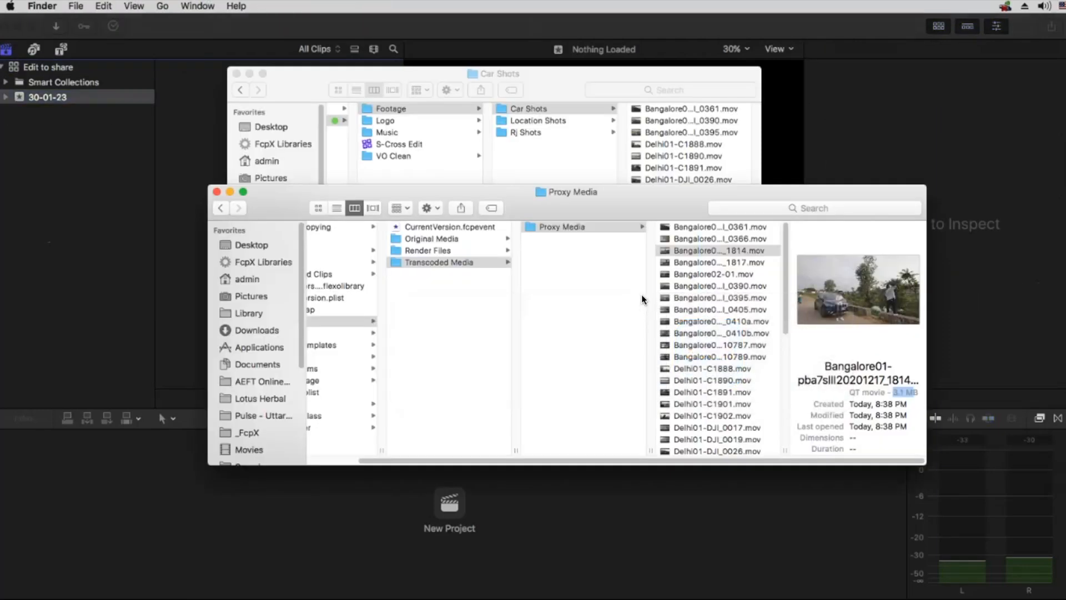
left_click(228, 192)
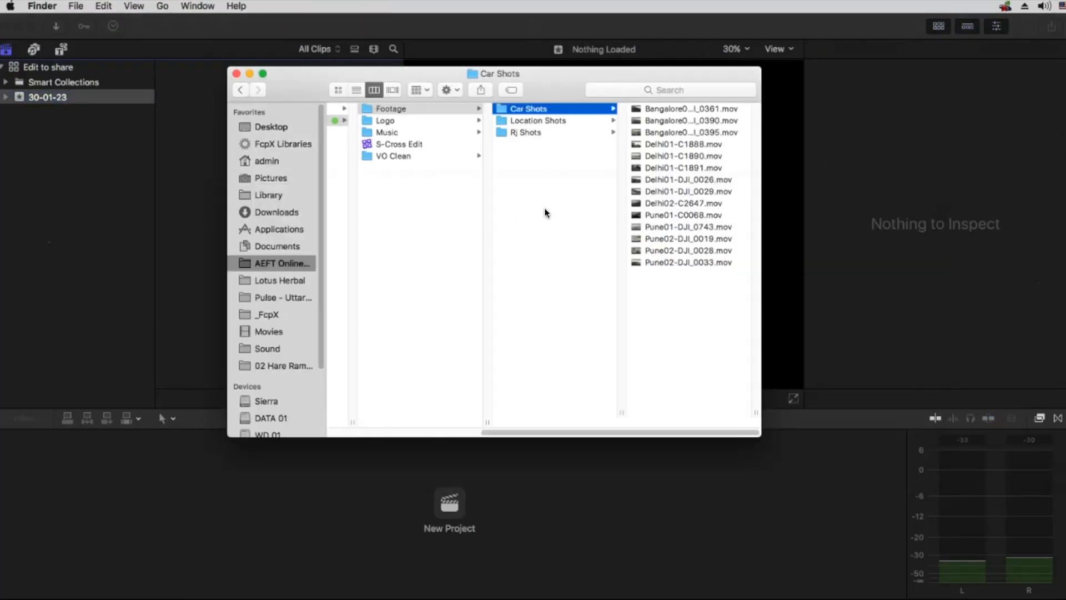
left_click(655, 109)
left_click(554, 258, "shift")
left_click_drag(524, 114, 190, 209)
left_click(174, 170)
Transcode all clips in the 30-01-23 event to proxy media.
left_click(193, 121)
key("cmd+a")
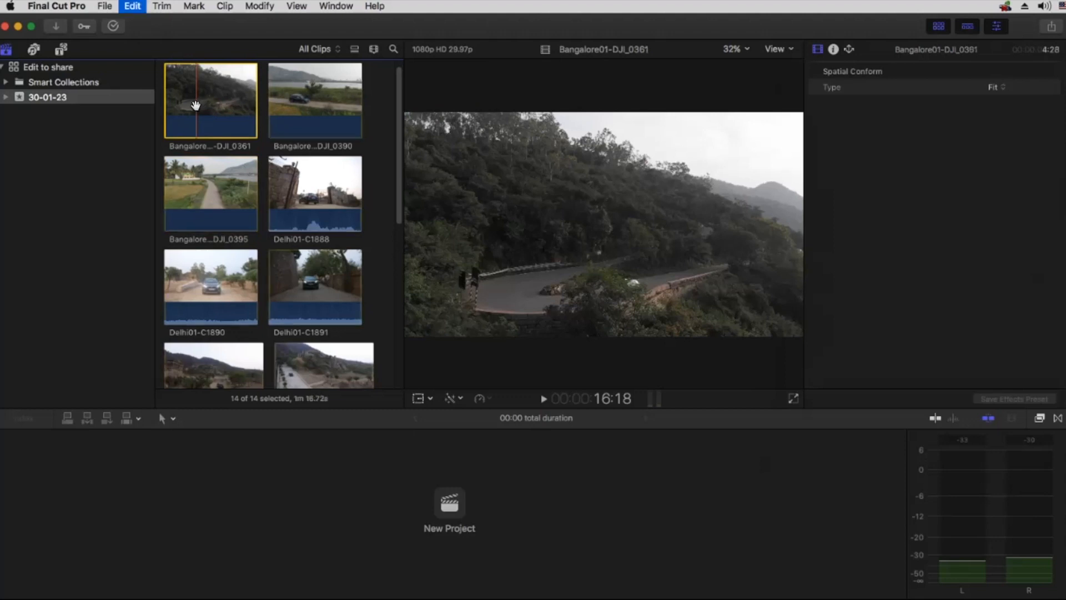
right_click(200, 102)
left_click(245, 218)
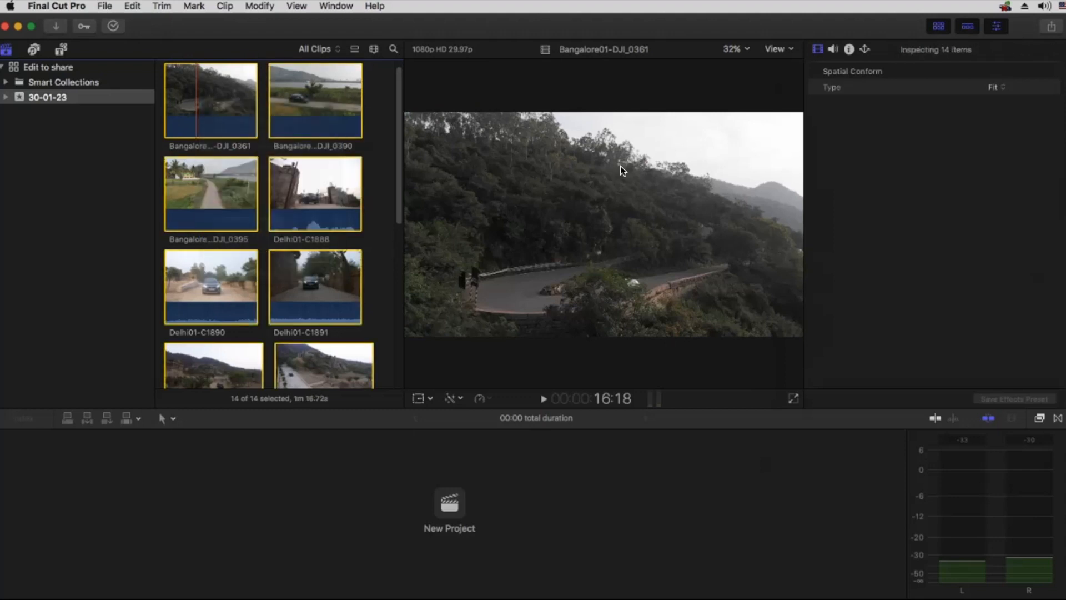
left_click(639, 134)
Set viewer playback to Proxy and check the event's clip thumbnails while the proxies are generated.
left_click(779, 49)
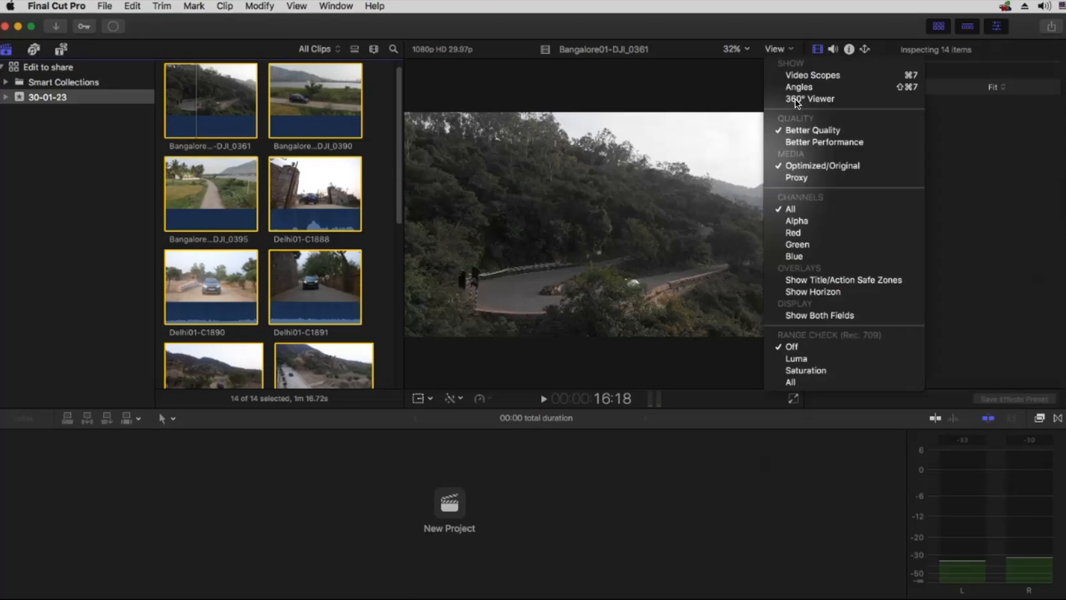
left_click(798, 173)
scroll(242, 206, "down", 1)
scroll(243, 208, "up", 2)
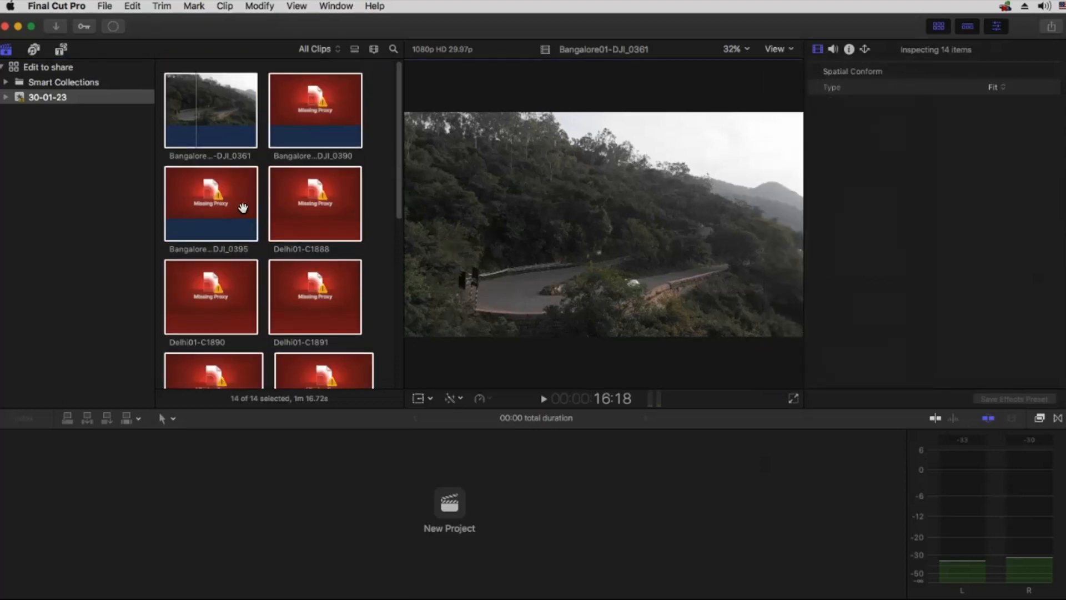
scroll(262, 206, "down", 5)
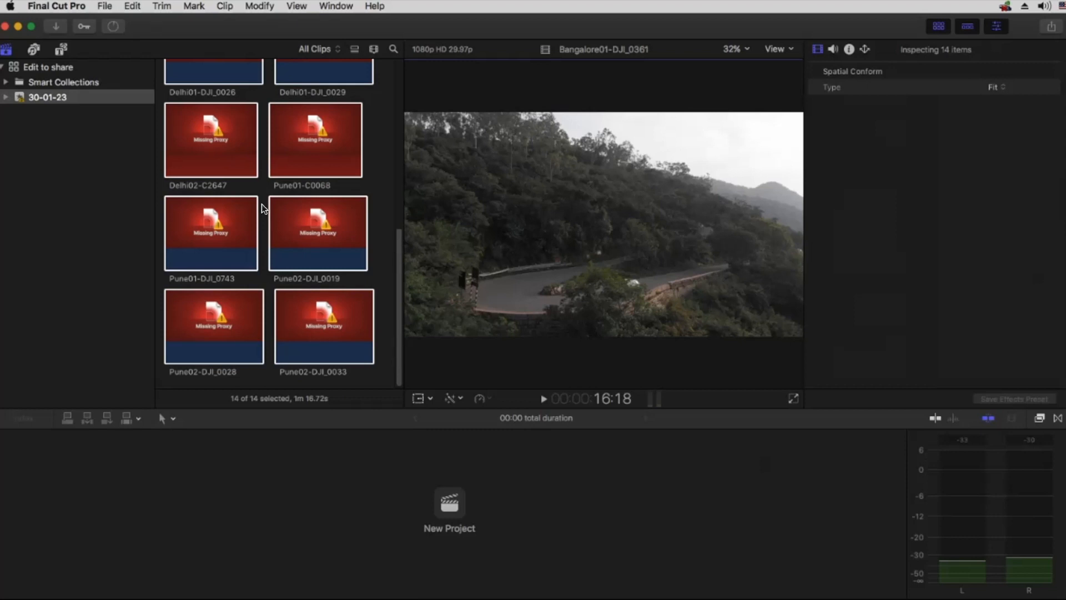
scroll(263, 214, "up", 3)
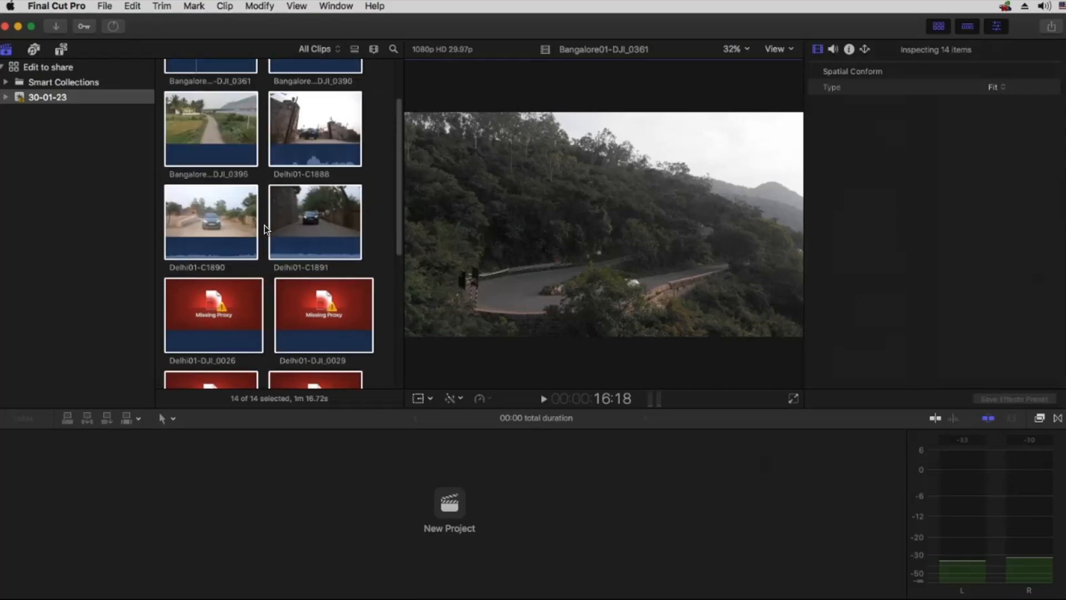
scroll(264, 225, "down", 3)
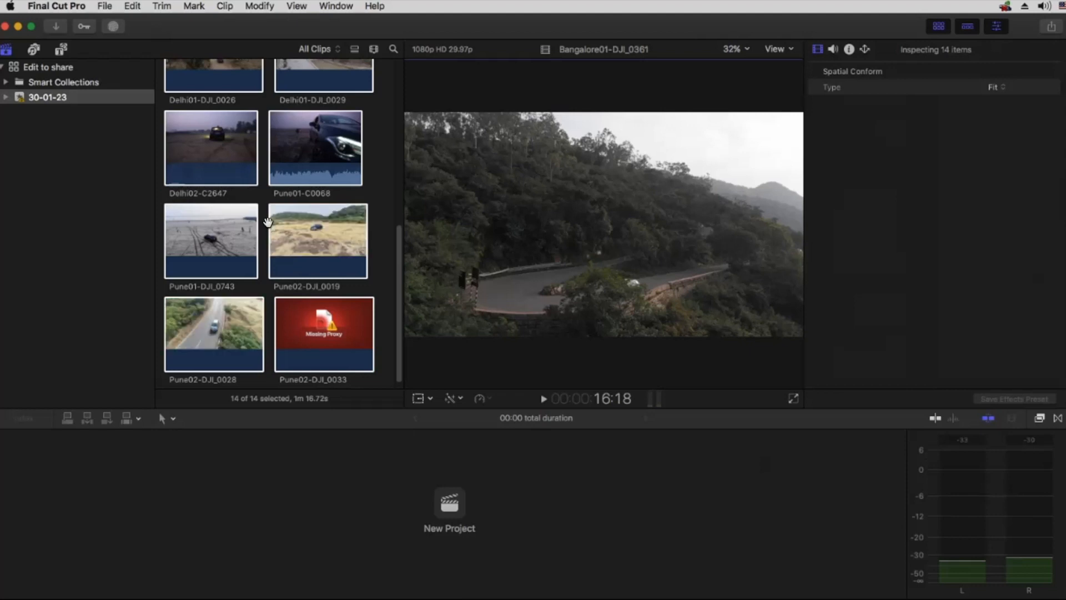
Reveal the Edit to share library in Finder, compress it into a zip archive and select the archive to check its details.
left_click(28, 69)
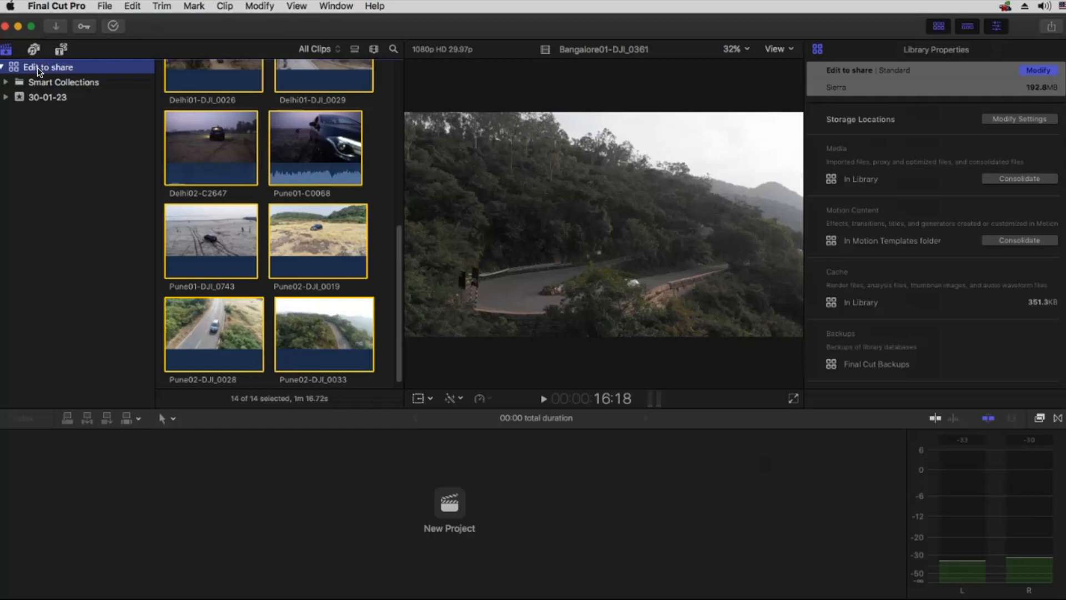
right_click(40, 64)
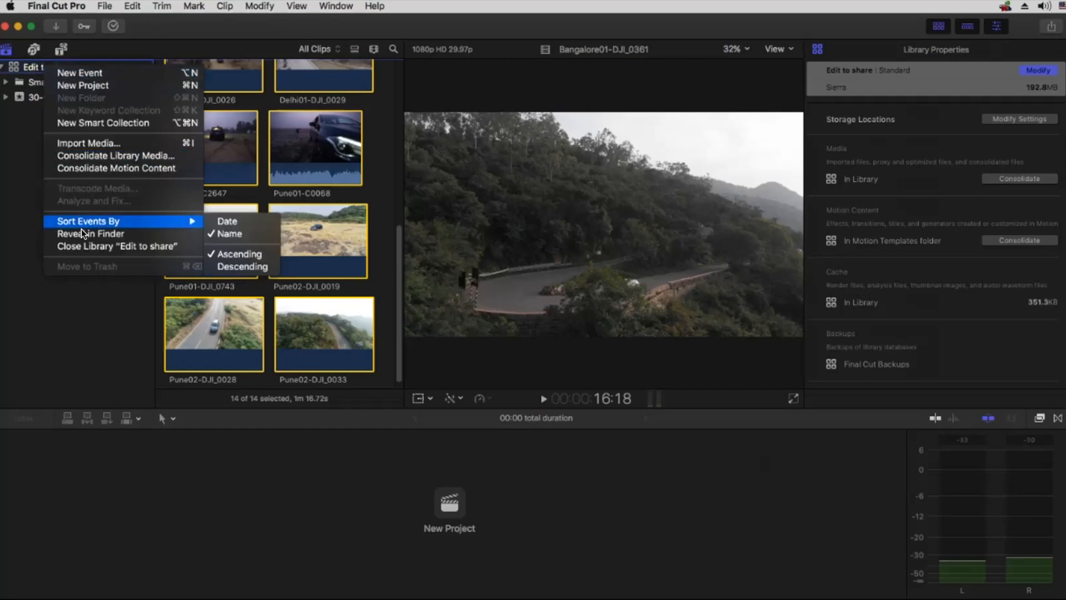
left_click(95, 233)
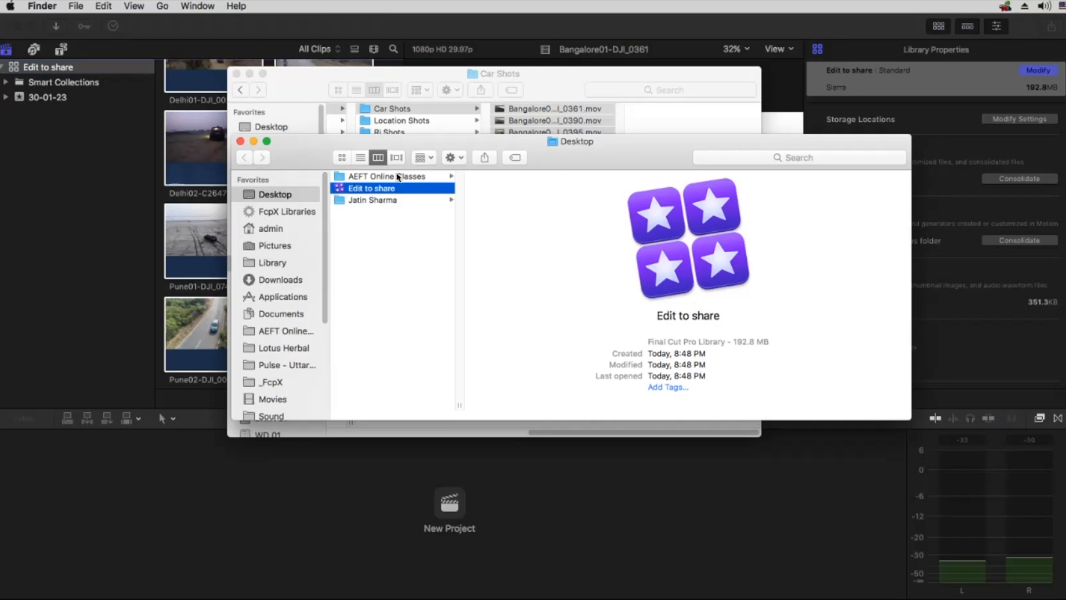
right_click(359, 187)
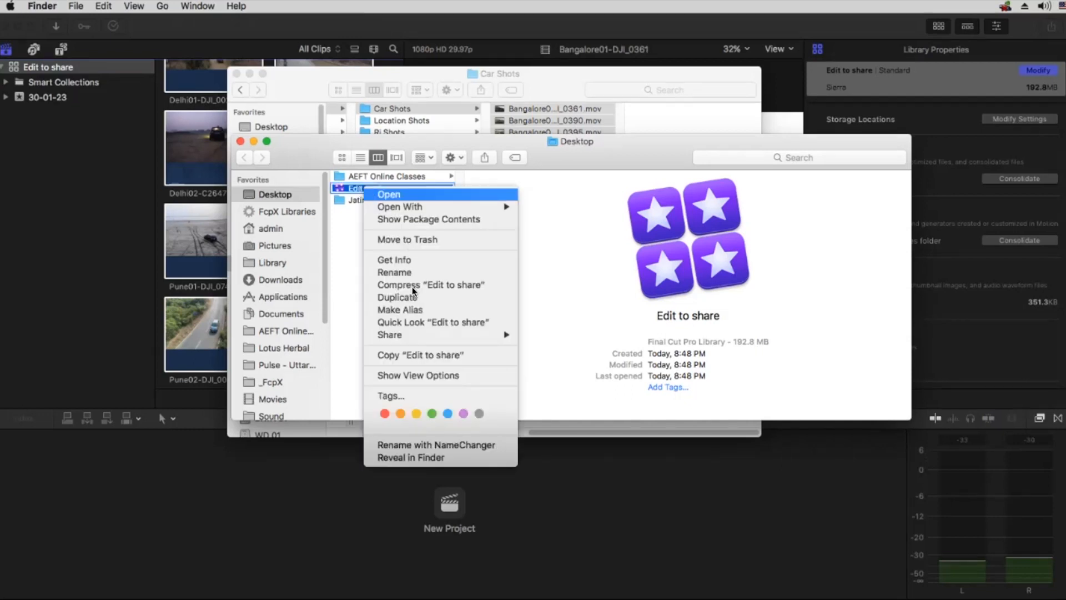
left_click(441, 284)
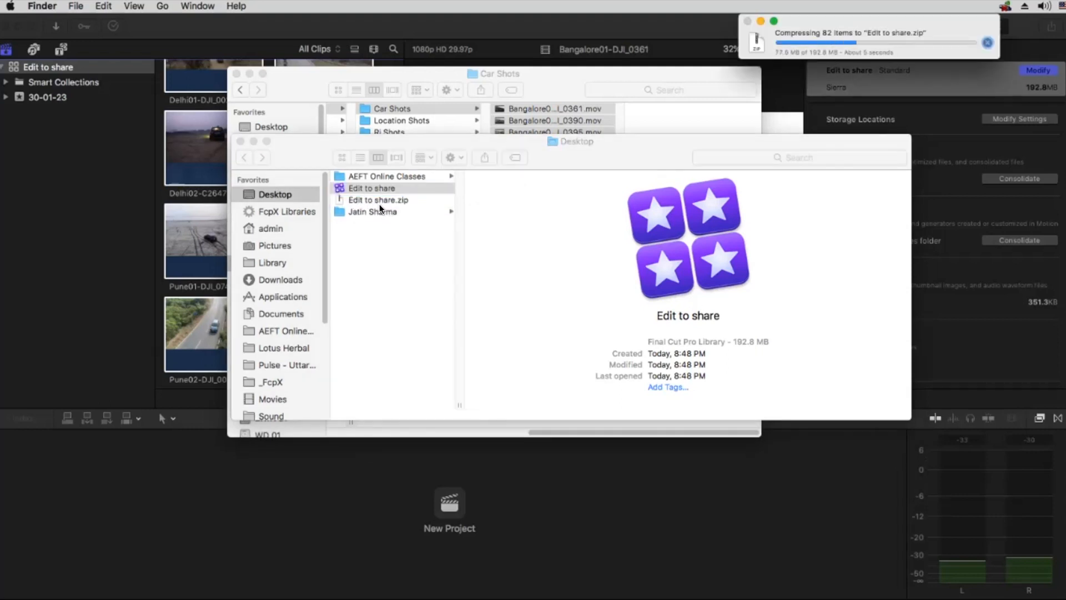
left_click(378, 198)
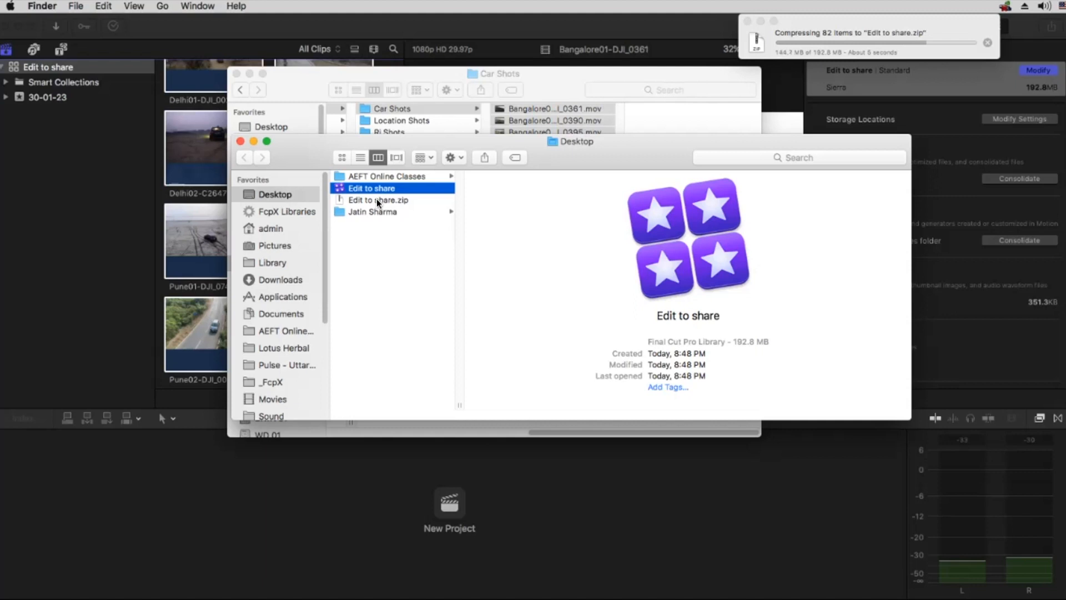
left_click(377, 200)
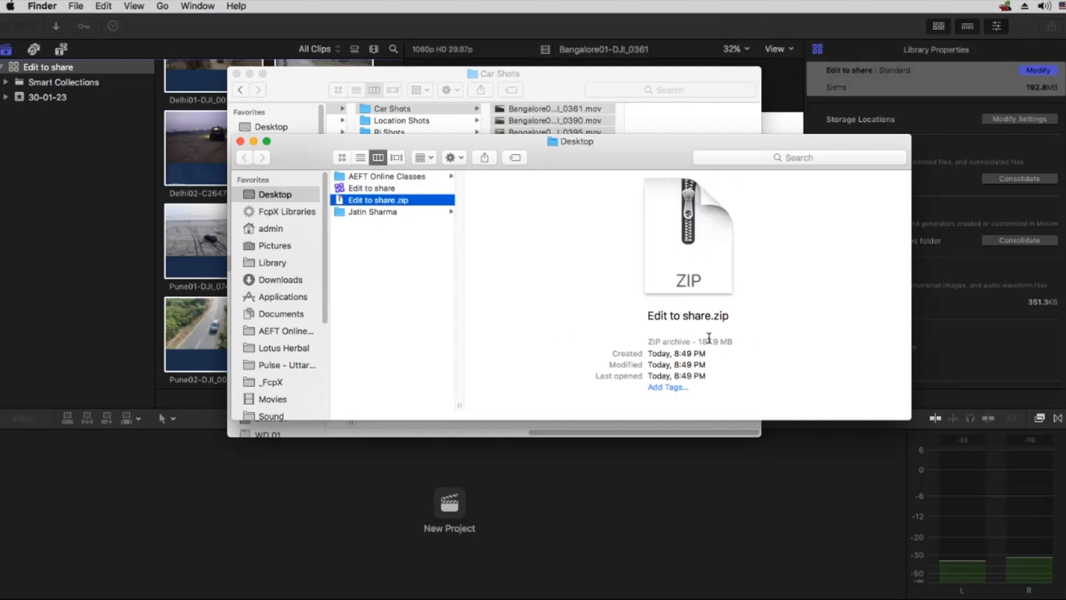
Move the uncompressed Edit to share library to the Trash and close that library in Final Cut Pro.
left_click(345, 185)
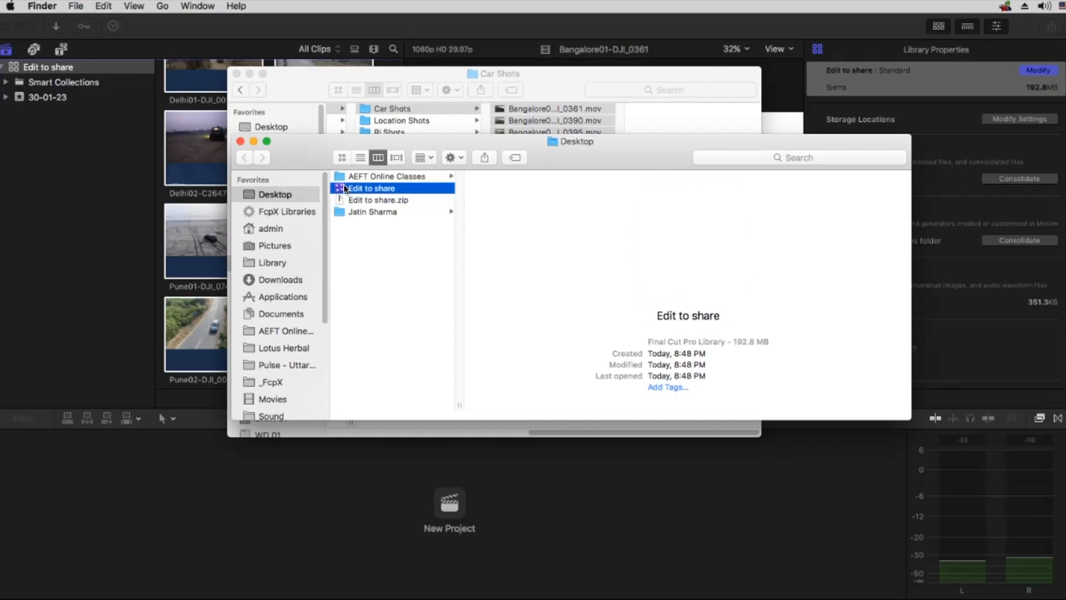
key("super+BackSpace")
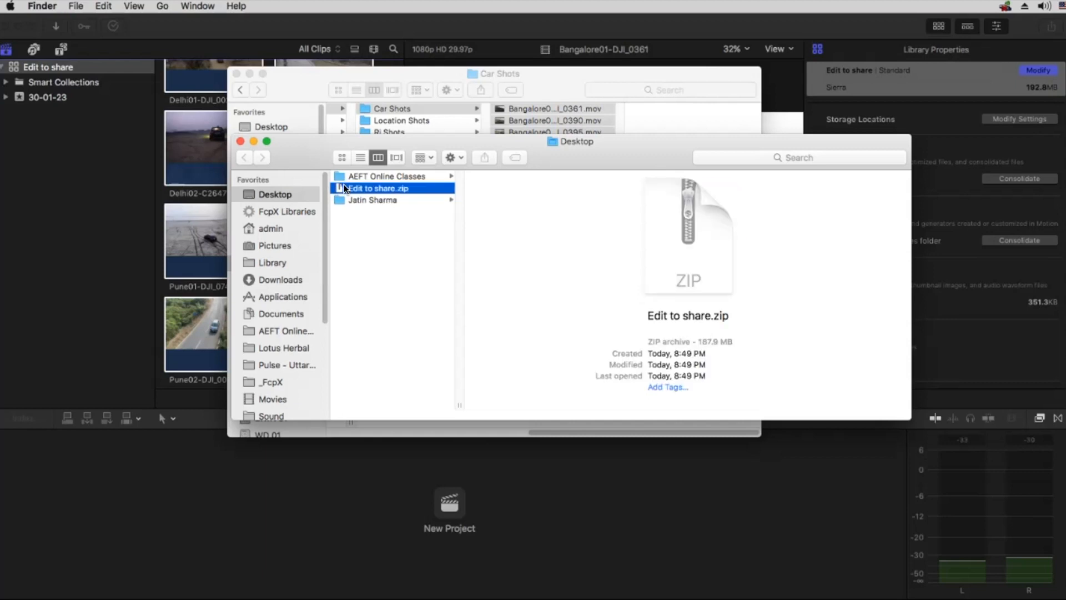
left_click(90, 190)
left_click(111, 7)
left_click(128, 54)
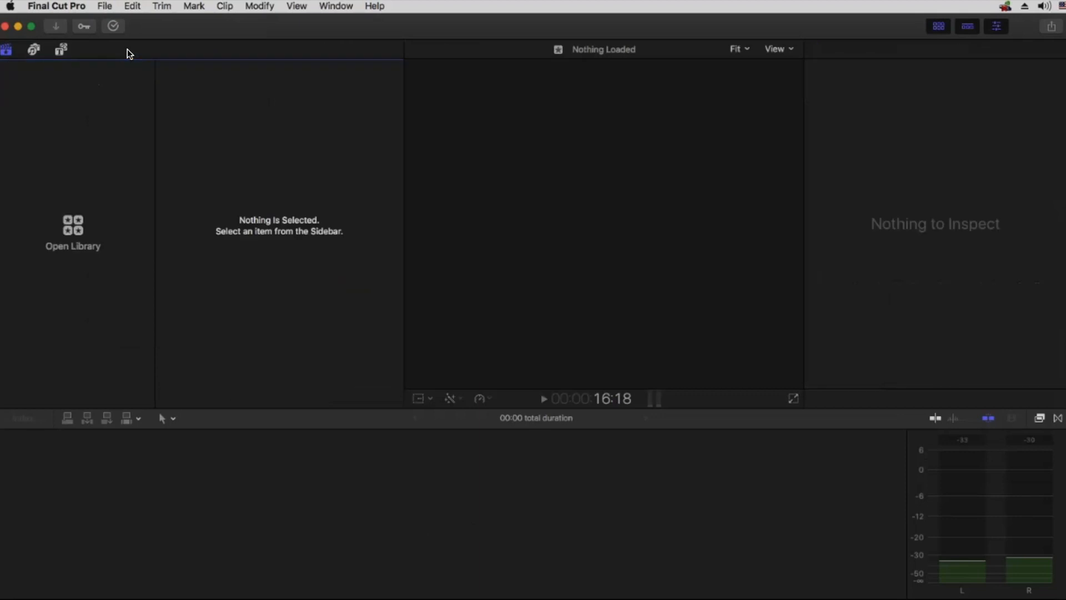
Return to Finder, extract Edit to share.zip on the Desktop and move the zip archive to the Trash.
key("super+Tab")
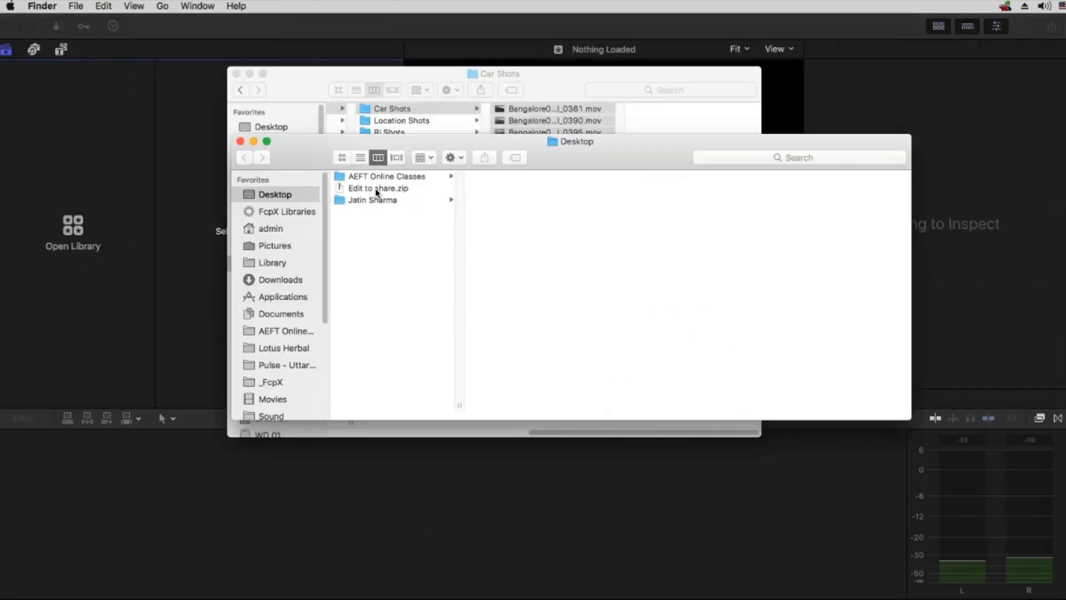
left_click(375, 192)
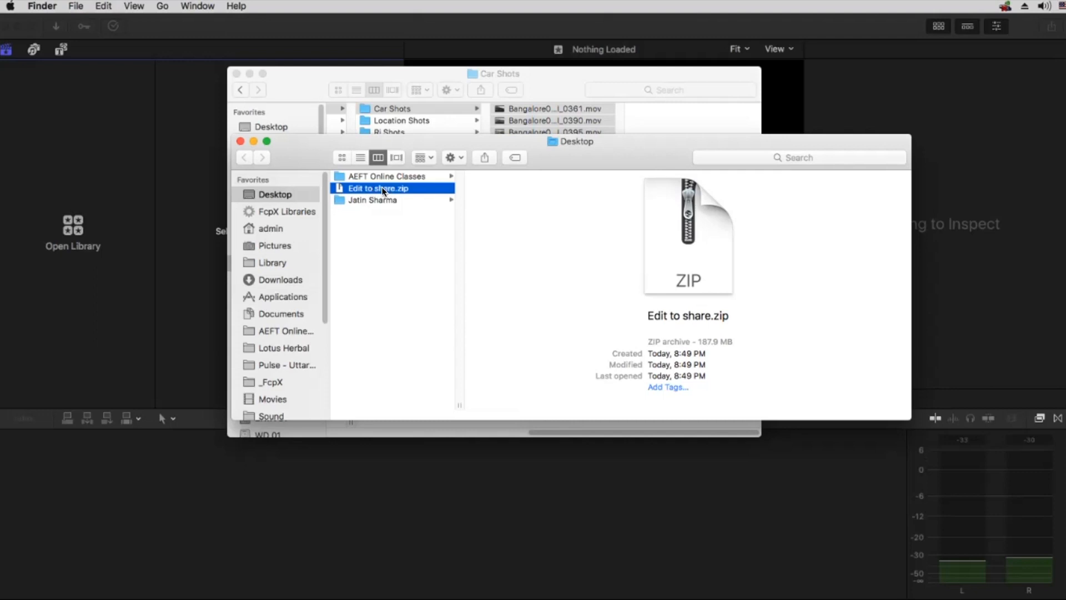
double_click(340, 189)
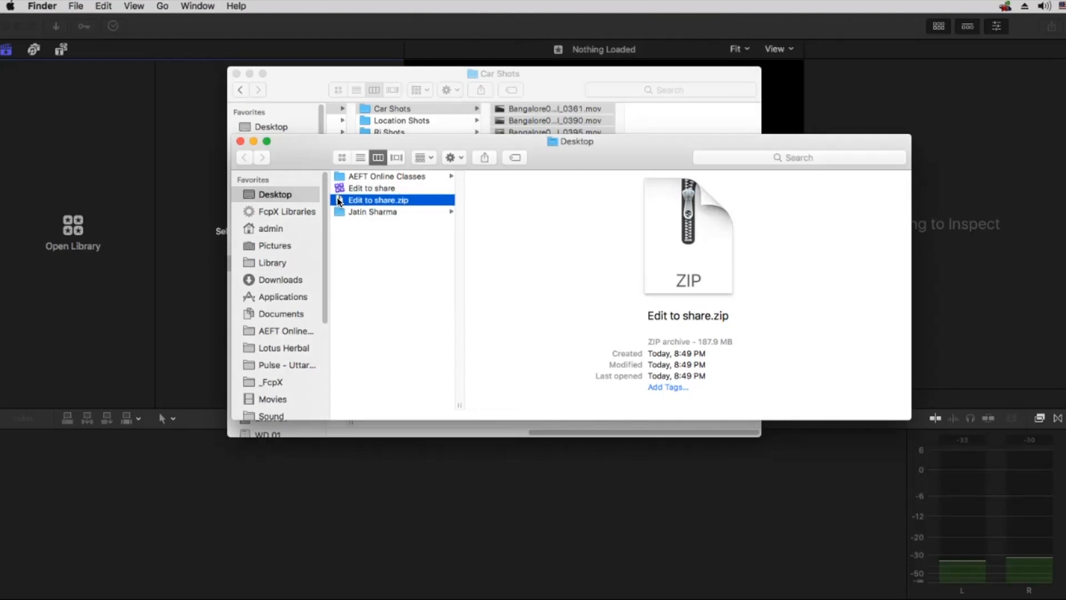
key("super+BackSpace")
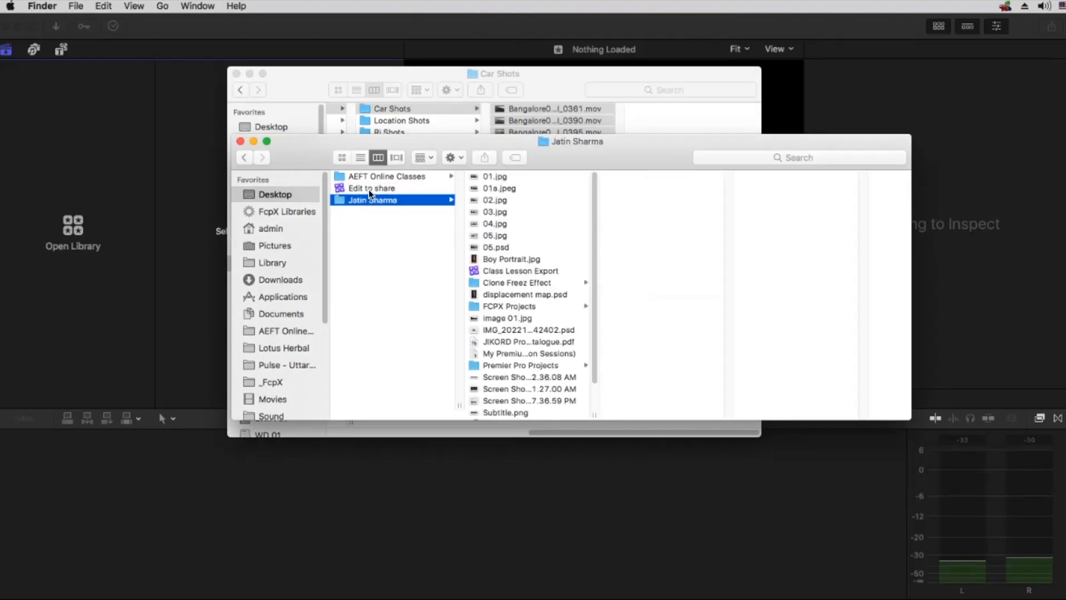
Rename the extracted library by appending a hyphen, the editor's first name and the word Cut.
left_click(373, 188)
left_click(391, 188)
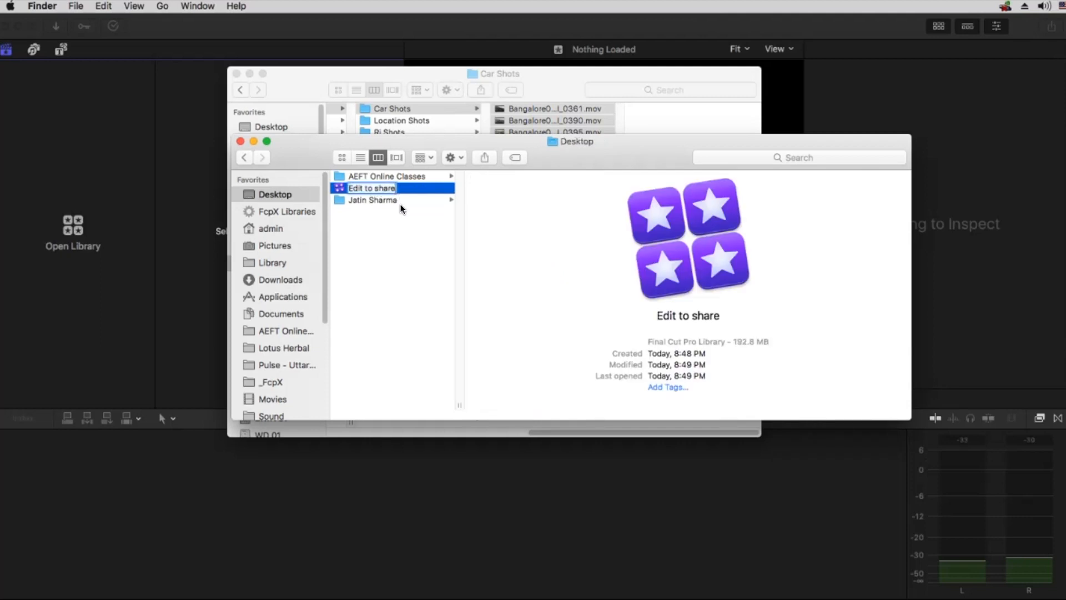
type("-Jatin Cut")
key("Return")
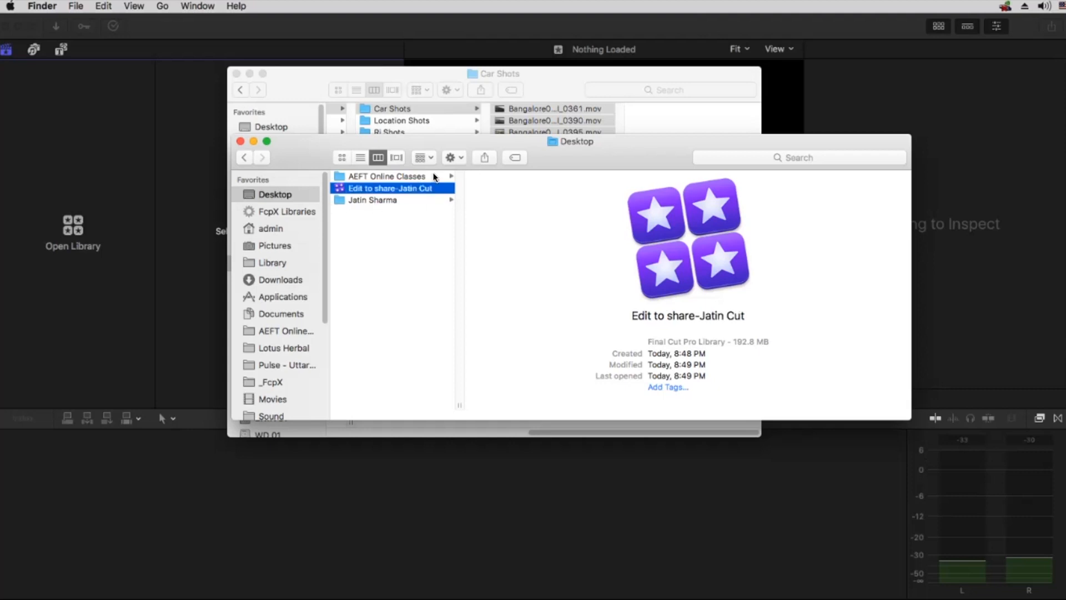
Open the renamed library in Final Cut Pro and set viewer playback to Optimized/Original.
double_click(343, 186)
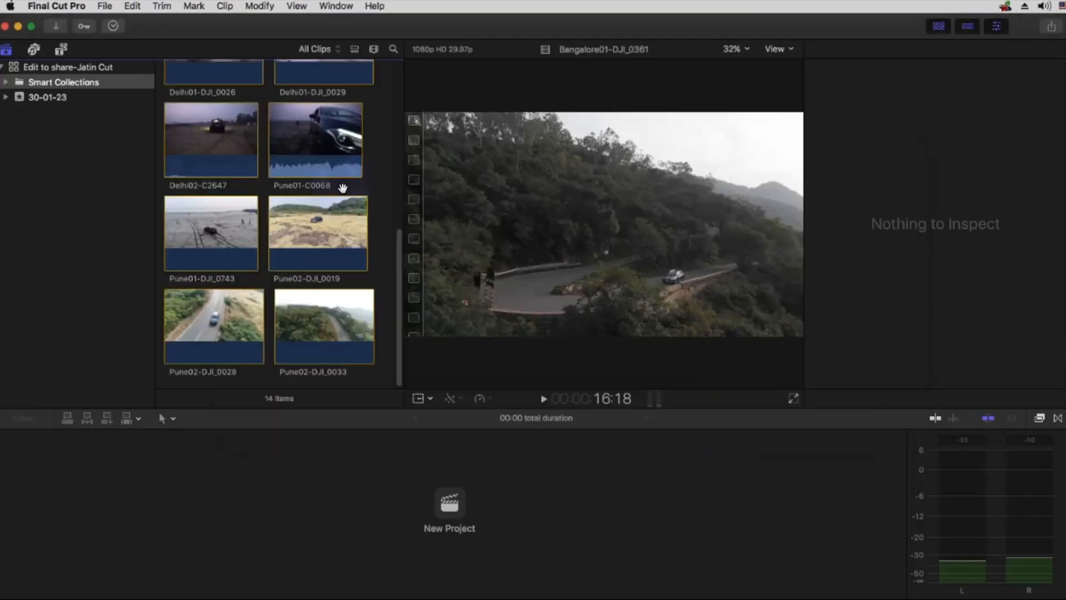
left_click(776, 50)
left_click(796, 165)
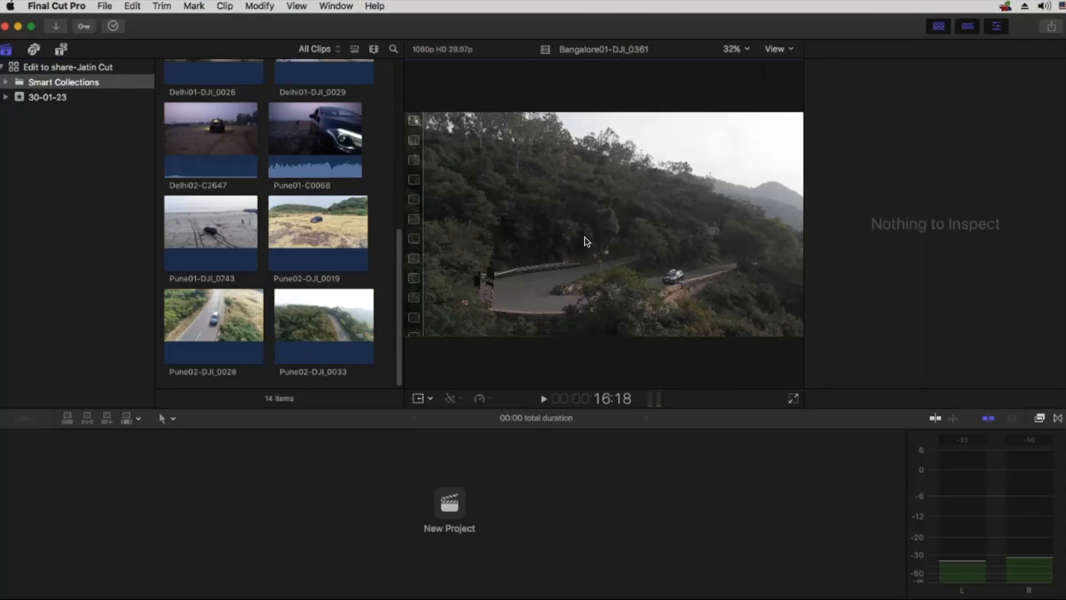
Switch to the S-Cross Footage folder in Finder, return to Final Cut Pro and check the library's clips.
key("super+Tab")
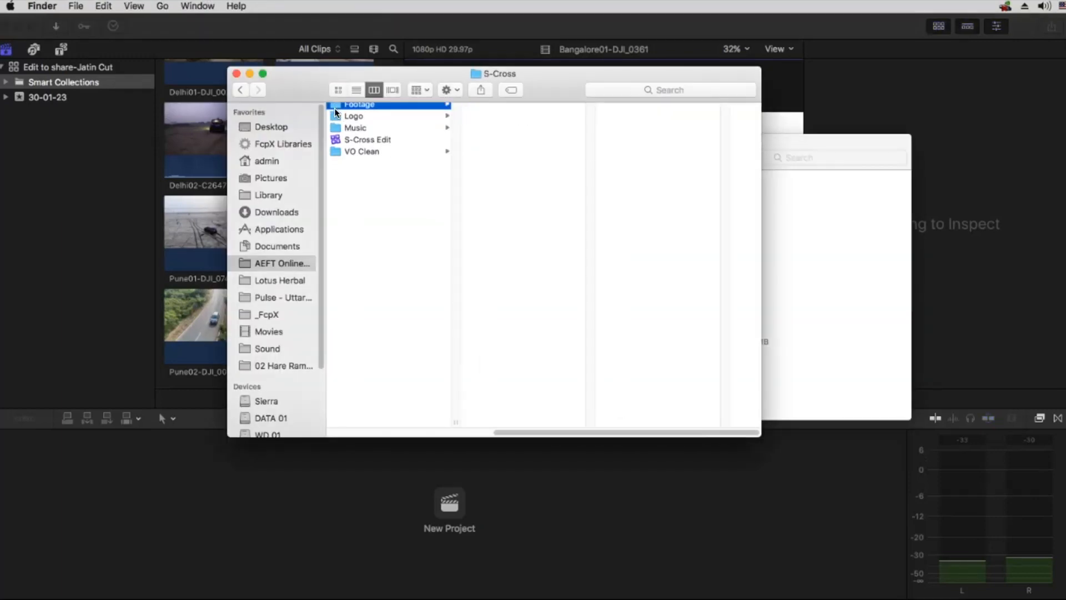
left_click(213, 165)
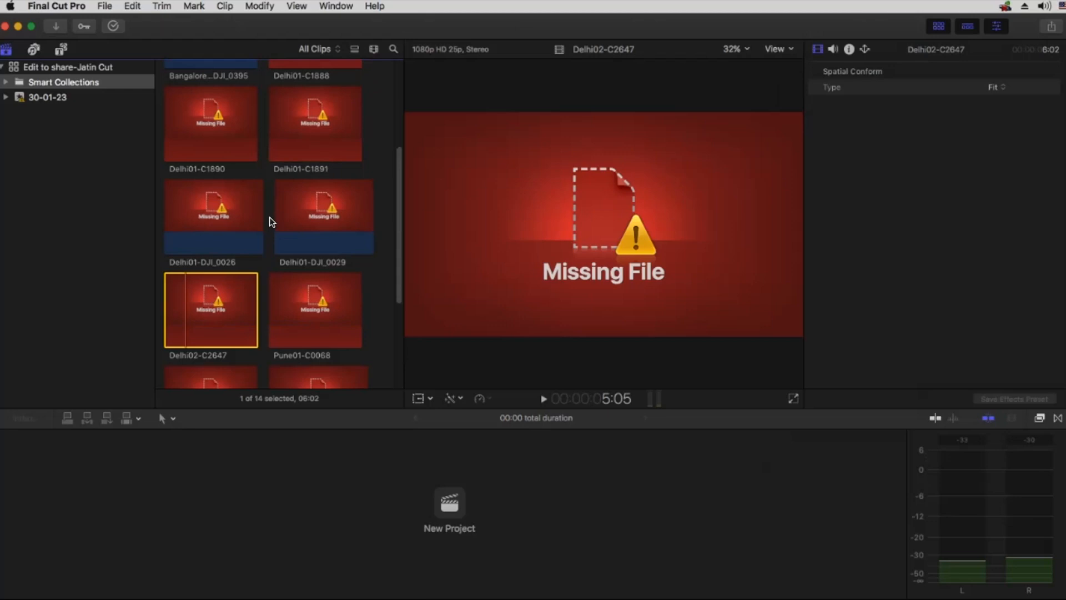
scroll(265, 212, "up", 5)
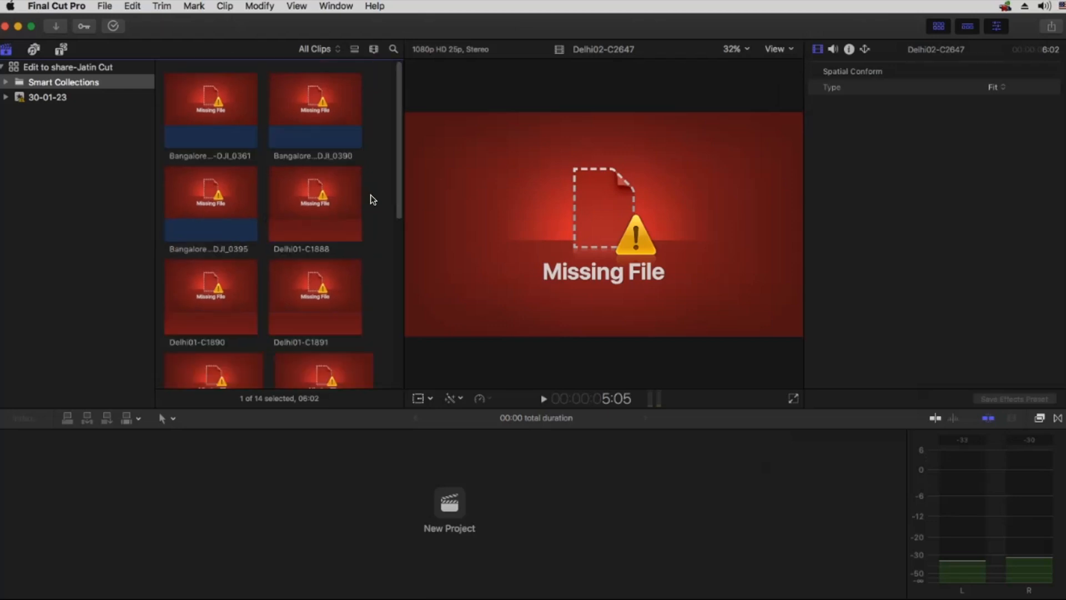
Set viewer playback to Proxy and preview several of the Bangalore and Delhi clips in the browser.
left_click(772, 49)
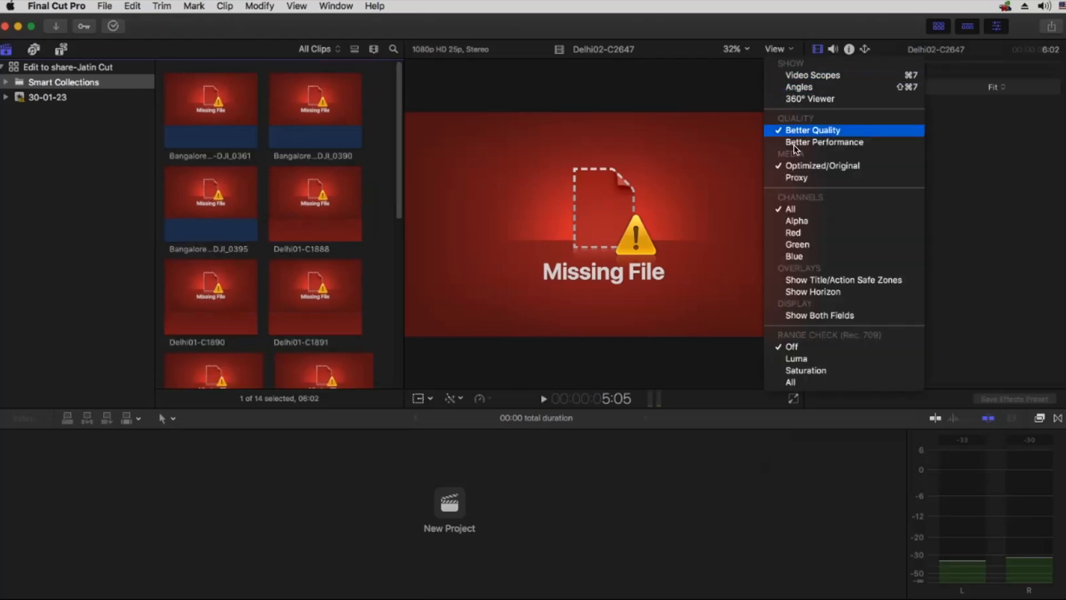
left_click(802, 181)
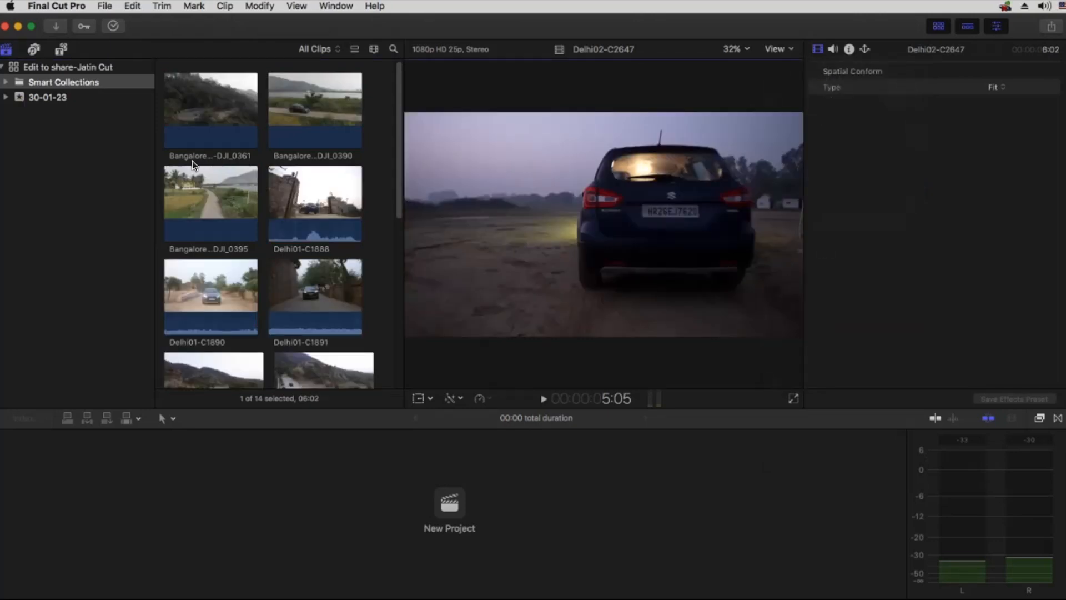
left_click(246, 119)
left_click(236, 194)
left_click(305, 235)
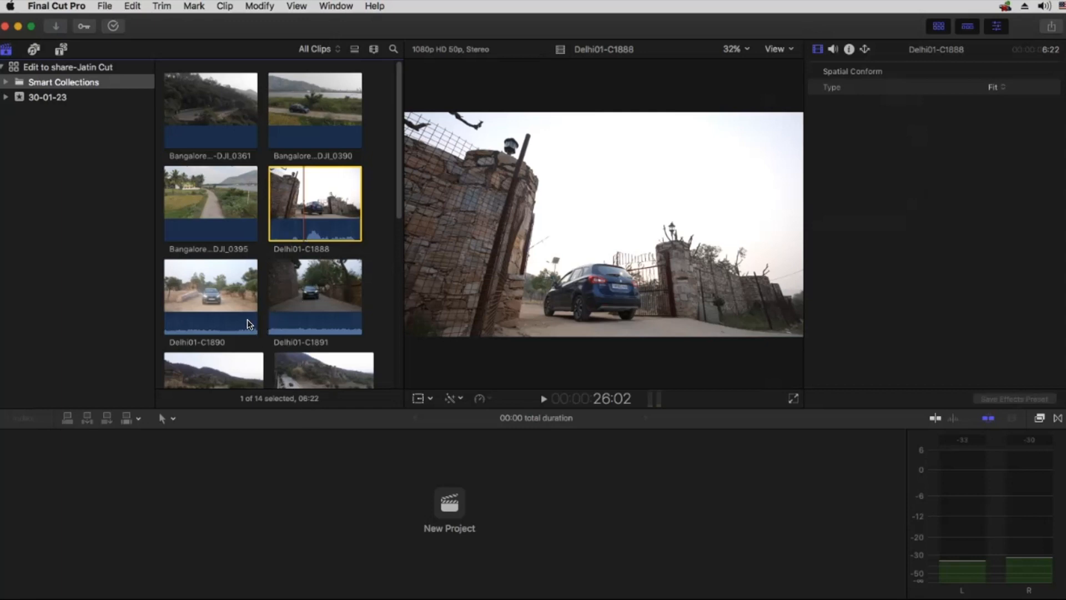
Create a new project with the default settings and append the Bangalore01-DJI_0361 and Delhi01-C1888 clips to its timeline.
left_click(450, 503)
left_click(717, 255)
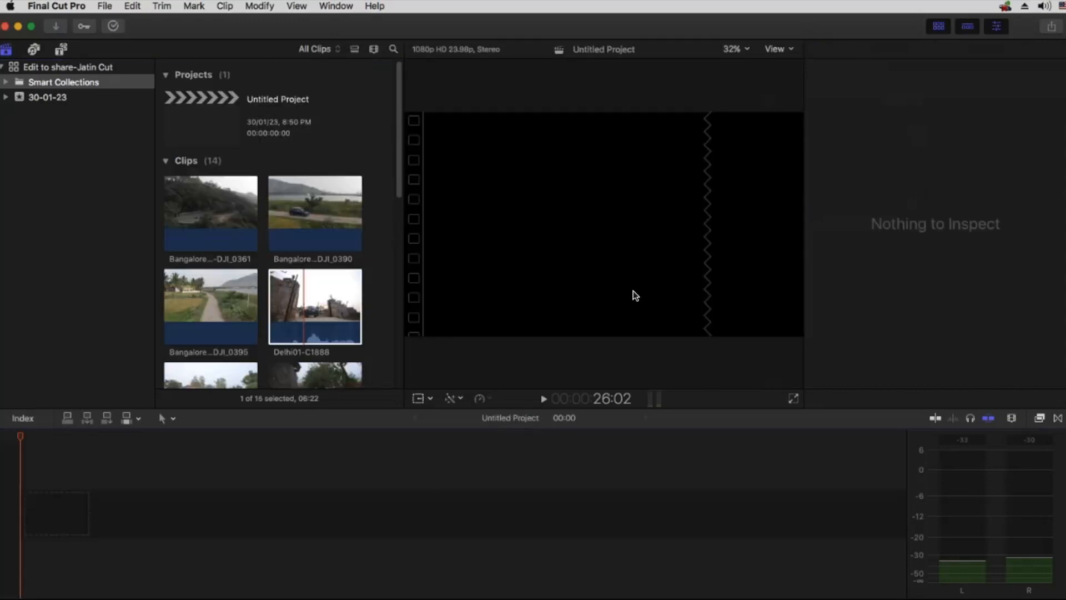
left_click(214, 224)
key("e")
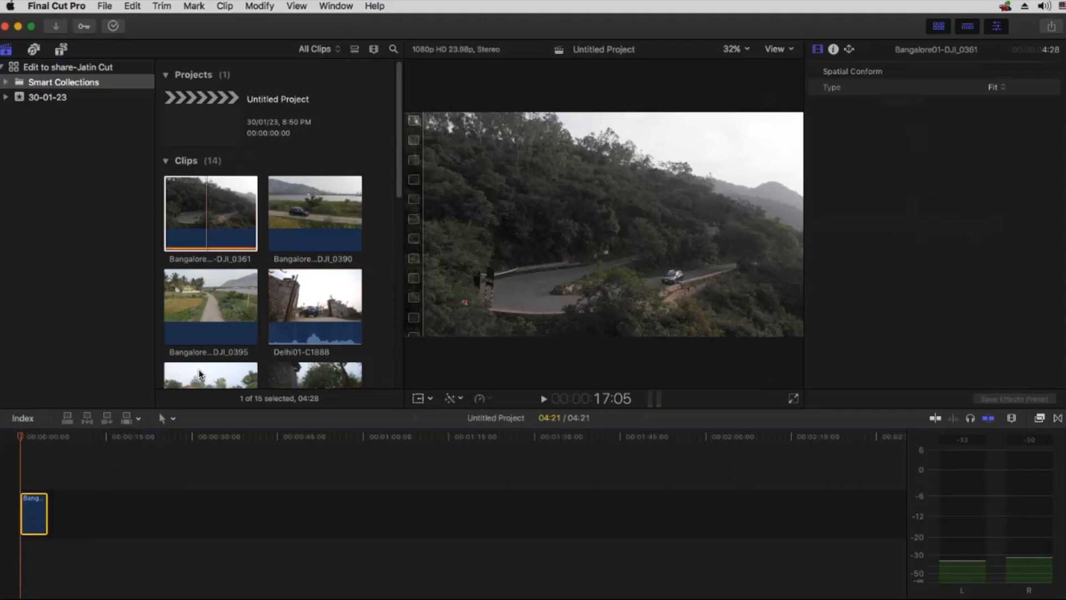
left_click(312, 318)
key("e")
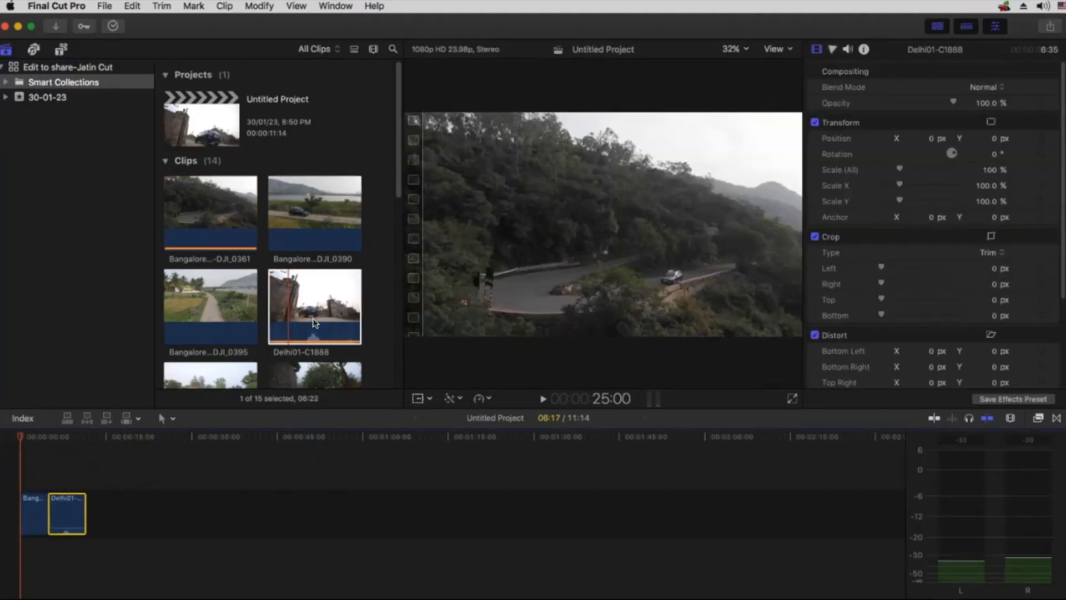
Append four more clips to the end of the timeline, including Pune01-DJI_0743 and Pune02-DJI_0033.
scroll(312, 317, "down", 3)
left_click(191, 329)
key("e")
left_click_drag(191, 329, 201, 491)
scroll(240, 328, "down", 6)
left_click_drag(202, 279, 257, 464)
scroll(277, 333, "down", 2)
left_click_drag(304, 338, 257, 518)
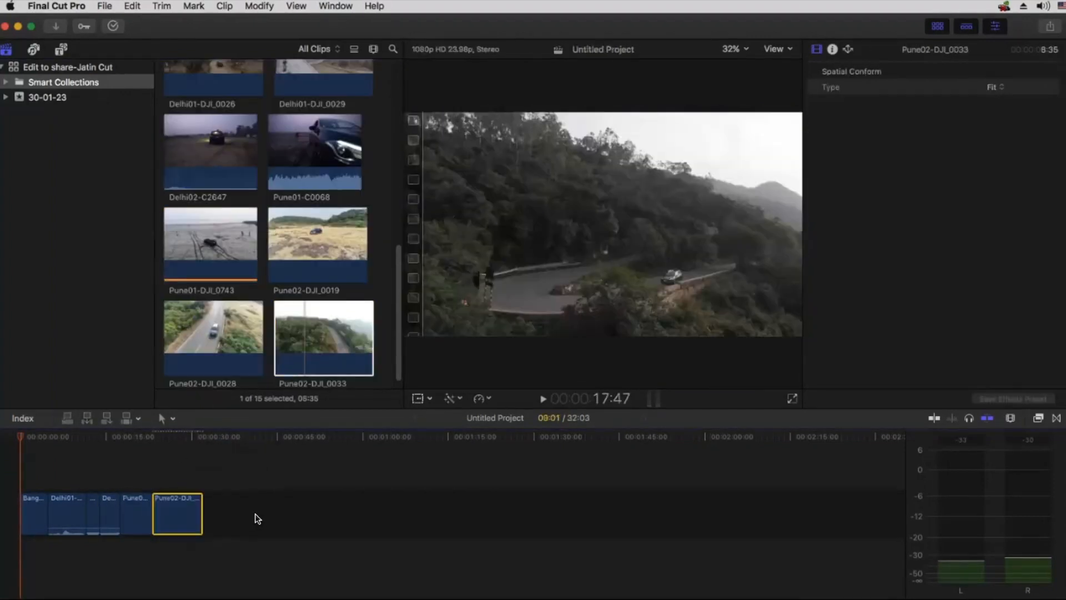
Create a new event named Music in the shared library.
left_click(104, 6)
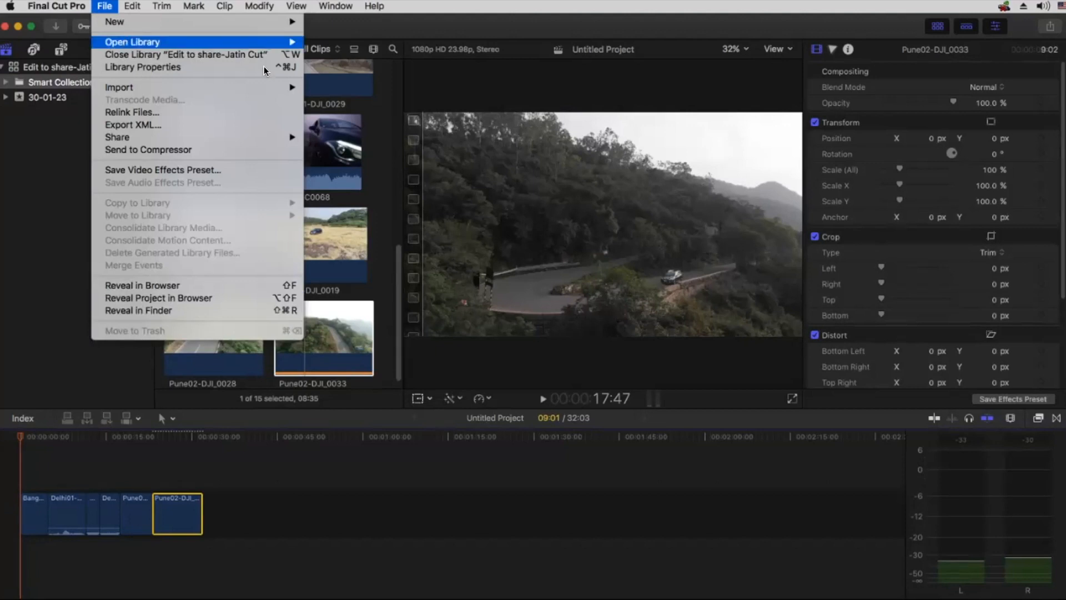
mouse_move(139, 23)
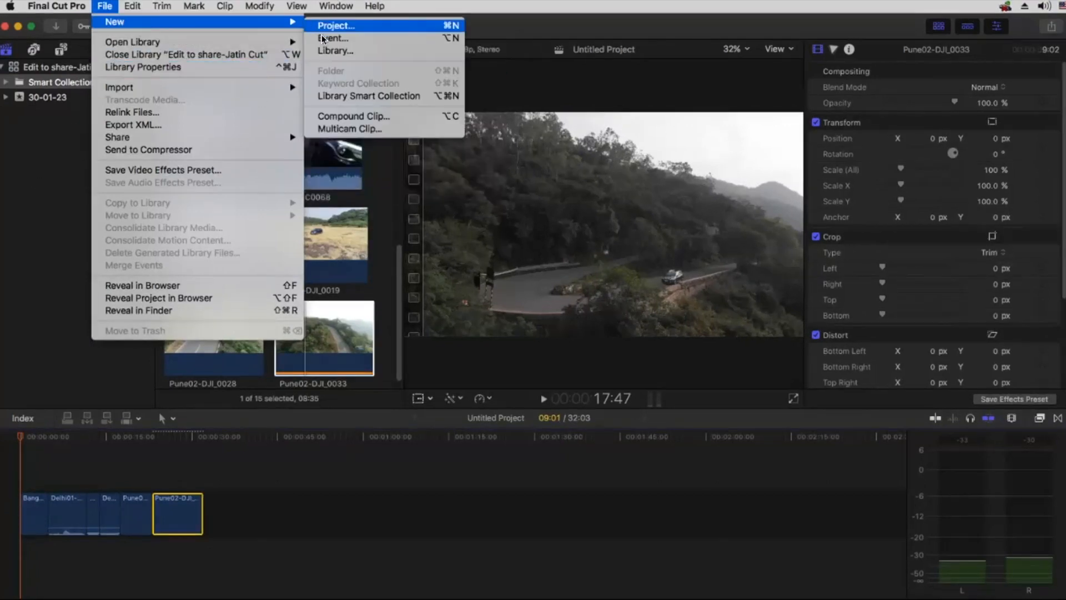
left_click(322, 39)
type("Music")
key("Return")
Import Scross jingle 35 sec.mp3 from Finder's Music folder into the Music event and place it beneath the clips at the timeline start.
key("super+Tab")
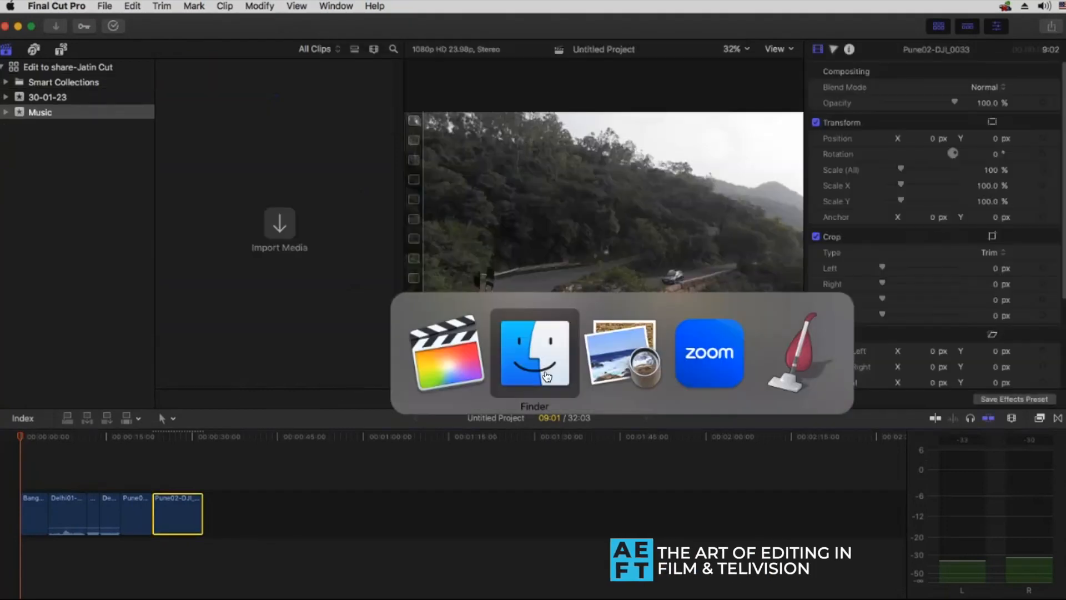
left_click(547, 376)
left_click(402, 120)
left_click_drag(496, 108, 204, 169)
left_click_drag(222, 114, 11, 559)
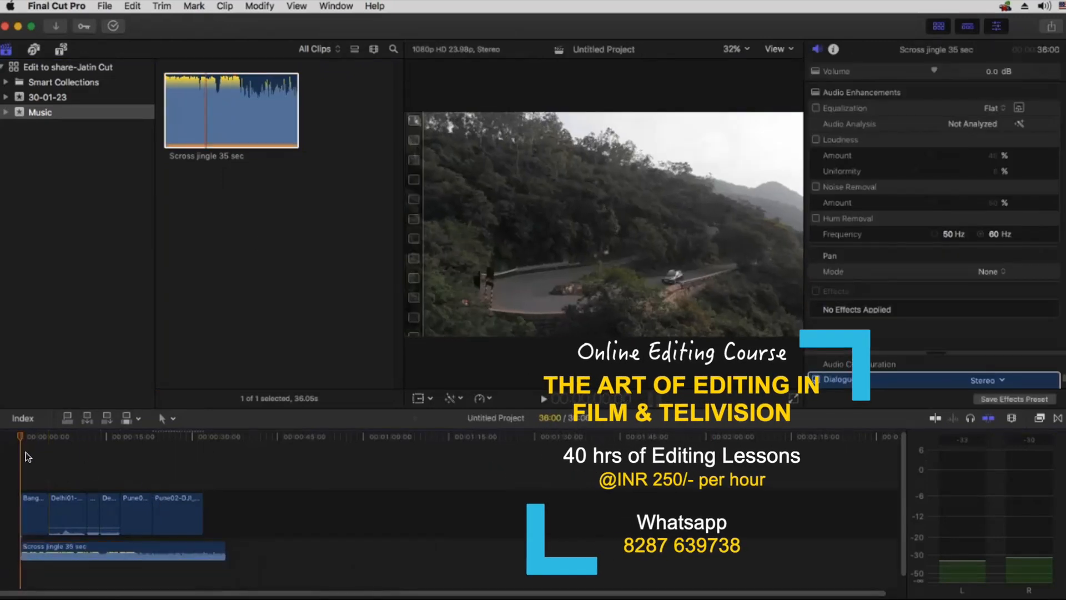
left_click(38, 465)
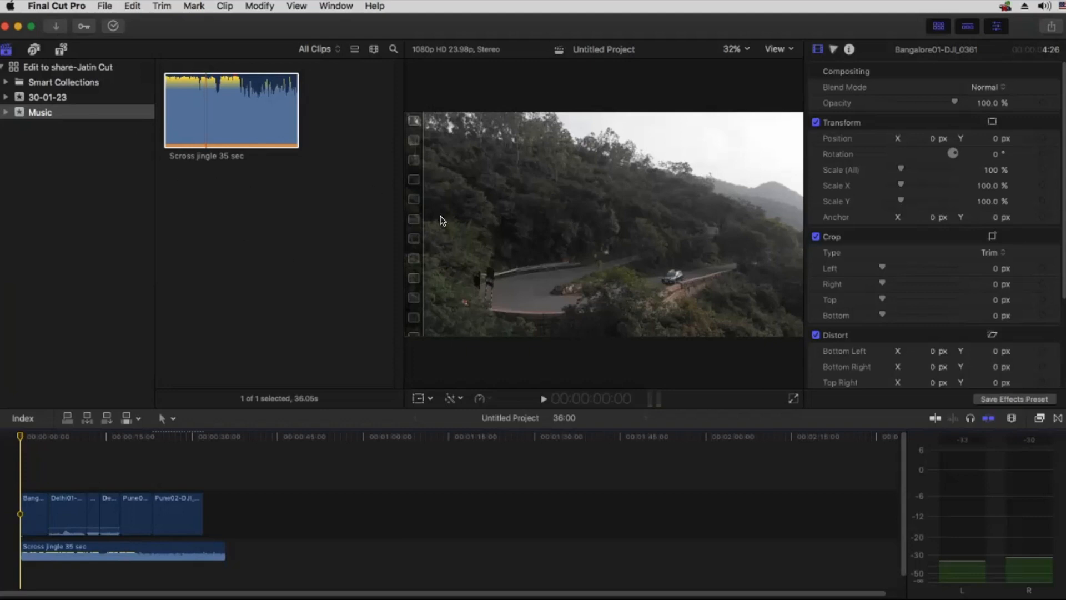
Switch to Finder and check the file size of the renamed shared library on the Desktop.
key("super+Tab")
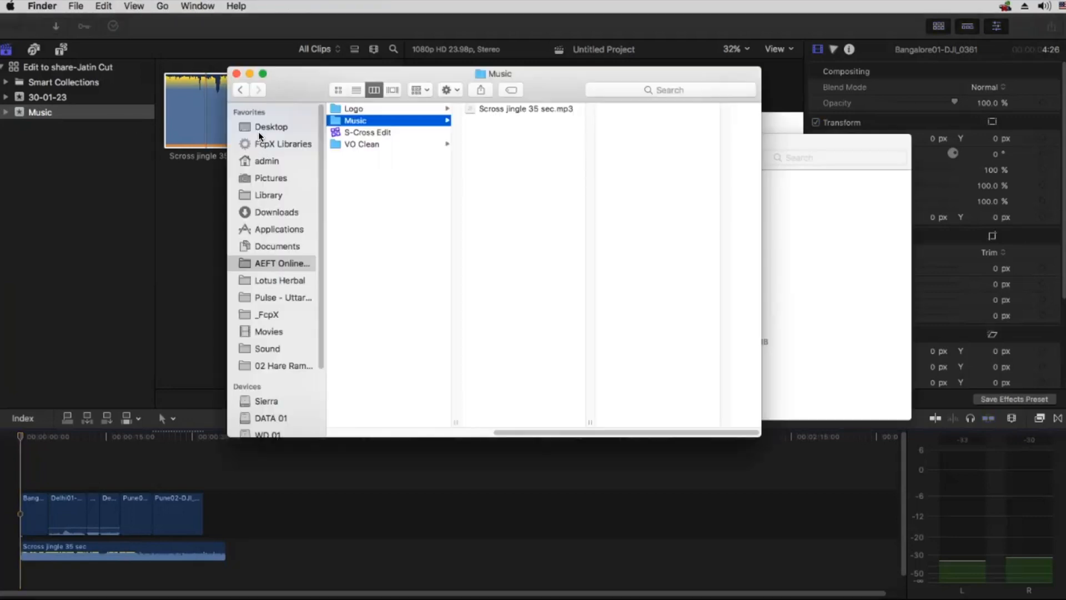
left_click(259, 132)
left_click(362, 121)
left_click_drag(670, 341, 705, 343)
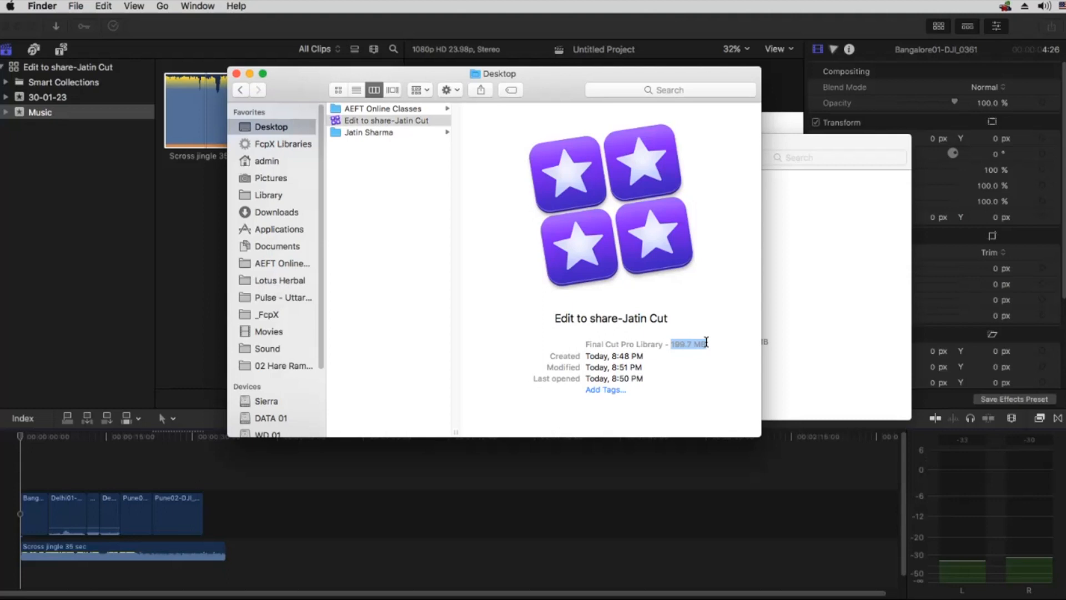
Point out the XML Export/Import line on the Media Management slide in Preview and return to Final Cut Pro.
key("super+Tab")
key("super+Tab")
left_click_drag(180, 222, 481, 260)
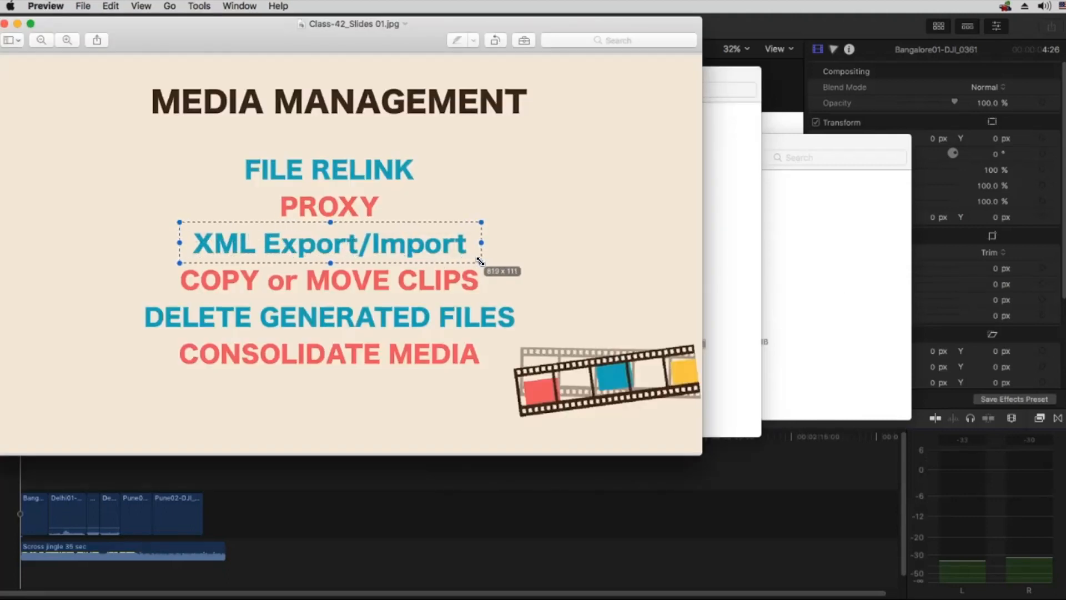
left_click(479, 272)
key("super+Tab")
key("super+Tab")
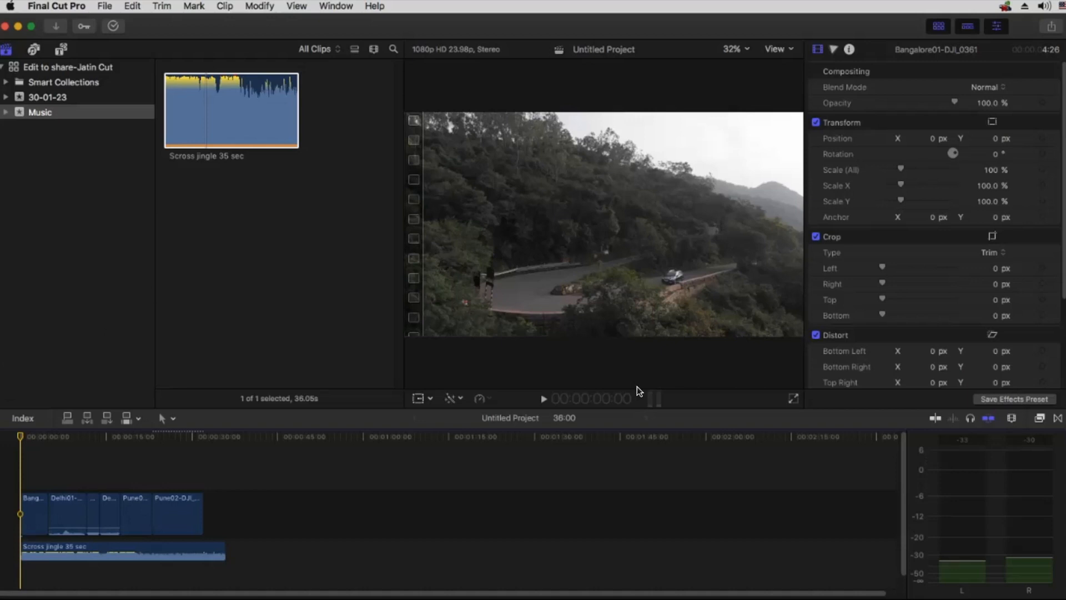
Export the project as XML to the Desktop, named SCros- followed by the editor's first name and Edit Cut.
left_click(105, 7)
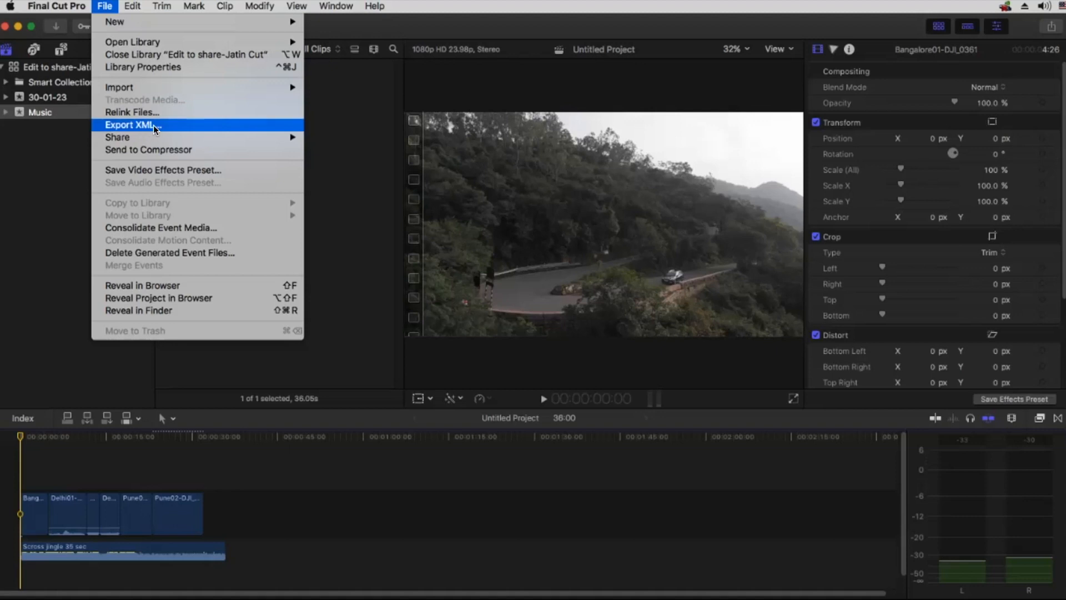
left_click(37, 227)
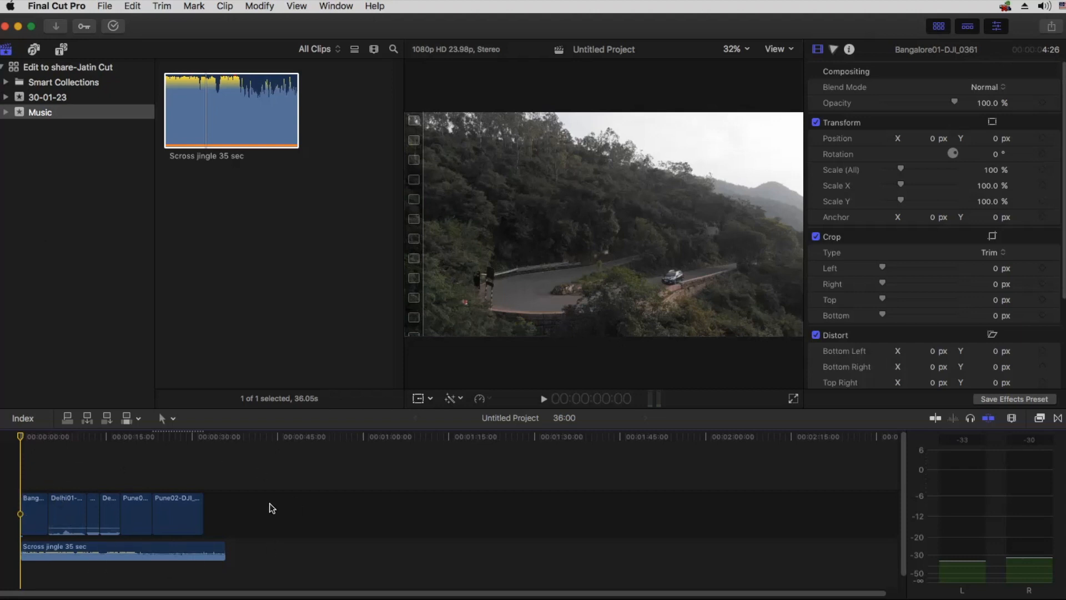
left_click(105, 7)
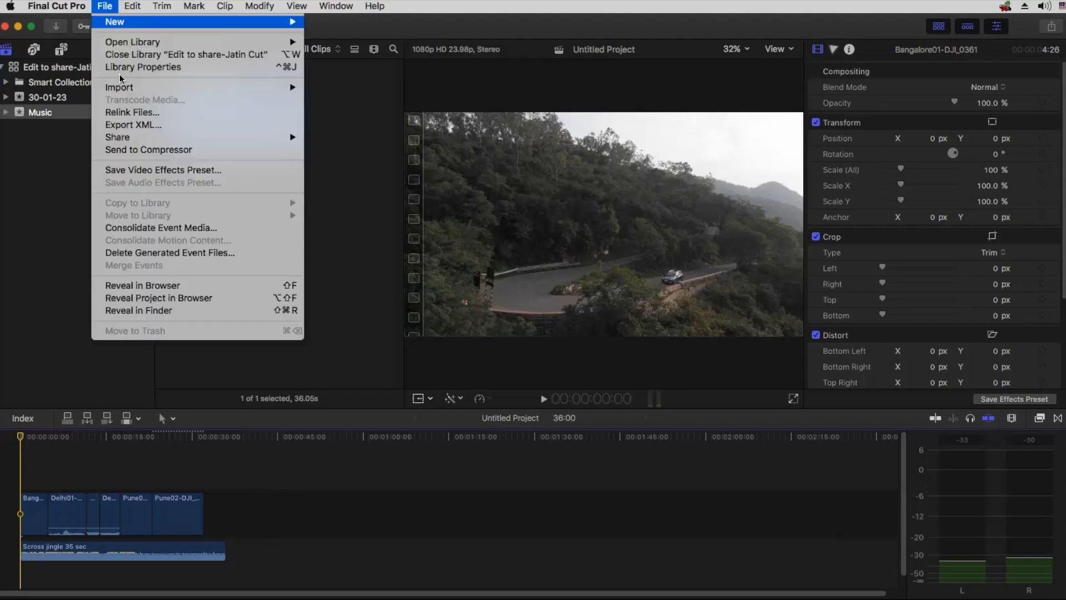
left_click(144, 126)
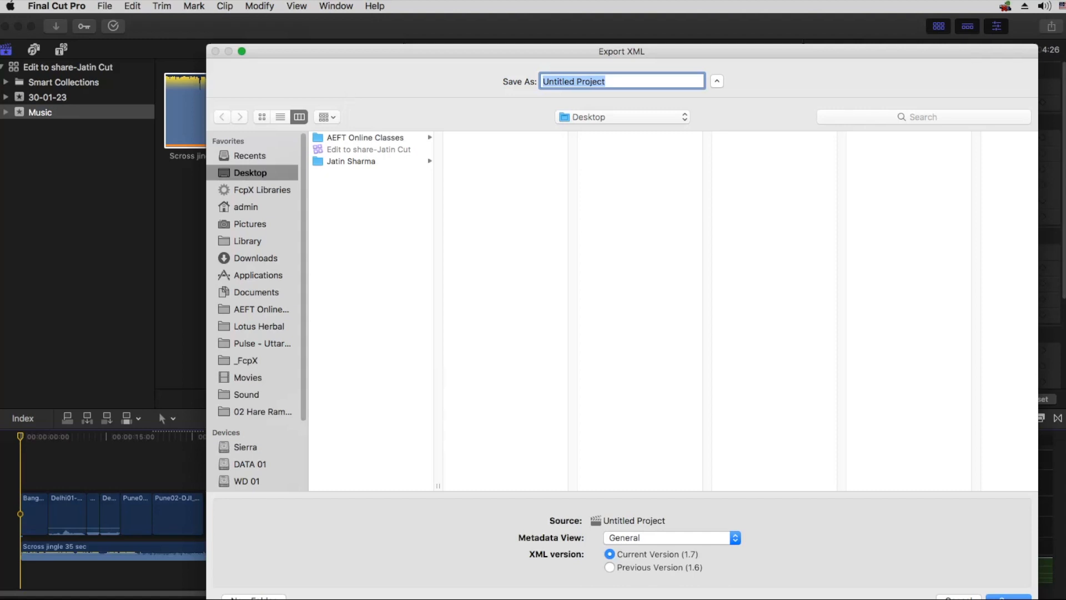
type("SCro")
type("s")
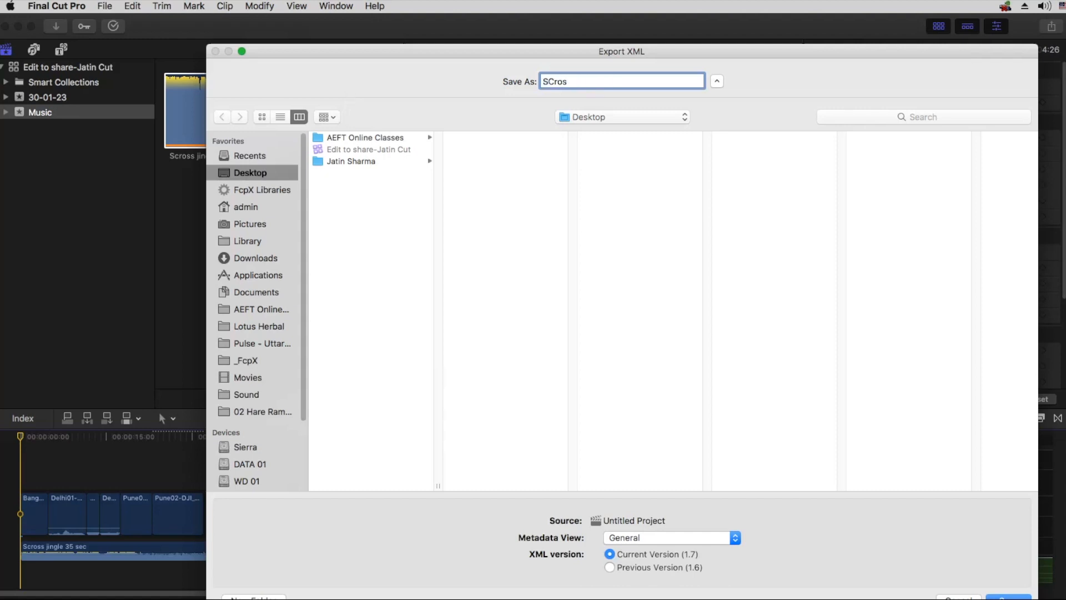
type("-Jatin Edit Cut")
left_click_drag(529, 49, 519, 19)
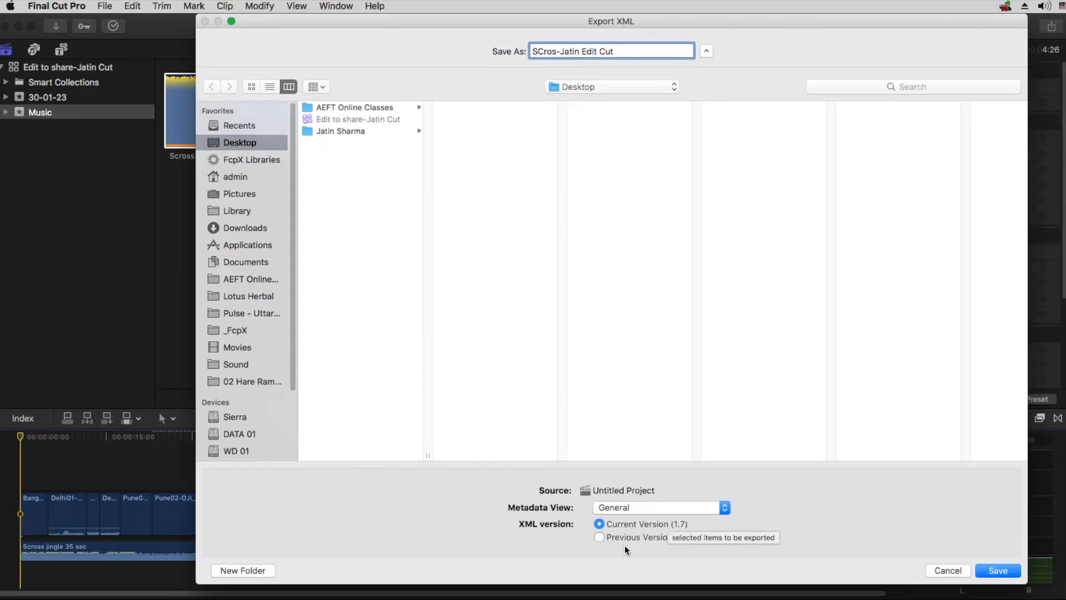
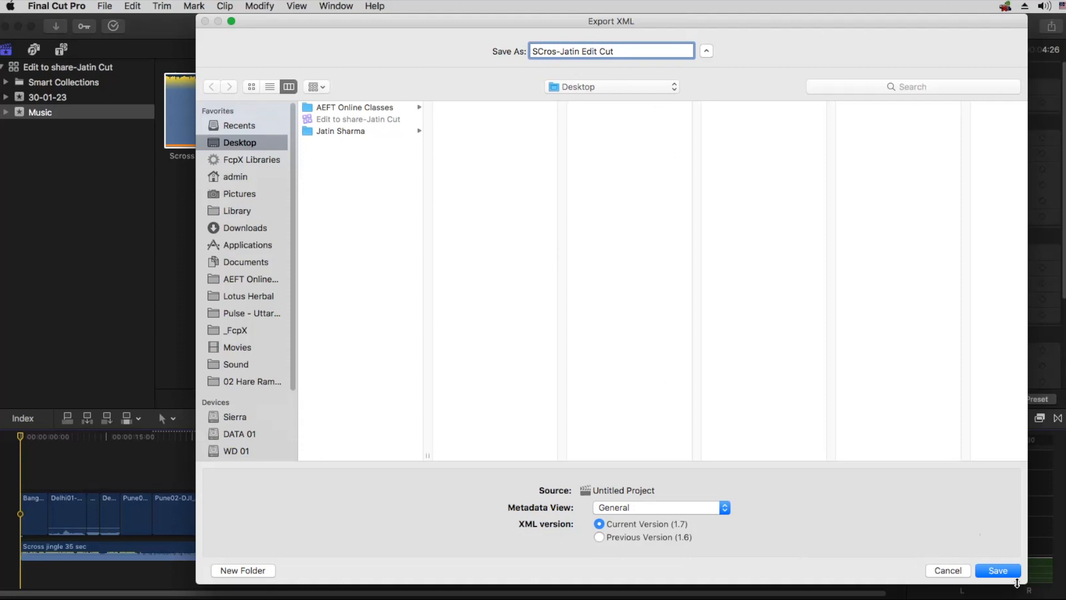
left_click(998, 570)
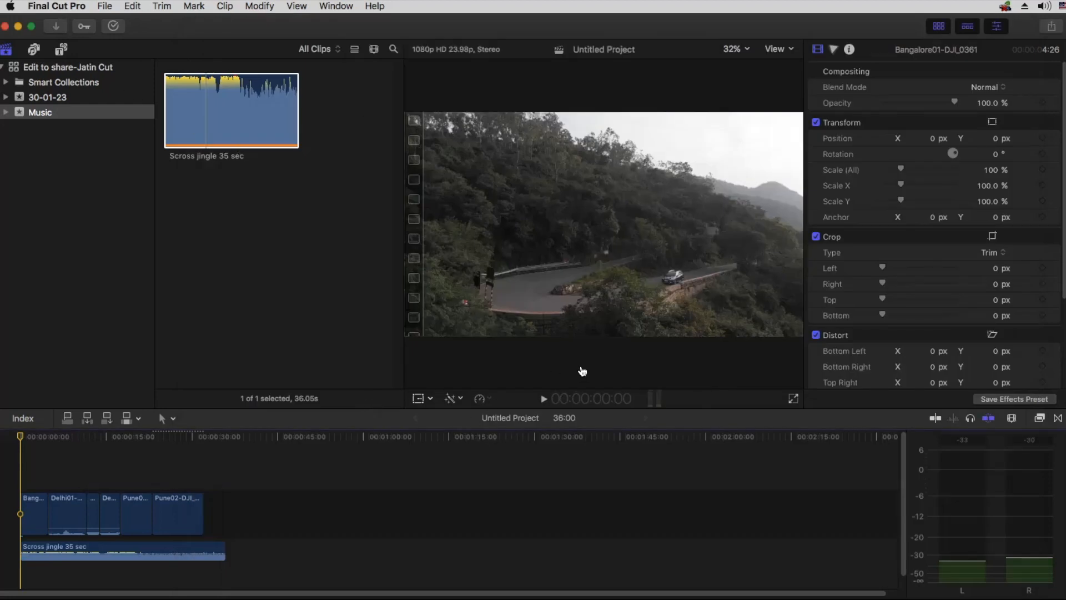
Switch to Finder and compare the file size of the exported XML with that of the shared library.
key("super+Tab")
key("super+Tab")
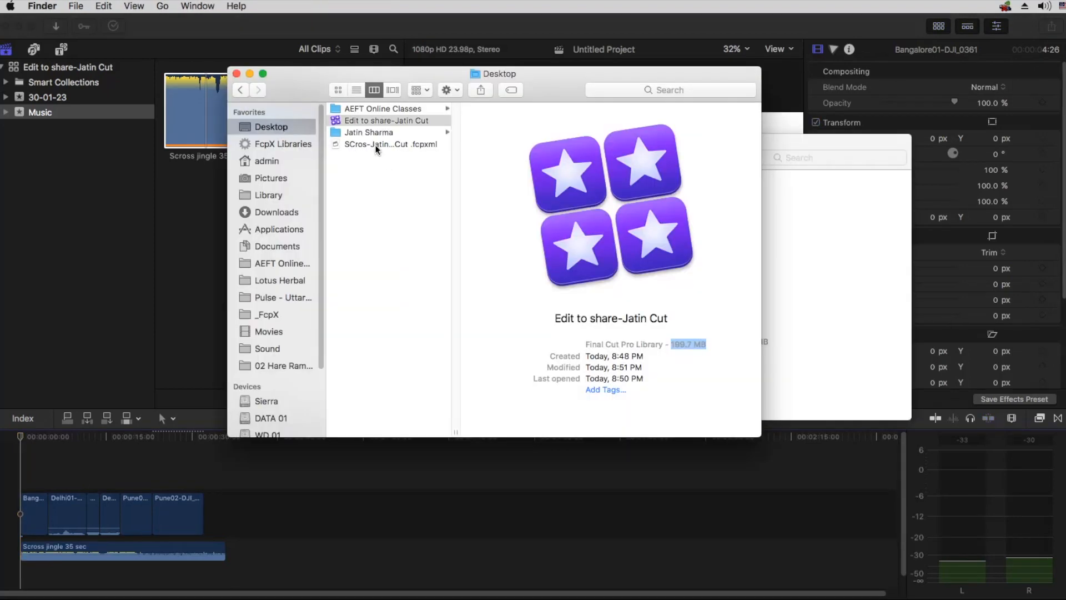
left_click(361, 145)
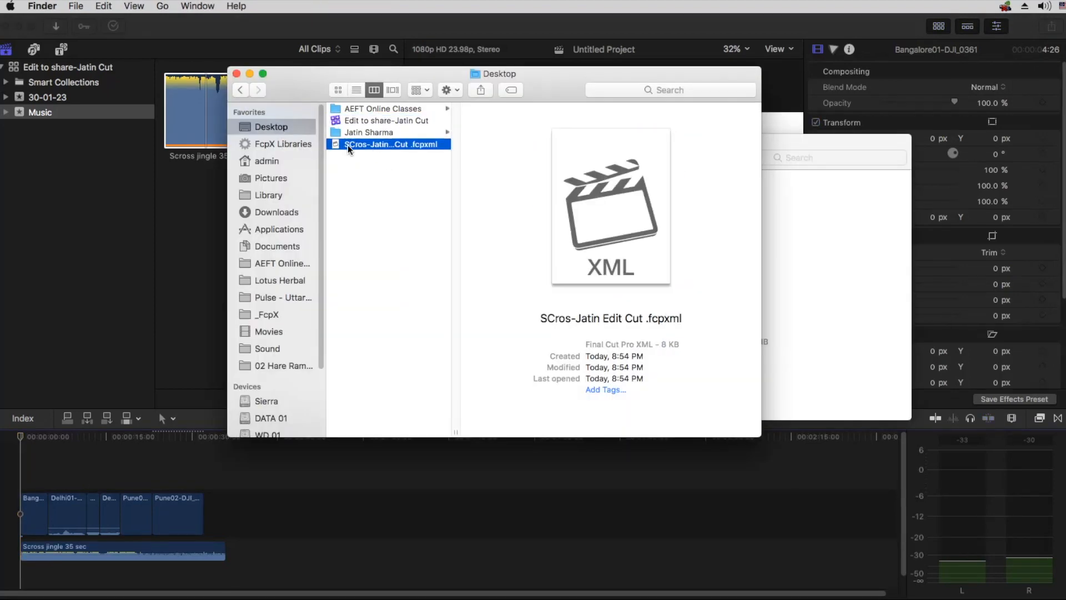
double_click(683, 354)
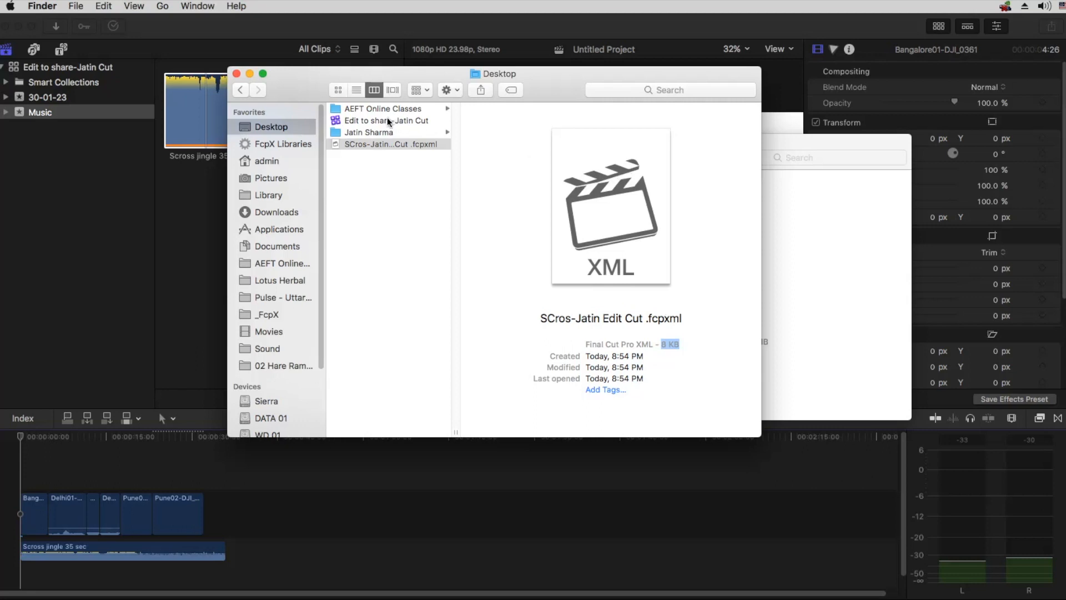
left_click(369, 122)
left_click(372, 123)
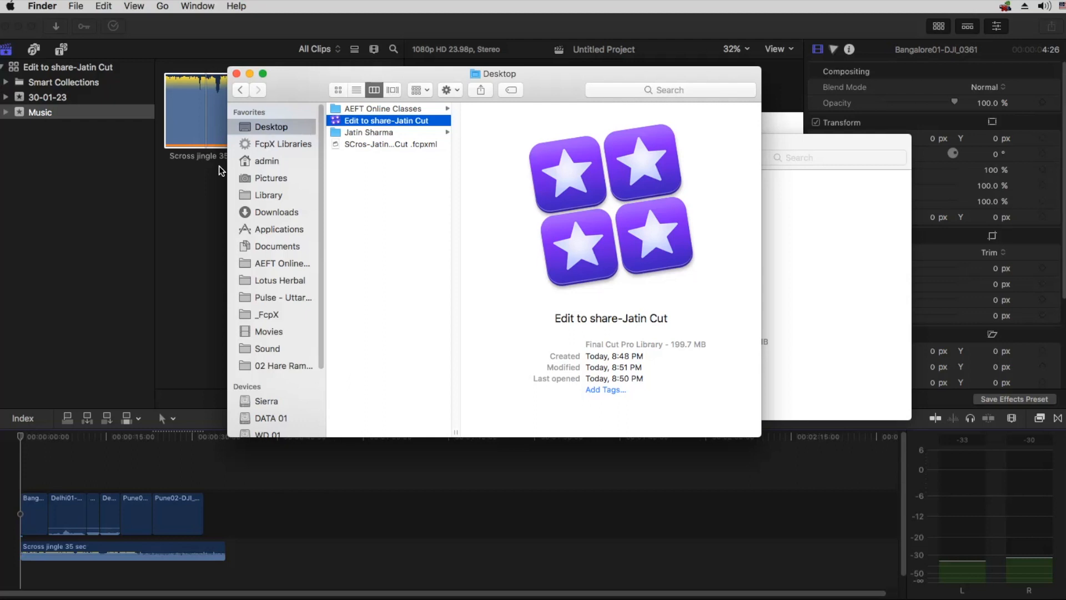
Return to Final Cut Pro and reveal the Scross jingle 35 sec source file in Finder.
left_click(214, 118)
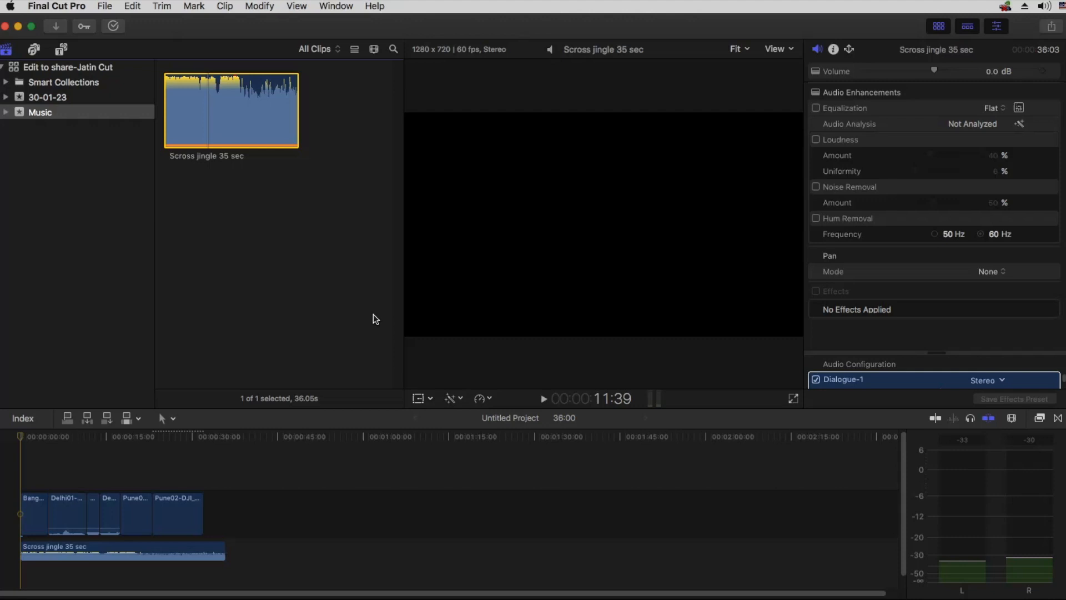
right_click(215, 115)
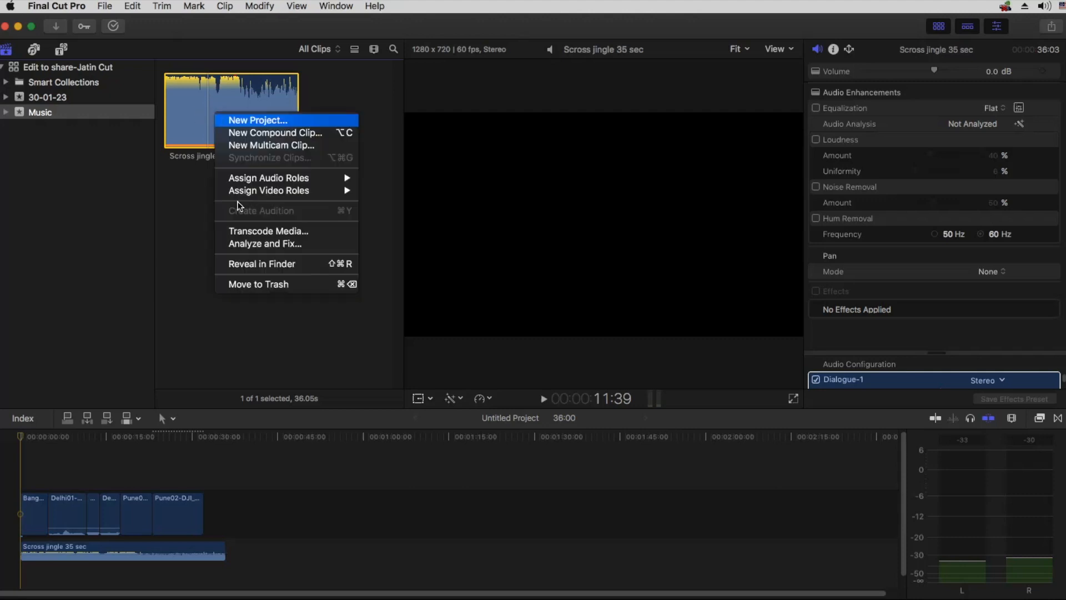
left_click(239, 264)
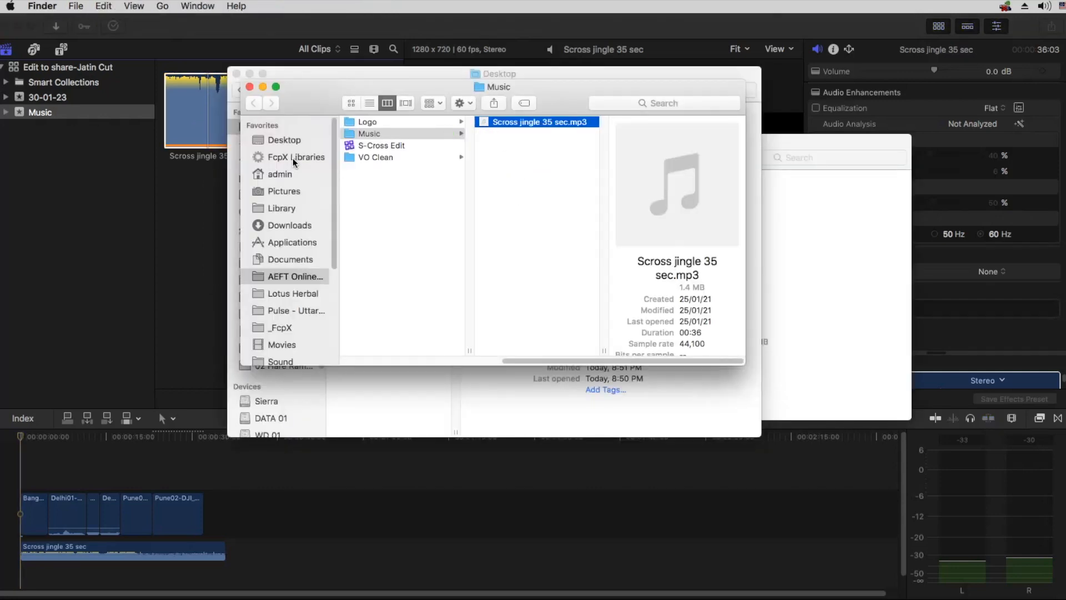
Create a Desktop folder named XML to Share and put the exported XML and Scross jingle 35 sec.mp3 in it.
left_click(281, 142)
right_click(367, 212)
left_click(378, 214)
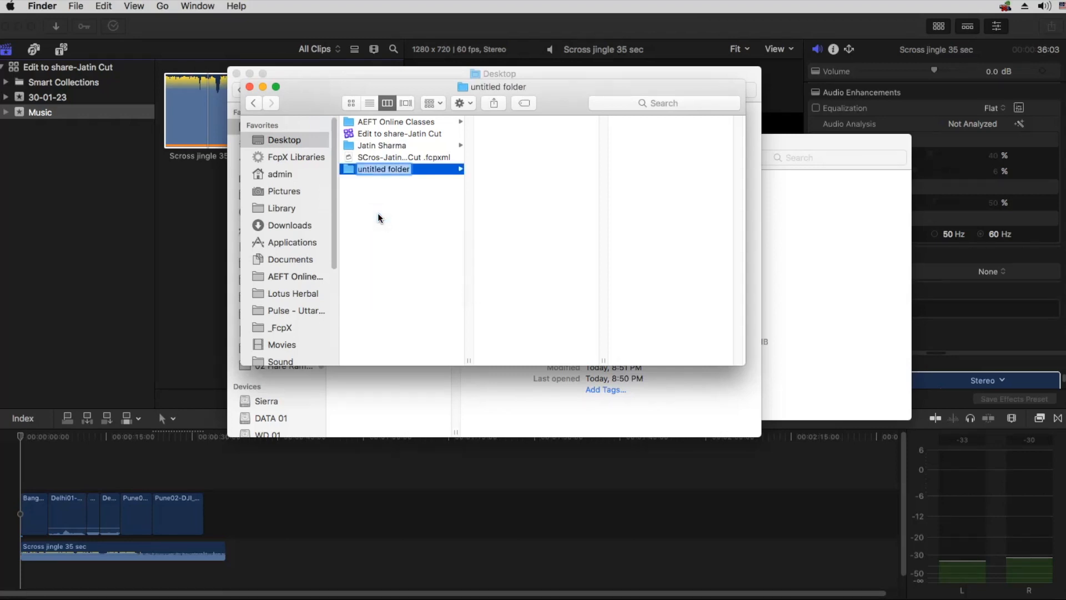
type("XML t")
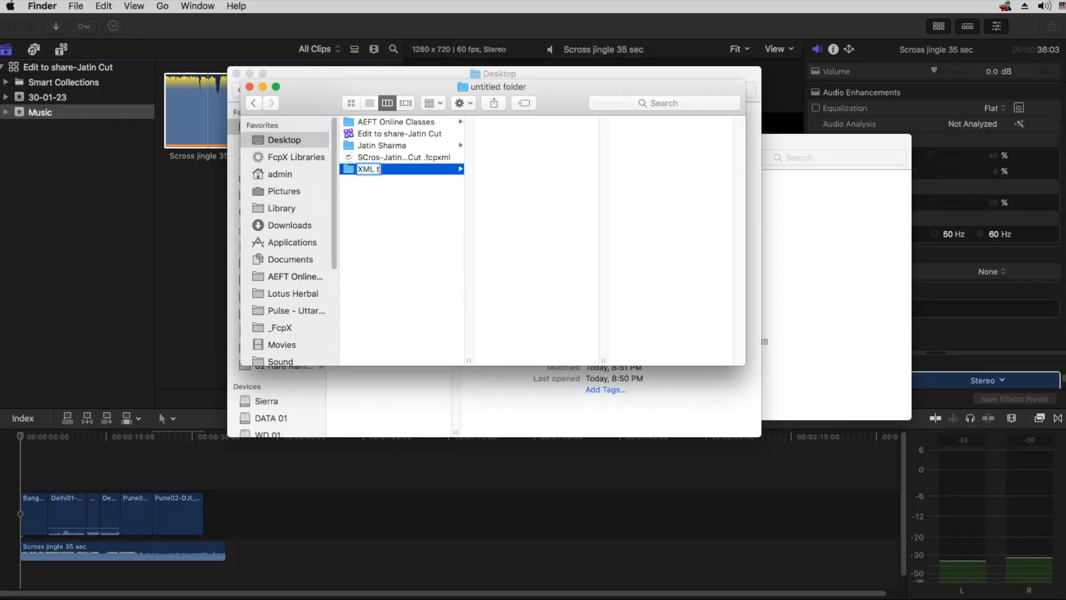
type("o Share")
key("Return")
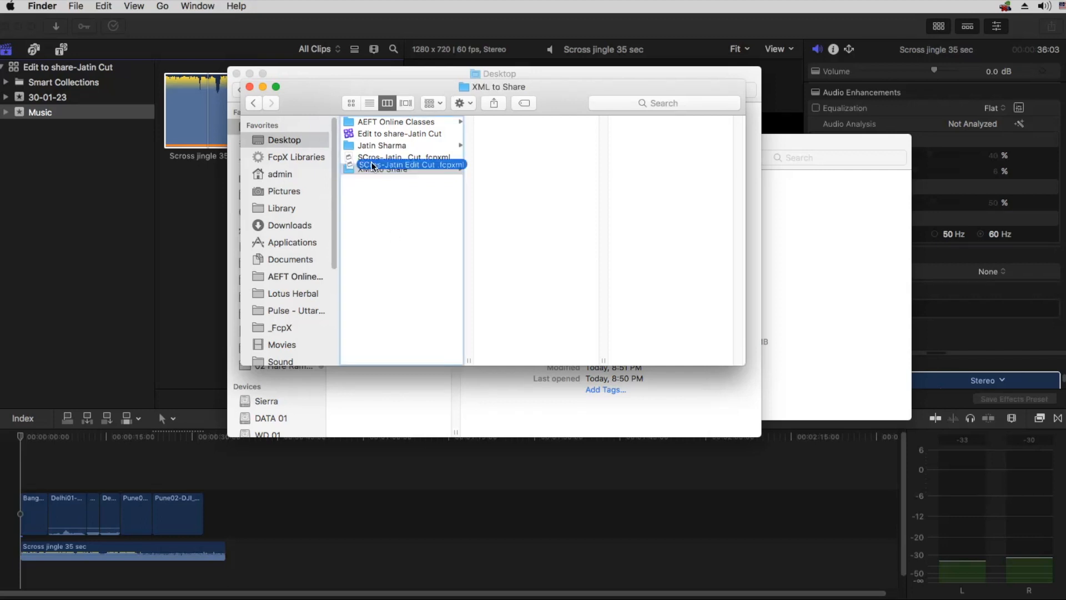
left_click_drag(383, 158, 379, 173)
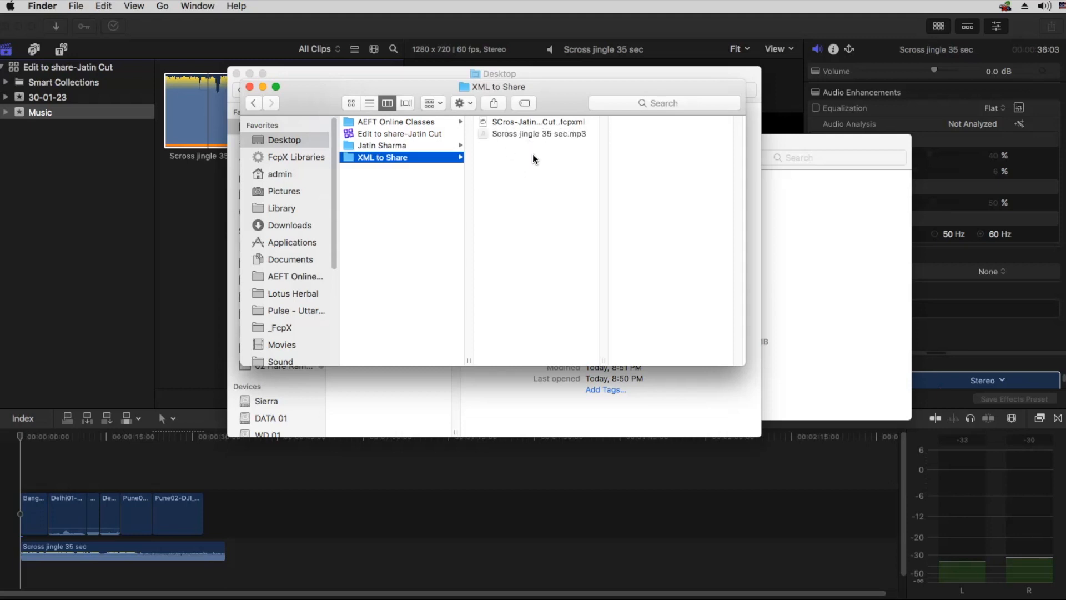
Move the shared Edit to share library from the Desktop to the Trash.
left_click(398, 134)
key("super+BackSpace")
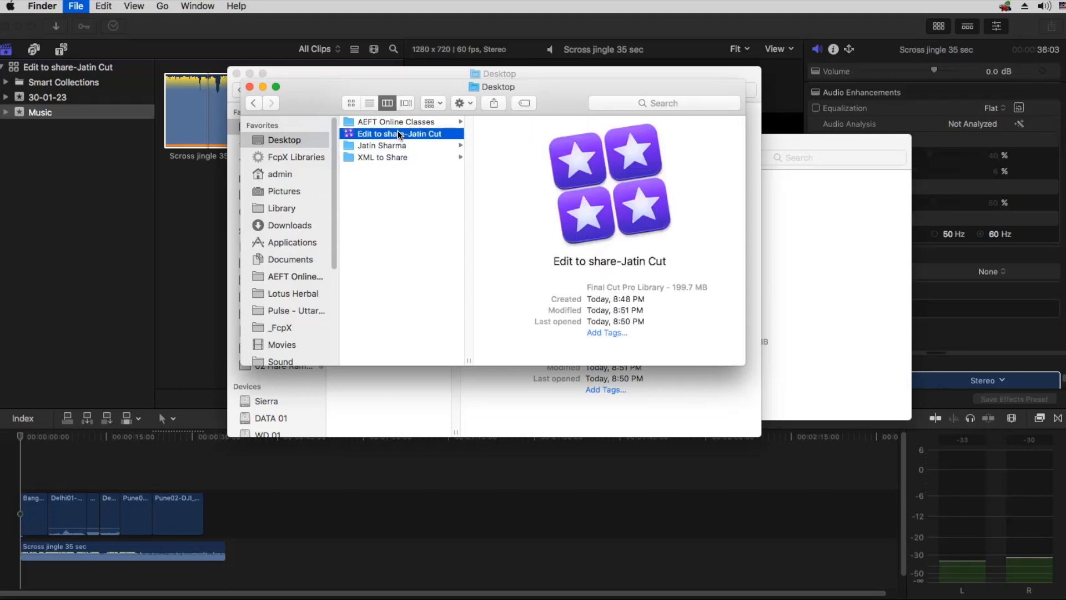
left_click(397, 133)
left_click_drag(314, 107, 420, 253)
left_click(469, 176)
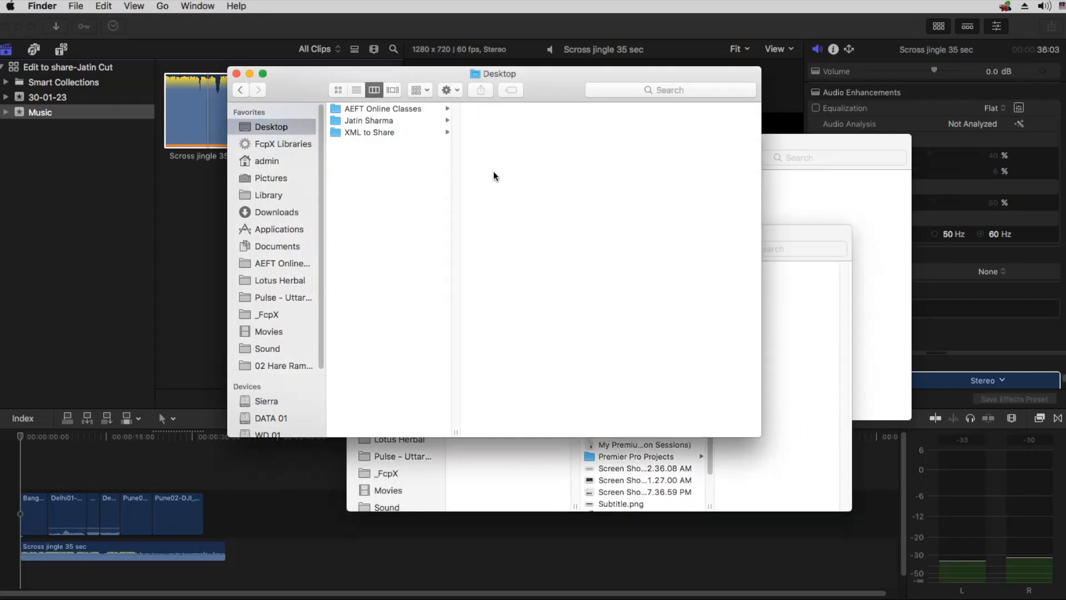
Go back to the S-Cross project folder and move its Music folder to the Trash.
left_click(797, 136)
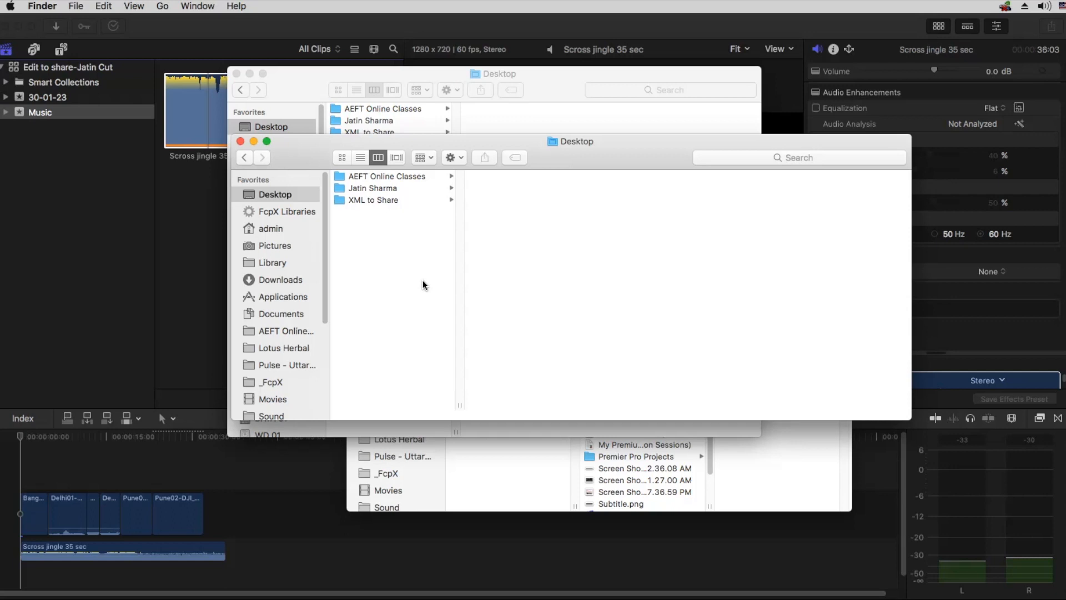
left_click(498, 498)
left_click(359, 250)
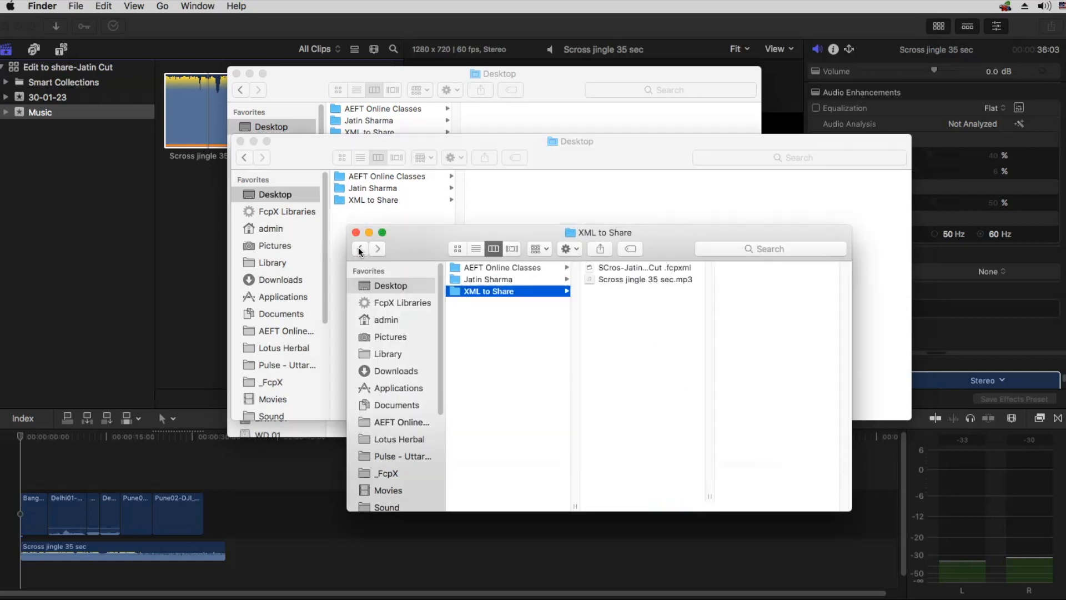
left_click(359, 249)
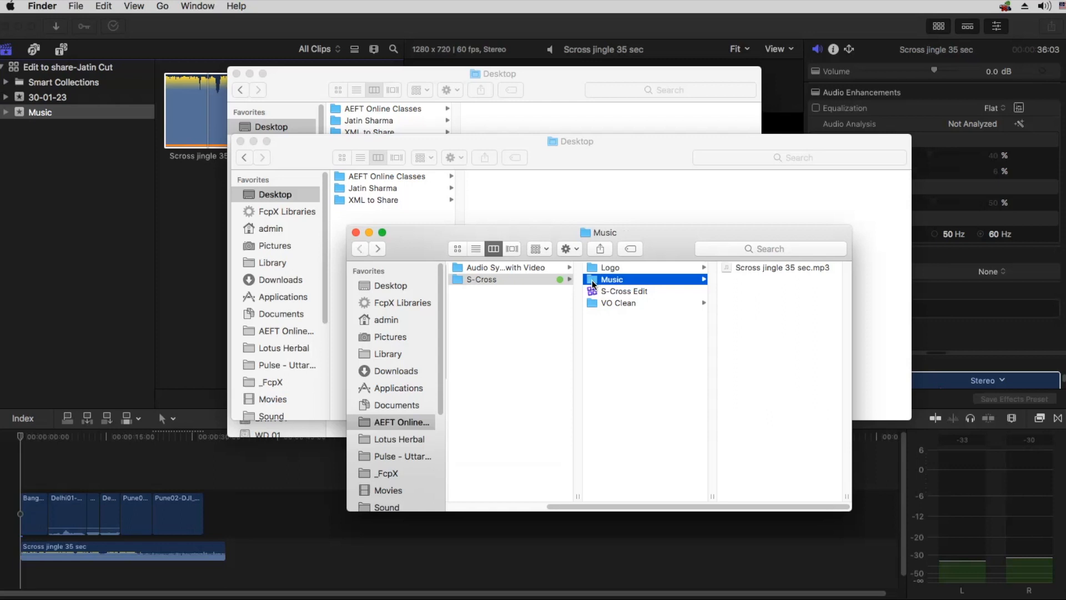
key("super+BackSpace")
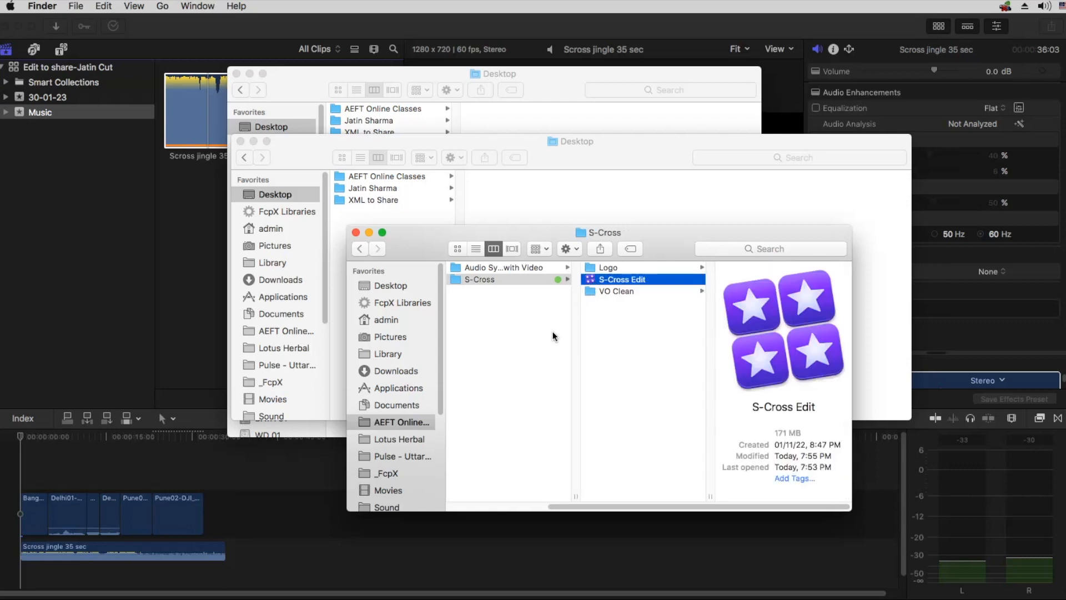
Return to Final Cut Pro and close the Edit to share library.
left_click(195, 219)
left_click(45, 68)
left_click(104, 6)
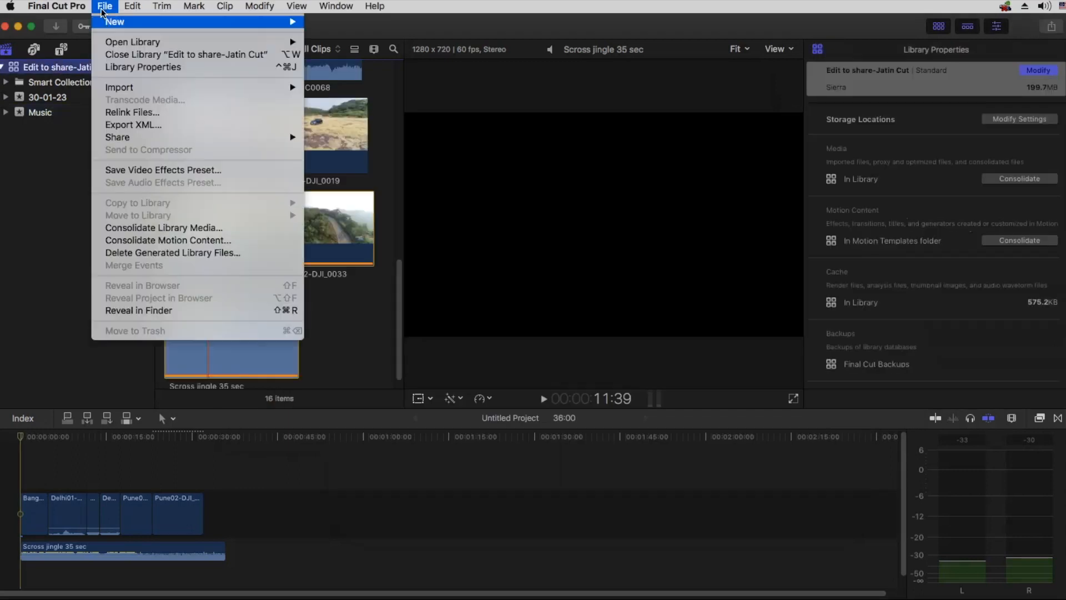
left_click(116, 55)
Switch to Finder, check the exported fcpxml file in the XML to Share folder, and return to Final Cut Pro.
key("super+Tab")
left_click(359, 213)
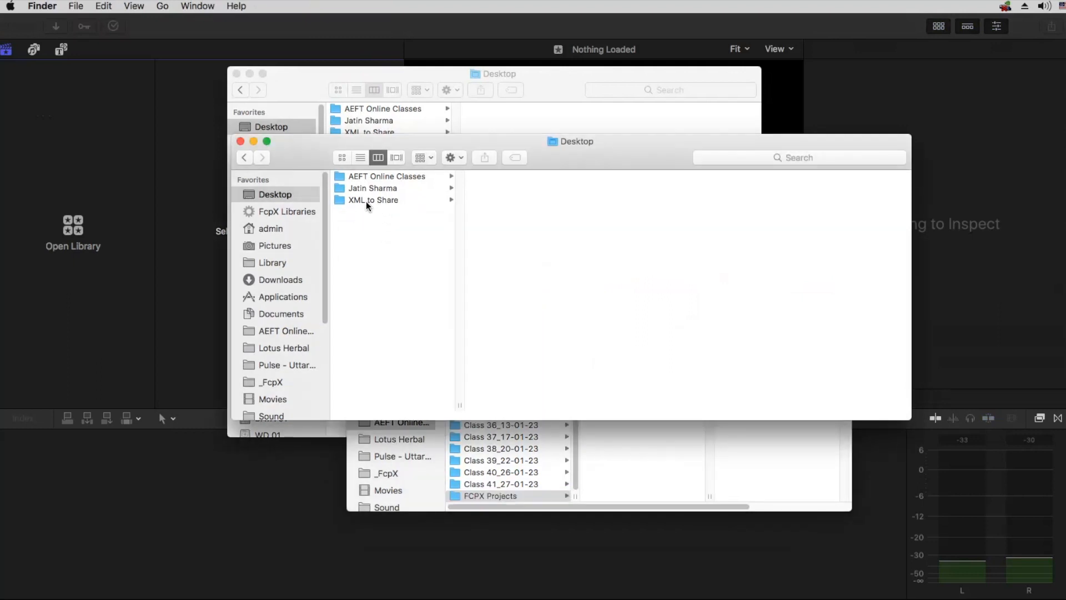
left_click(356, 201)
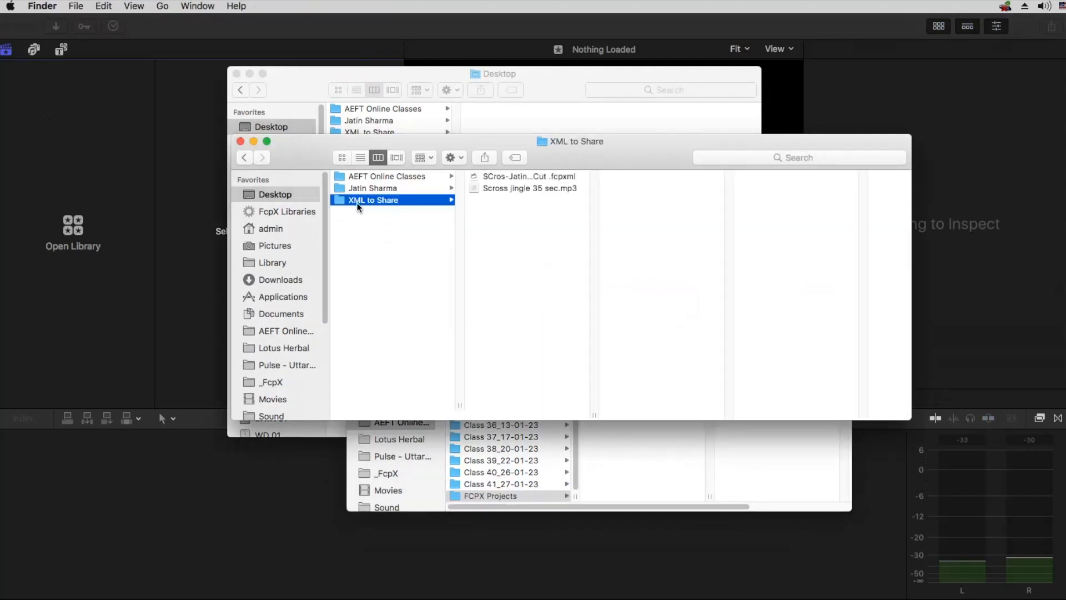
left_click(503, 178)
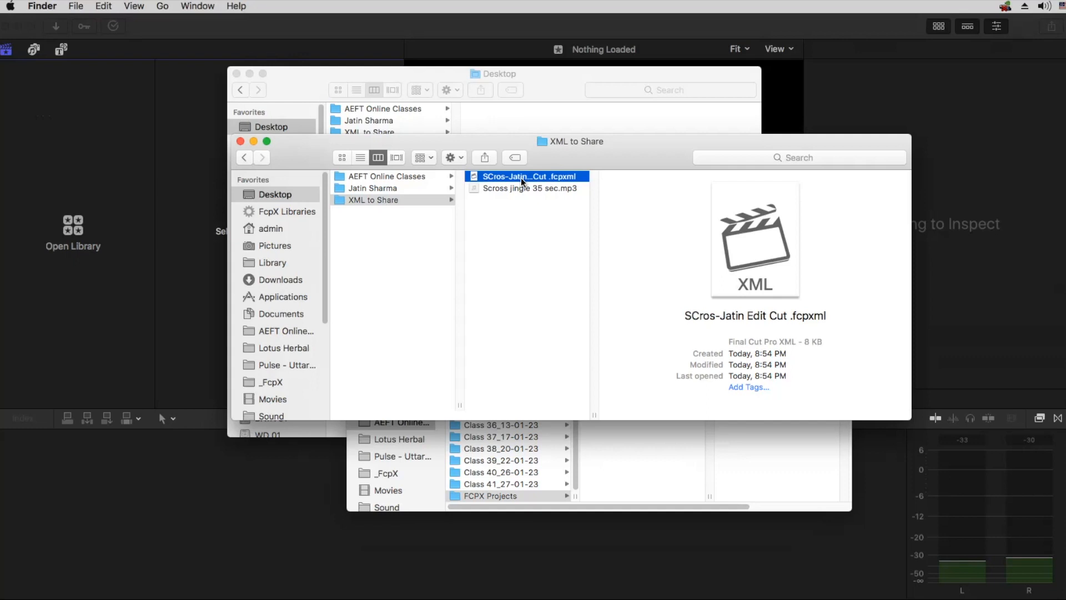
left_click(130, 248)
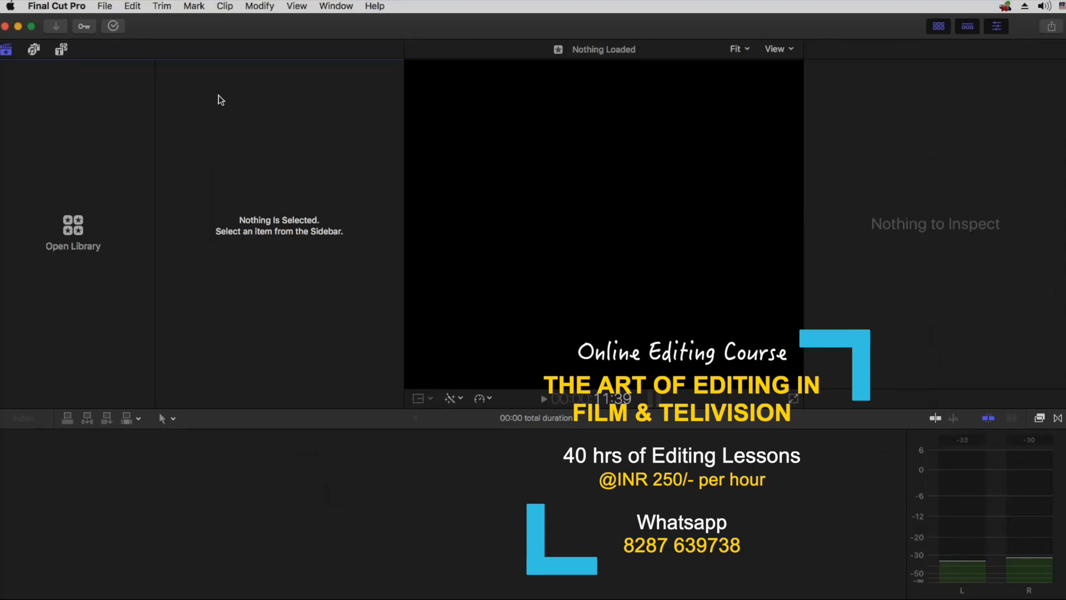
Switch to Finder and open the S-Cross Edit library with Final Cut Pro 4 (10.4).
key("super+Tab")
left_click(512, 370)
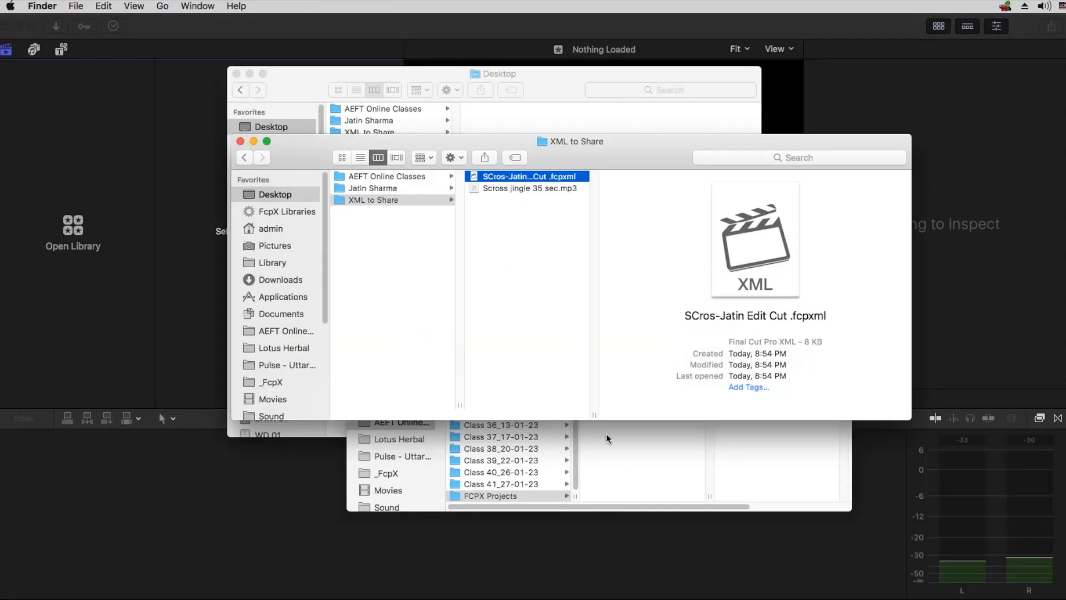
key("super+grave")
left_click(757, 280)
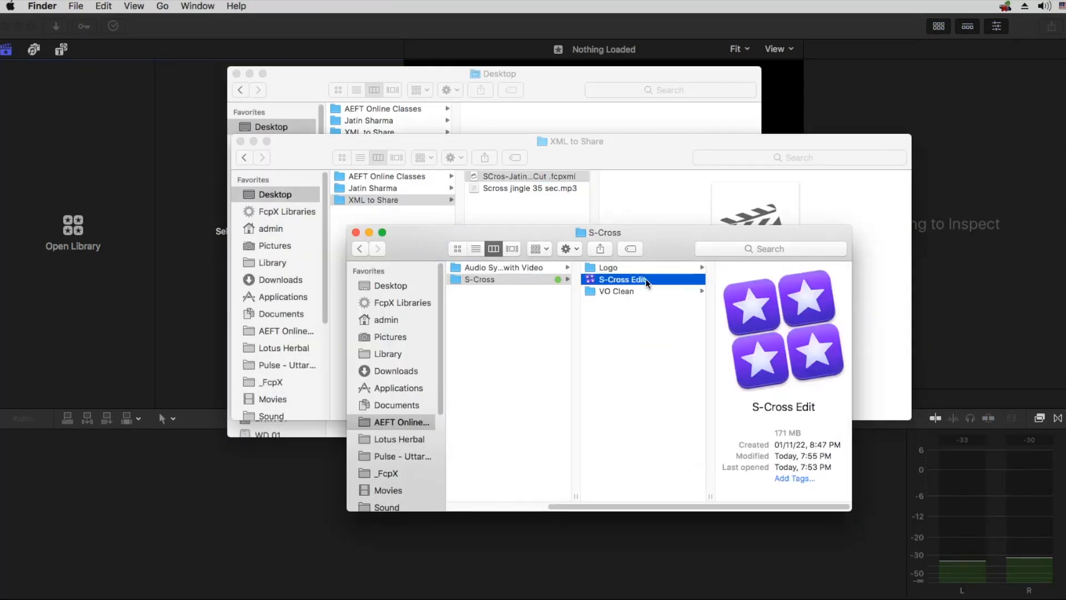
right_click(592, 280)
mouse_move(618, 299)
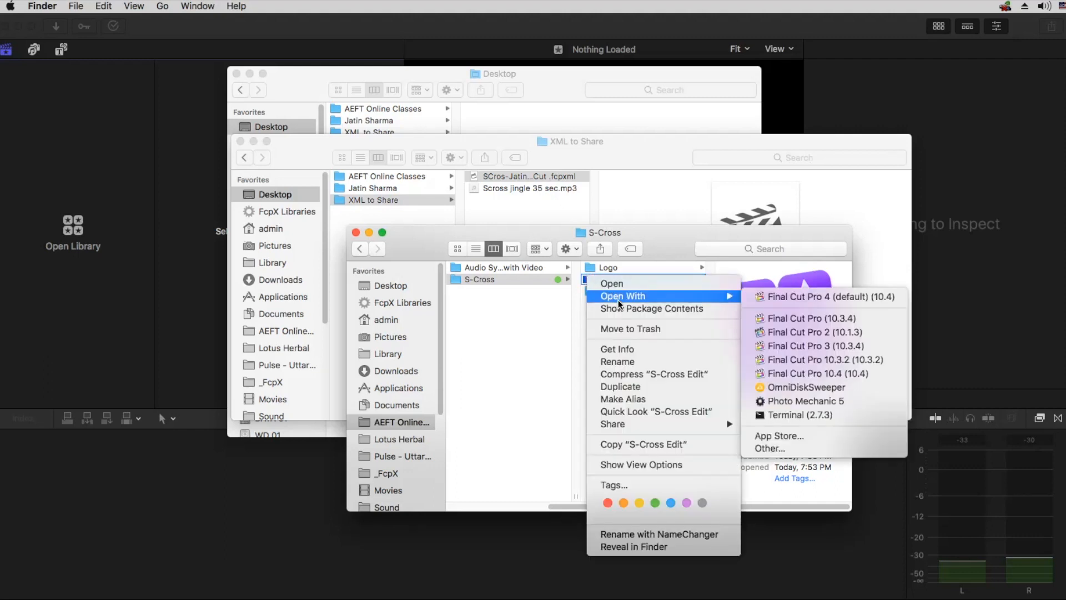
left_click(771, 296)
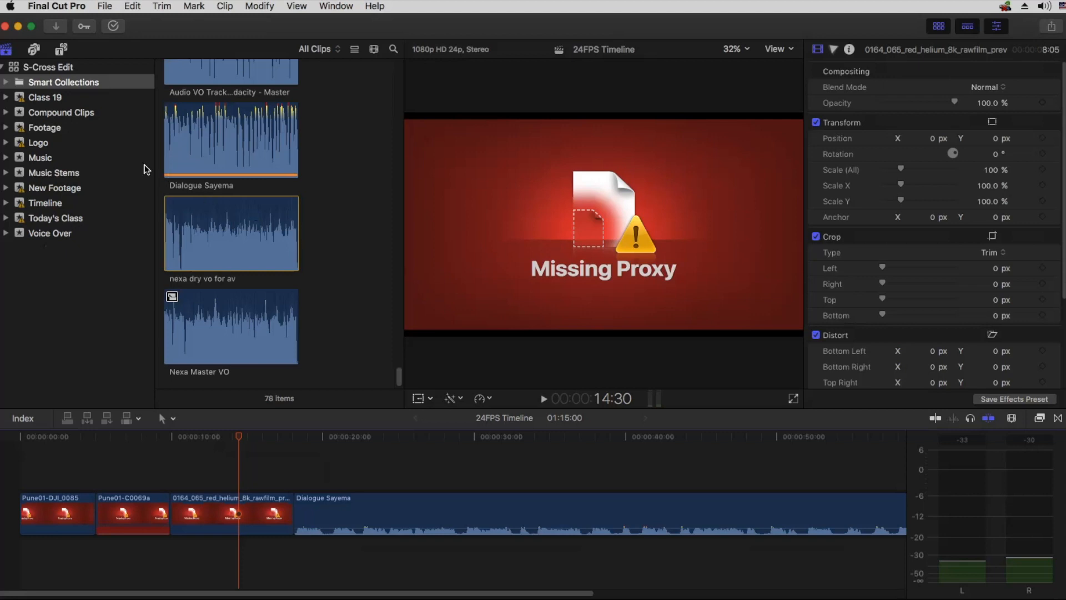
Look through the Footage, Compound Clips and Timeline events of the S-Cross Edit library, and close the library.
left_click(48, 233)
left_click(50, 128)
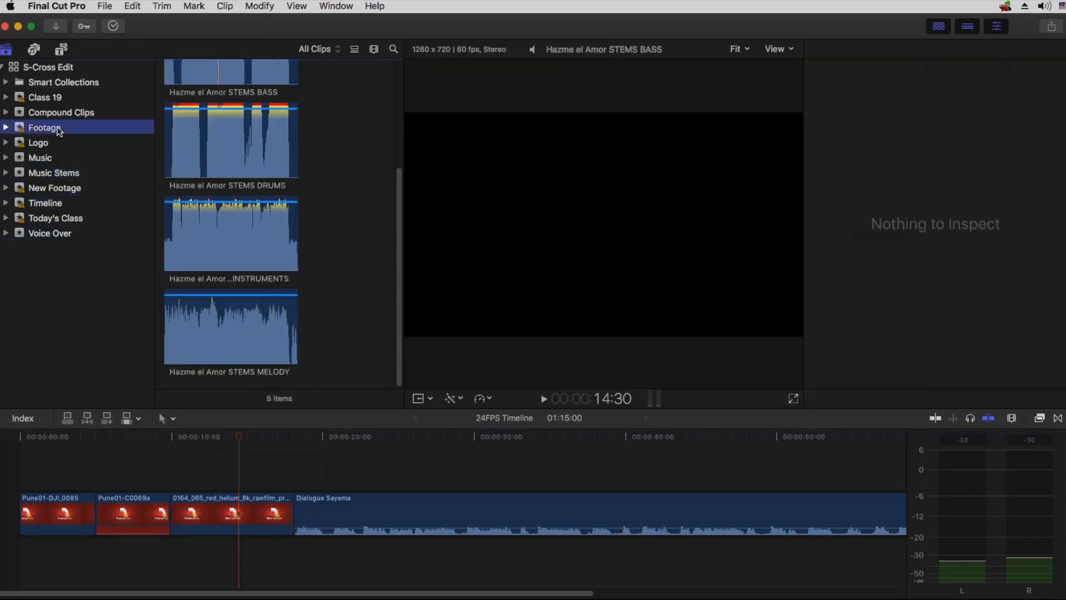
left_click(62, 112)
left_click(337, 464)
key("super+minus")
key("super+minus")
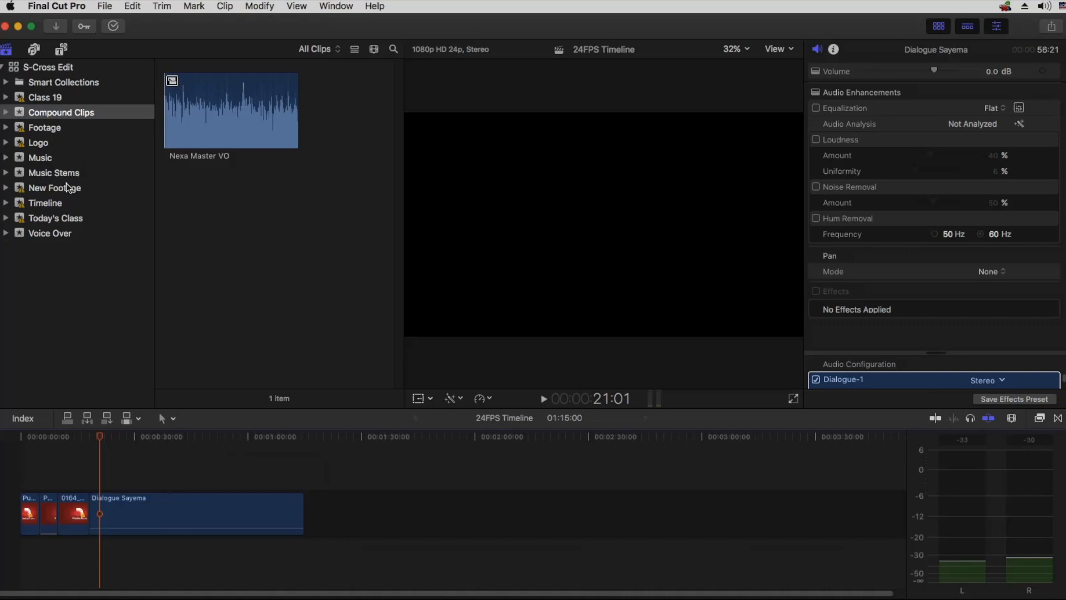
left_click(47, 203)
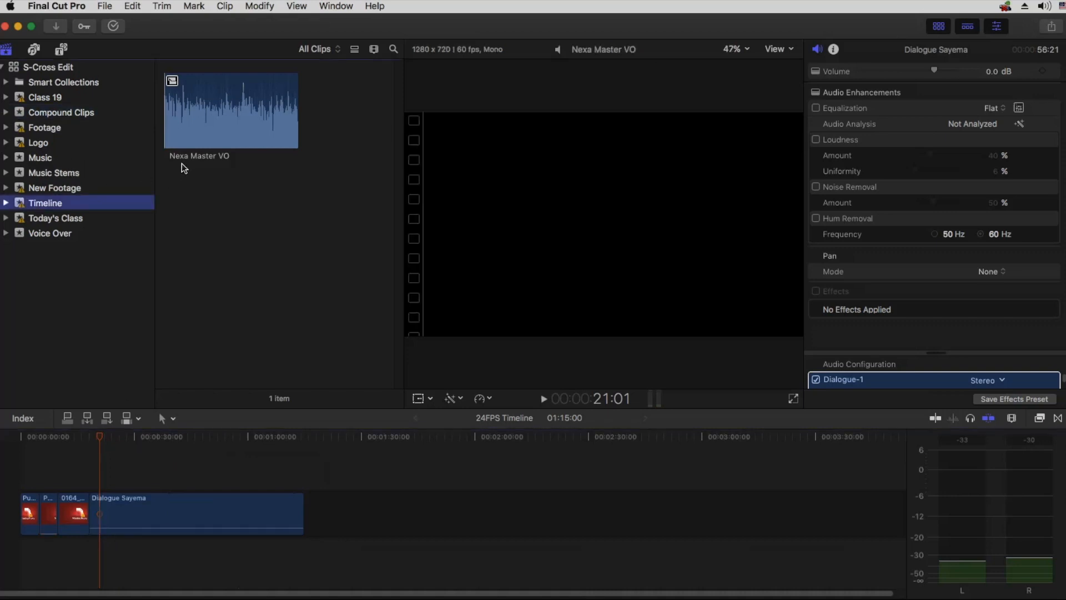
scroll(214, 203, "down", 5)
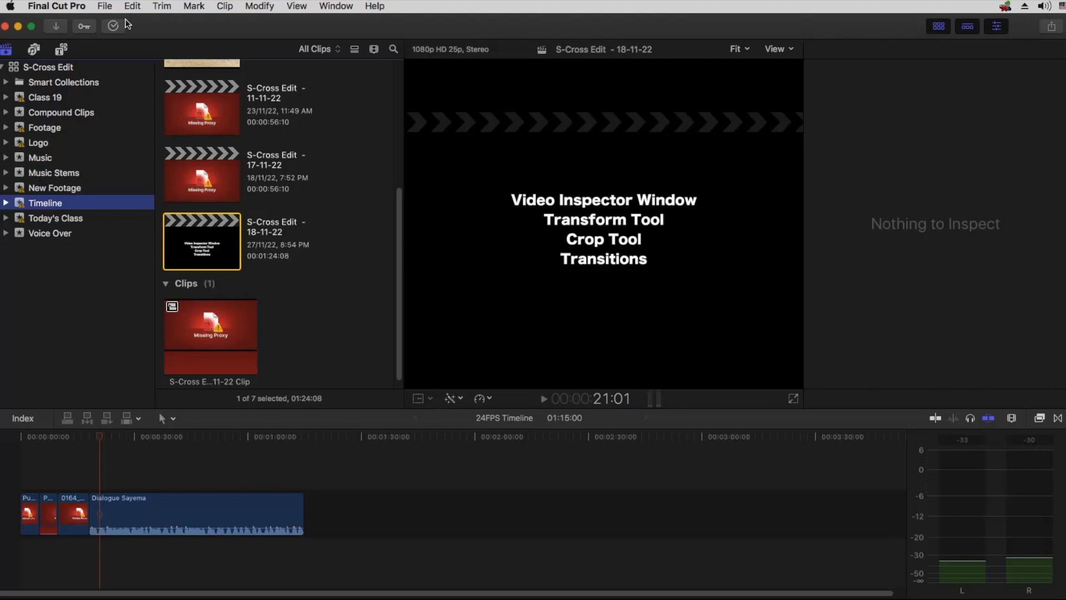
left_click(105, 6)
left_click(116, 56)
Check whether XML import is available with no library open.
left_click(105, 6)
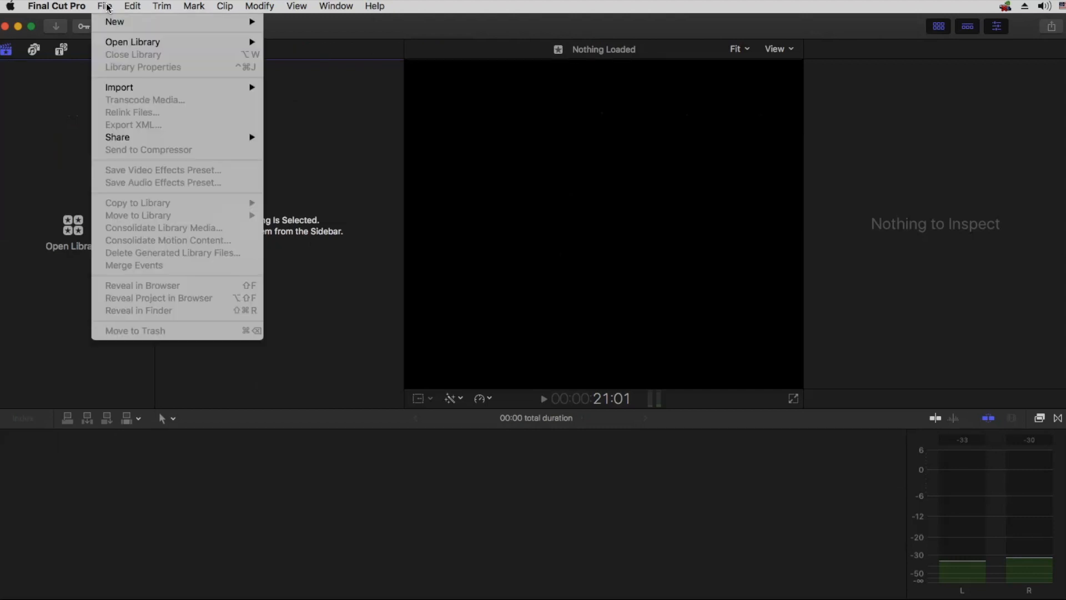
mouse_move(162, 87)
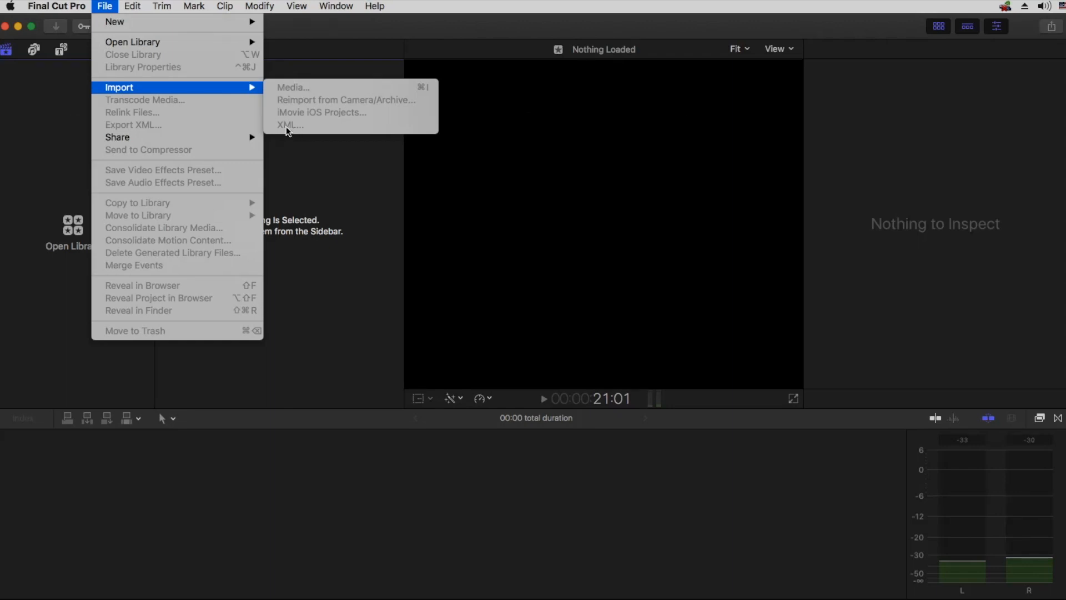
left_click(295, 52)
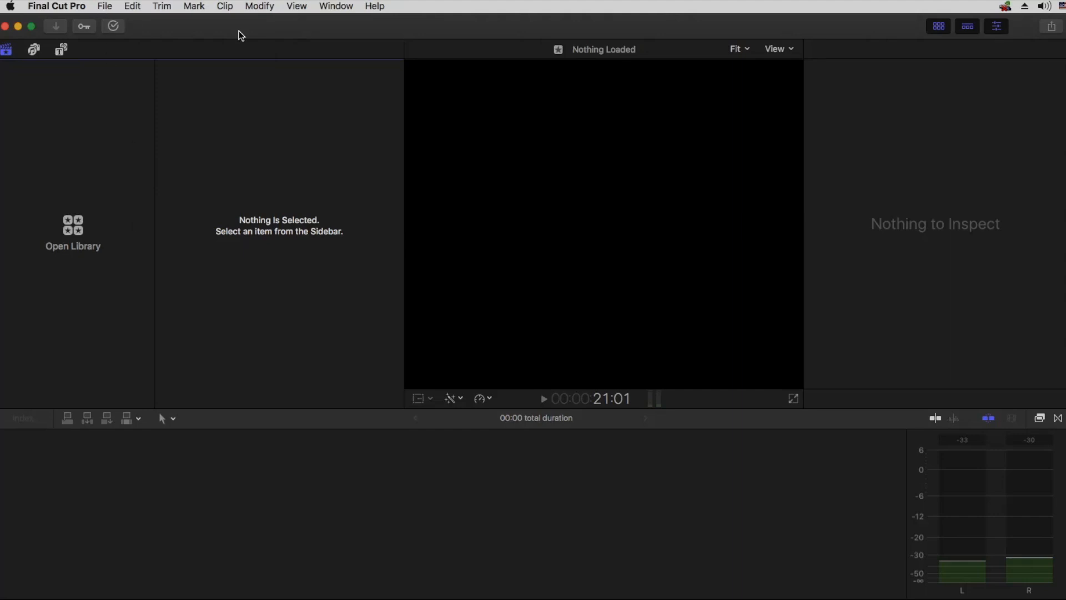
Create a new library on the Desktop, named with the main editor's first name followed by Master Edit.
left_click(105, 5)
mouse_move(143, 21)
left_click(293, 51)
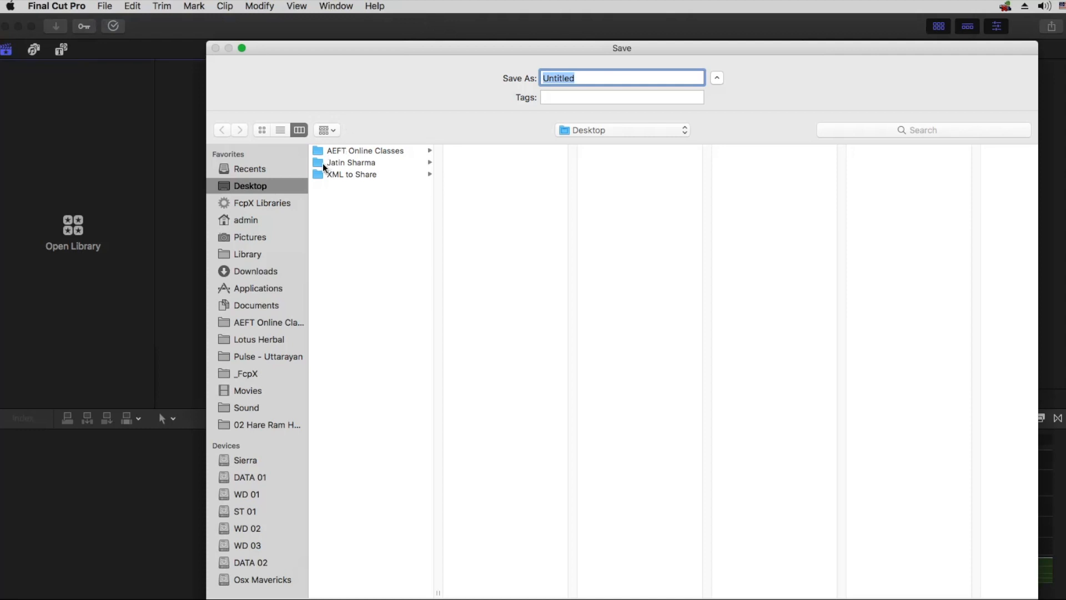
left_click(321, 174)
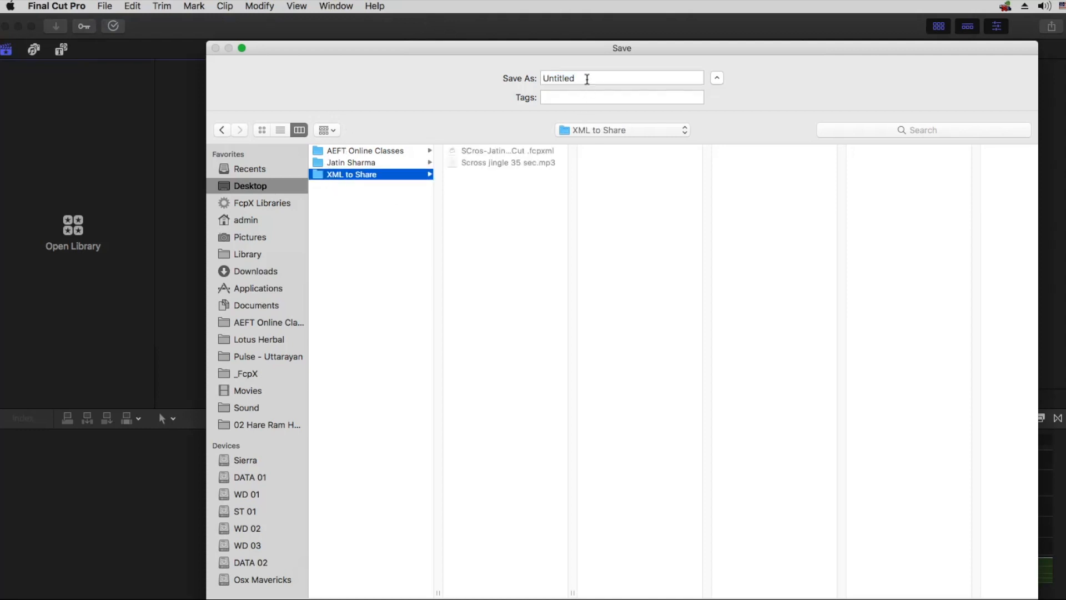
left_click(584, 78)
type("Suni")
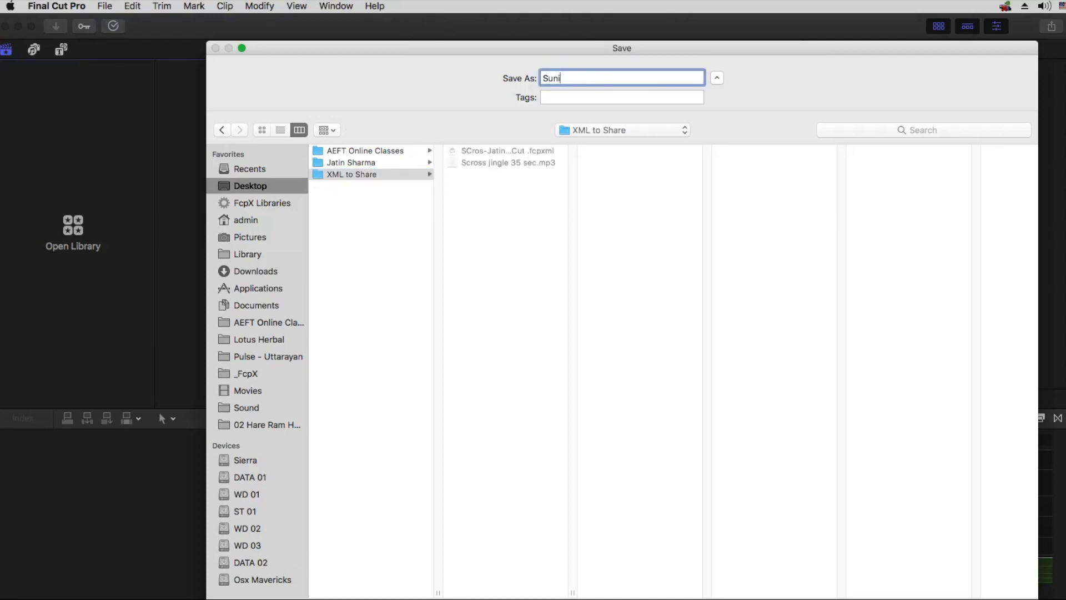
type("t Master Edit")
left_click(392, 265)
key("Return")
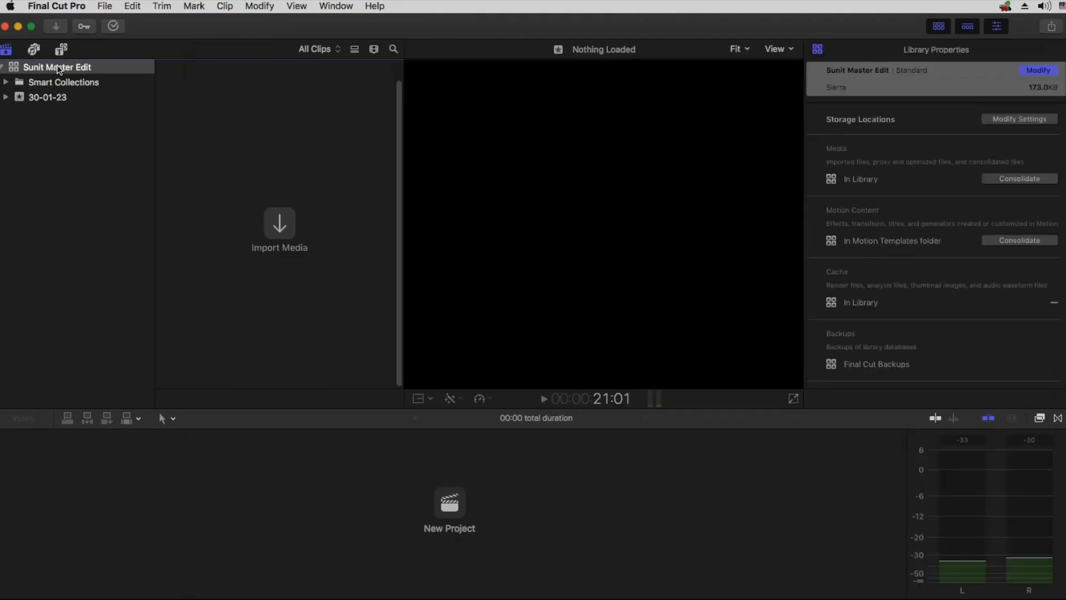
Import the SCros Edit Cut fcpxml file from the XML to Share folder into the 30-01-23 event.
left_click(44, 99)
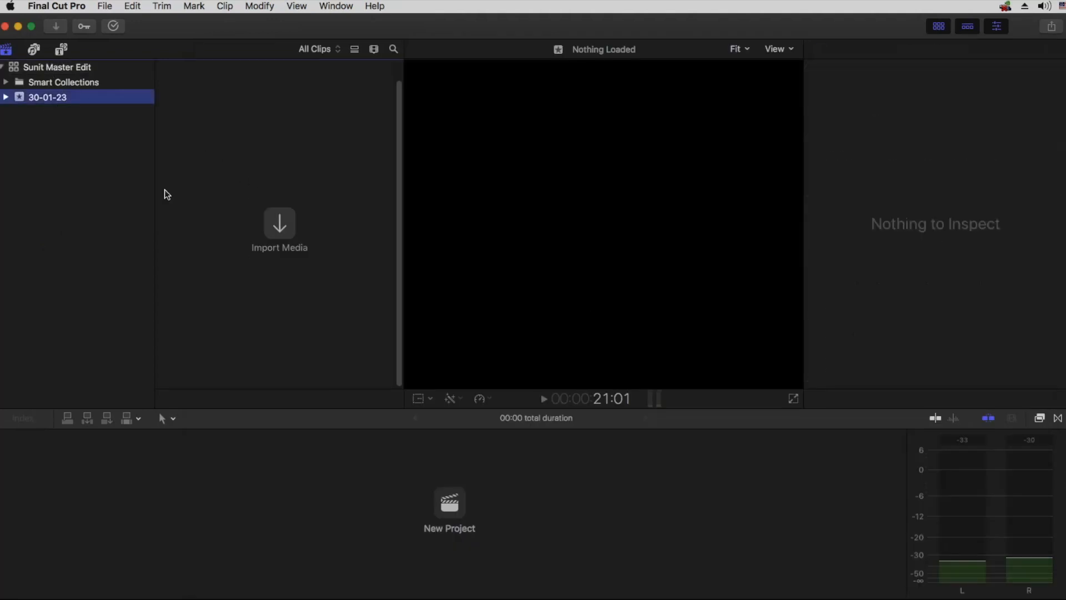
left_click(103, 6)
mouse_move(120, 89)
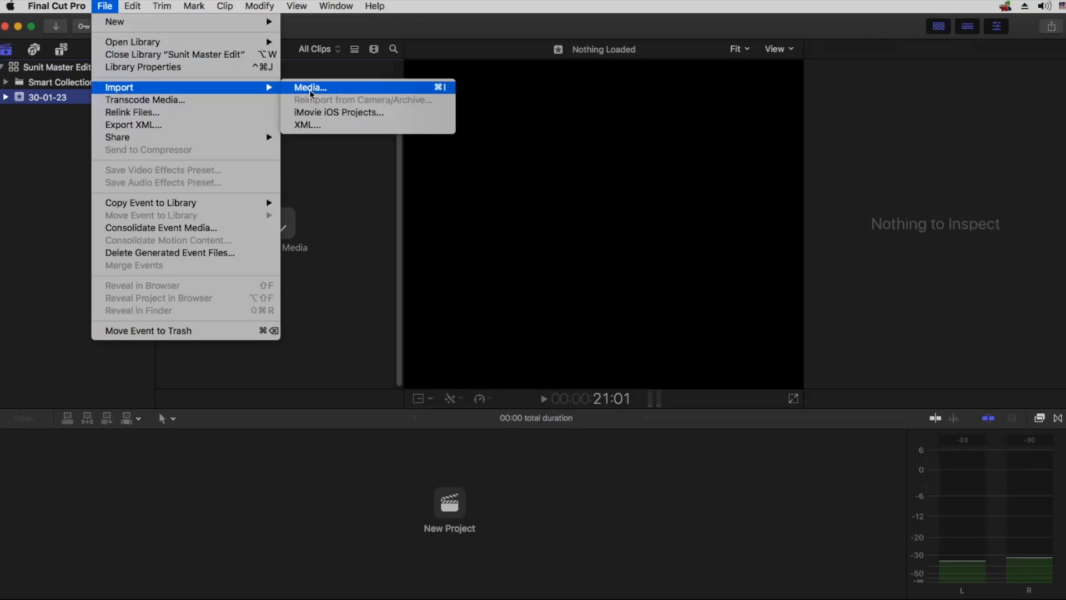
left_click(311, 124)
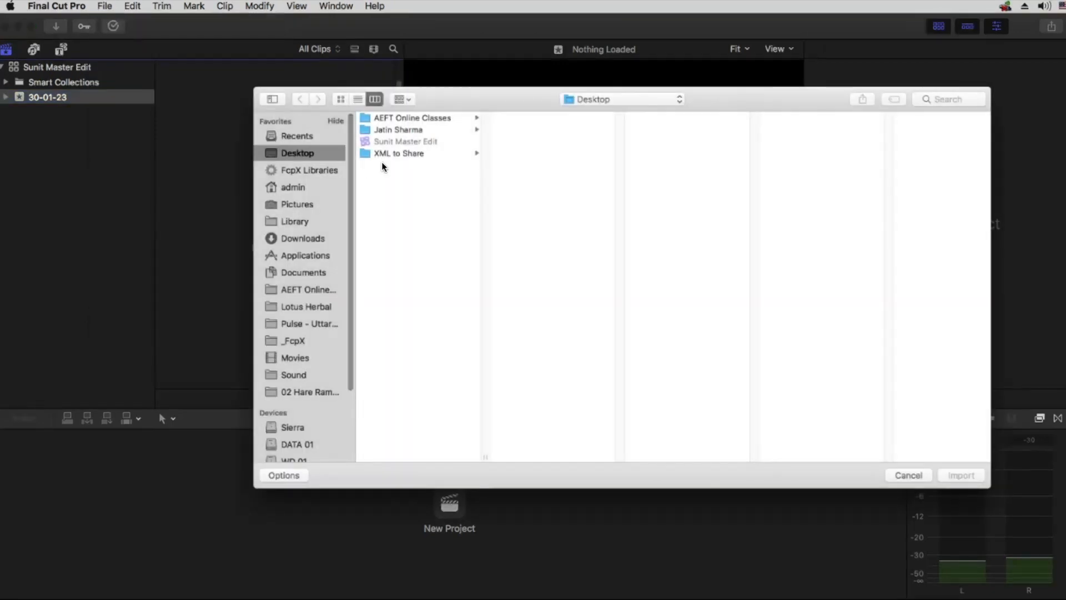
left_click(422, 155)
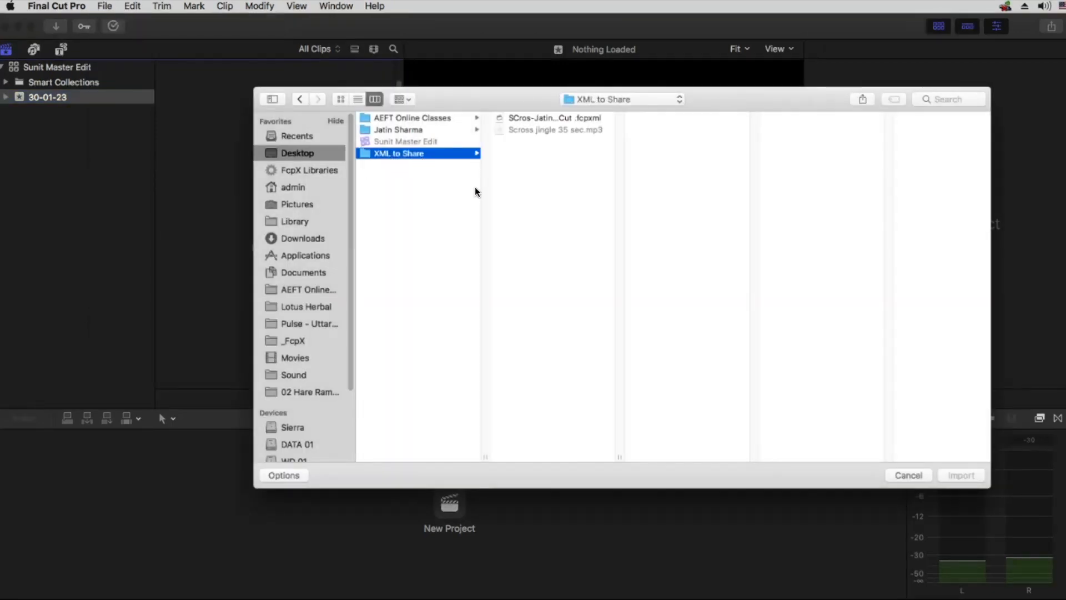
left_click(553, 119)
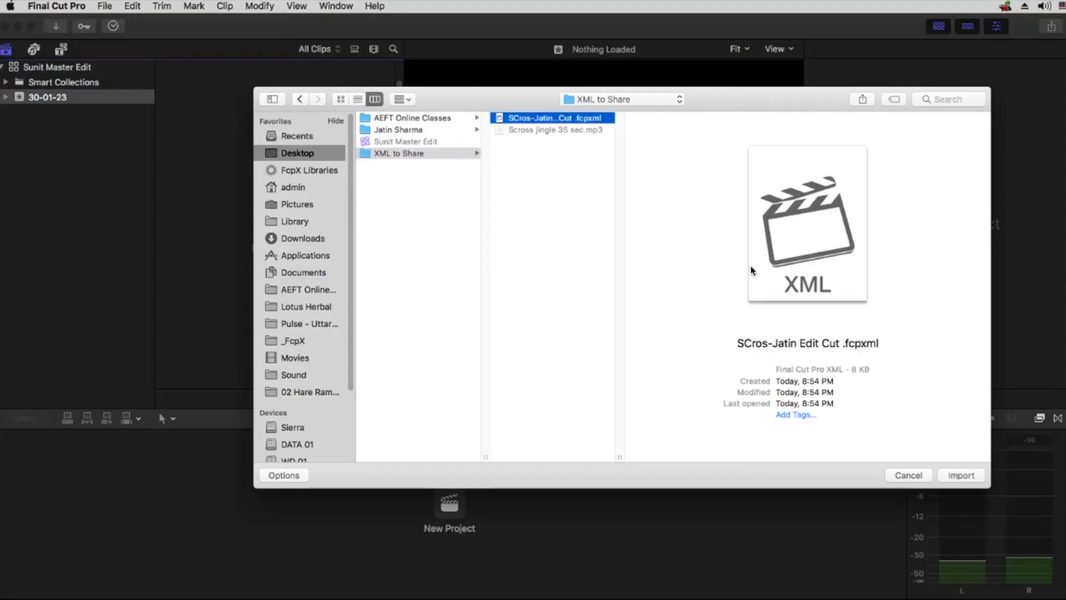
left_click(961, 475)
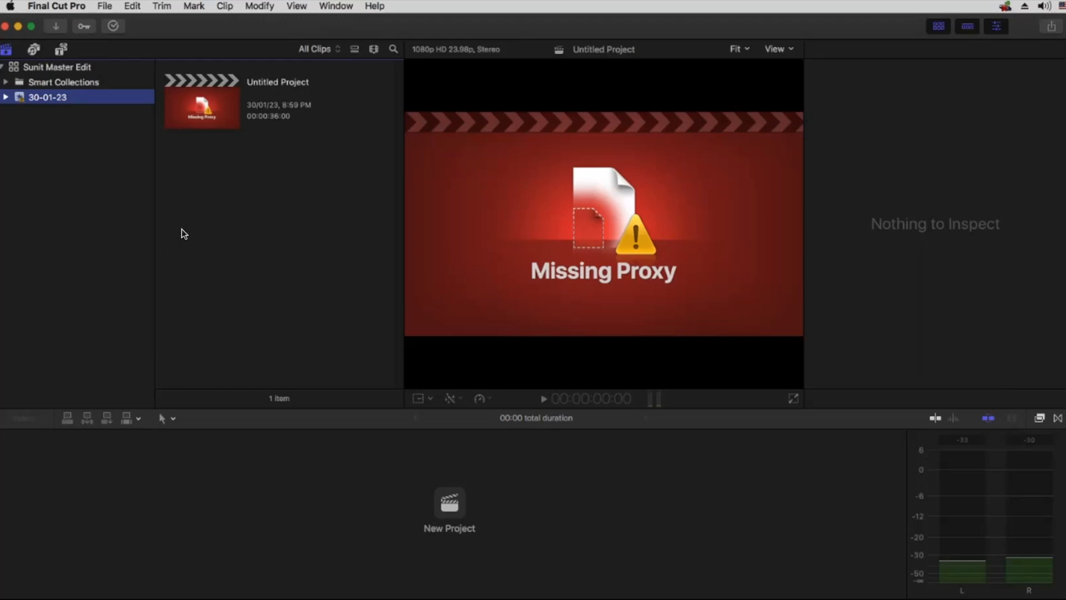
Open the imported Untitled Project and inspect its video clips and the Scross jingle 35 sec audio in the timeline.
double_click(199, 104)
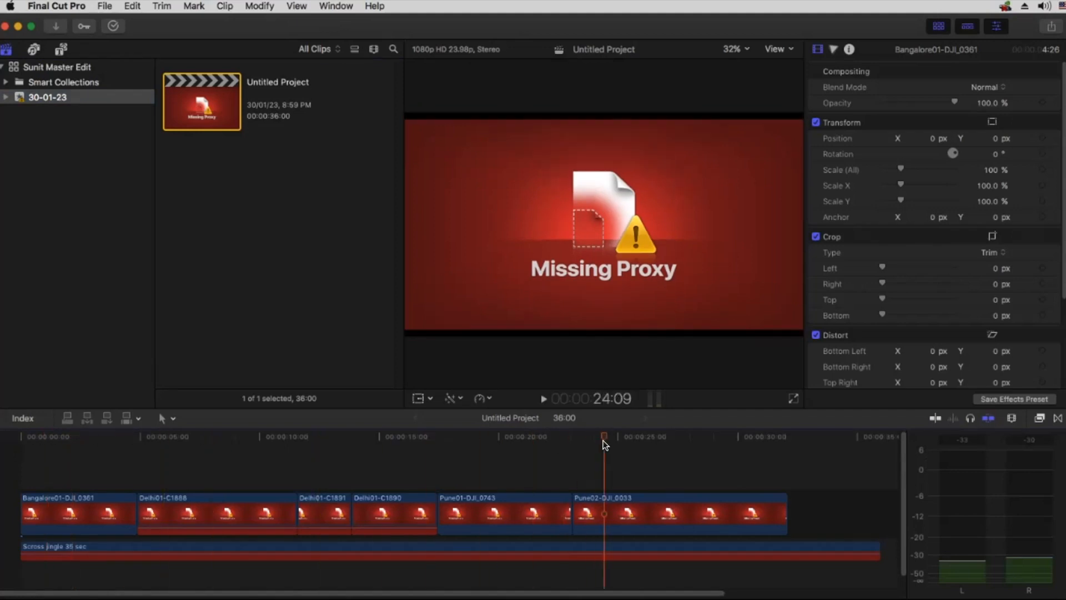
left_click(72, 444)
left_click(95, 500)
left_click(150, 512)
left_click(323, 512)
left_click(391, 512)
left_click(468, 513)
left_click(470, 543)
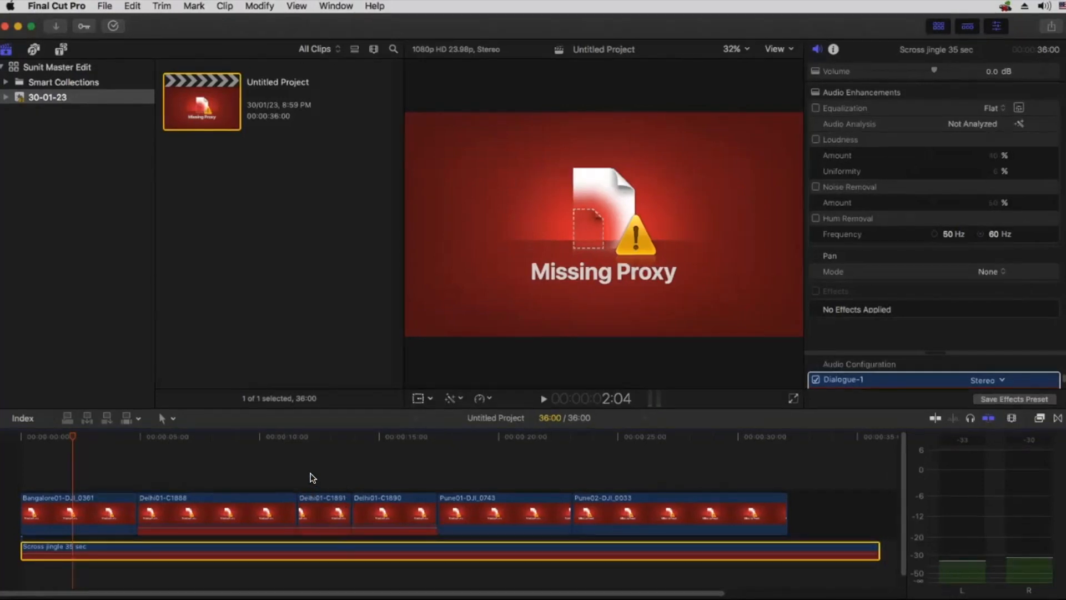
Switch to Finder, restore the Footage folder from the Trash to the S-Cross folder, and close the Footage and Trash windows.
key("super+Tab")
key("super+Tab")
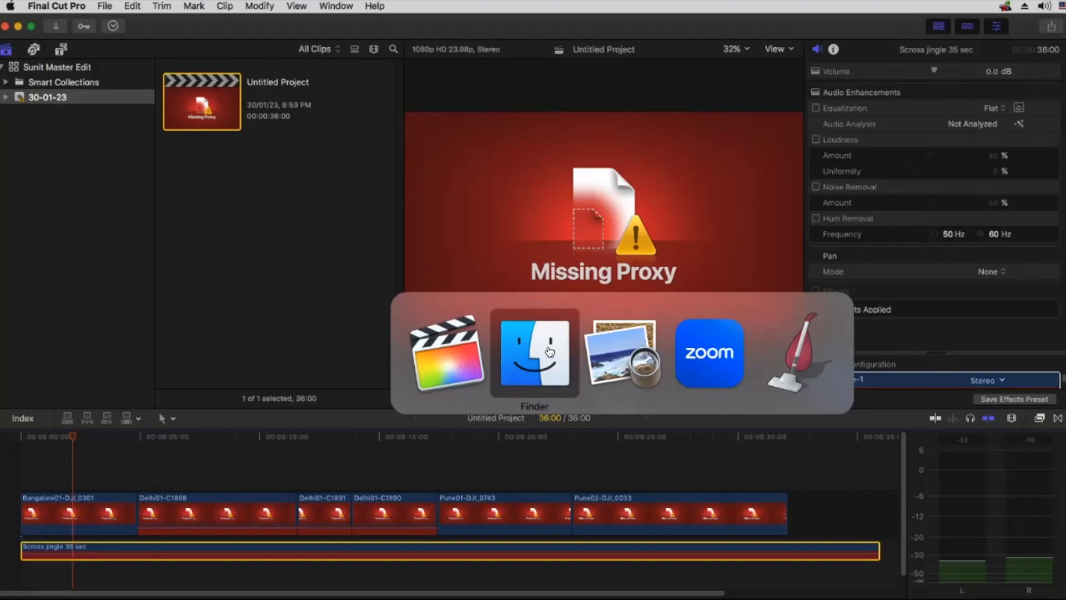
left_click(568, 347)
left_click(639, 356)
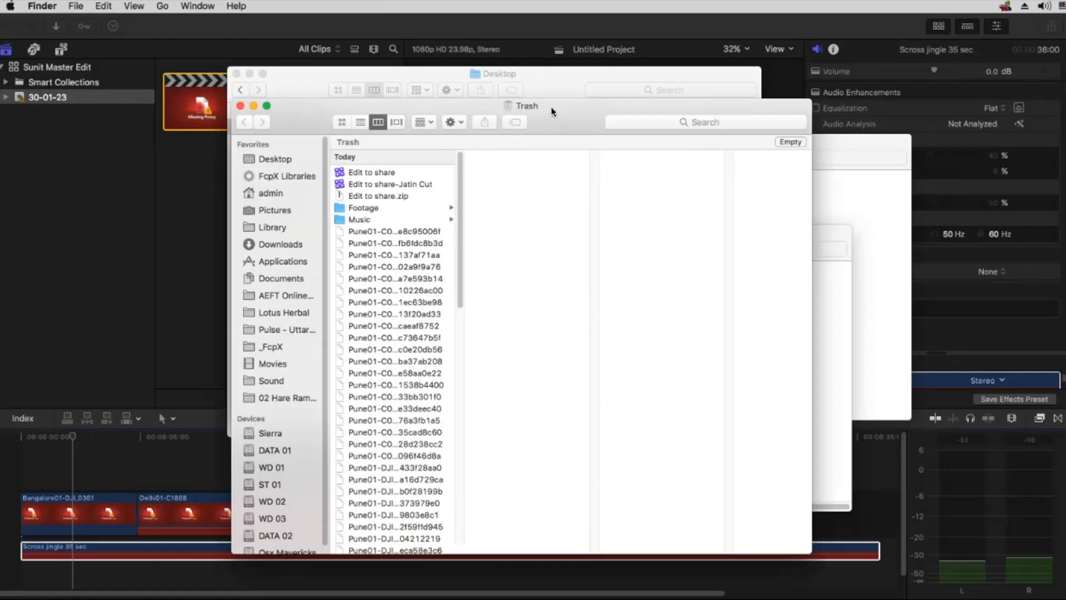
left_click_drag(551, 109, 855, 357)
left_click_drag(694, 460, 640, 336)
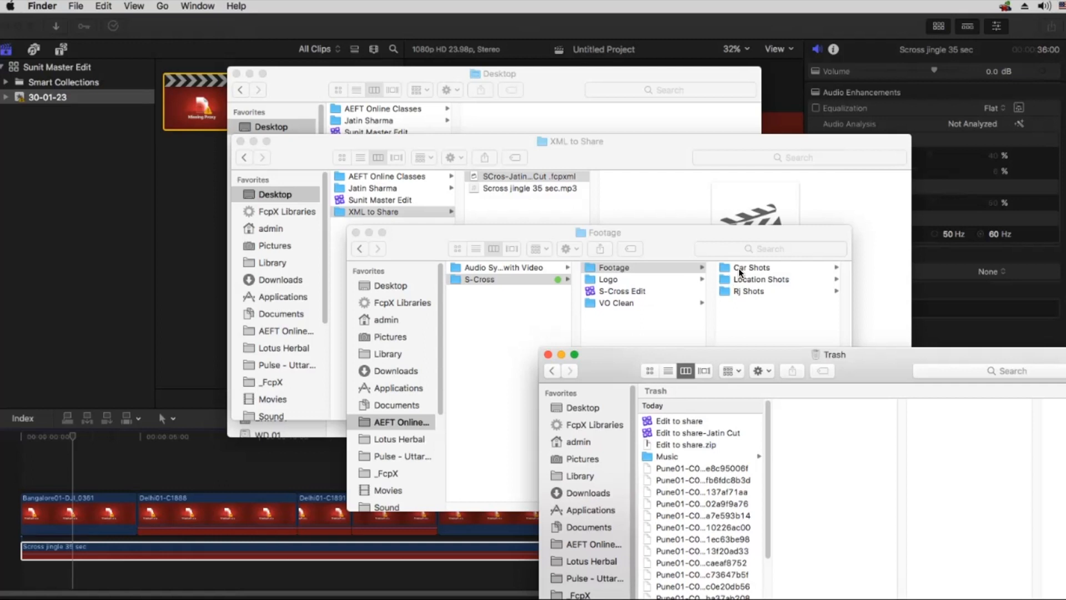
left_click(628, 330)
left_click(356, 232)
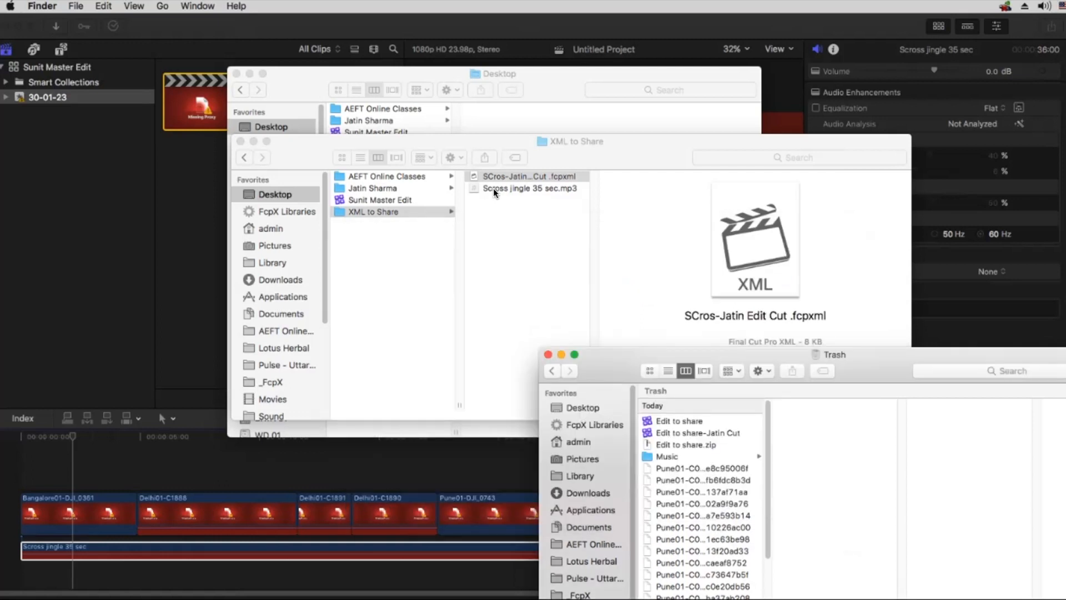
left_click(547, 354)
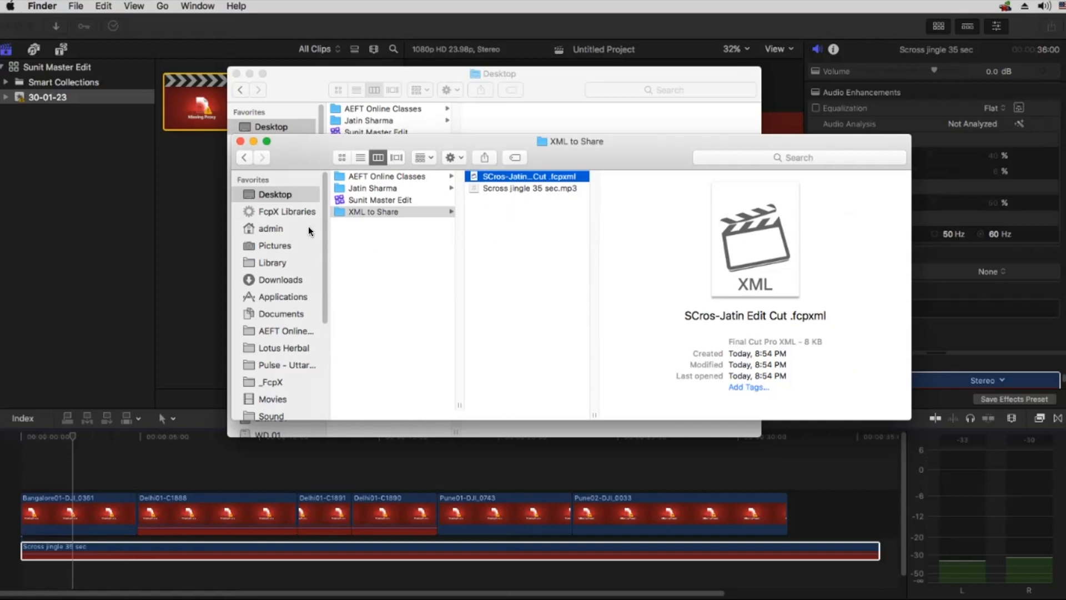
left_click(172, 226)
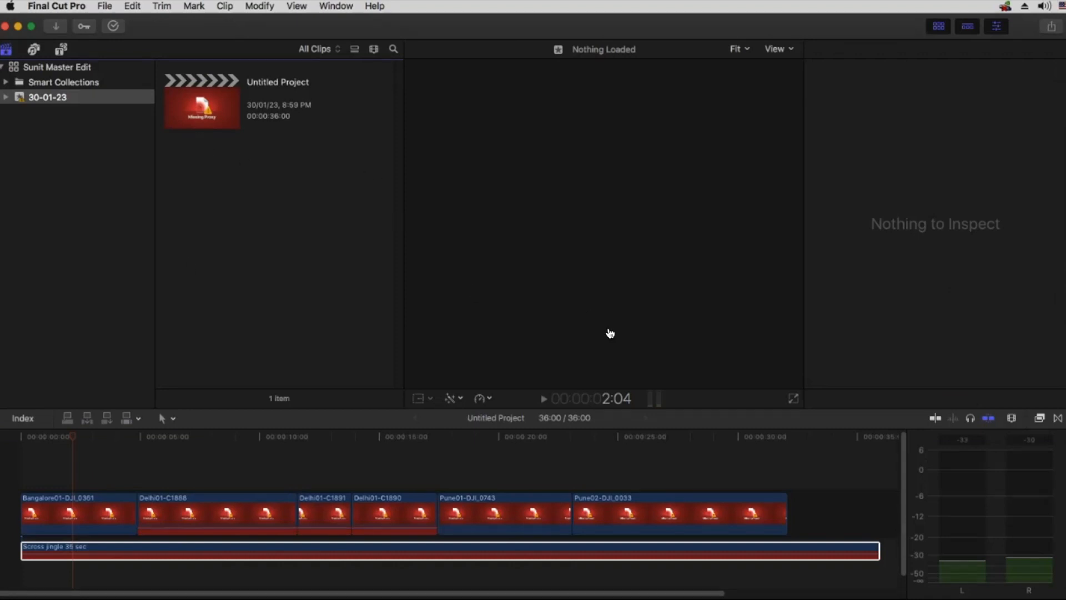
key("super+Tab")
left_click_drag(231, 148, 436, 186)
left_click(422, 272)
key("super+Tab")
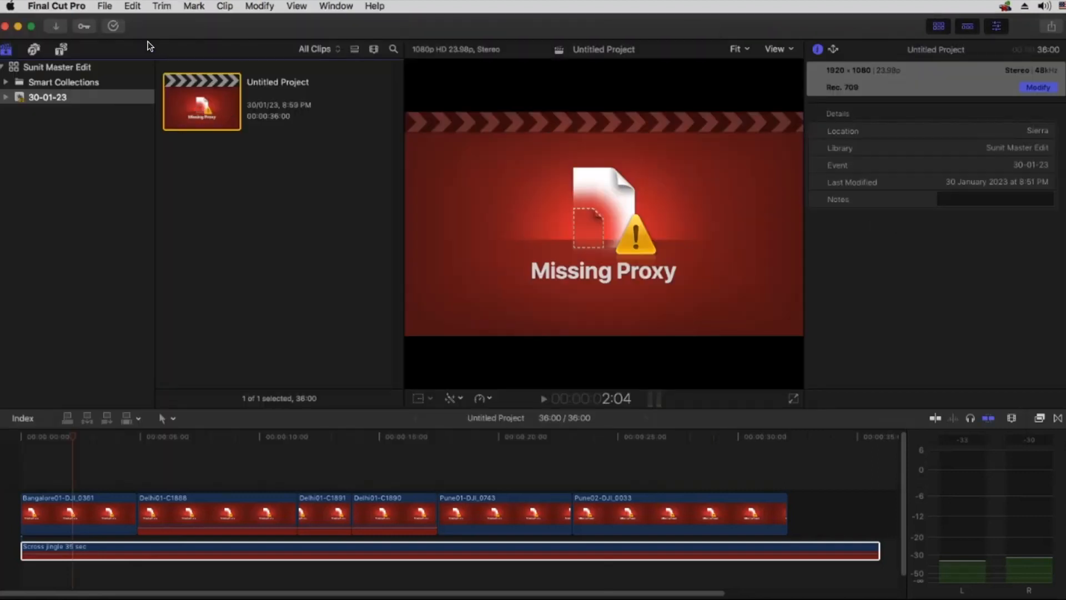
Check whether relinking files is available with the master library selected and with the 30-01-23 event selected.
left_click(106, 6)
left_click(80, 113)
left_click(52, 65)
left_click(105, 7)
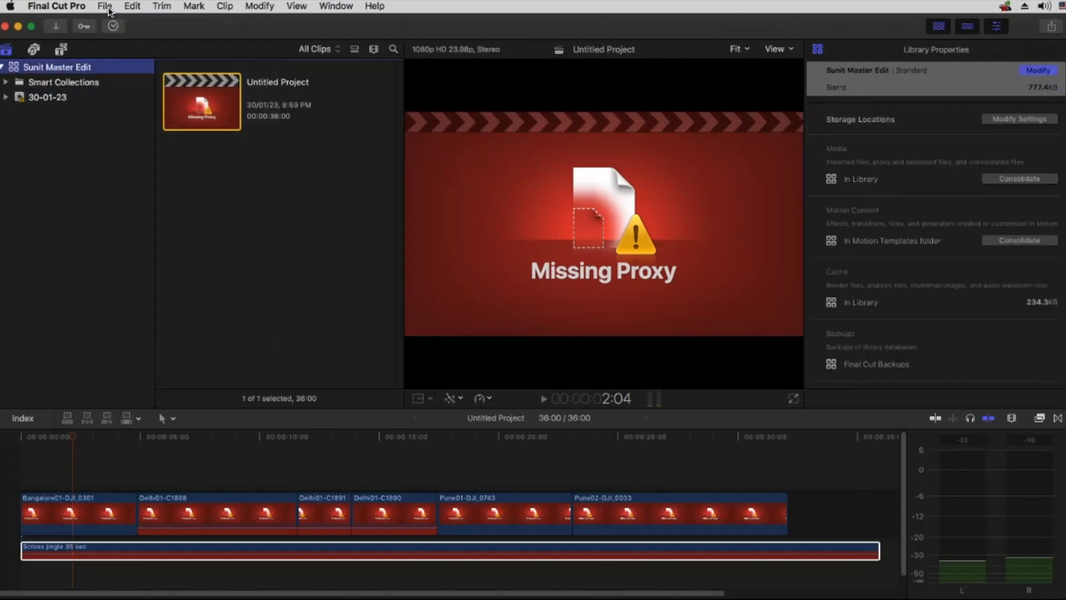
left_click(166, 154)
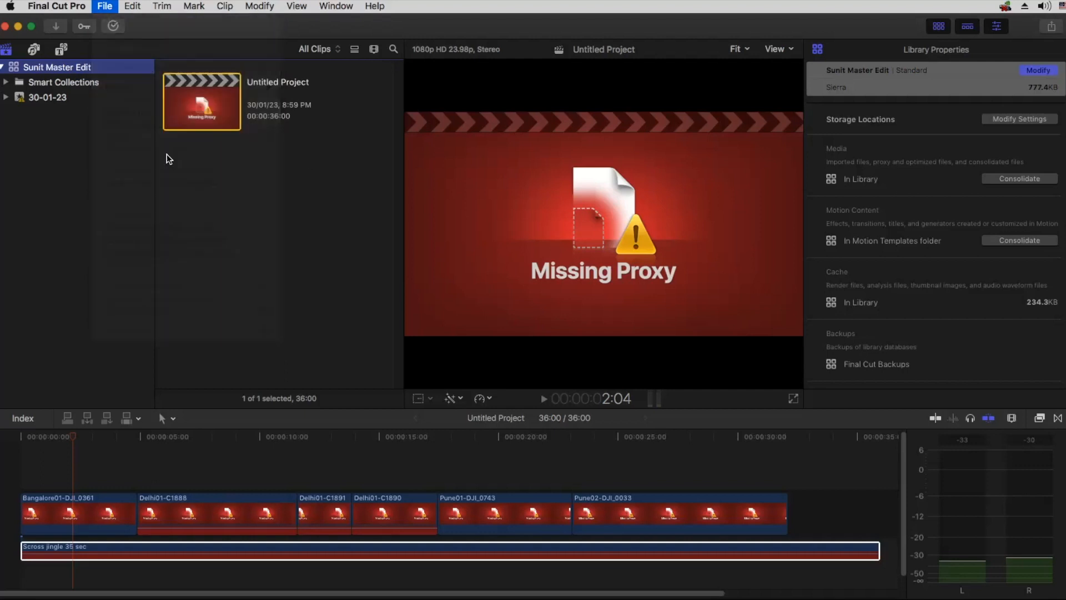
left_click(43, 95)
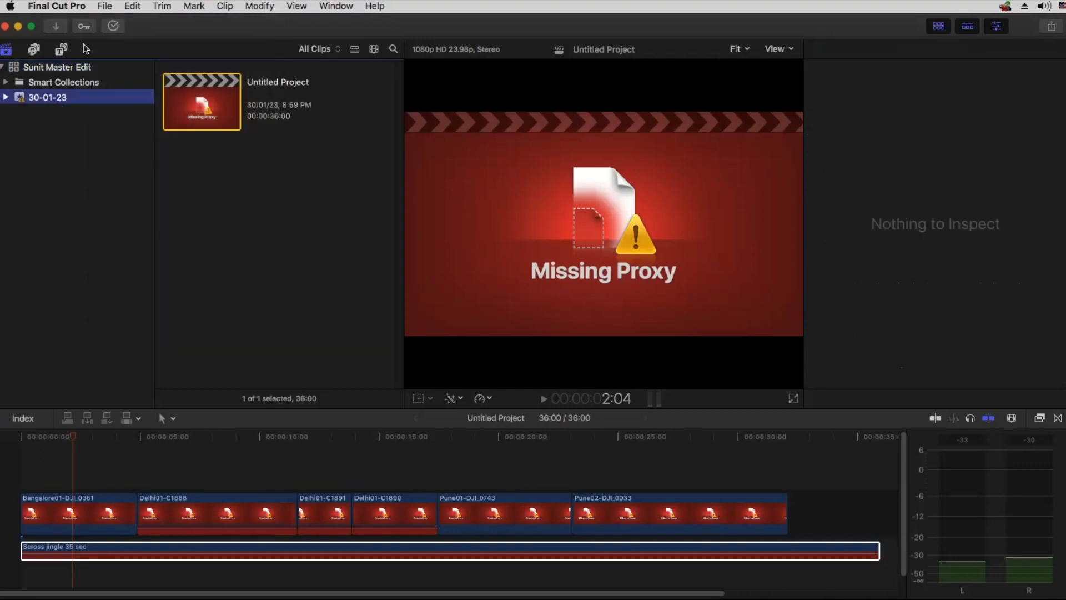
left_click(104, 6)
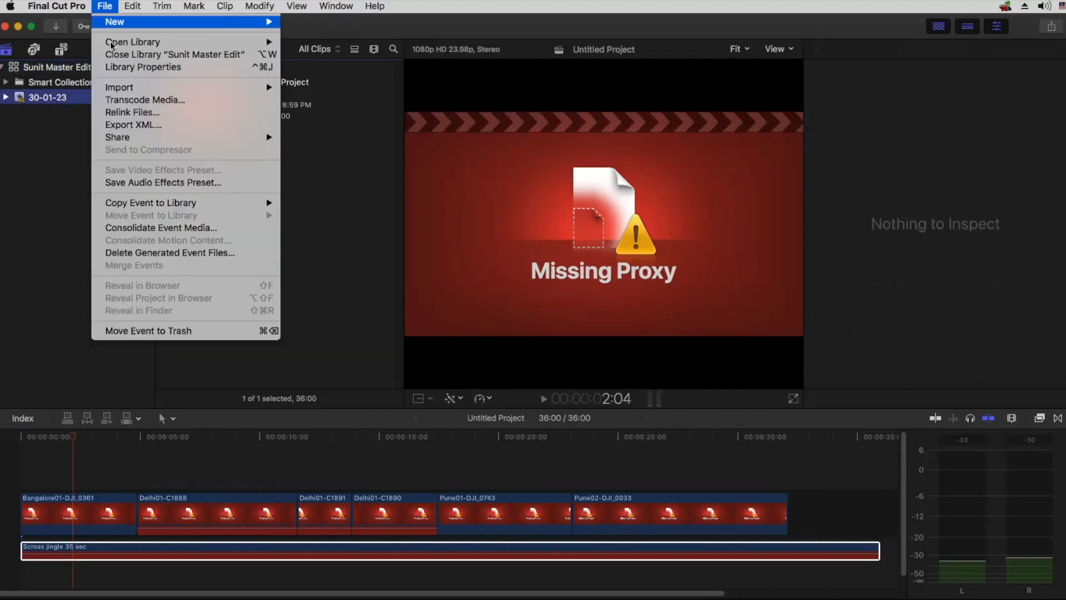
left_click(330, 180)
Relink the Untitled Project's missing video files to the Footage folder inside S-Cross in FCPX Projects.
left_click(177, 104)
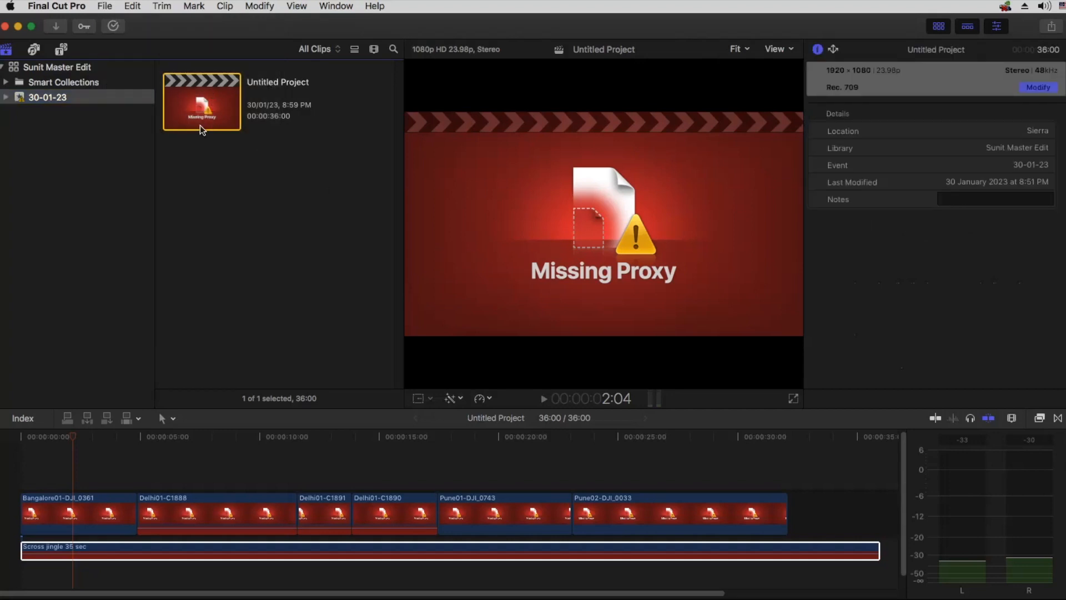
left_click(104, 6)
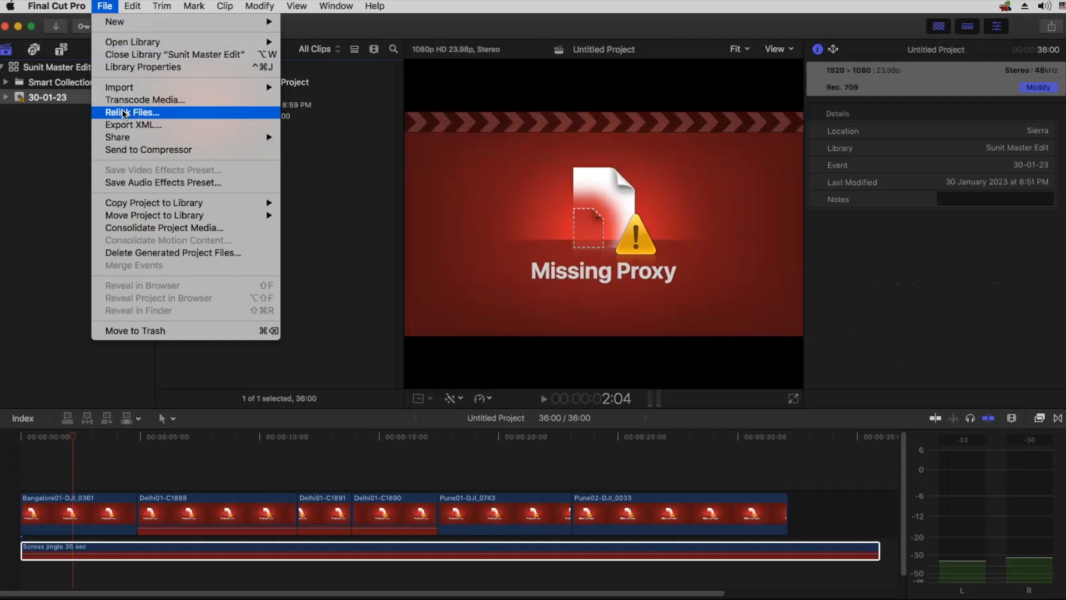
left_click(124, 114)
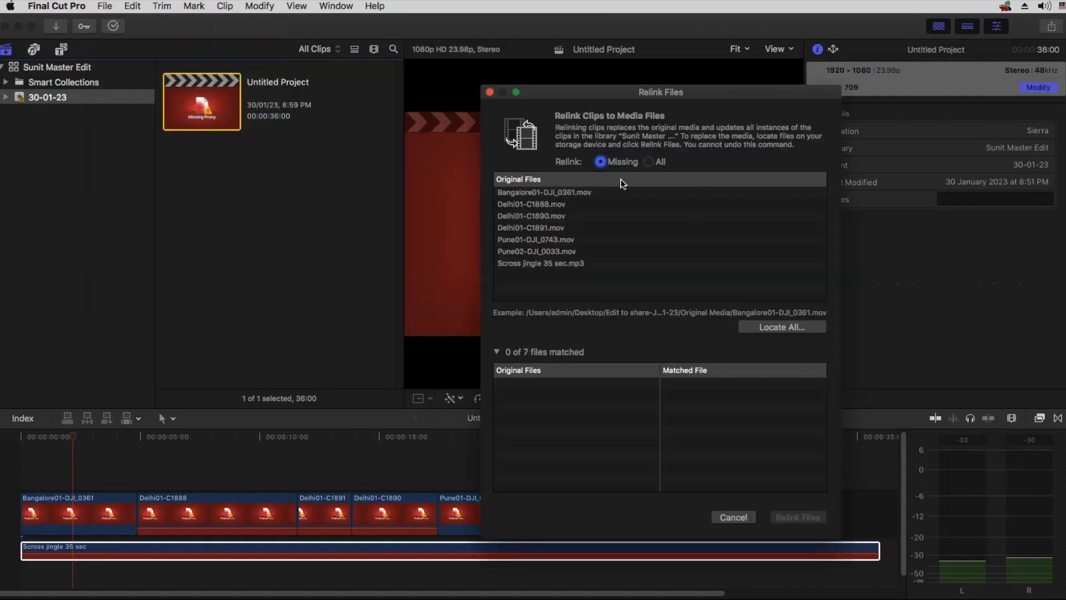
left_click(785, 326)
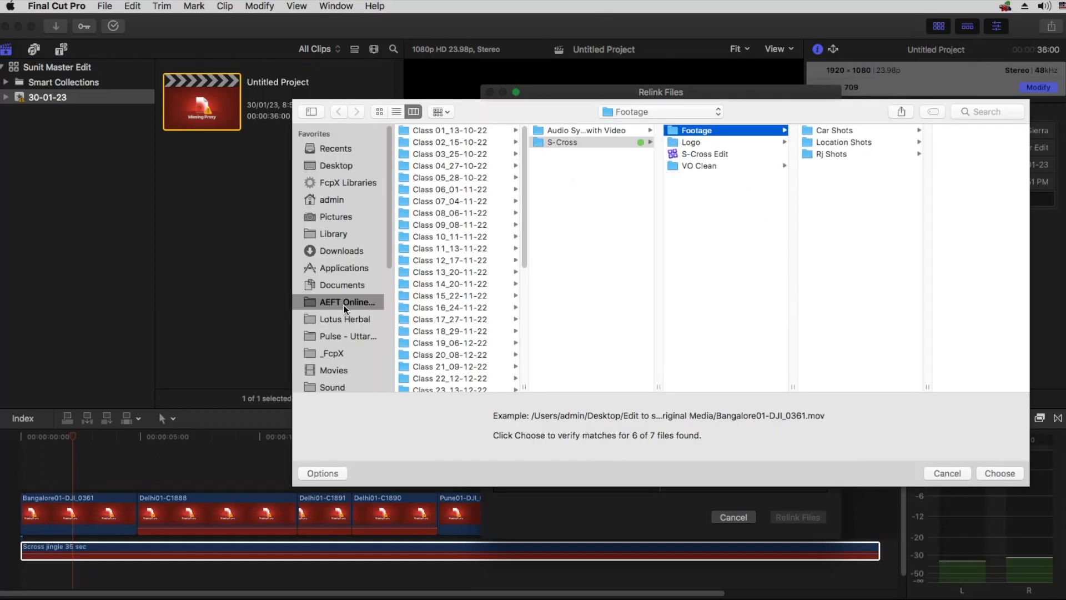
left_click(345, 305)
scroll(468, 282, "down", 10)
left_click(482, 386)
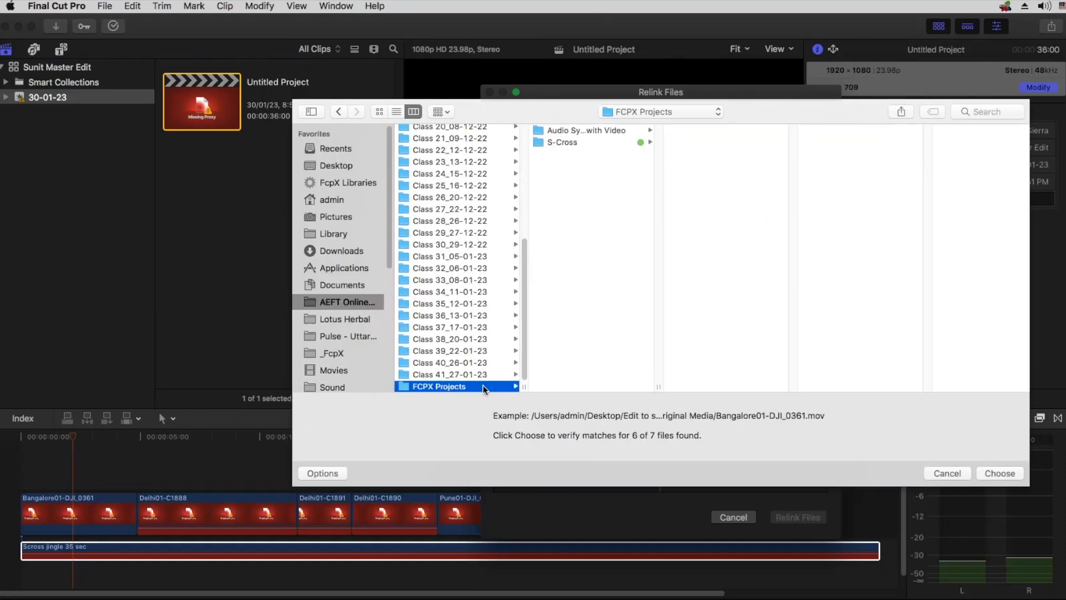
left_click(562, 141)
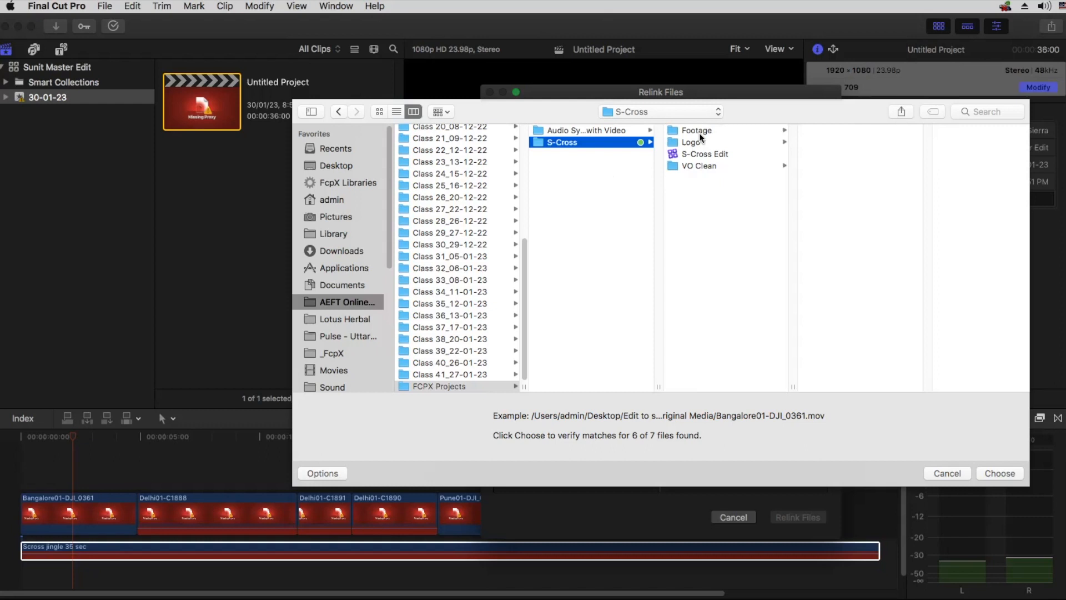
left_click(689, 131)
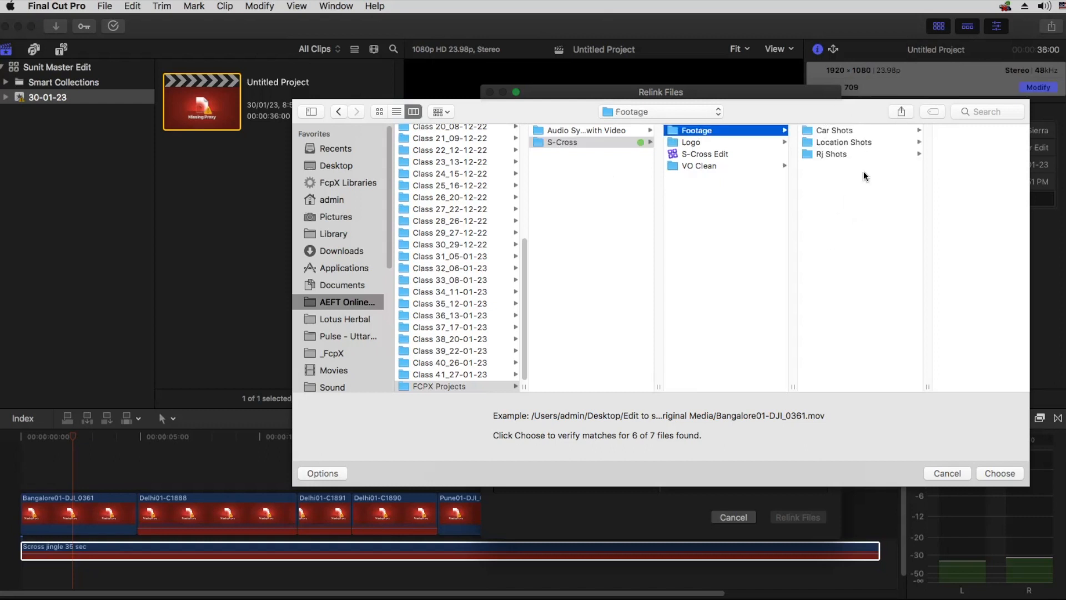
left_click(1002, 474)
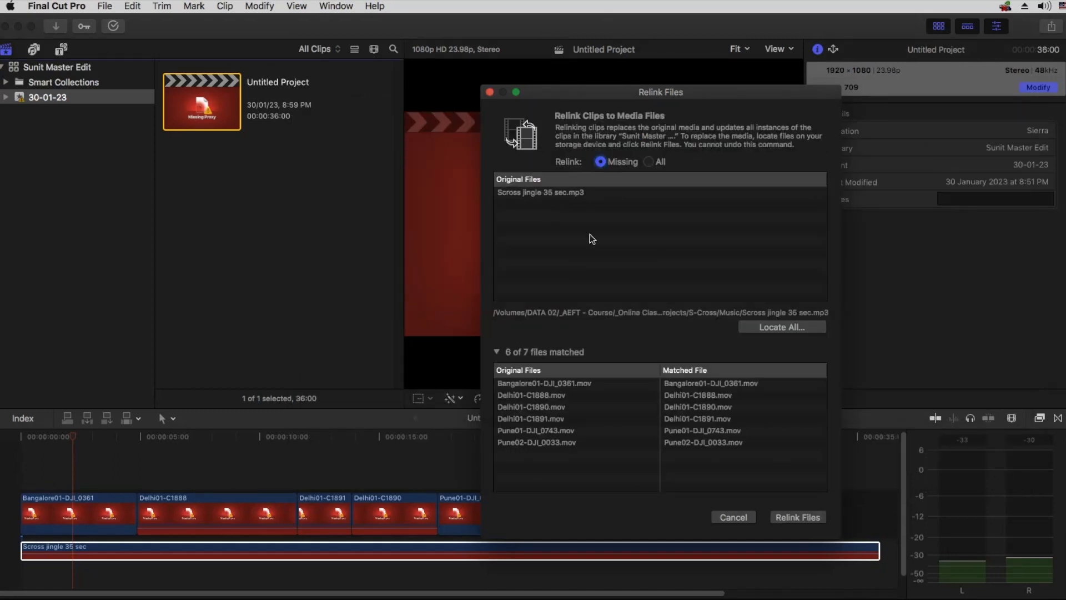
left_click(799, 518)
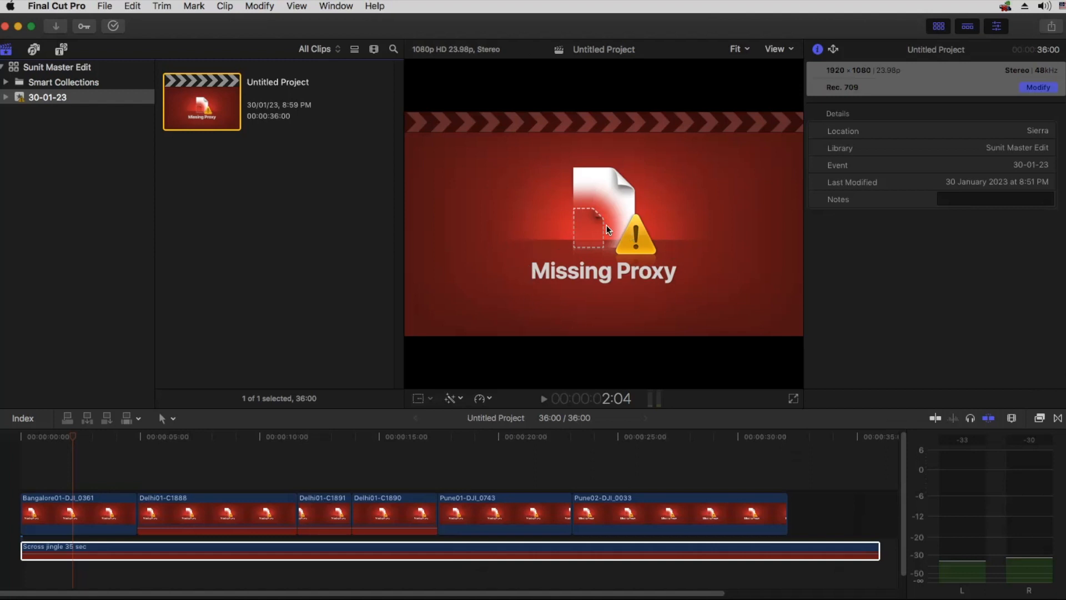
Set the viewer's media to Optimized/Original and check the relinked video clips and the Scross jingle 35 sec audio in the timeline.
left_click(771, 50)
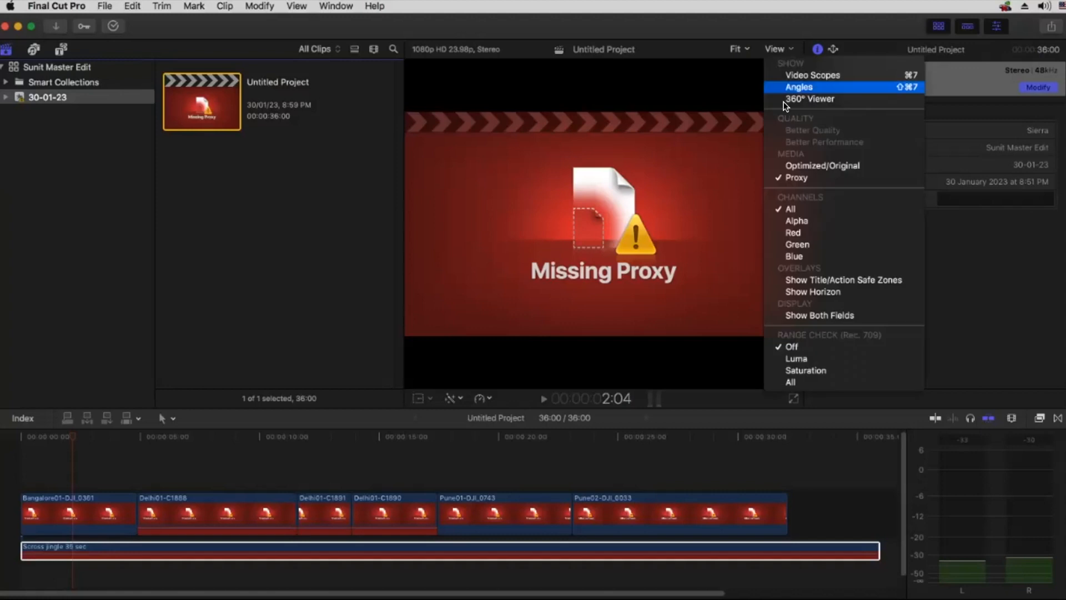
left_click(822, 165)
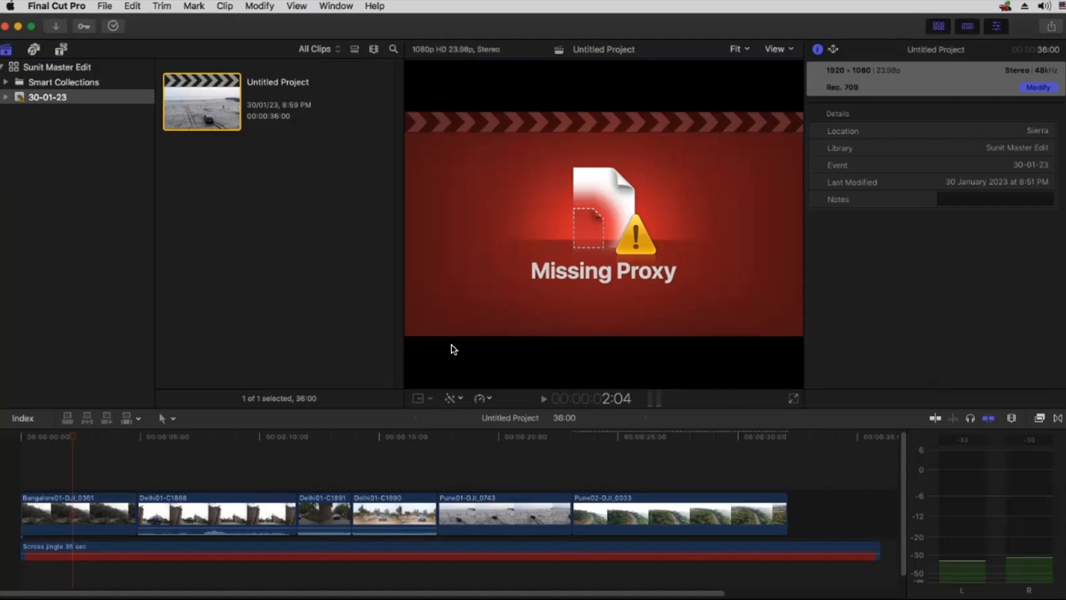
left_click_drag(146, 437, 375, 433)
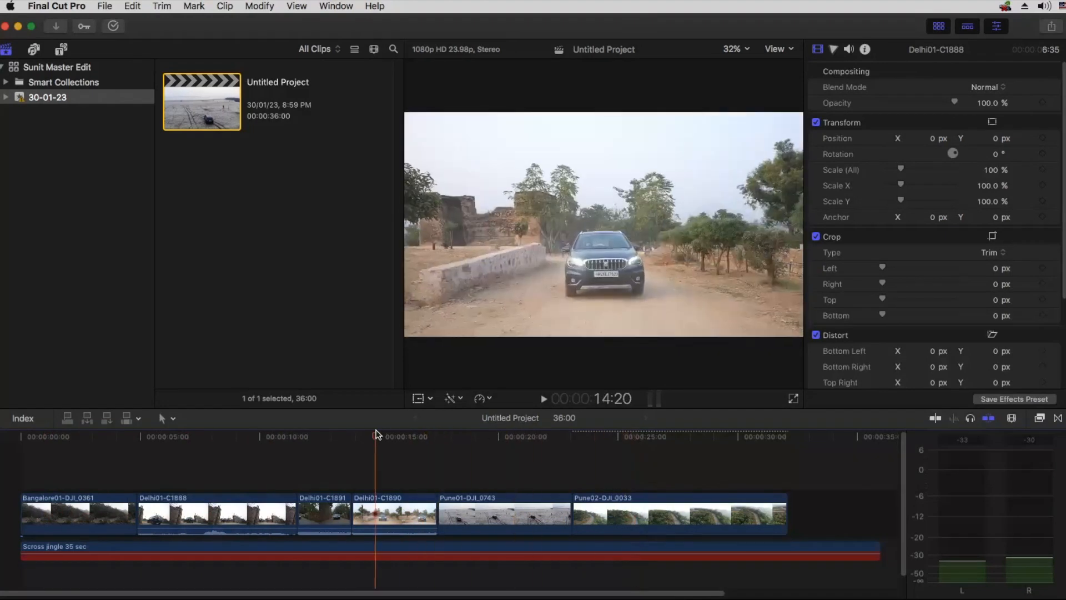
left_click(202, 550)
mouse_move(352, 552)
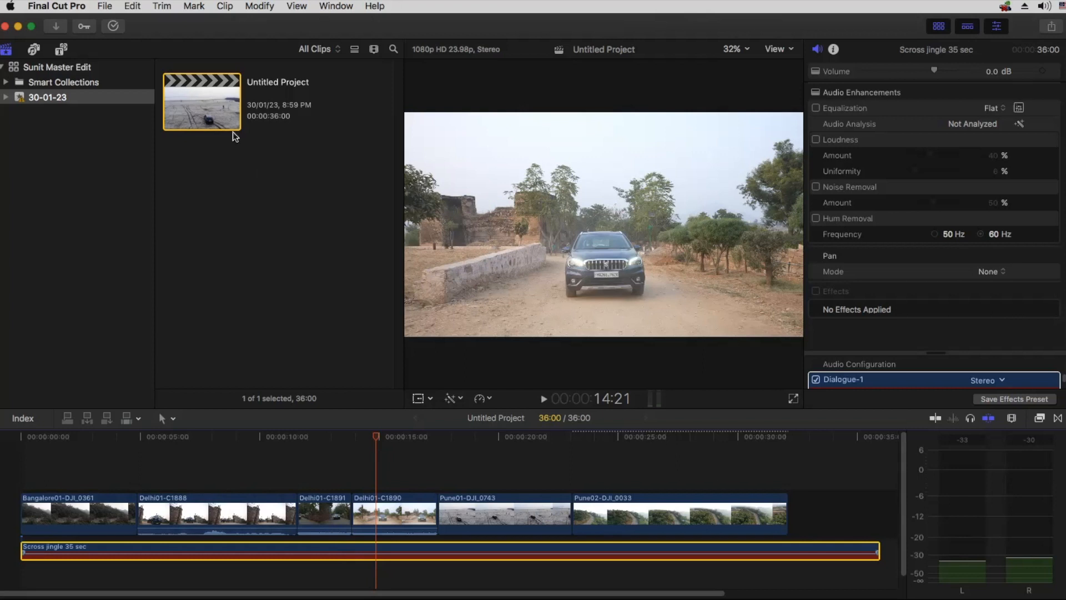
Relink the project's missing Scross jingle 35 sec.mp3 to the file in the Desktop's XML to Share folder, and check the timeline.
left_click(213, 115)
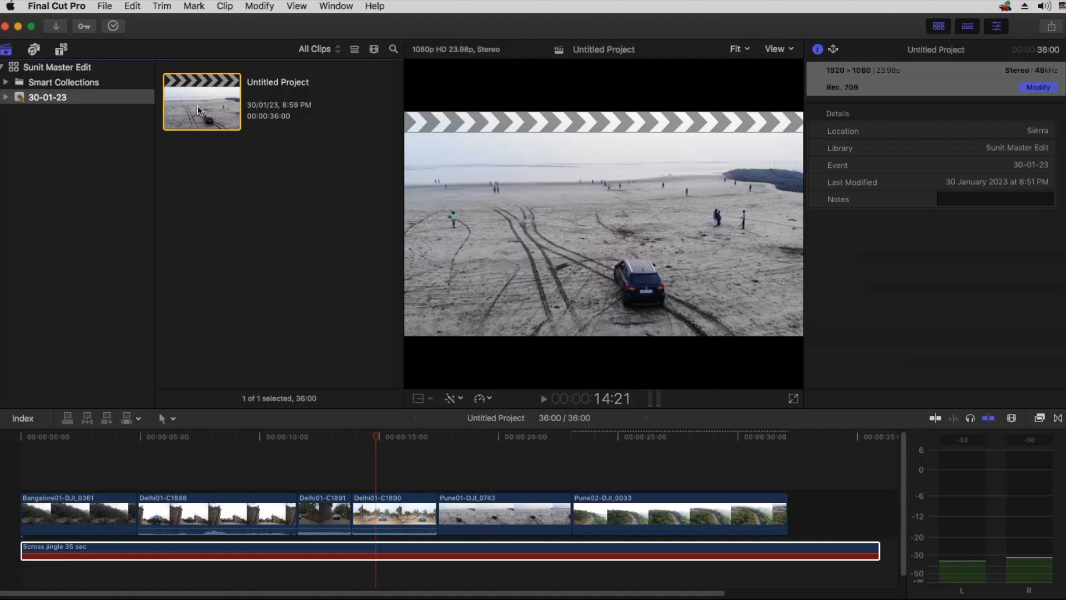
left_click(105, 6)
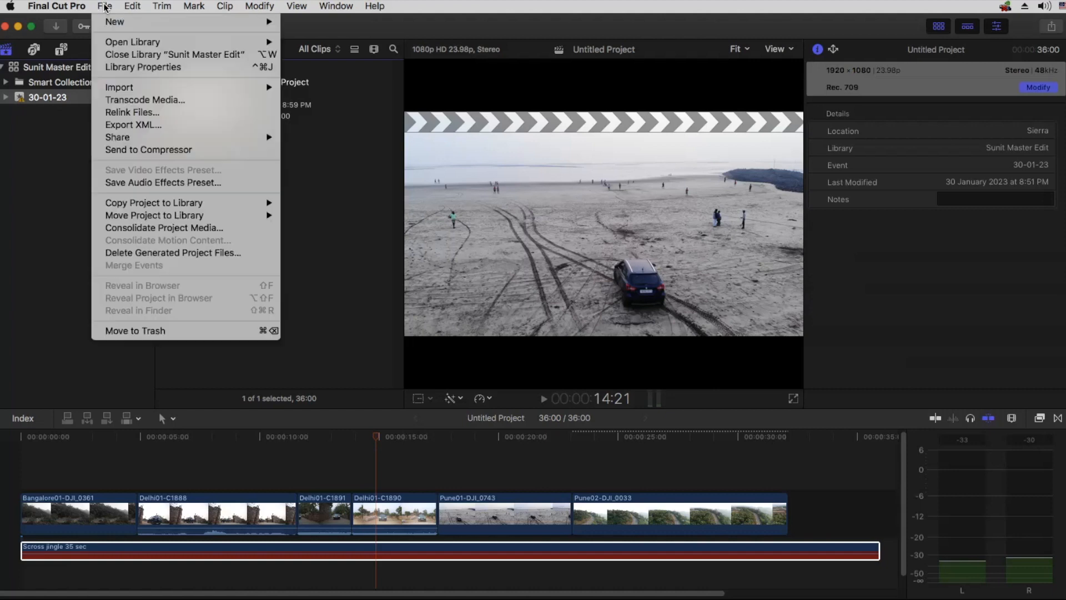
left_click(118, 113)
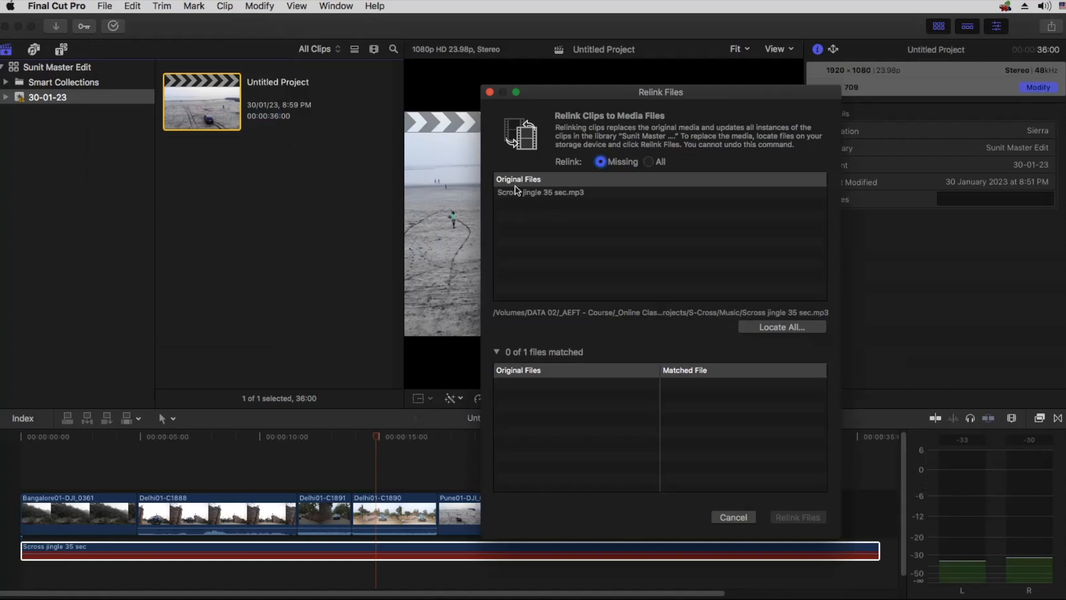
left_click(754, 332)
left_click(359, 165)
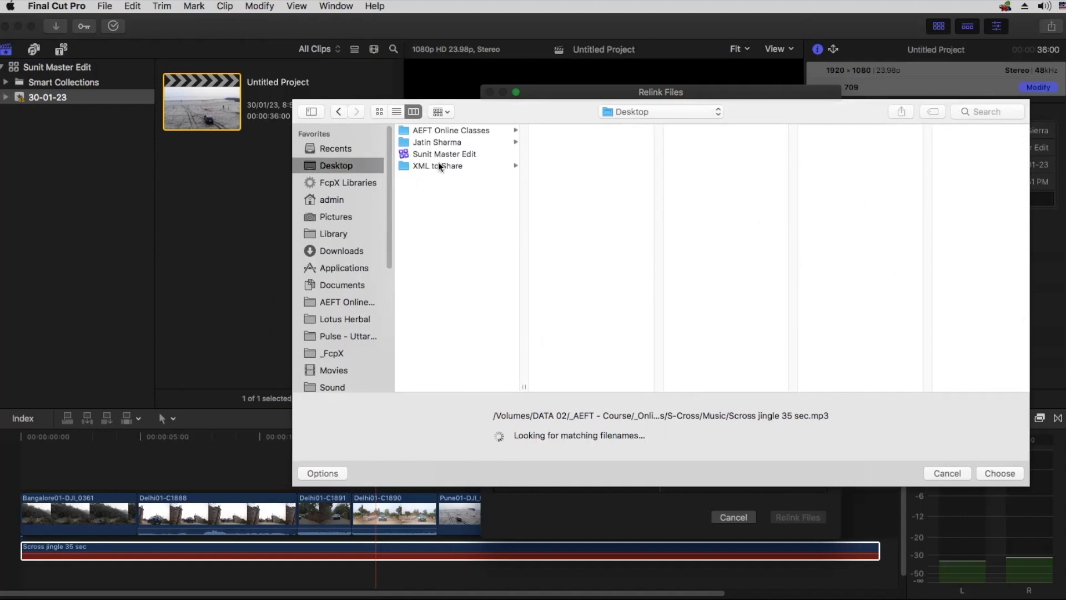
left_click(439, 165)
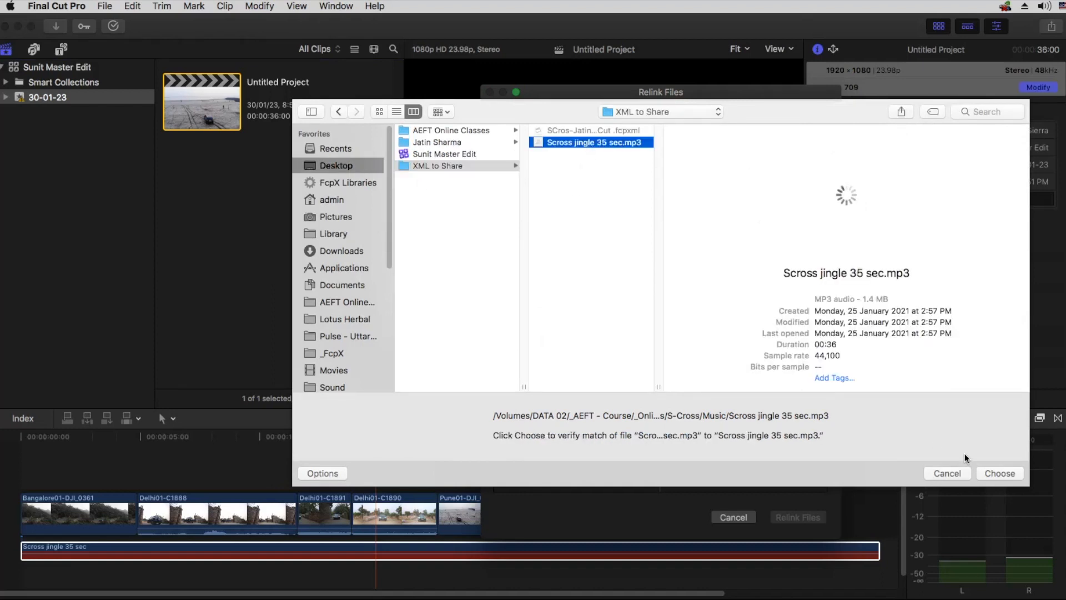
left_click(1000, 472)
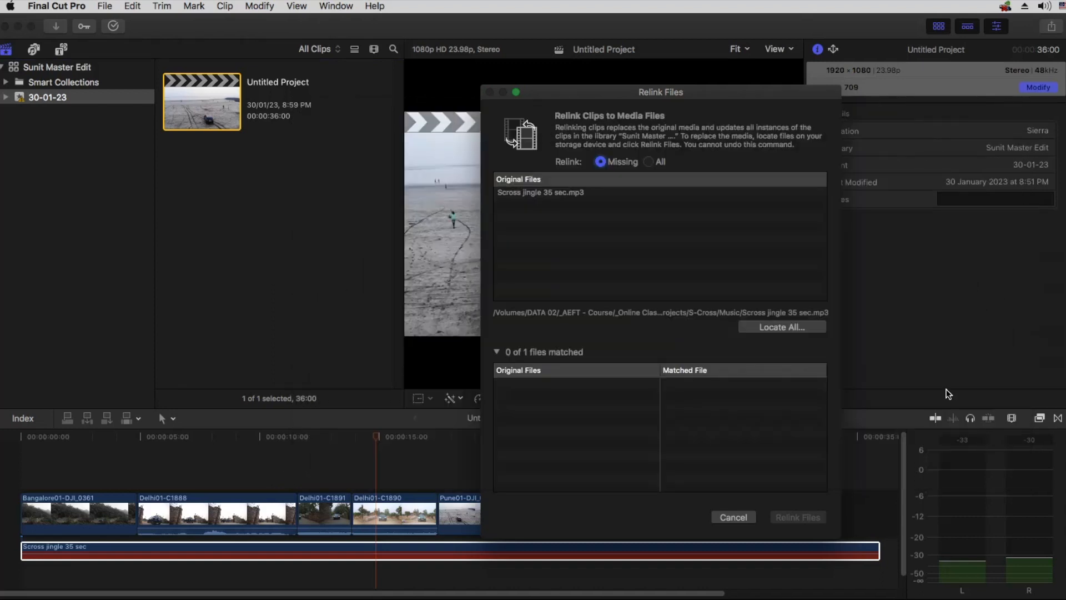
left_click(799, 516)
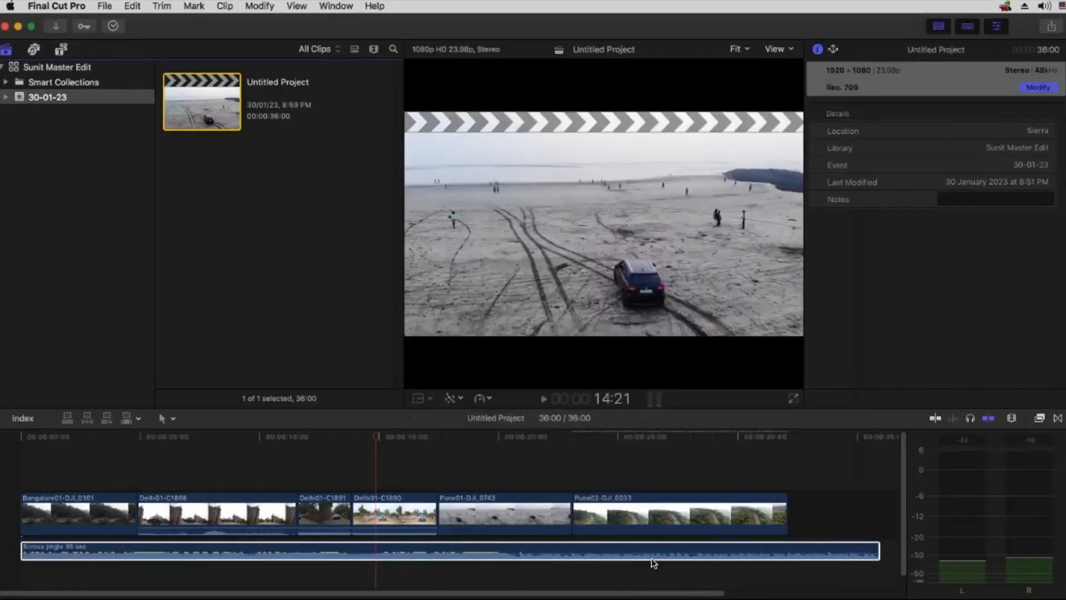
left_click(265, 436)
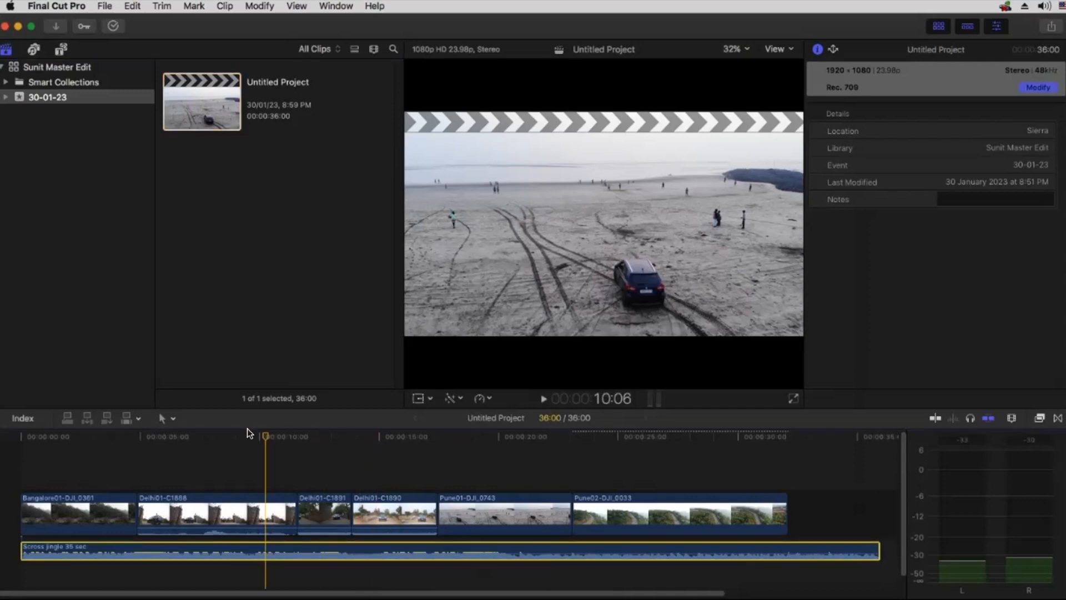
left_click(418, 437)
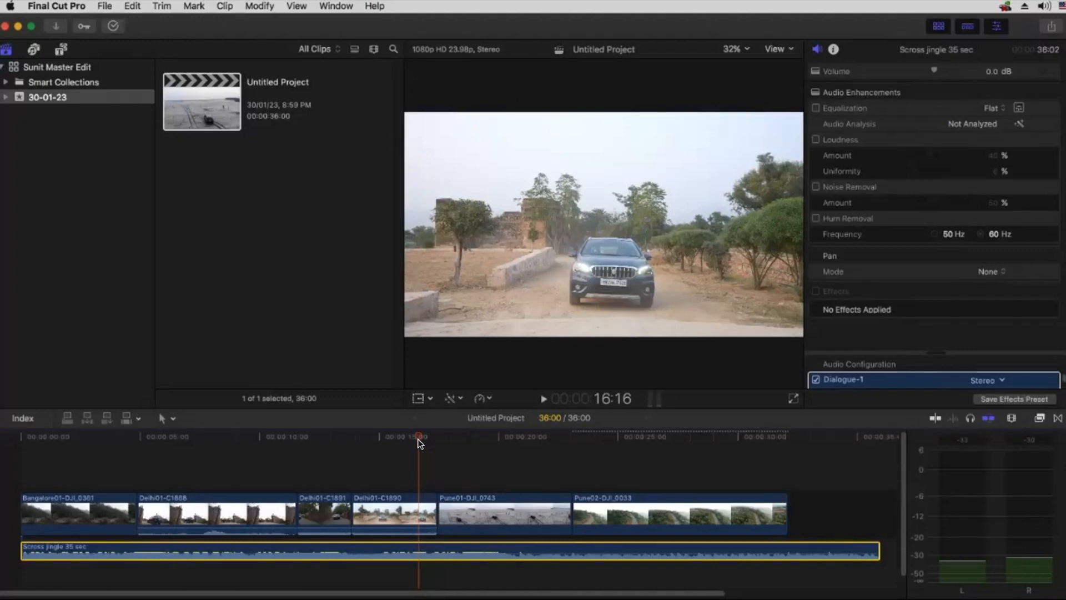
Switch to Preview and mark the first three topics, the Media Management title and the last three topics on the slide.
key("super+Tab")
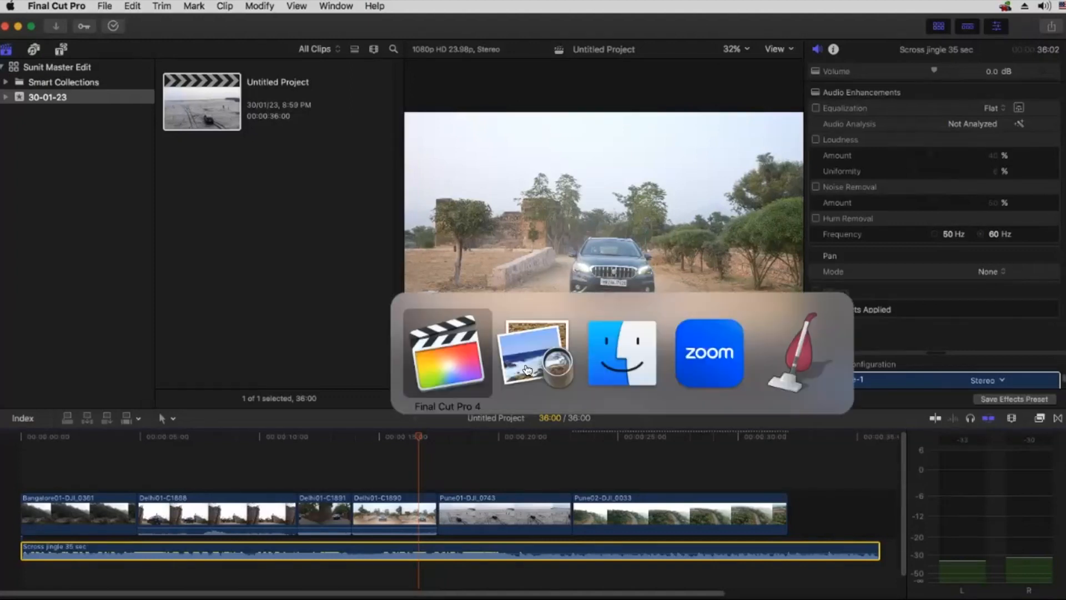
left_click(543, 360)
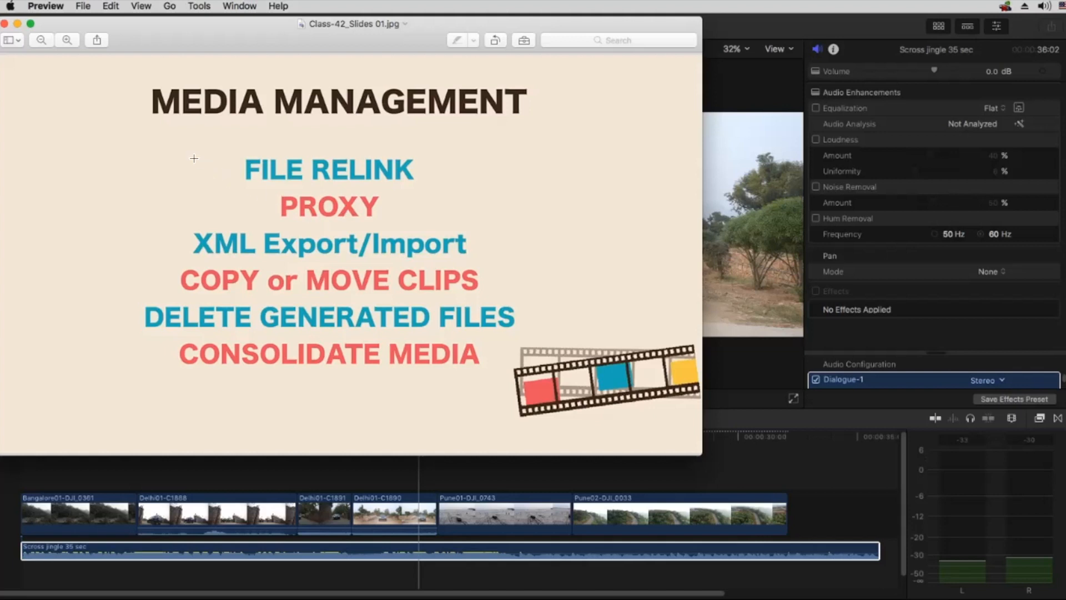
left_click_drag(162, 145, 503, 262)
left_click_drag(144, 73, 538, 128)
left_click_drag(116, 261, 532, 372)
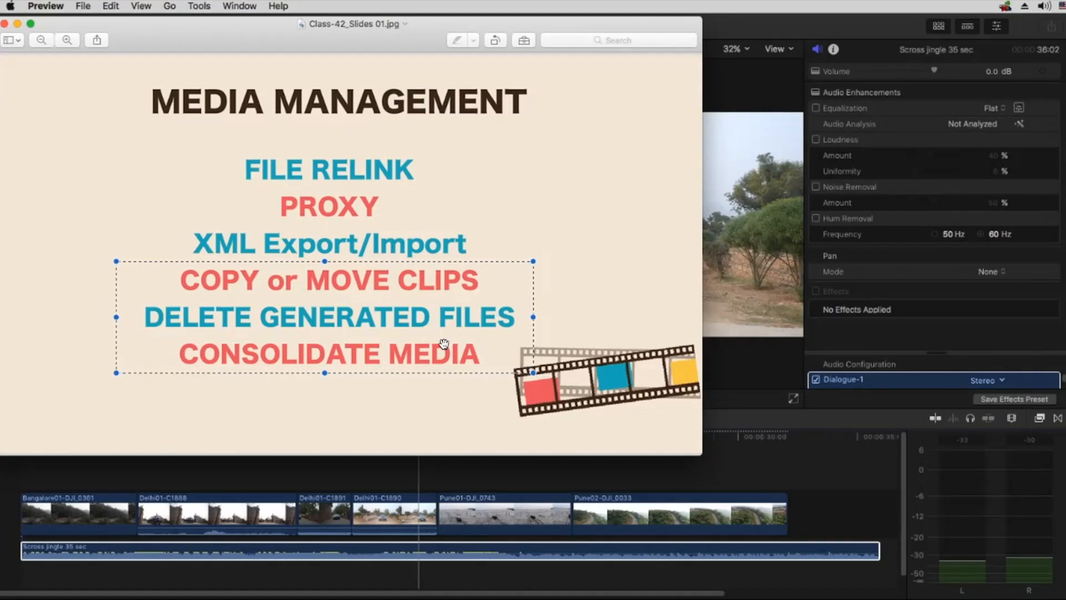